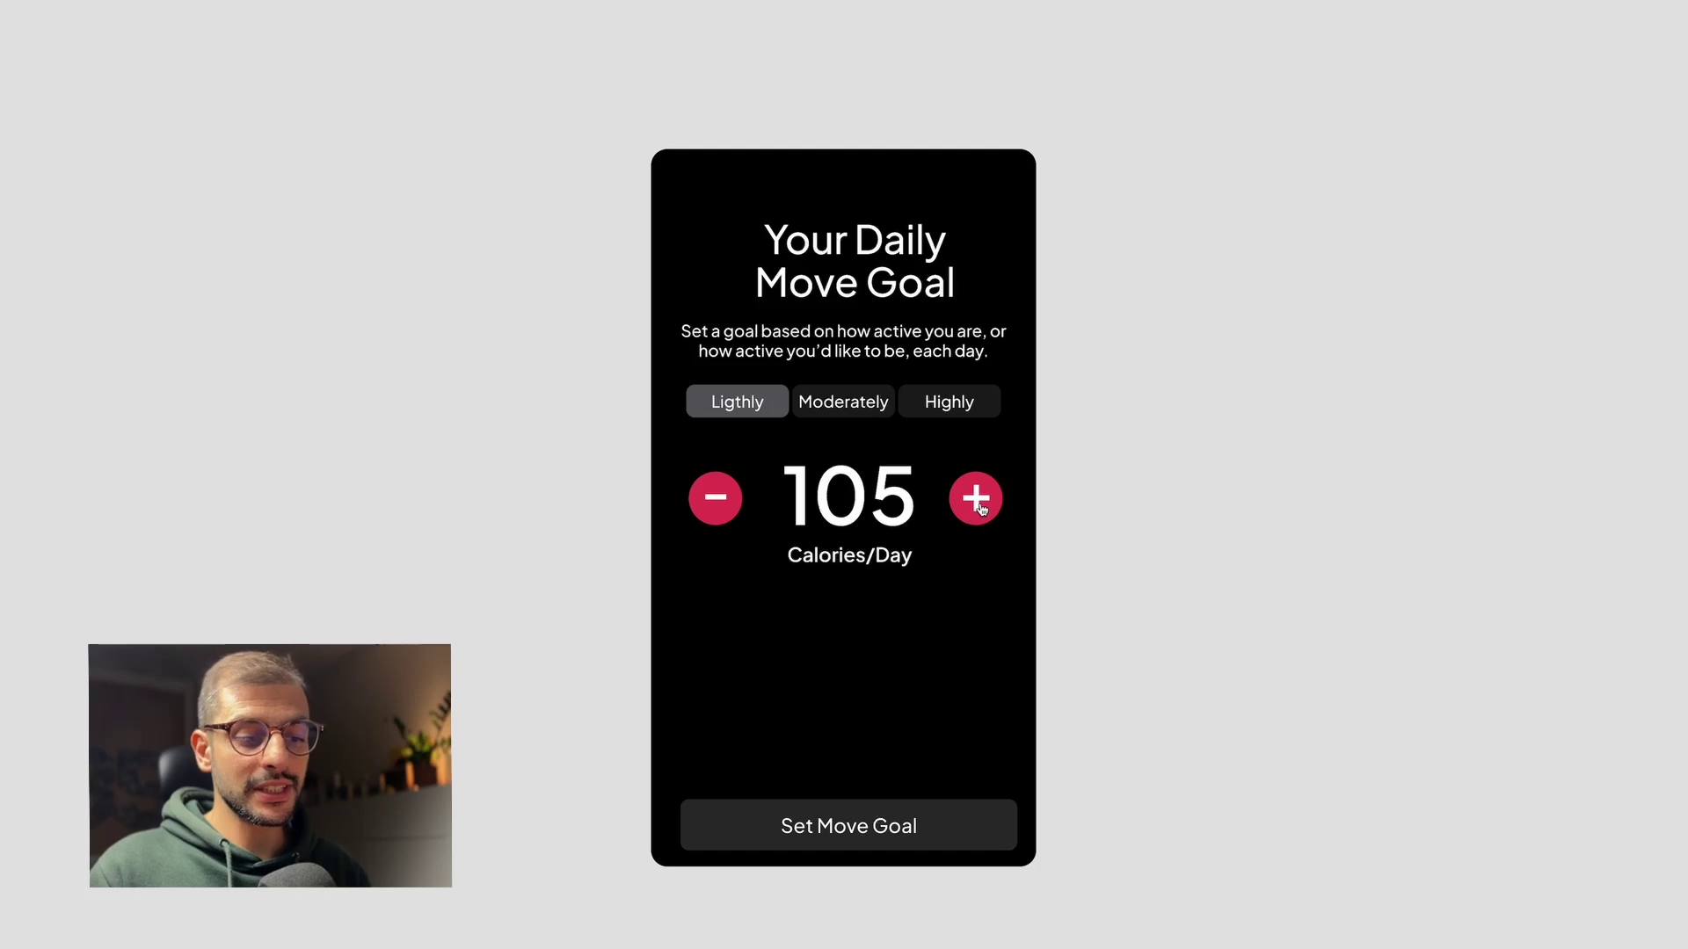
- Test the calorie counter in the prototype preview by raising and lowering the number with the plus and minus buttons
{"action": "left_click", "coordinate": [974, 516]}
{"action": "left_click", "coordinate": [726, 508]}
{"action": "left_click", "coordinate": [725, 508]}
{"action": "left_click", "coordinate": [727, 510]}
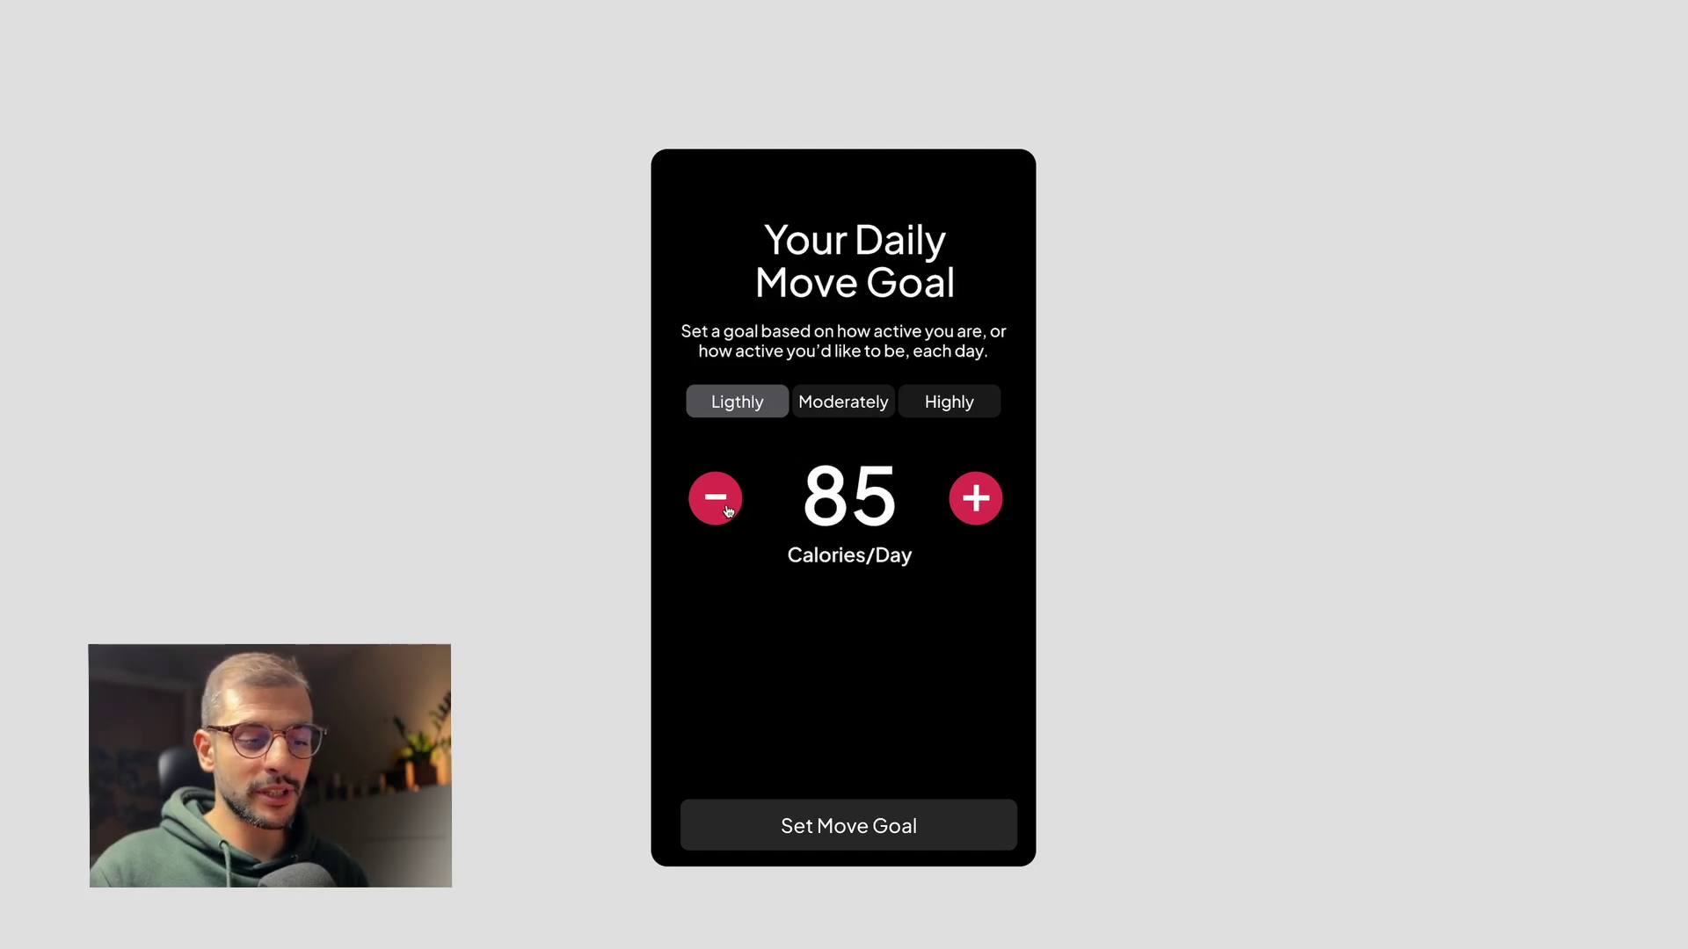
{"action": "left_click", "coordinate": [727, 511]}
{"action": "left_click", "coordinate": [727, 510]}
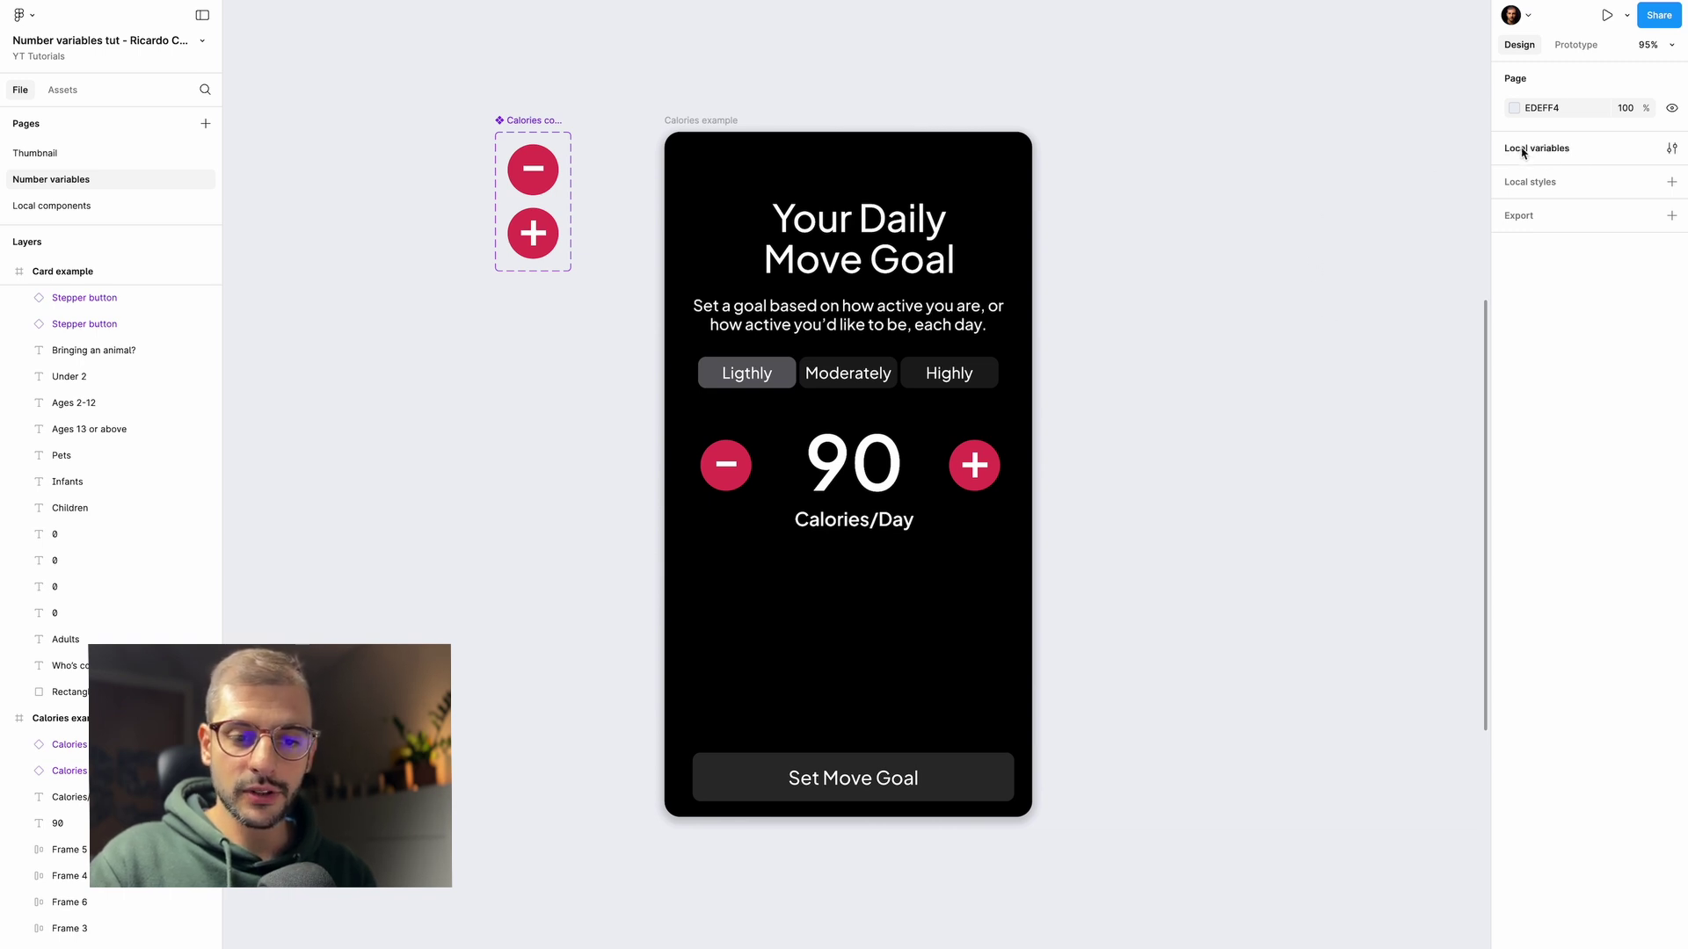
- Create a local number variable named "Calories value" with a value of 50
{"action": "left_click", "coordinate": [1671, 150]}
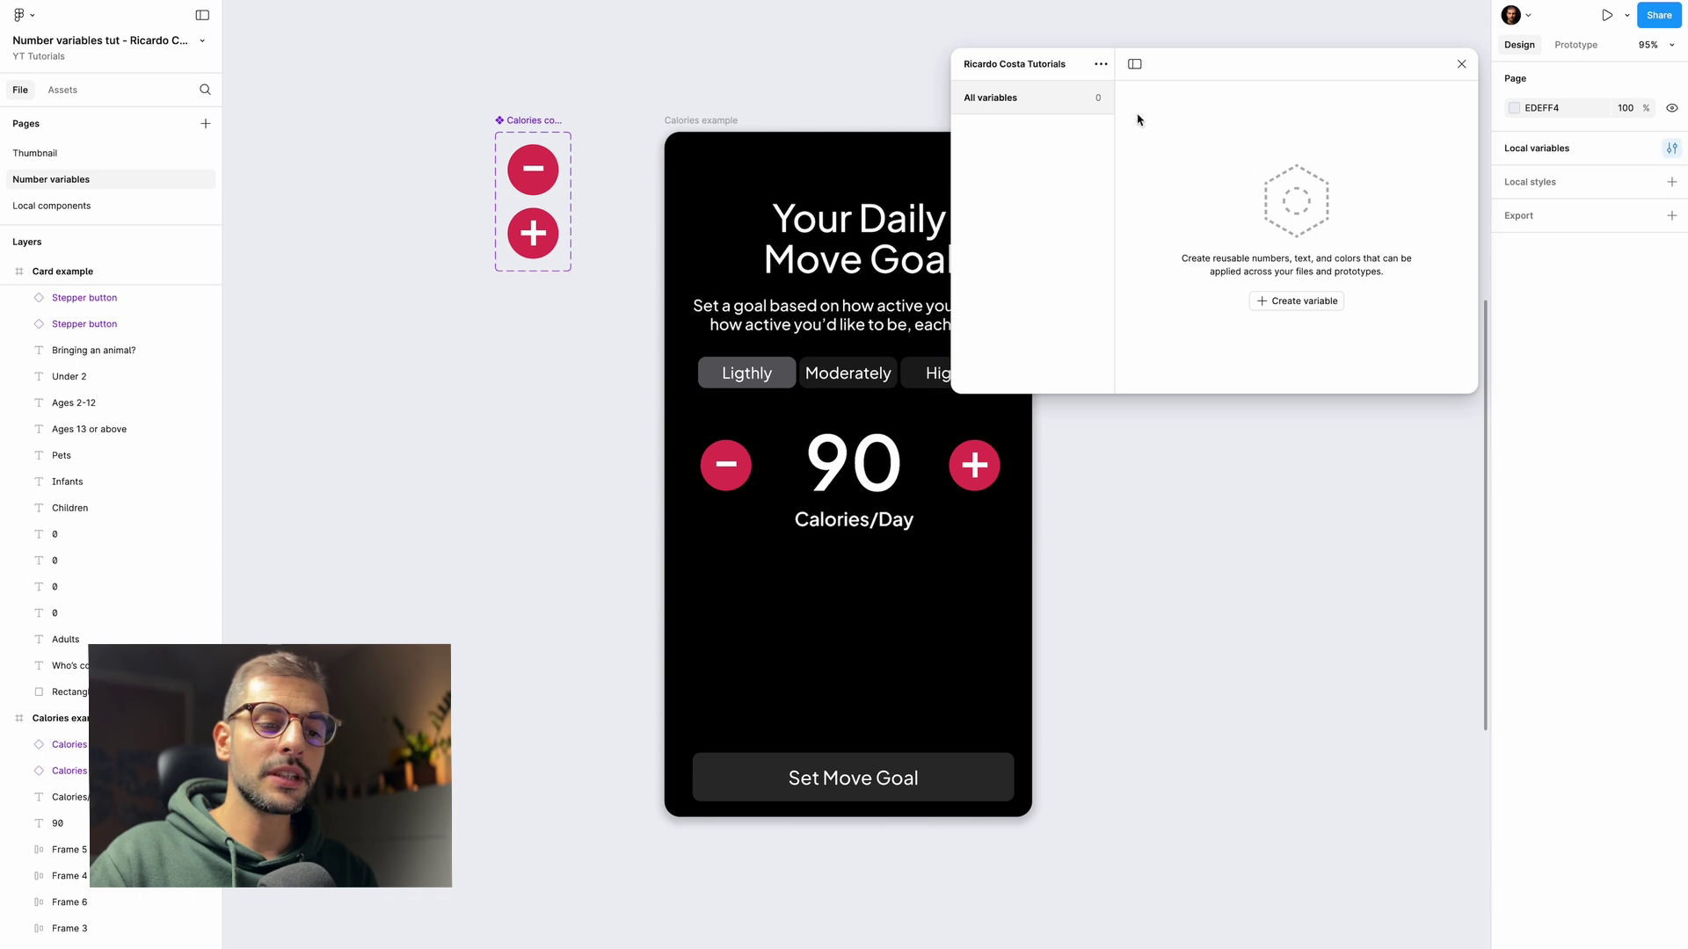
{"action": "left_click_drag", "start_coordinate": [1079, 58], "coordinate": [989, 52]}
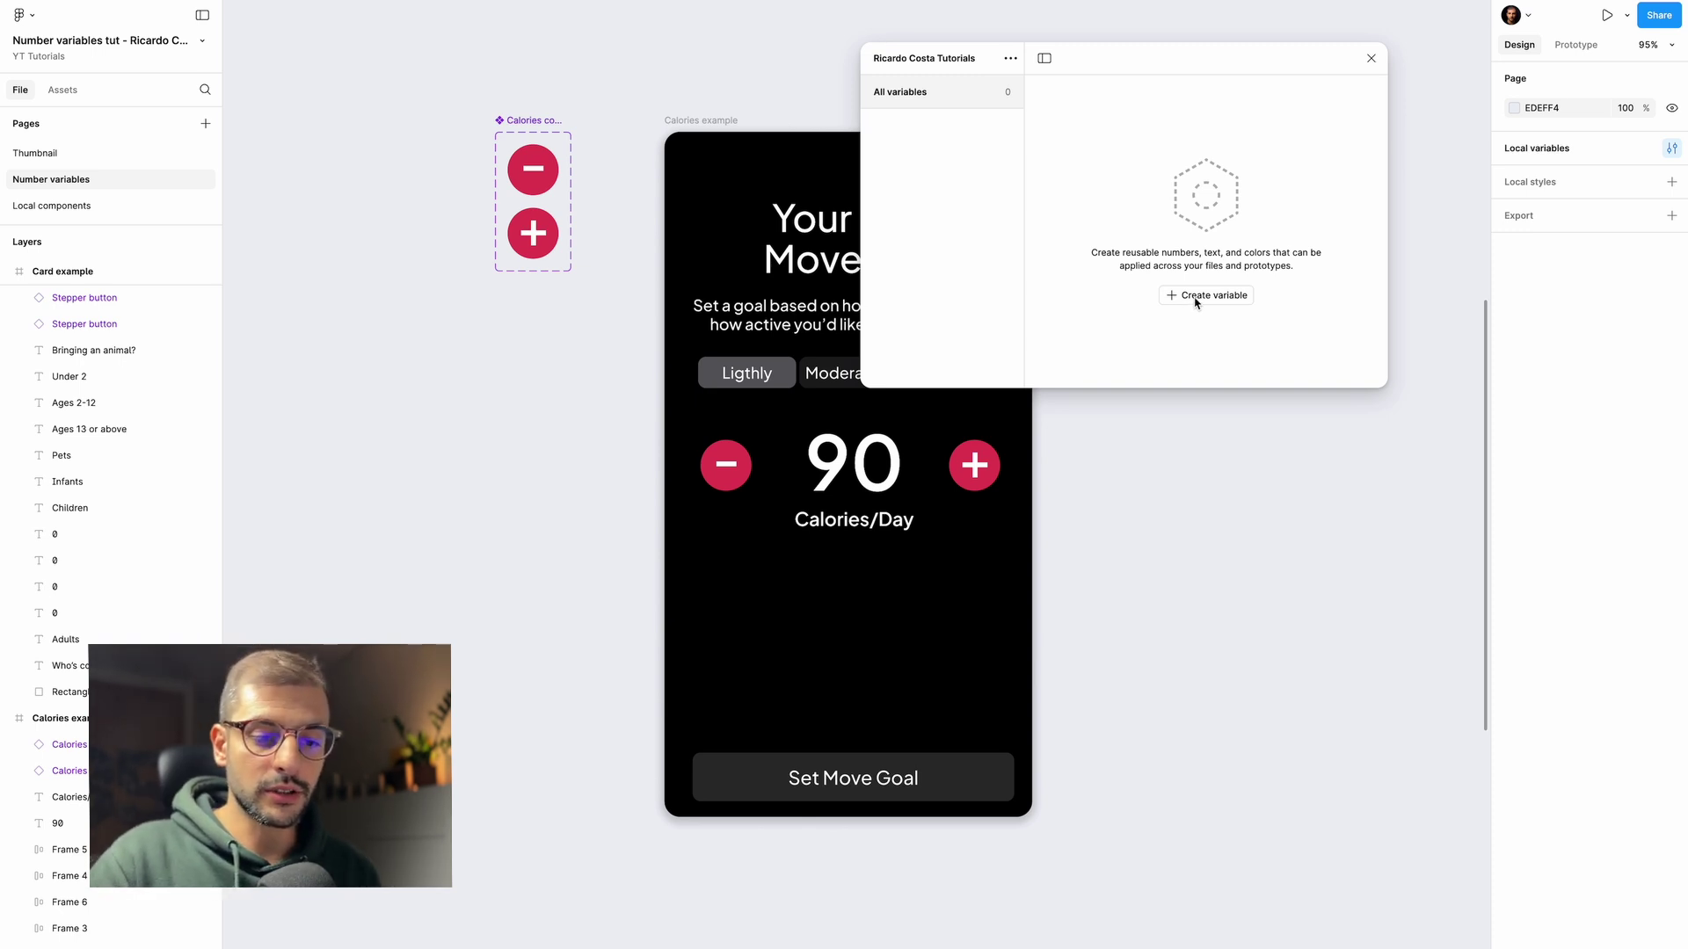
{"action": "left_click", "coordinate": [1196, 299]}
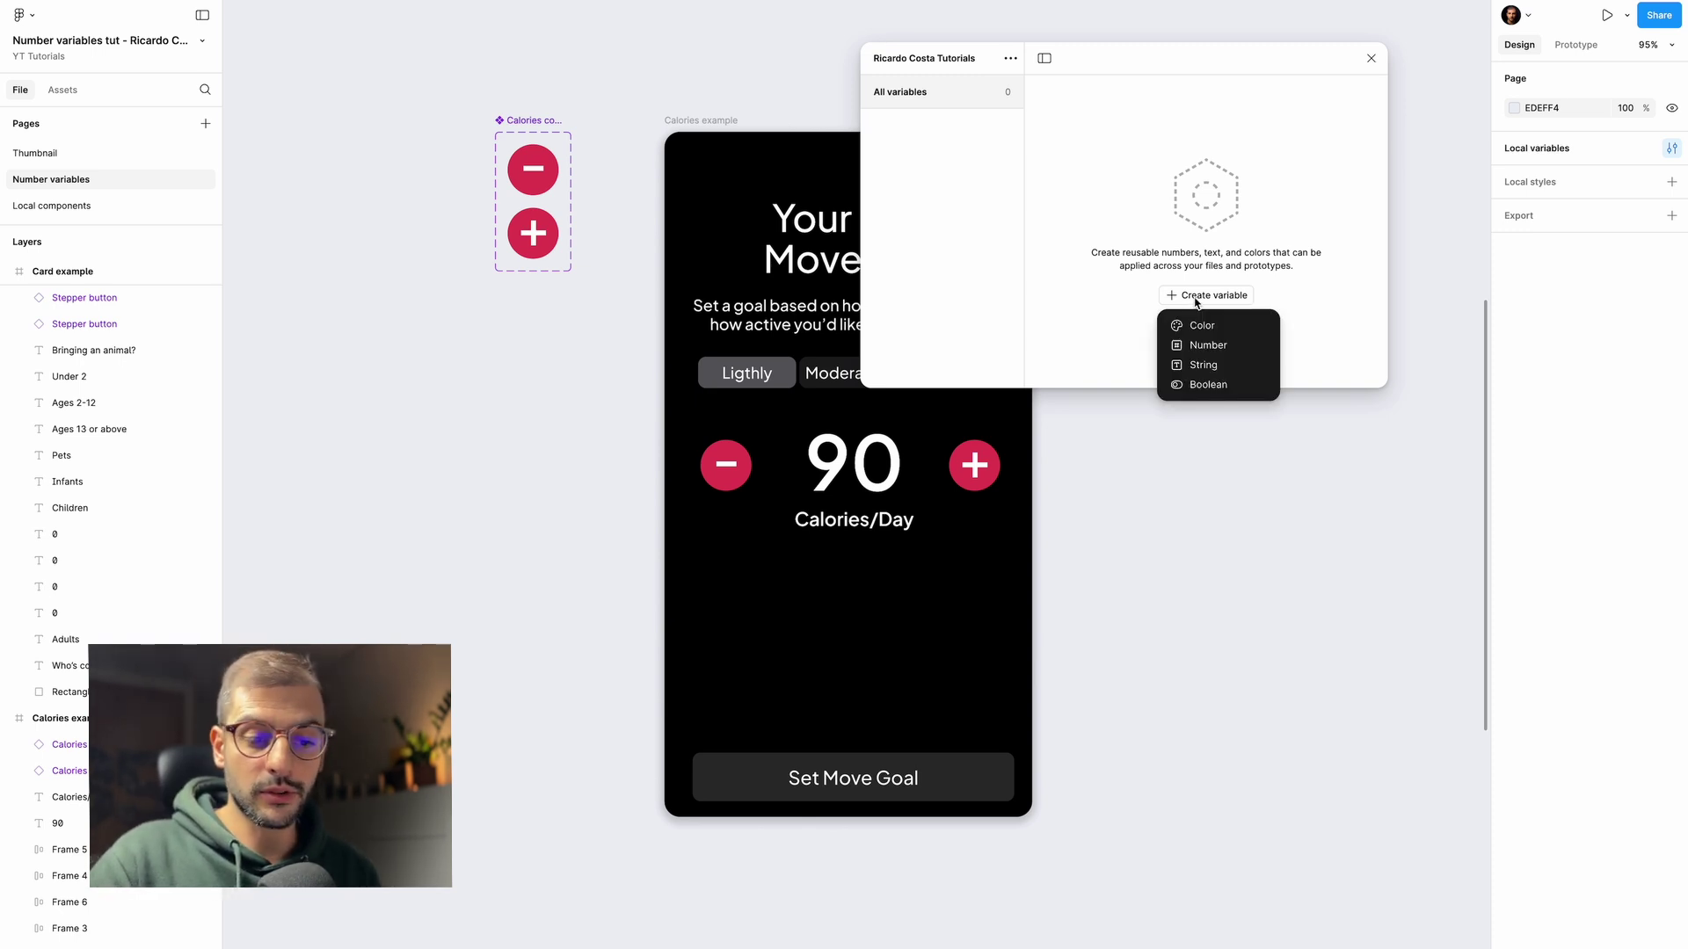
{"action": "left_click", "coordinate": [1209, 347]}
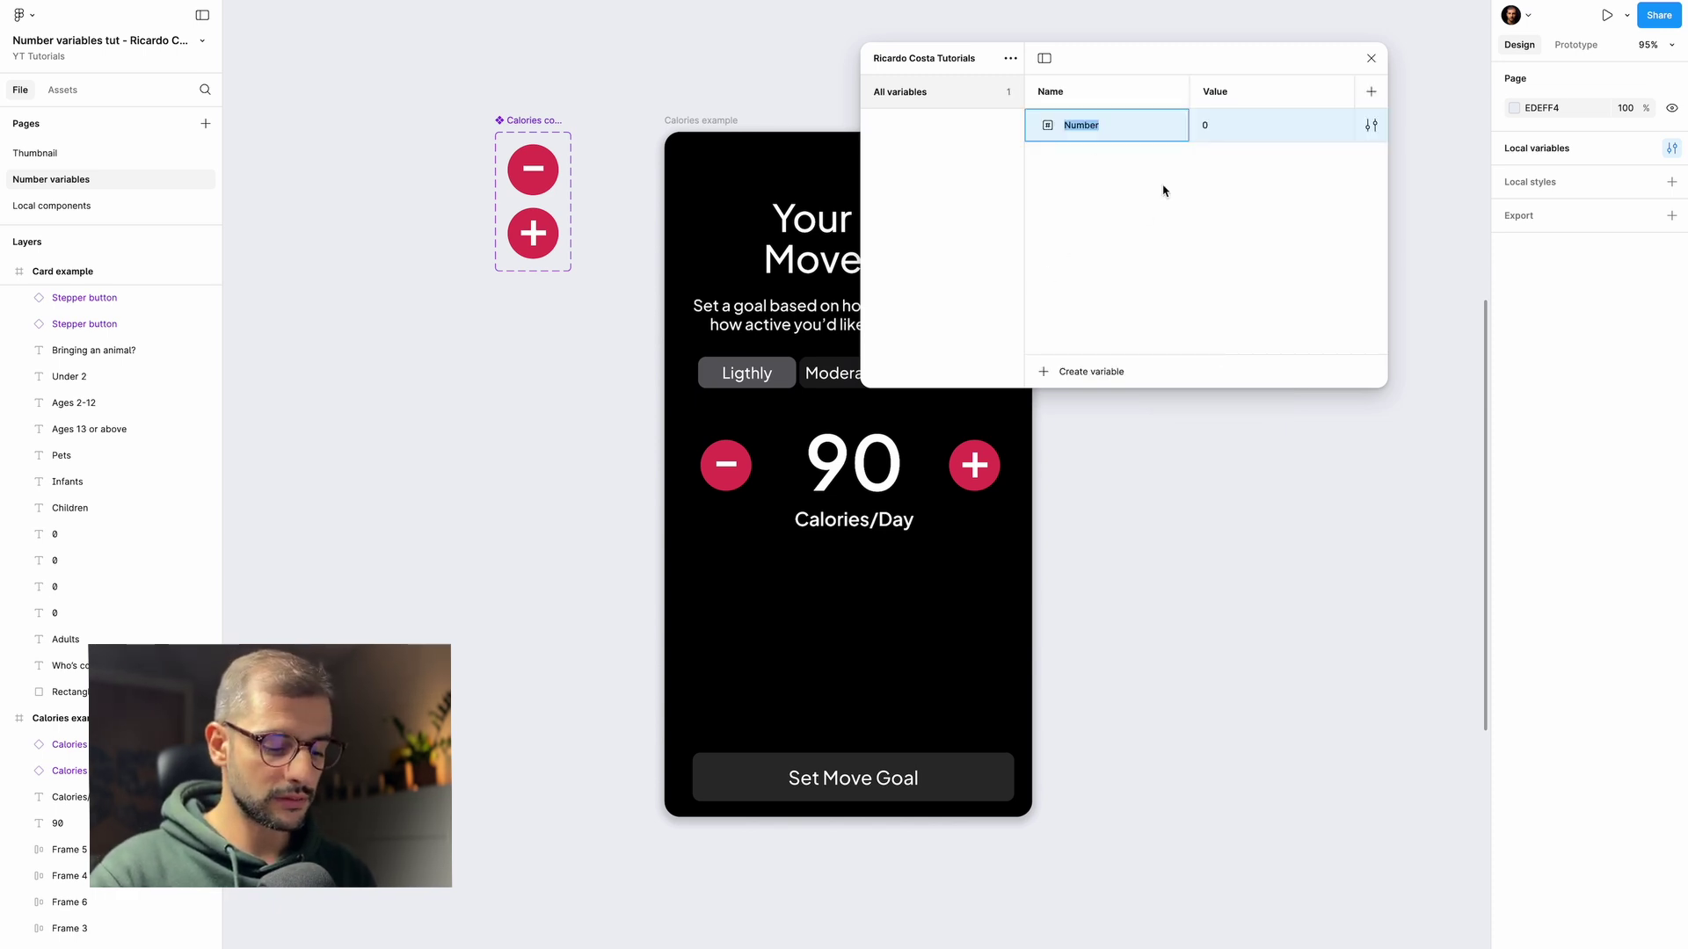
{"action": "type", "text": "Calorie"}
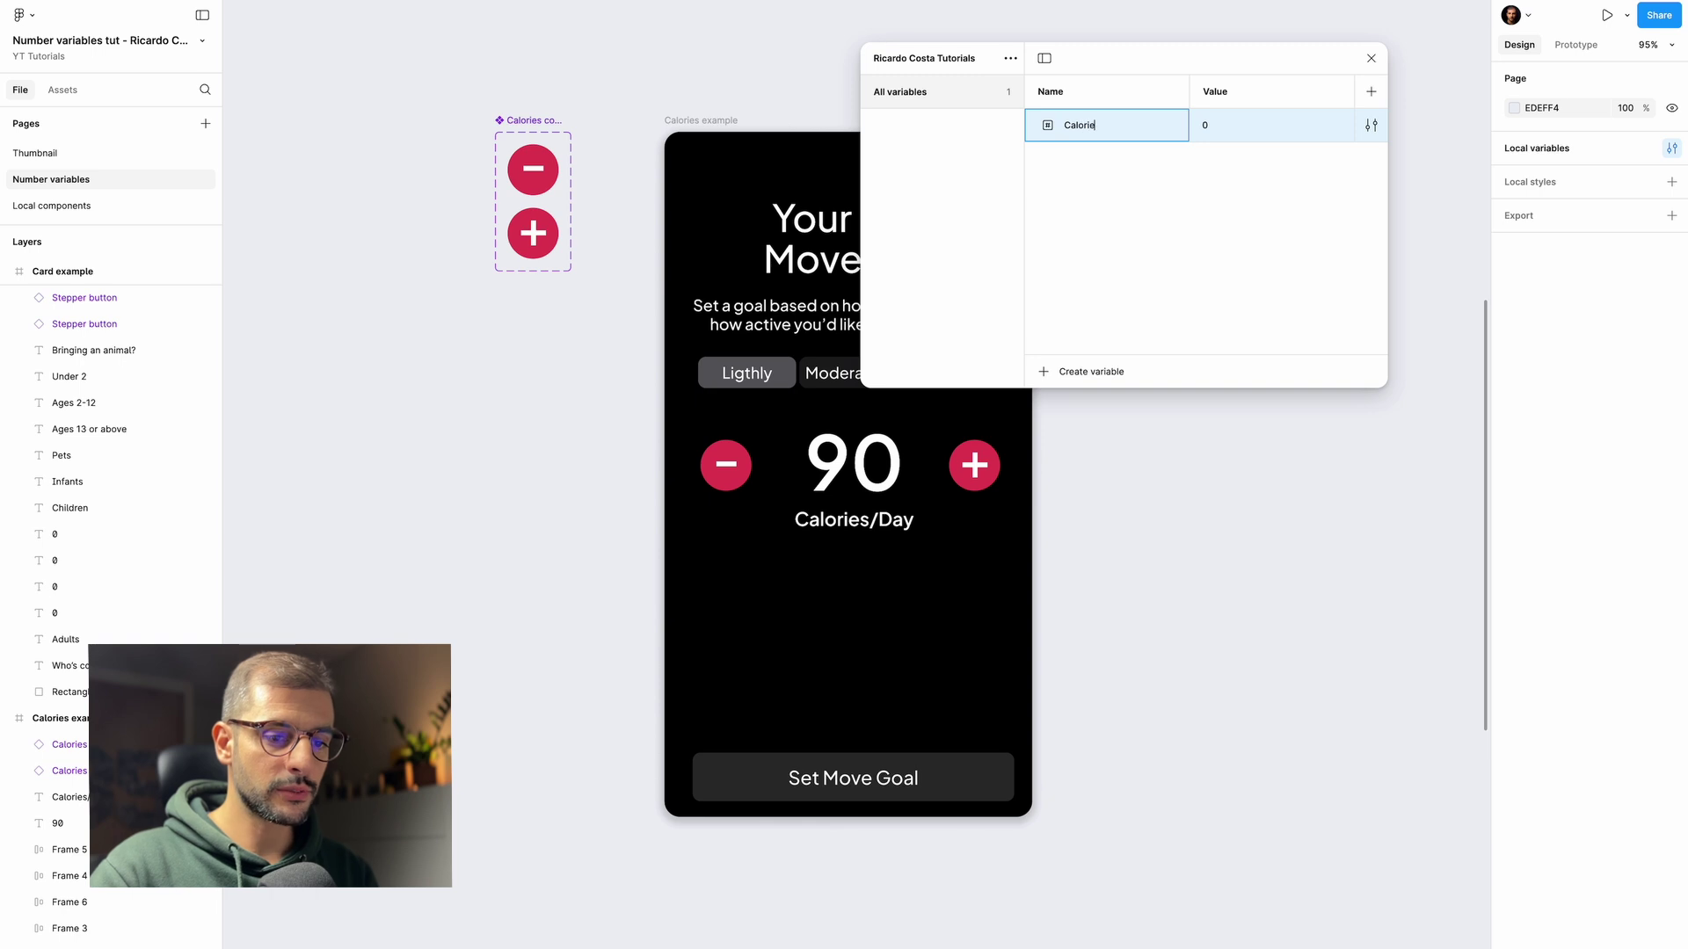
{"action": "type", "text": "s value"}
{"action": "left_click", "coordinate": [1208, 127]}
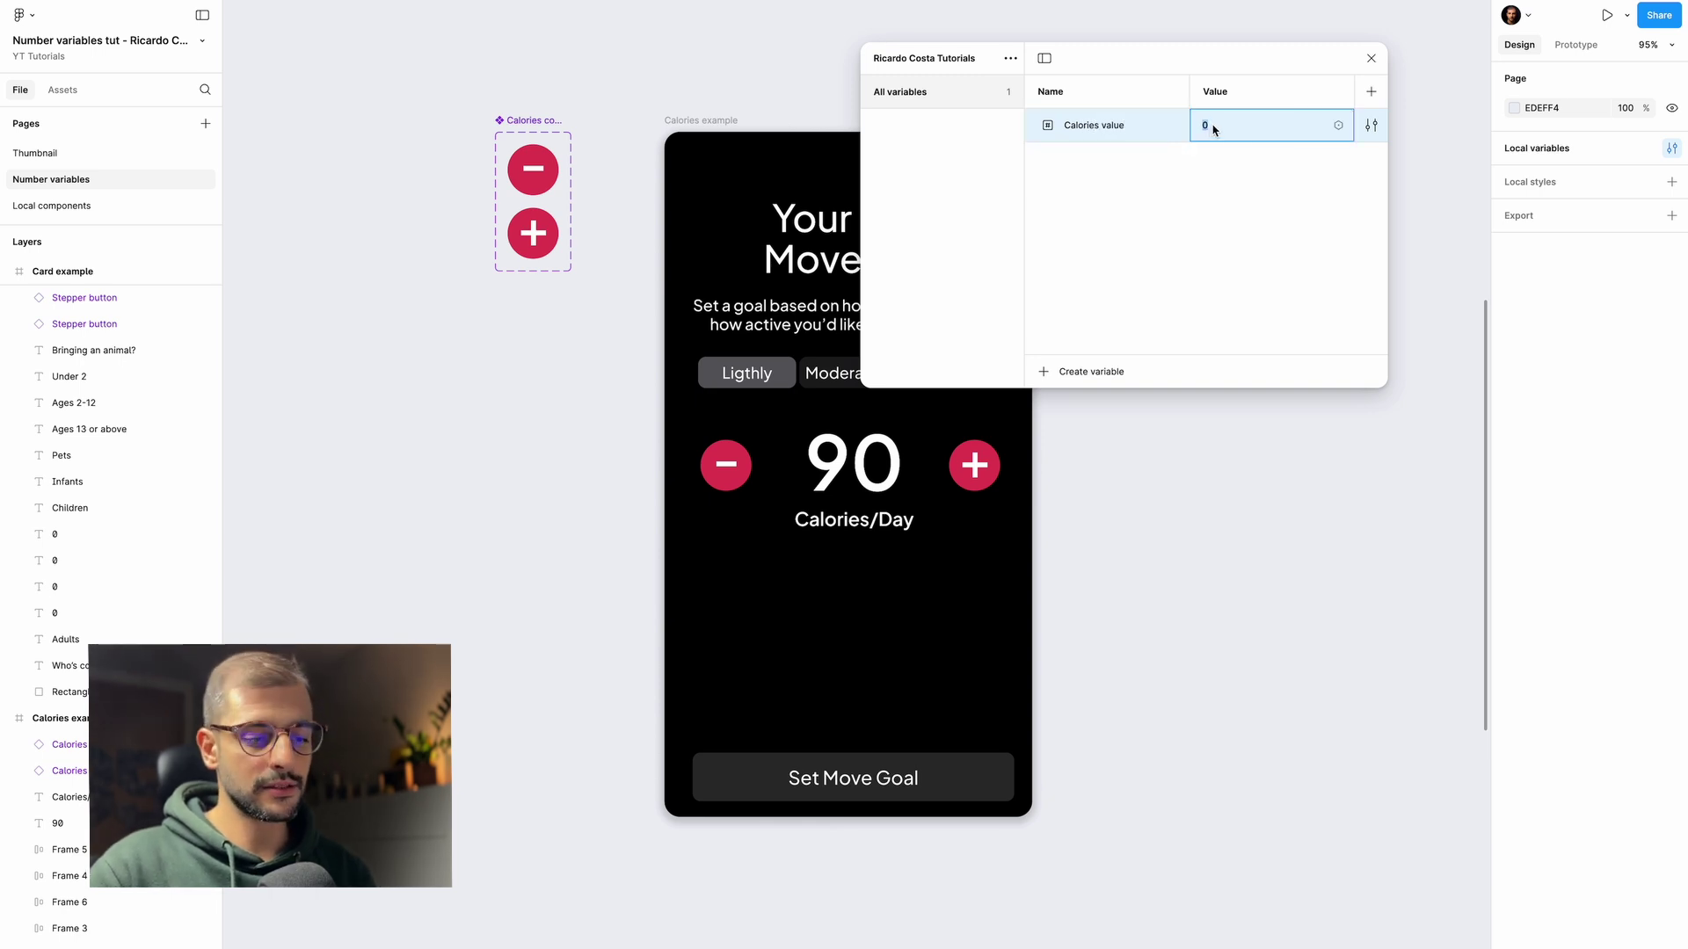
{"action": "type", "text": "50"}
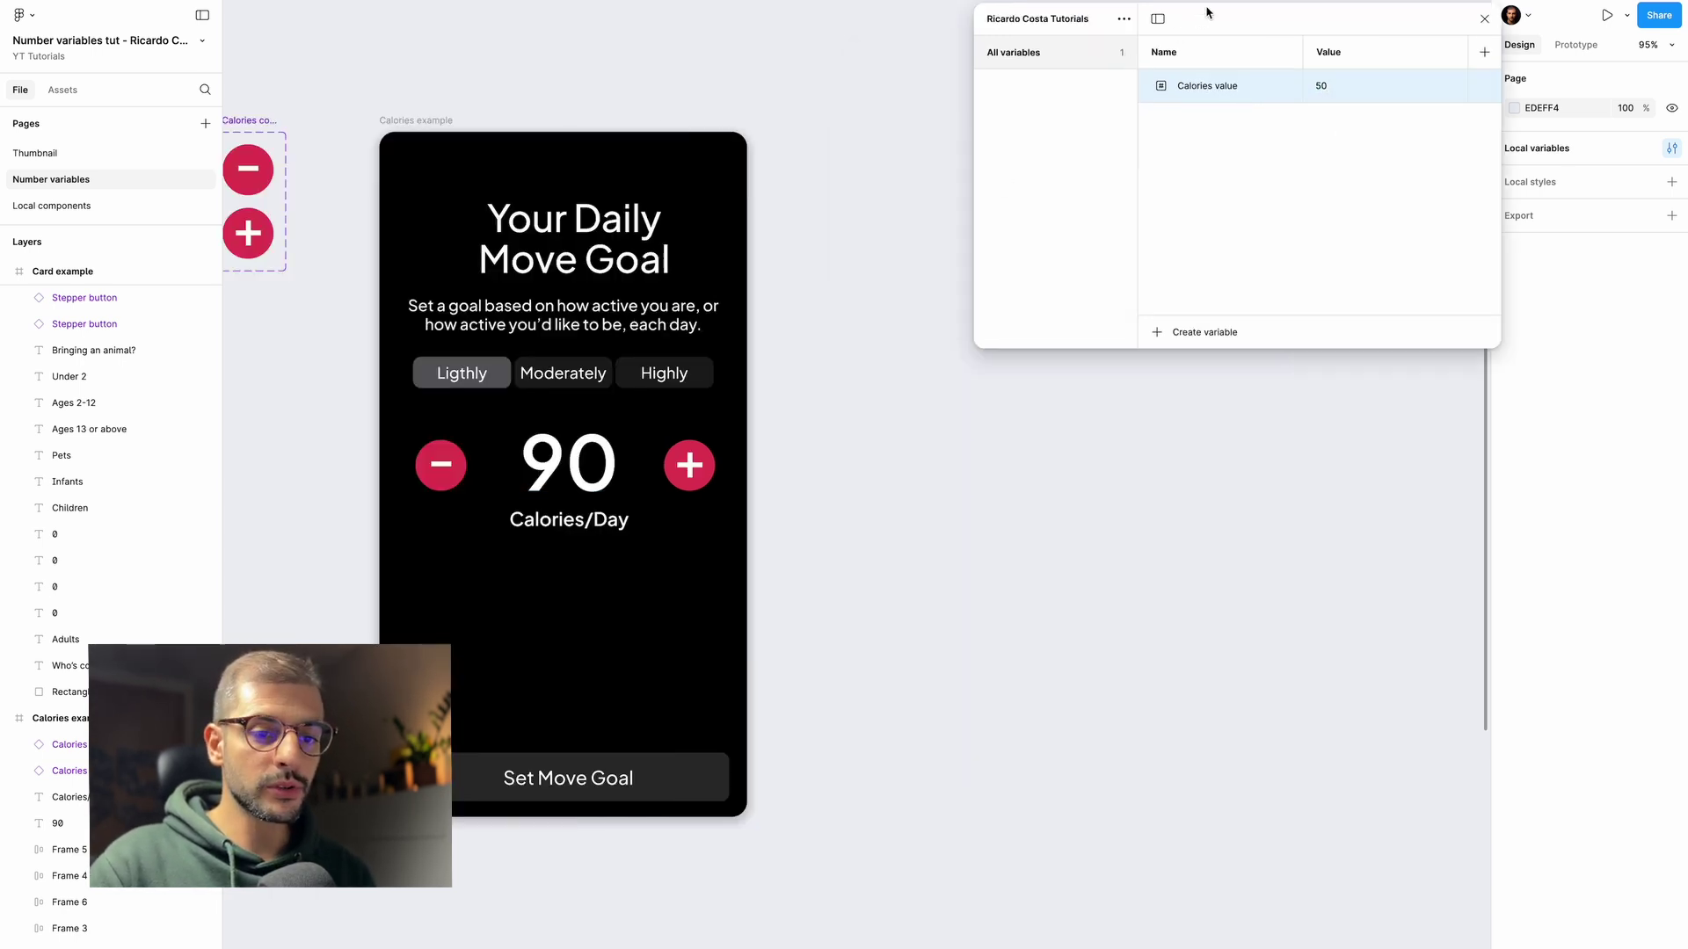
- Bind the large calorie number text in the Calories example frame to the Calories value variable
{"action": "left_click_drag", "start_coordinate": [1207, 12], "coordinate": [1152, 31]}
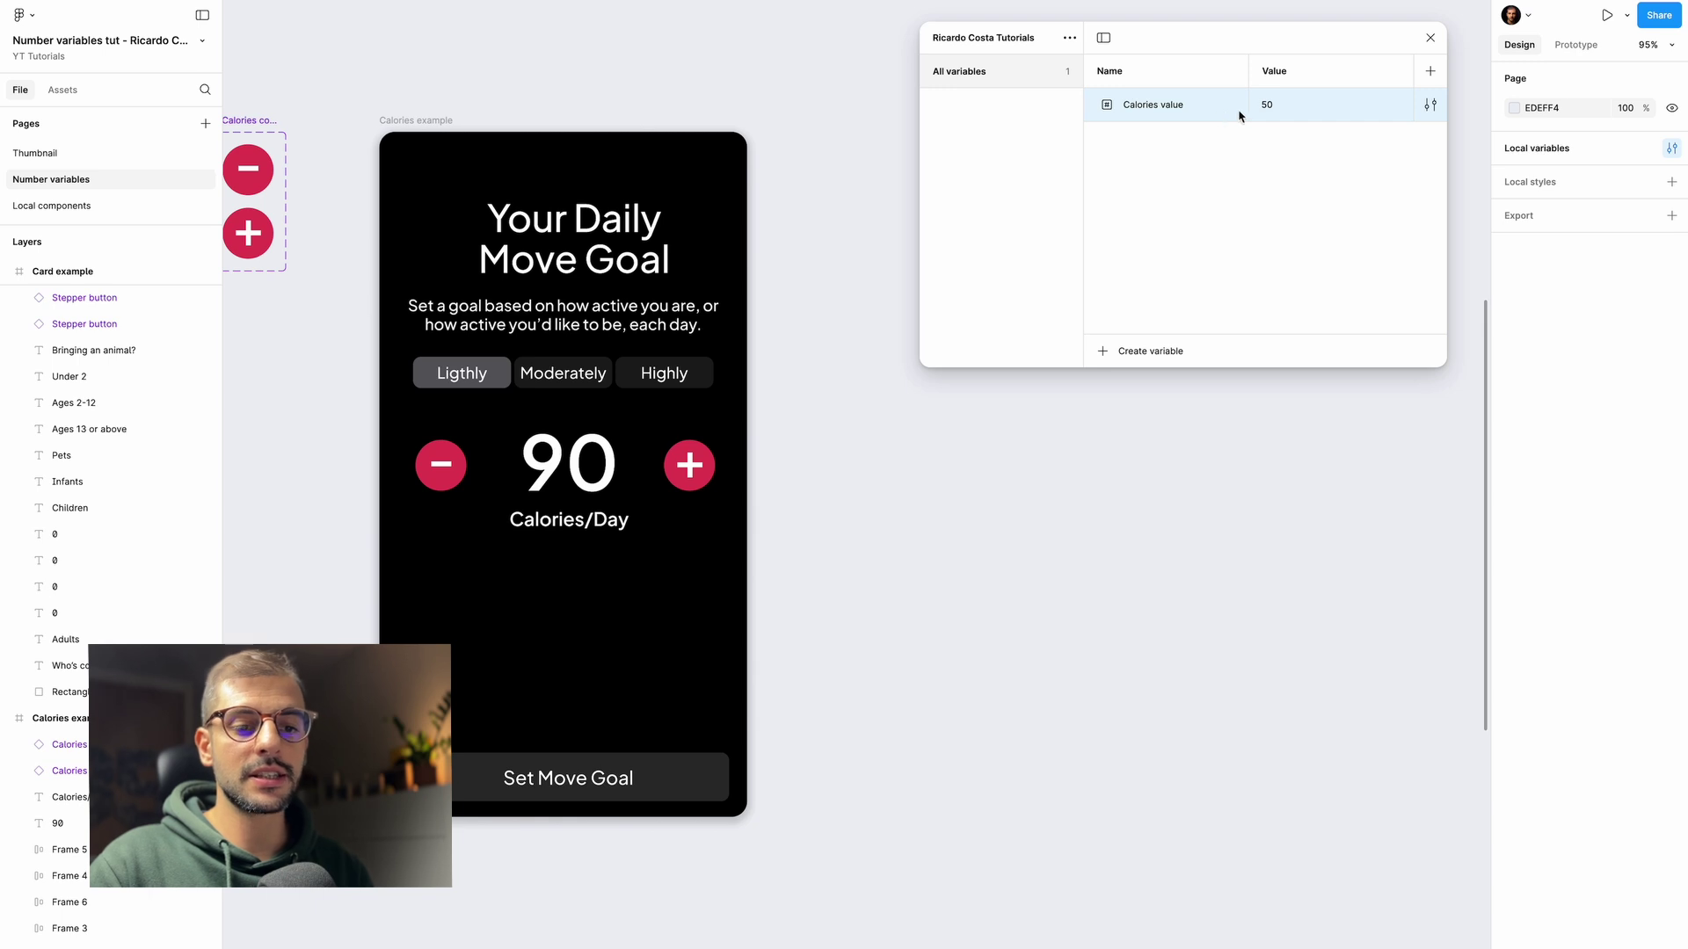
{"action": "left_click", "coordinate": [586, 488]}
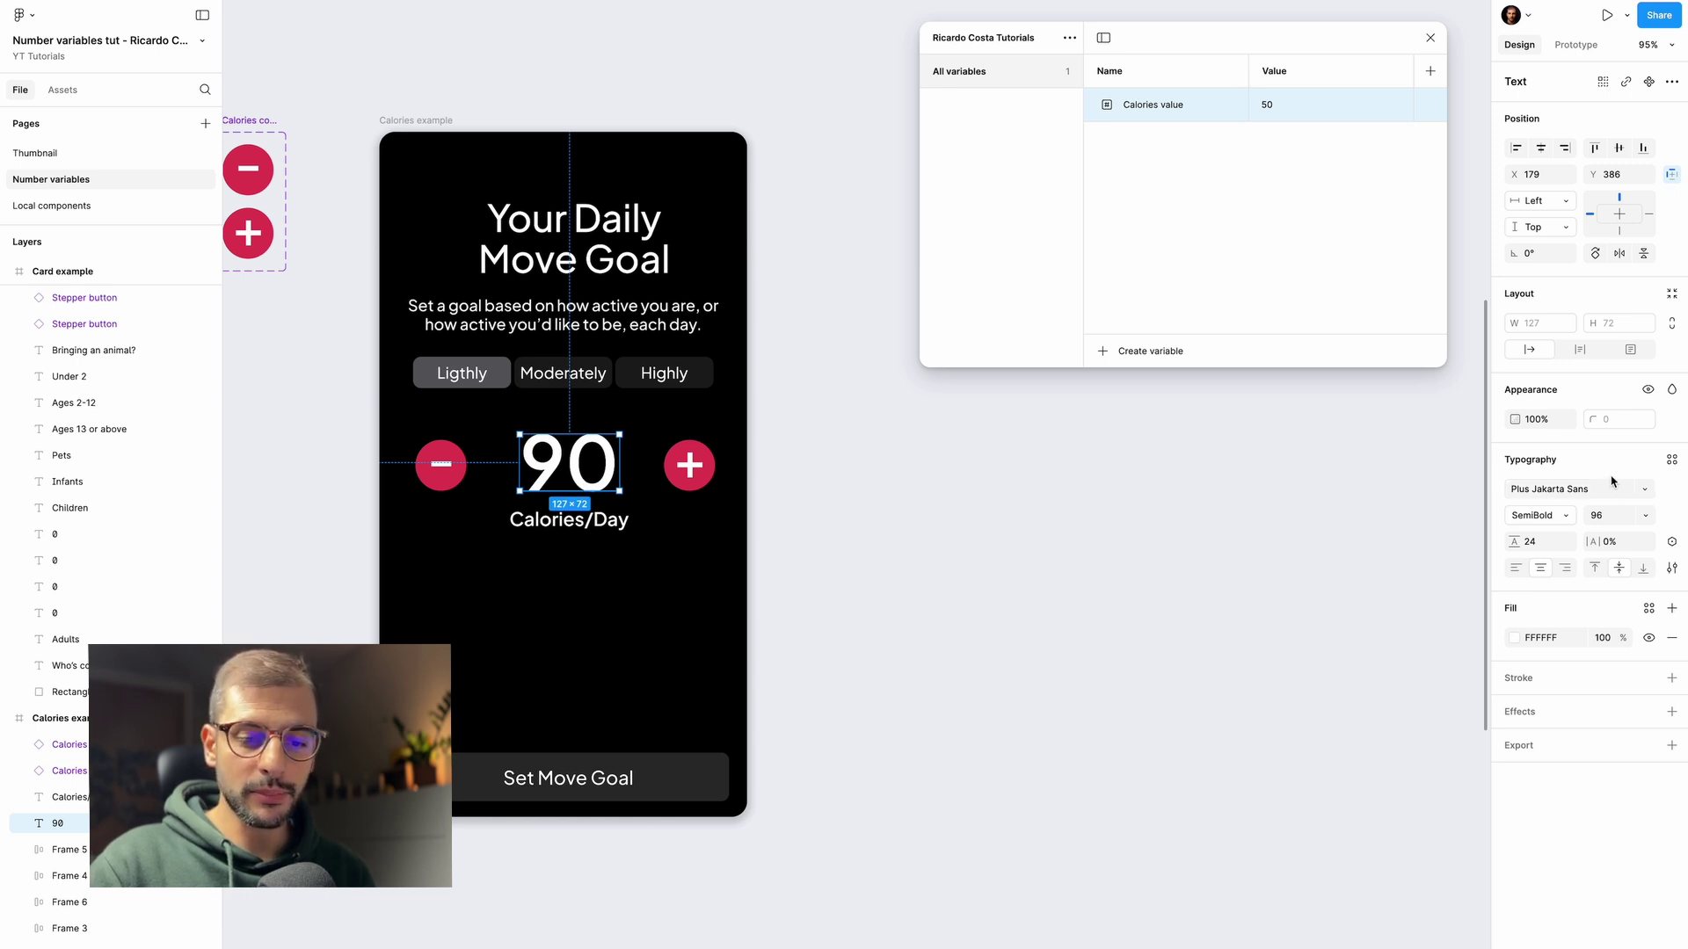
{"action": "left_click", "coordinate": [1671, 543]}
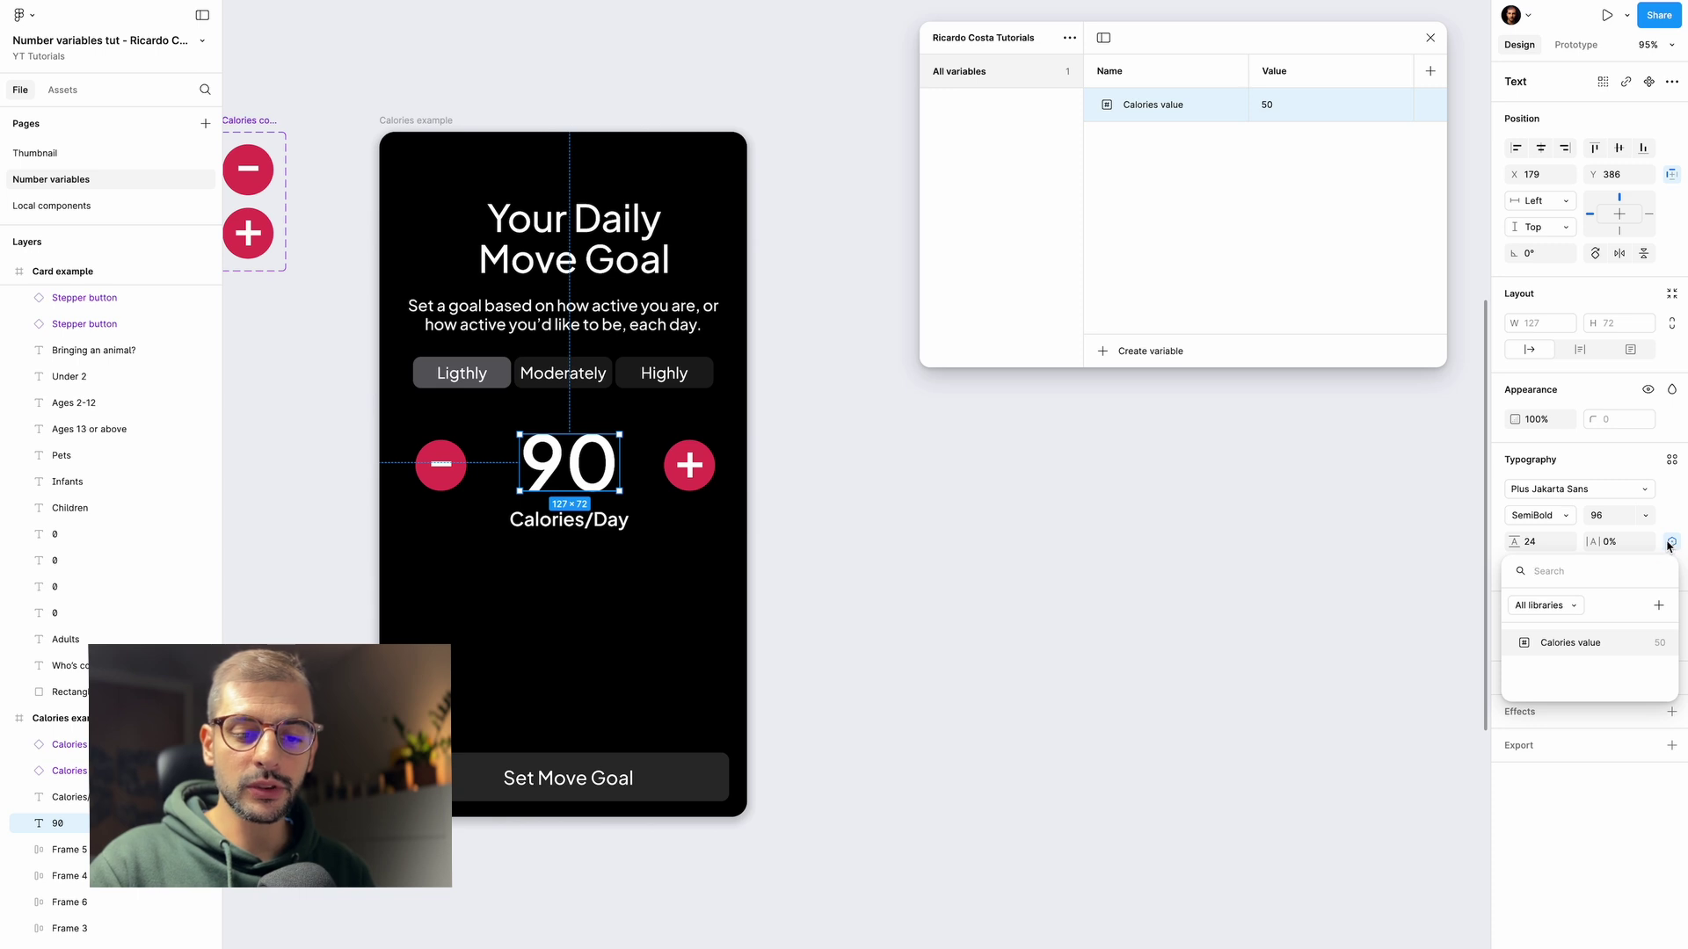
{"action": "left_click", "coordinate": [1616, 647]}
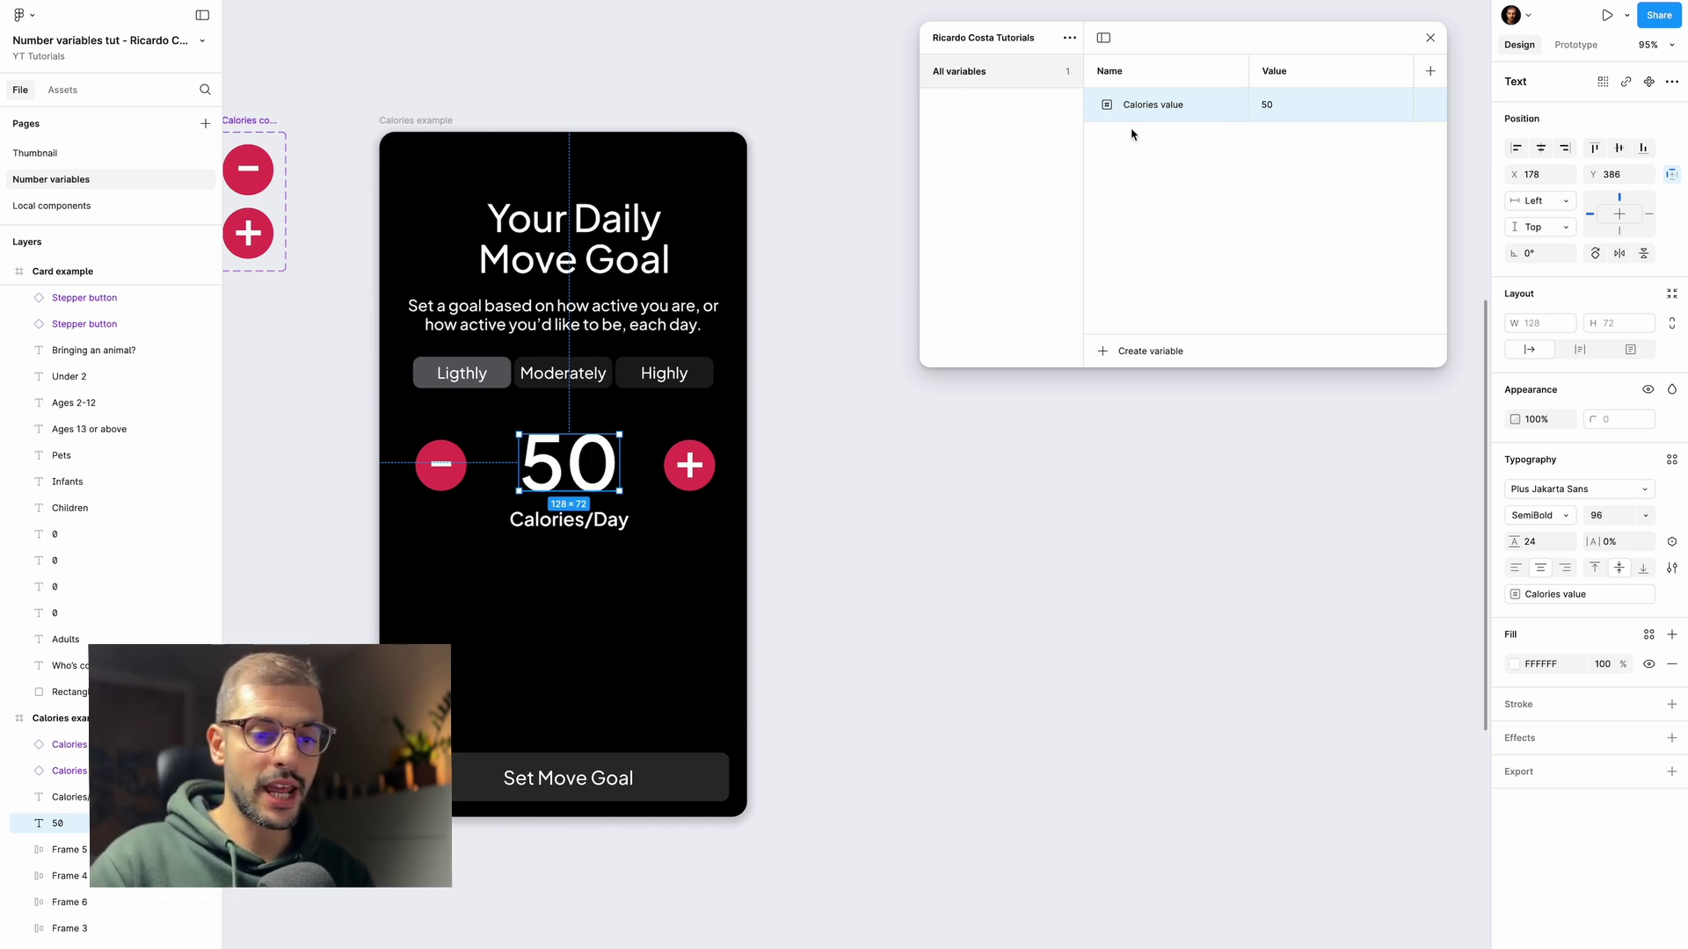
- Try 30 and 90 as values of the Calories value variable to test the linked text
{"action": "left_click", "coordinate": [1269, 107]}
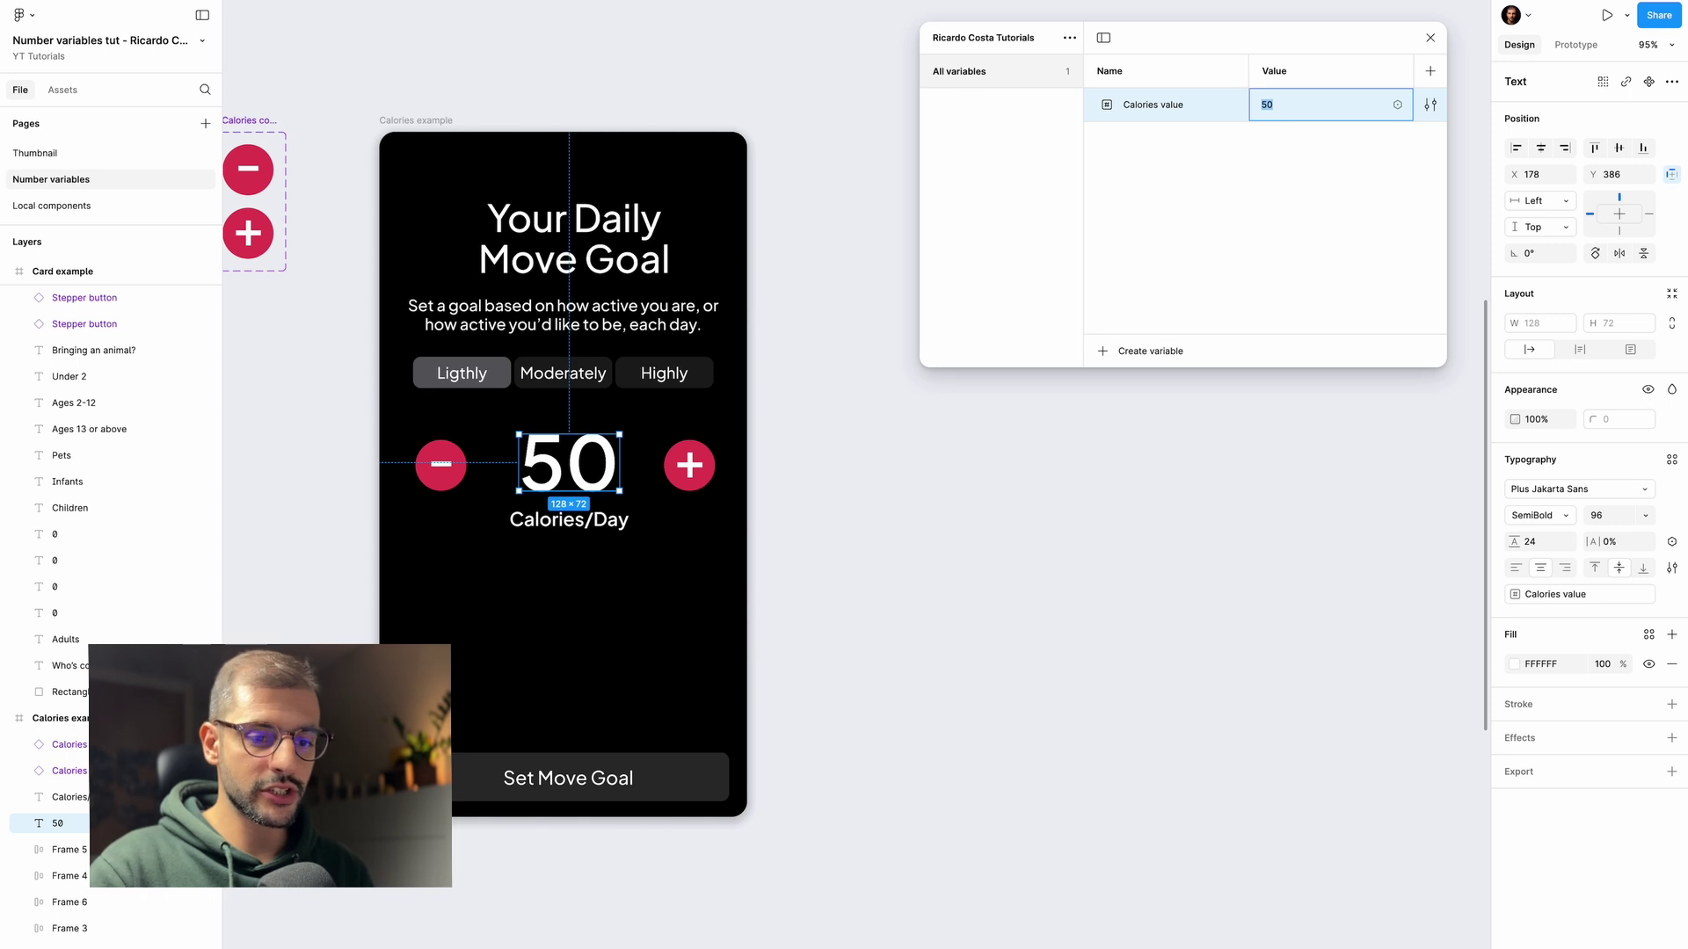
{"action": "type", "text": "30"}
{"action": "key", "text": "Return"}
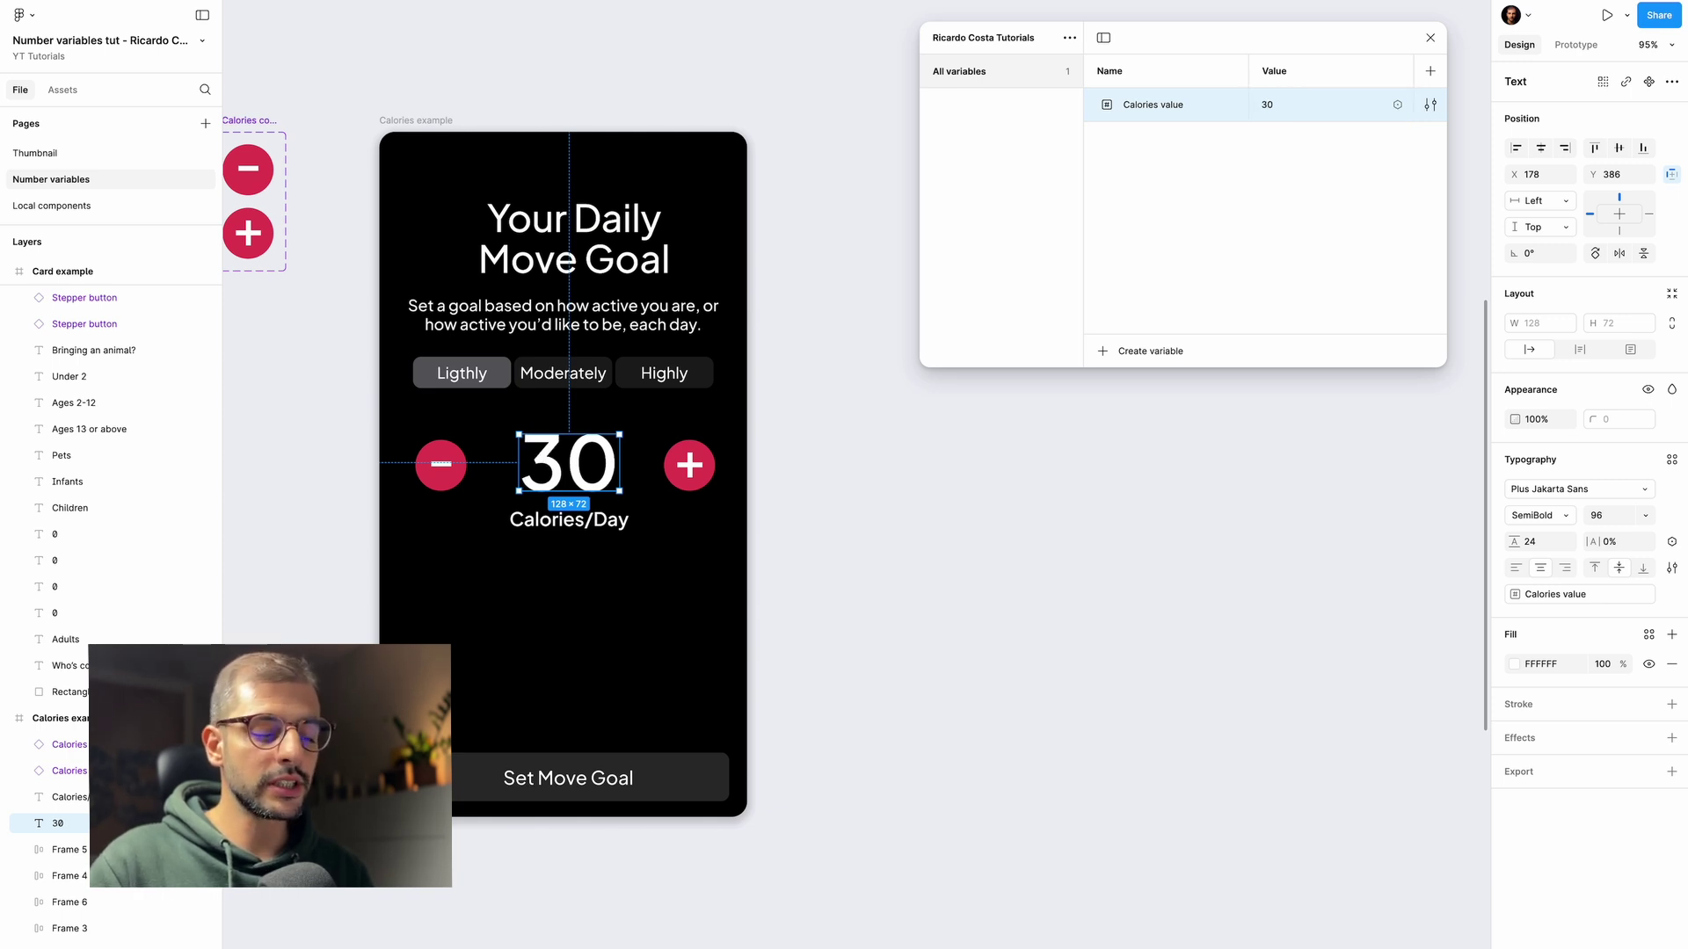
{"action": "left_click", "coordinate": [1266, 105]}
{"action": "type", "text": "90"}
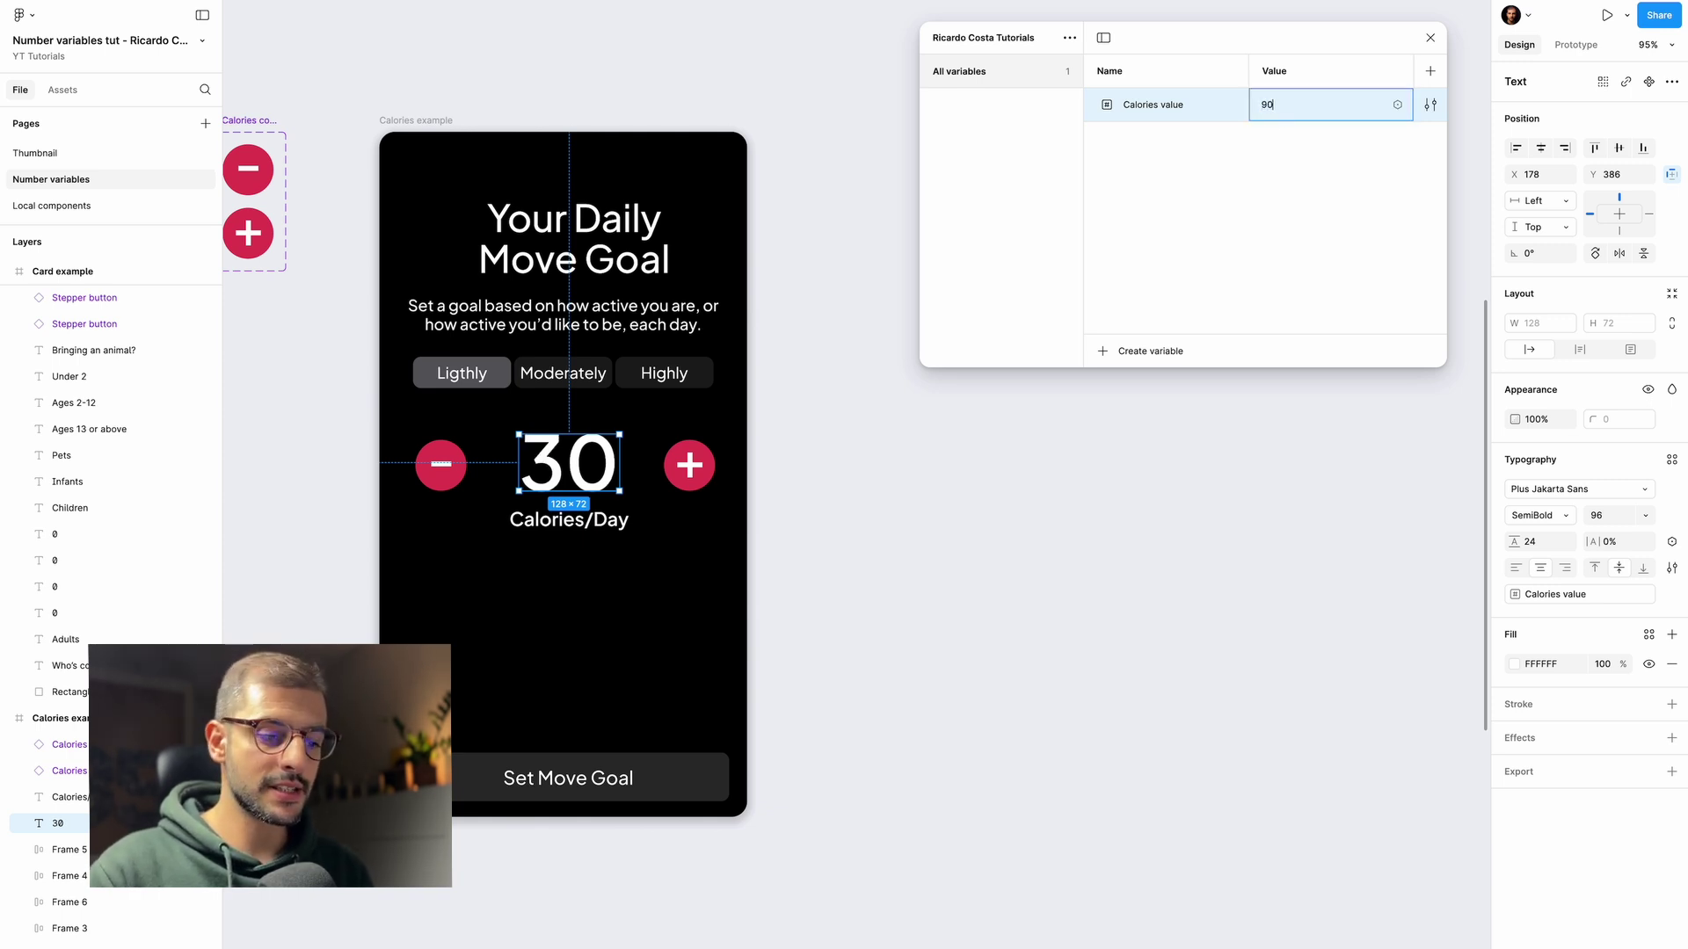
{"action": "key", "text": "Return"}
- Set the Calories value variable to 95
{"action": "left_click", "coordinate": [1266, 105]}
{"action": "type", "text": "9"}
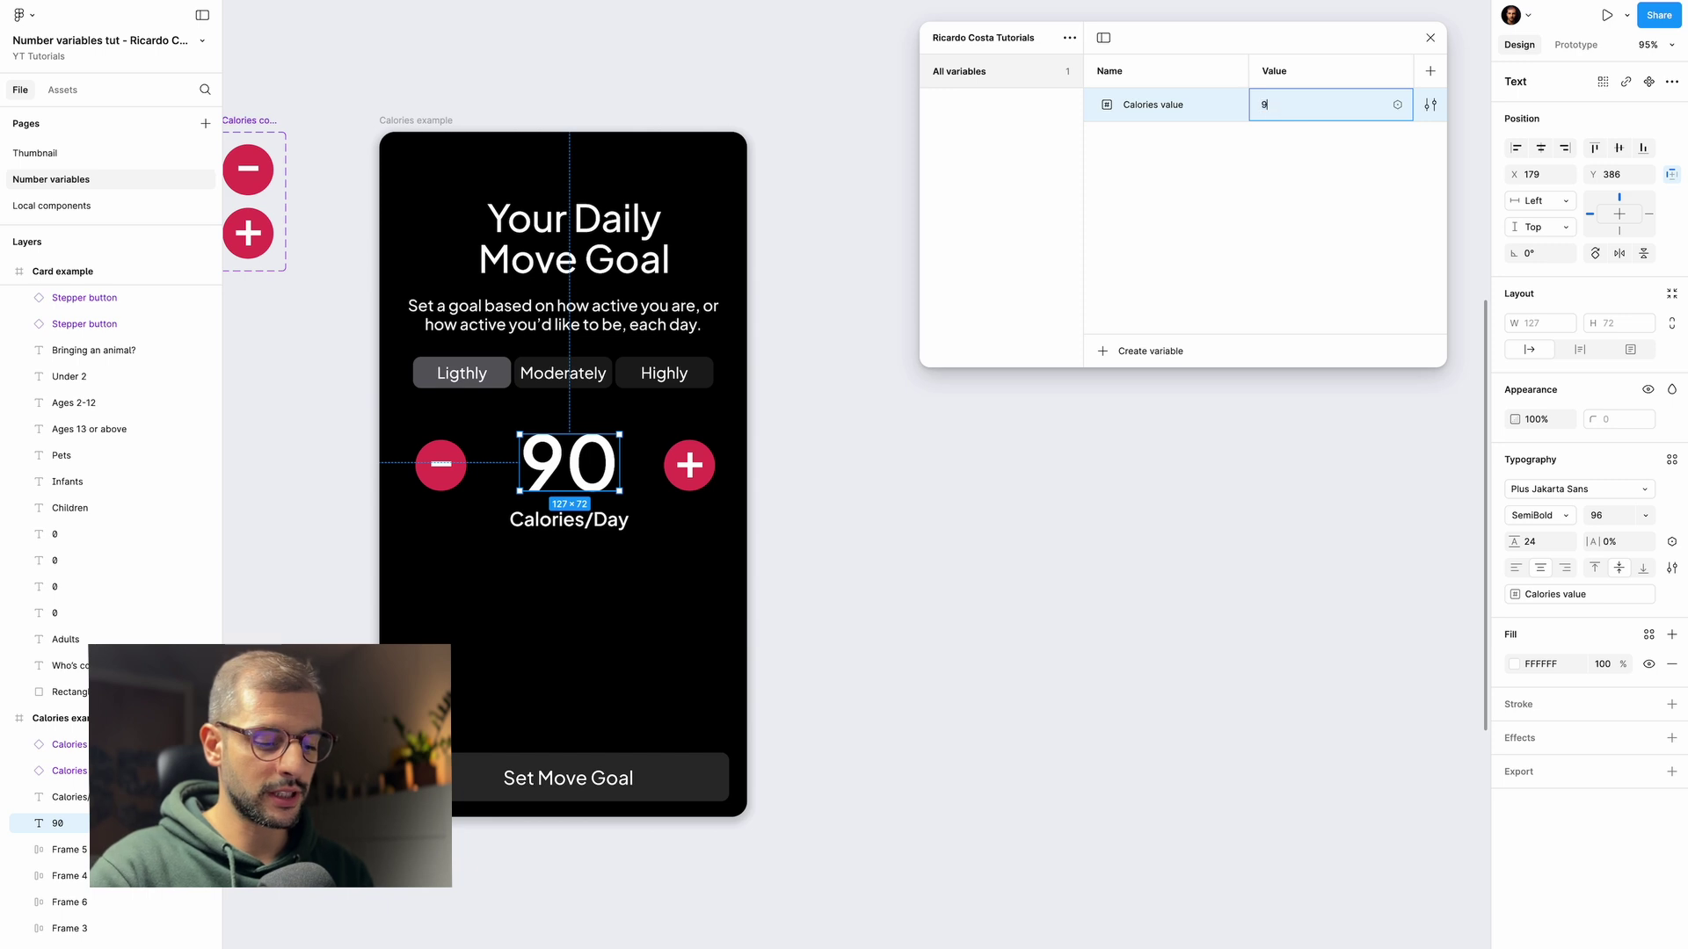
{"action": "type", "text": "5"}
{"action": "key", "text": "Return"}
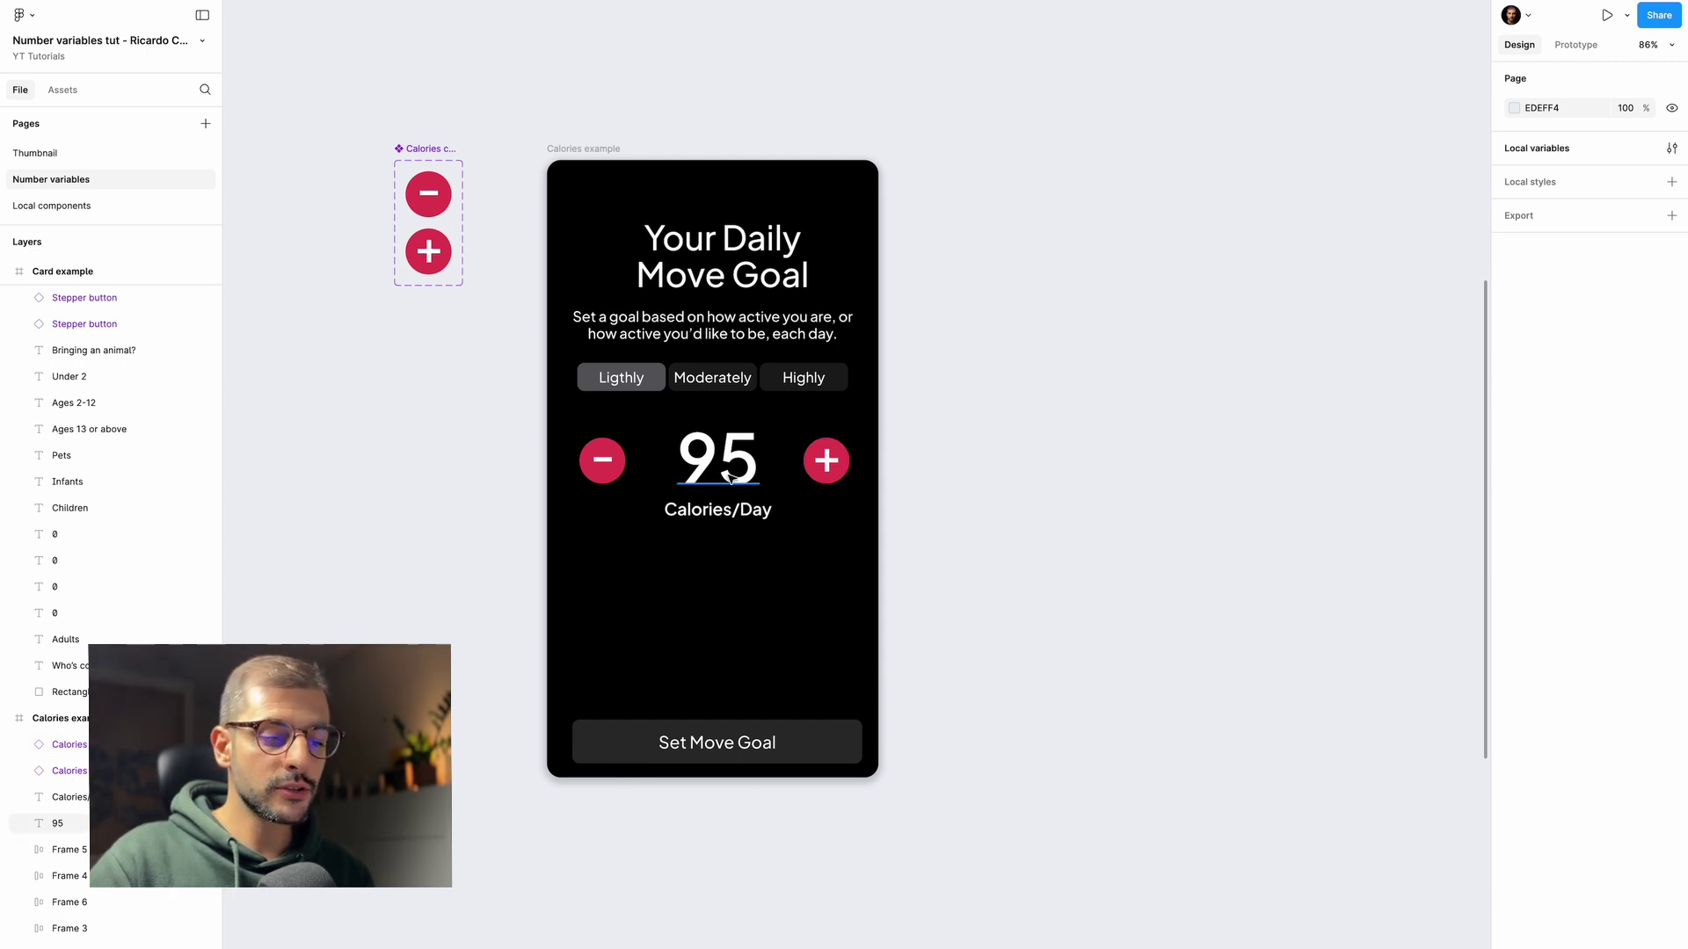
- Place an extra instance of the minus button component in the Calories example frame and remove it again
{"action": "left_click", "coordinate": [604, 479]}
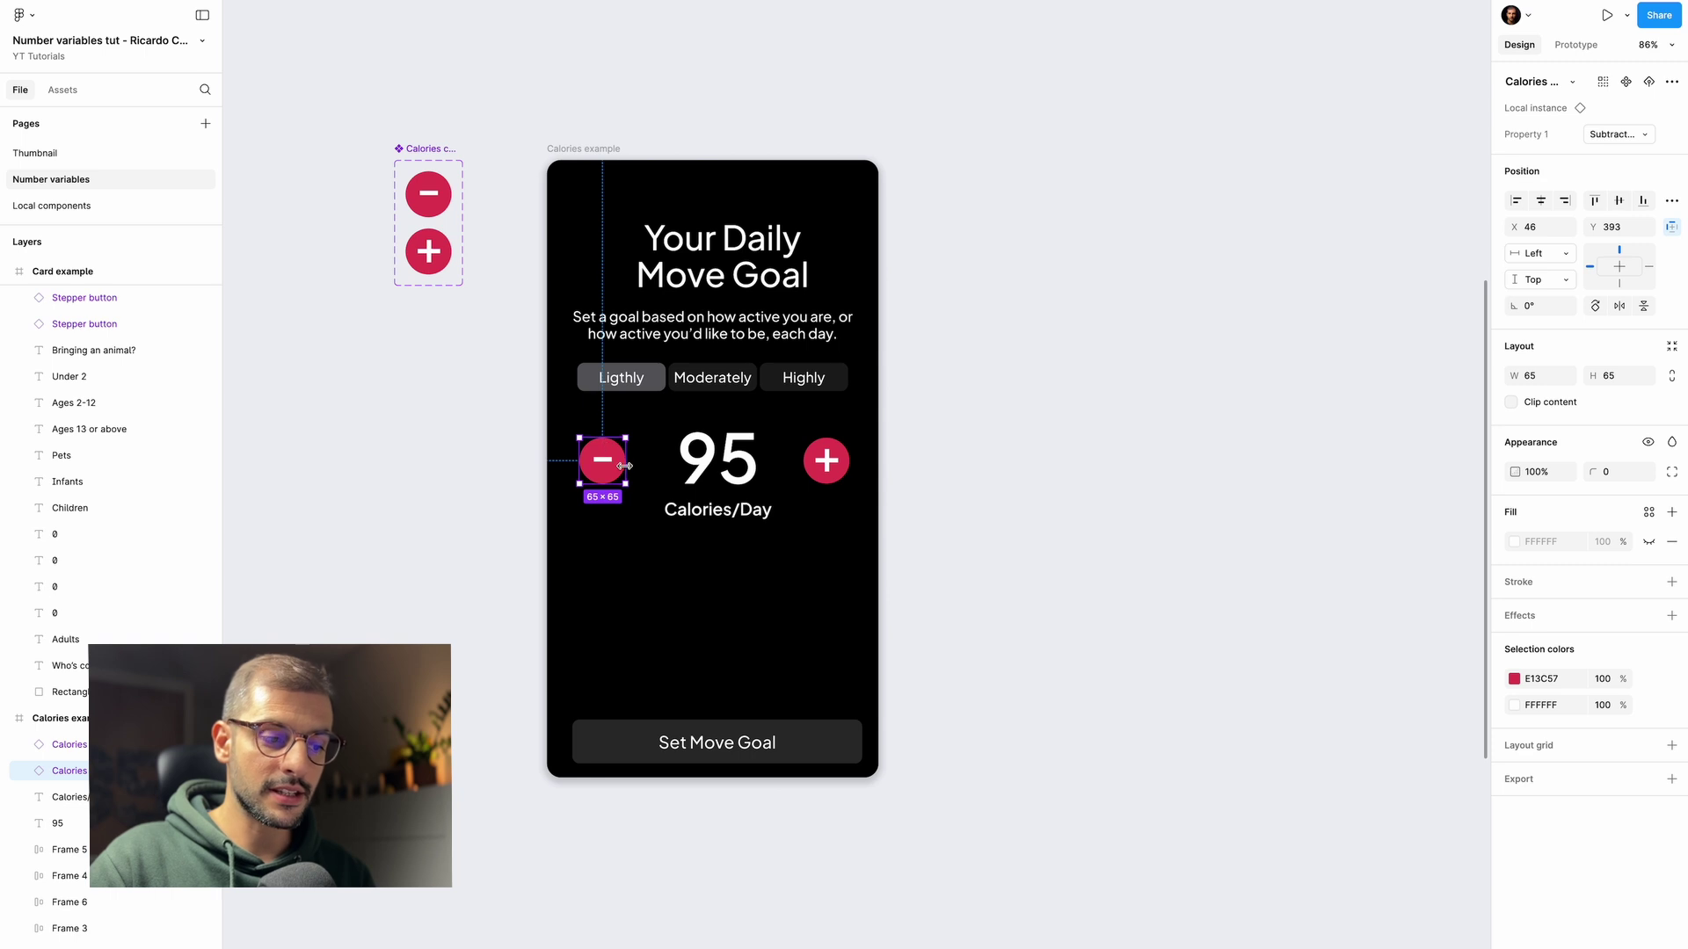
{"action": "left_click", "coordinate": [434, 196]}
{"action": "left_click", "coordinate": [602, 460]}
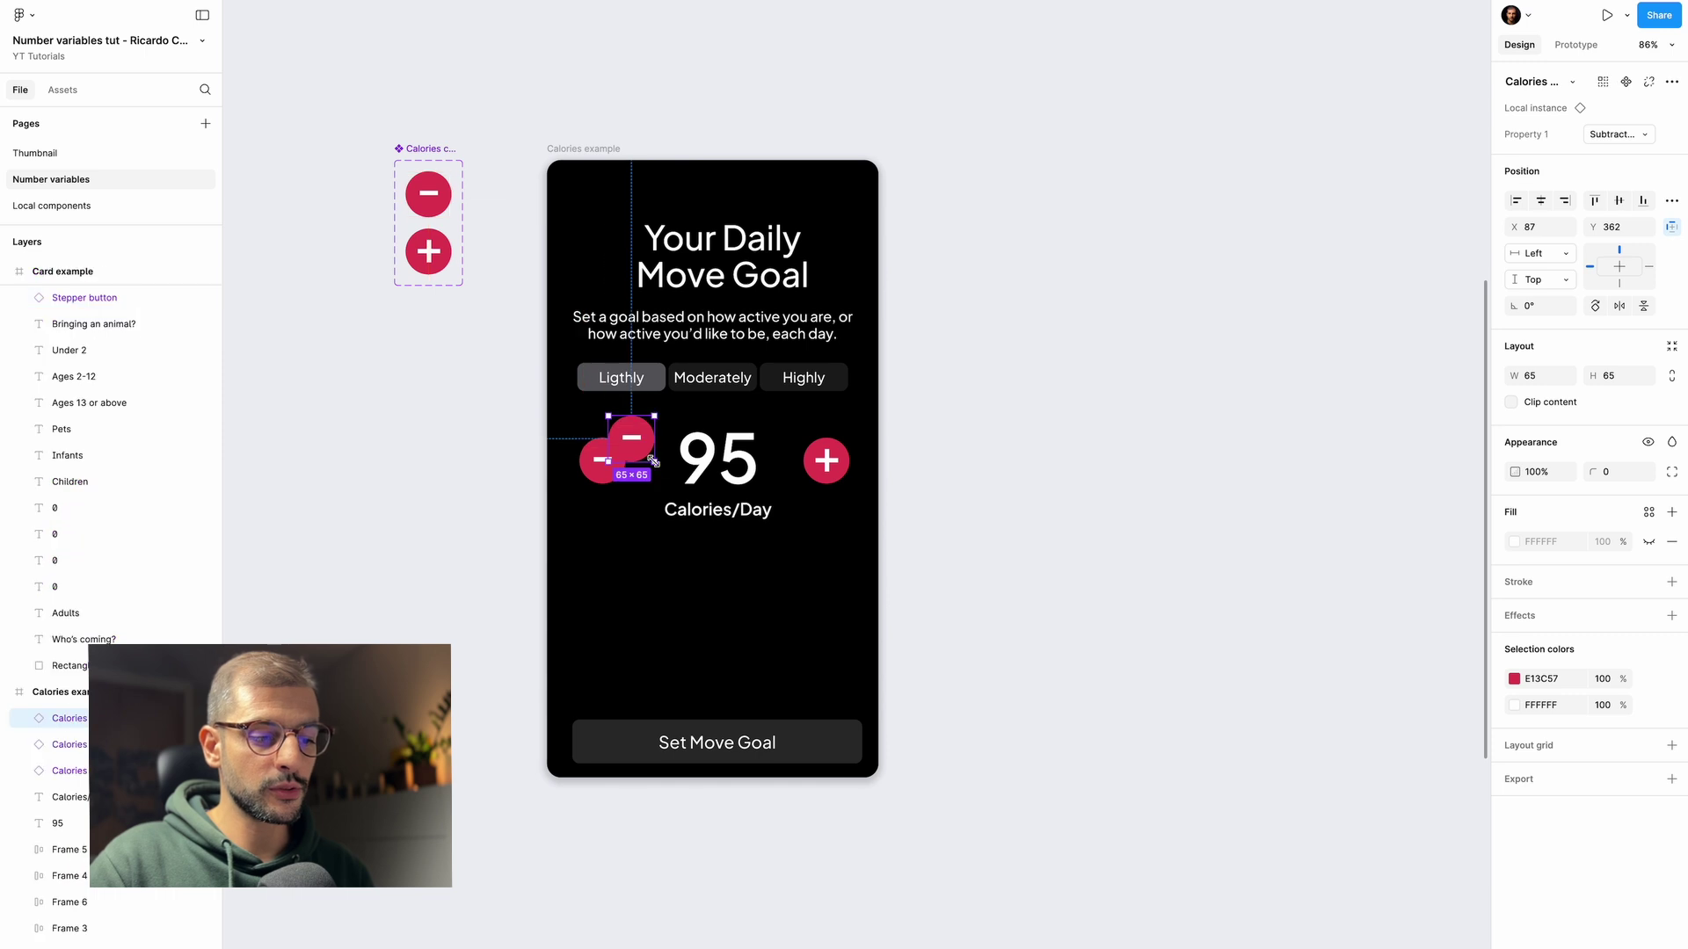
{"action": "key", "text": "Escape"}
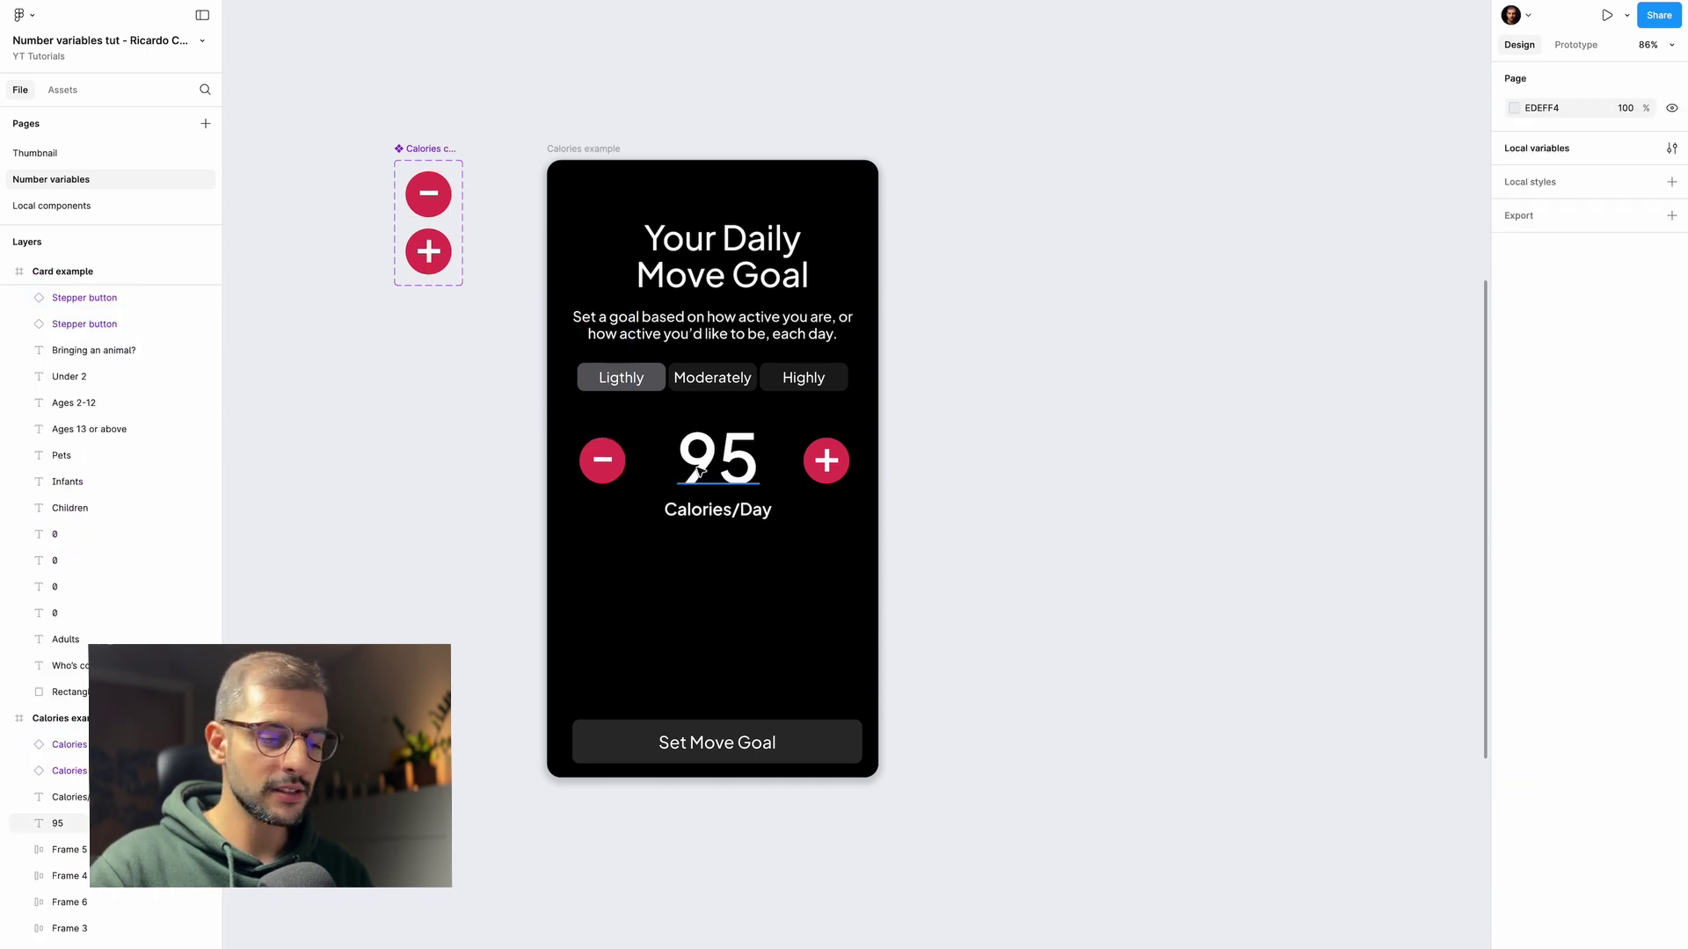
- Add an On click interaction with a Set variable action targeting Calories value to the frame's minus button
{"action": "left_click", "coordinate": [605, 472]}
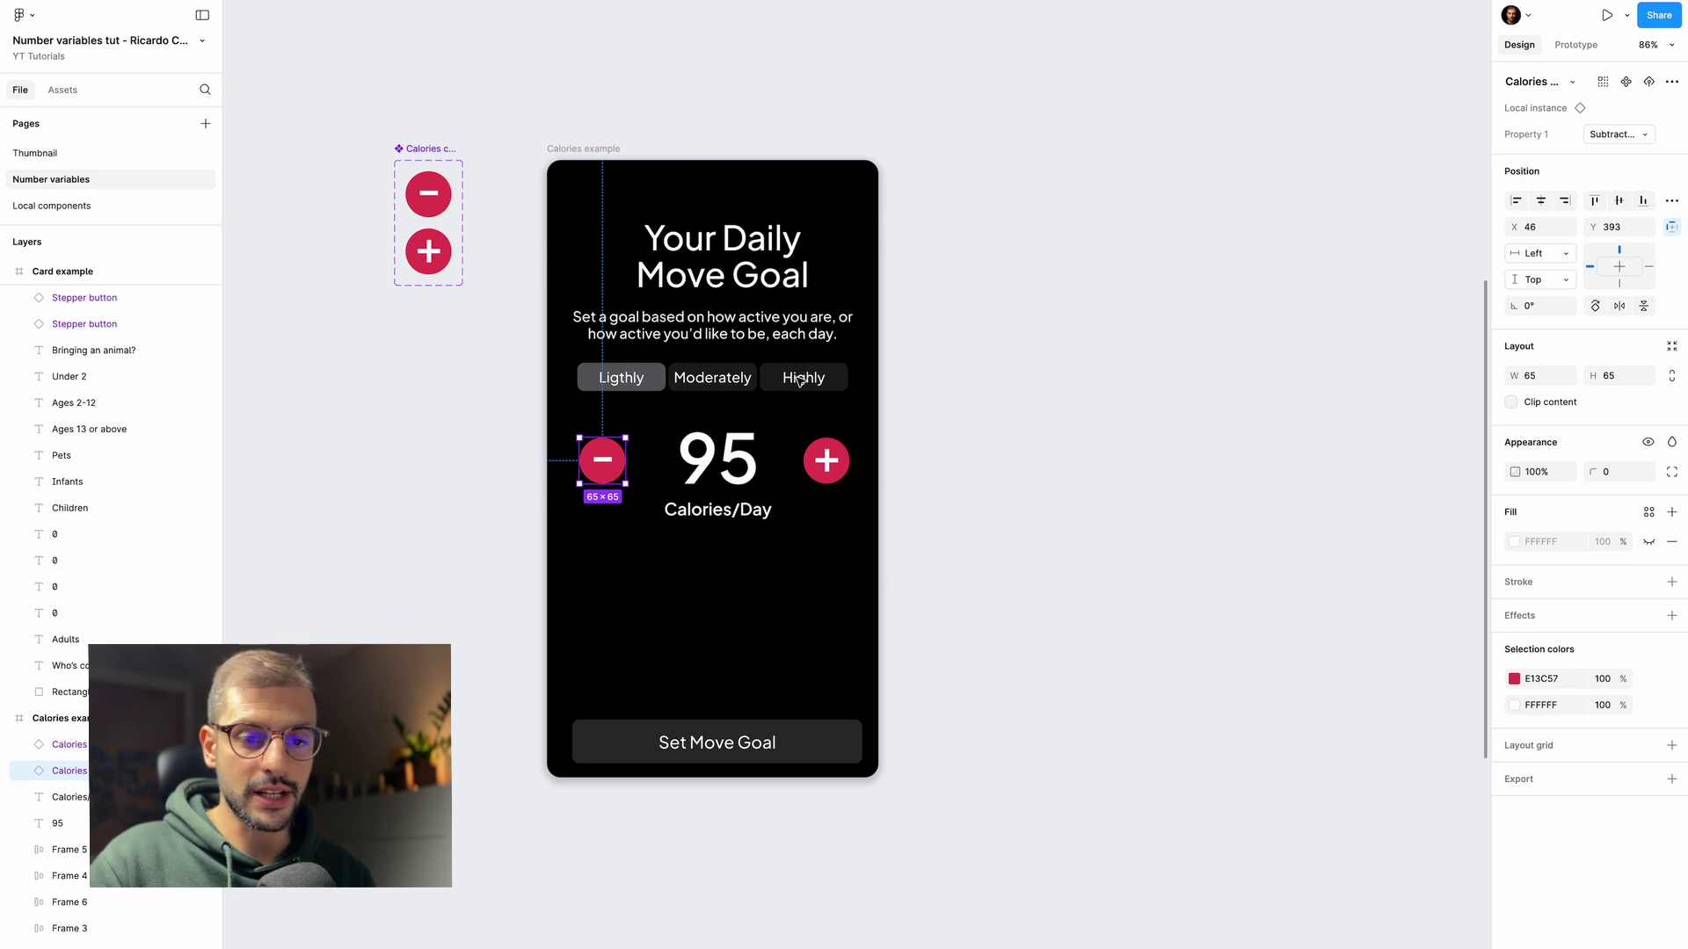
{"action": "left_click", "coordinate": [1582, 44]}
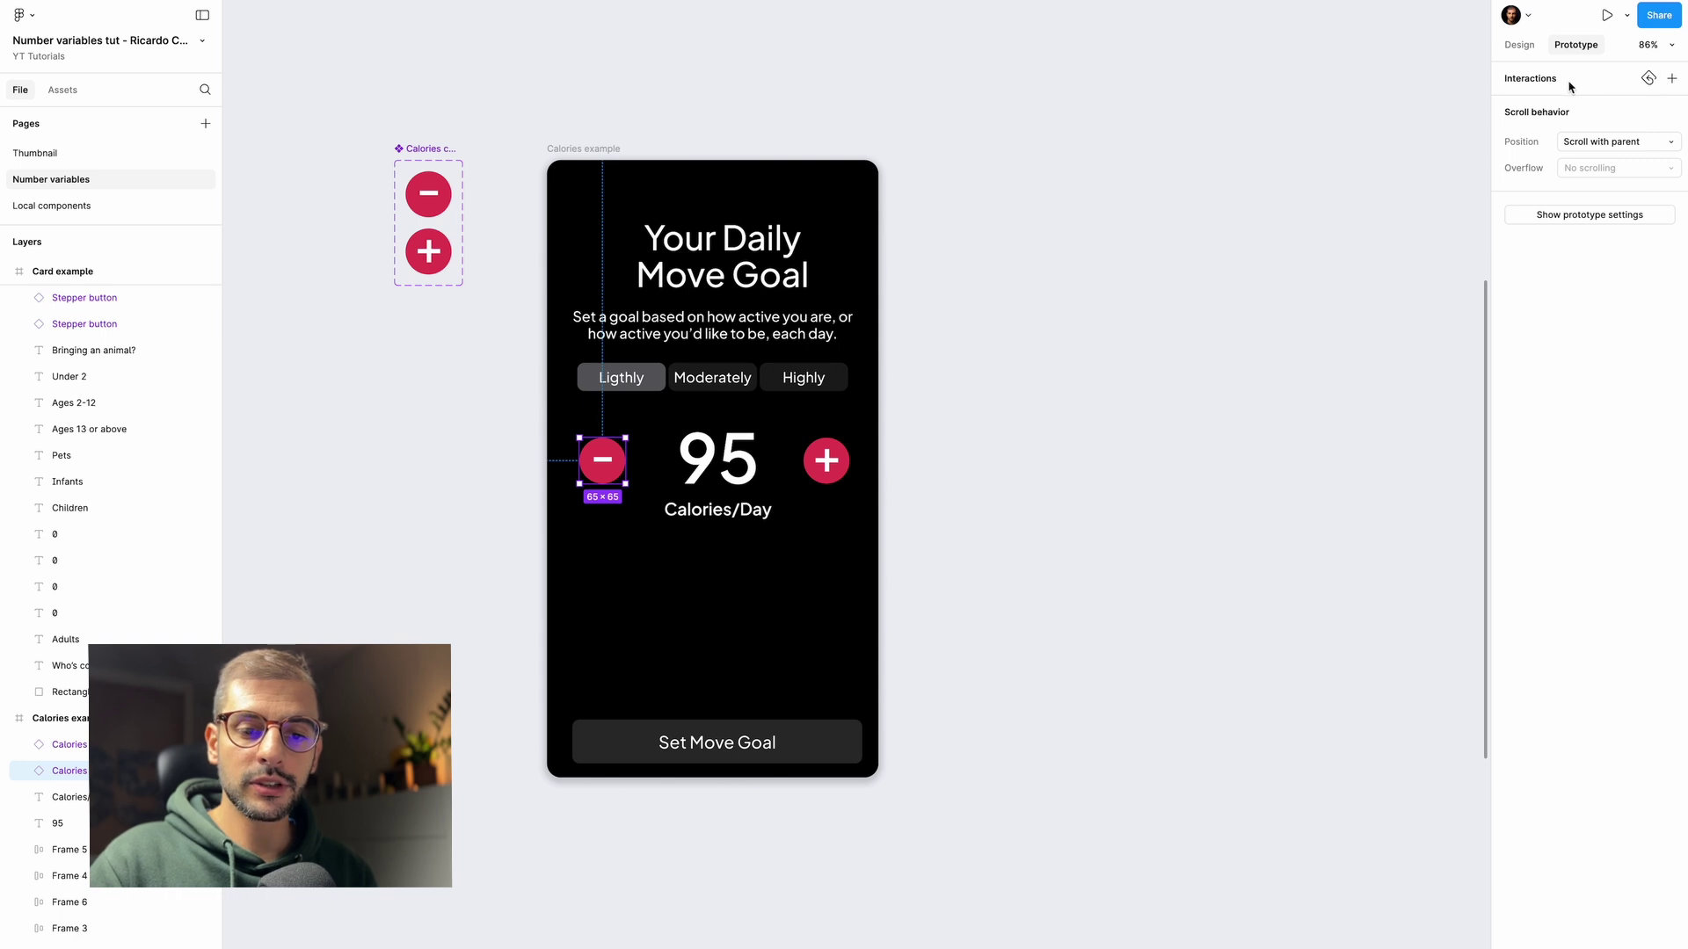
{"action": "left_click", "coordinate": [1672, 79]}
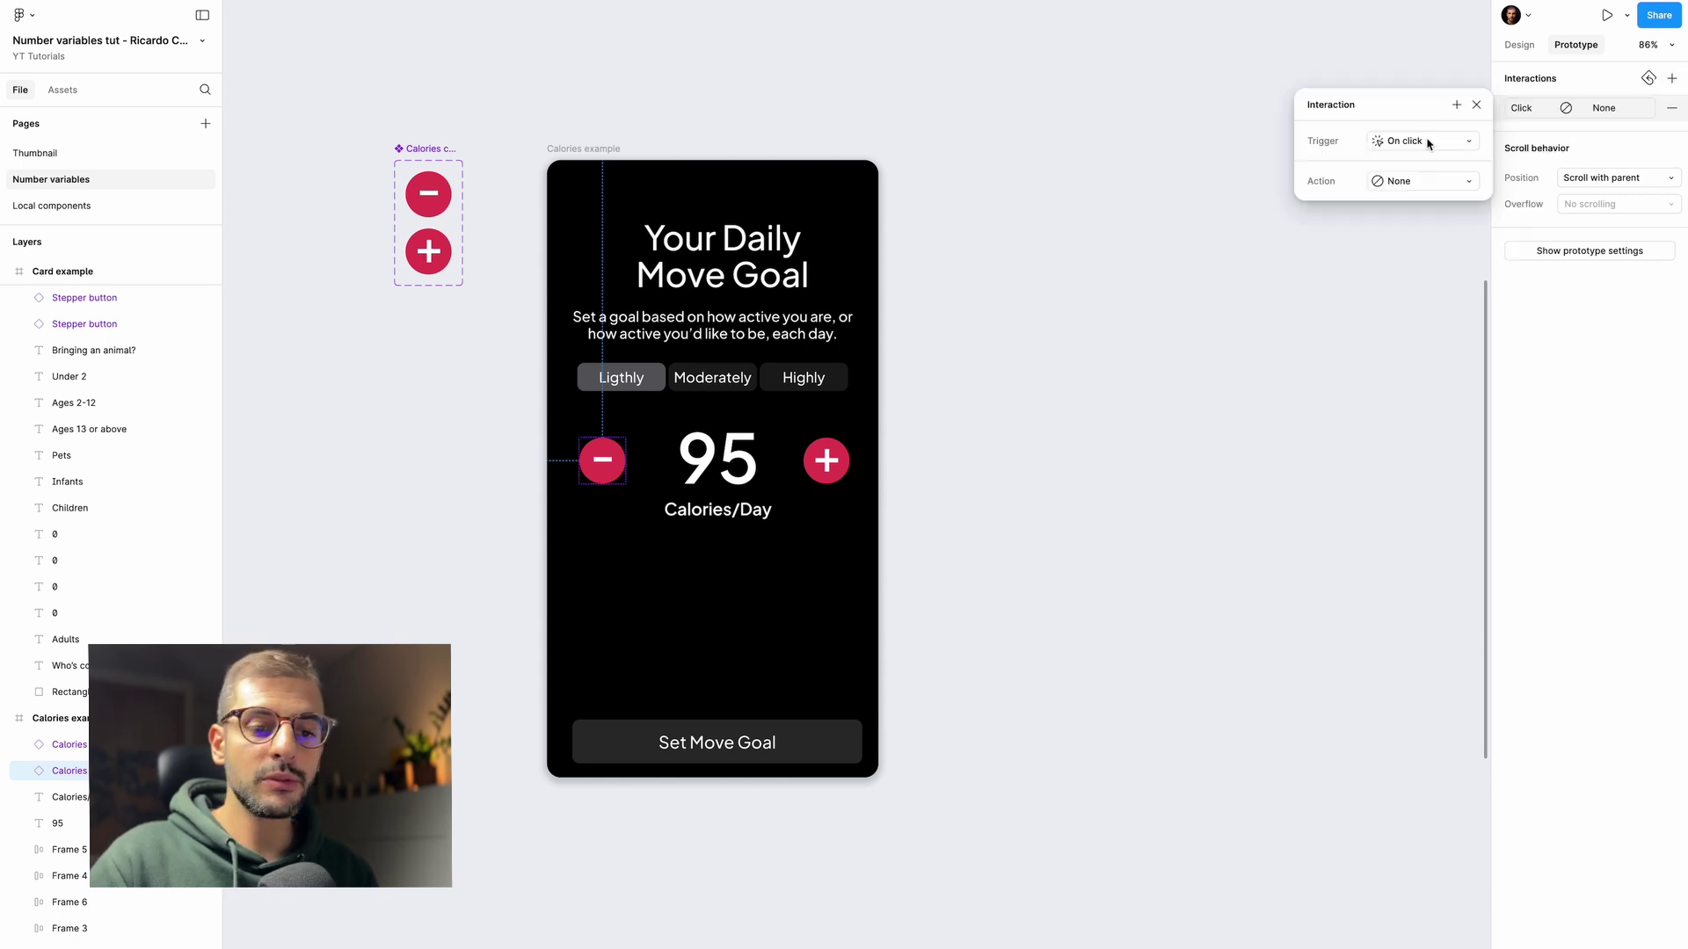
{"action": "left_click", "coordinate": [1421, 183]}
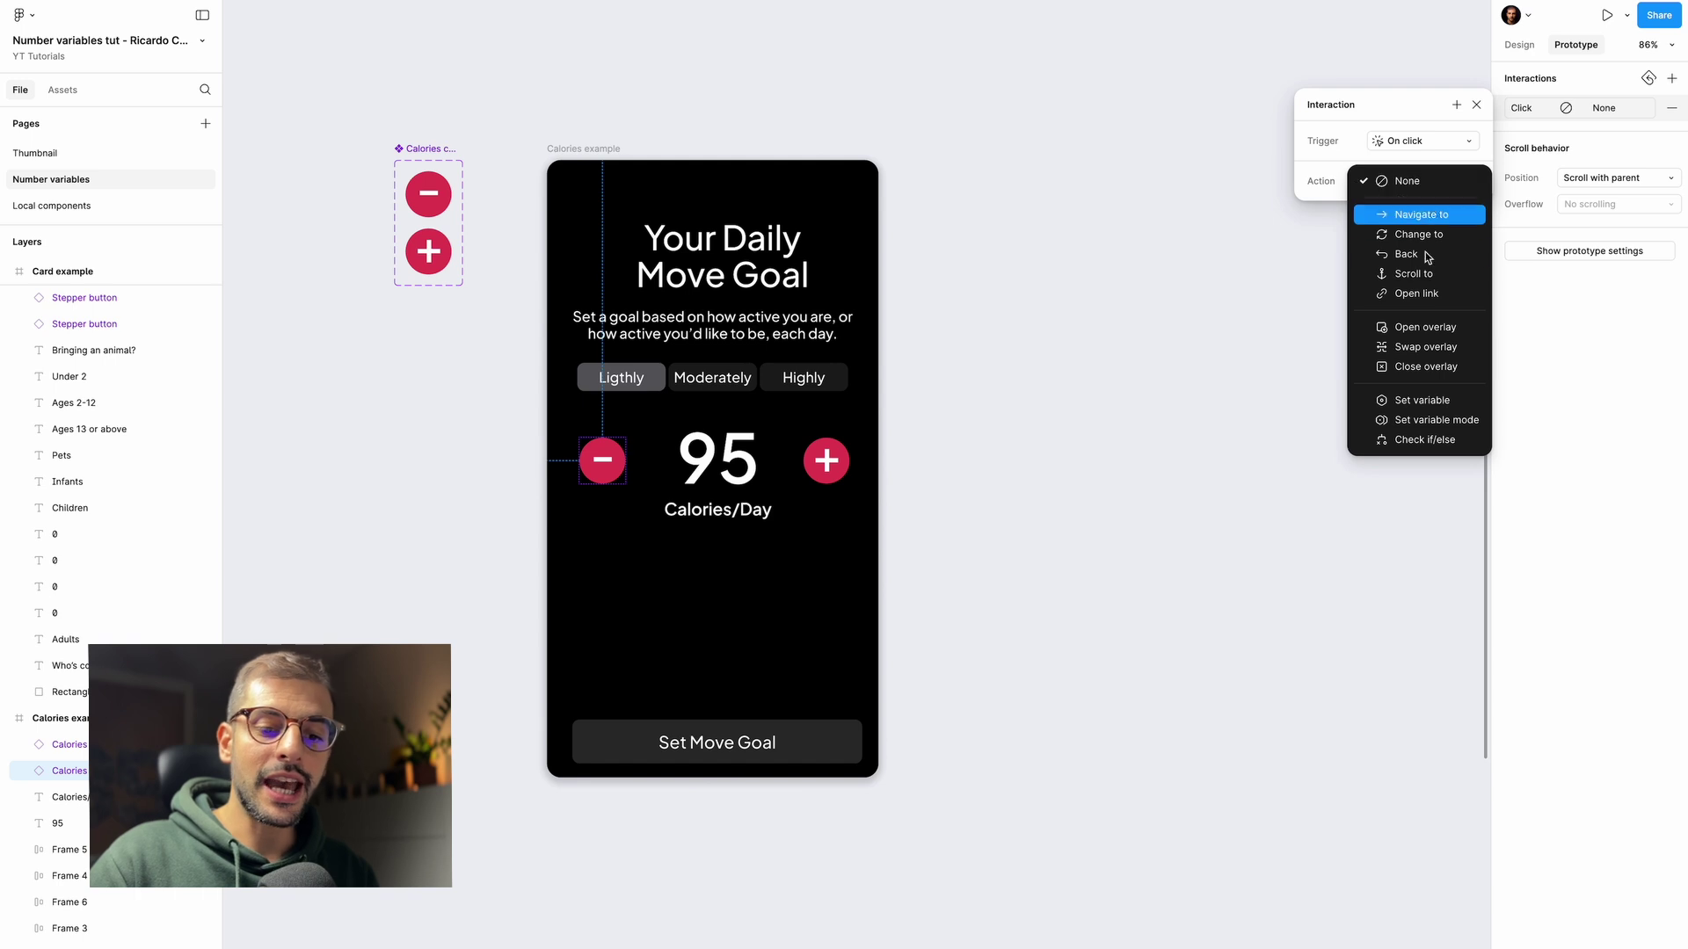
{"action": "left_click", "coordinate": [1426, 399]}
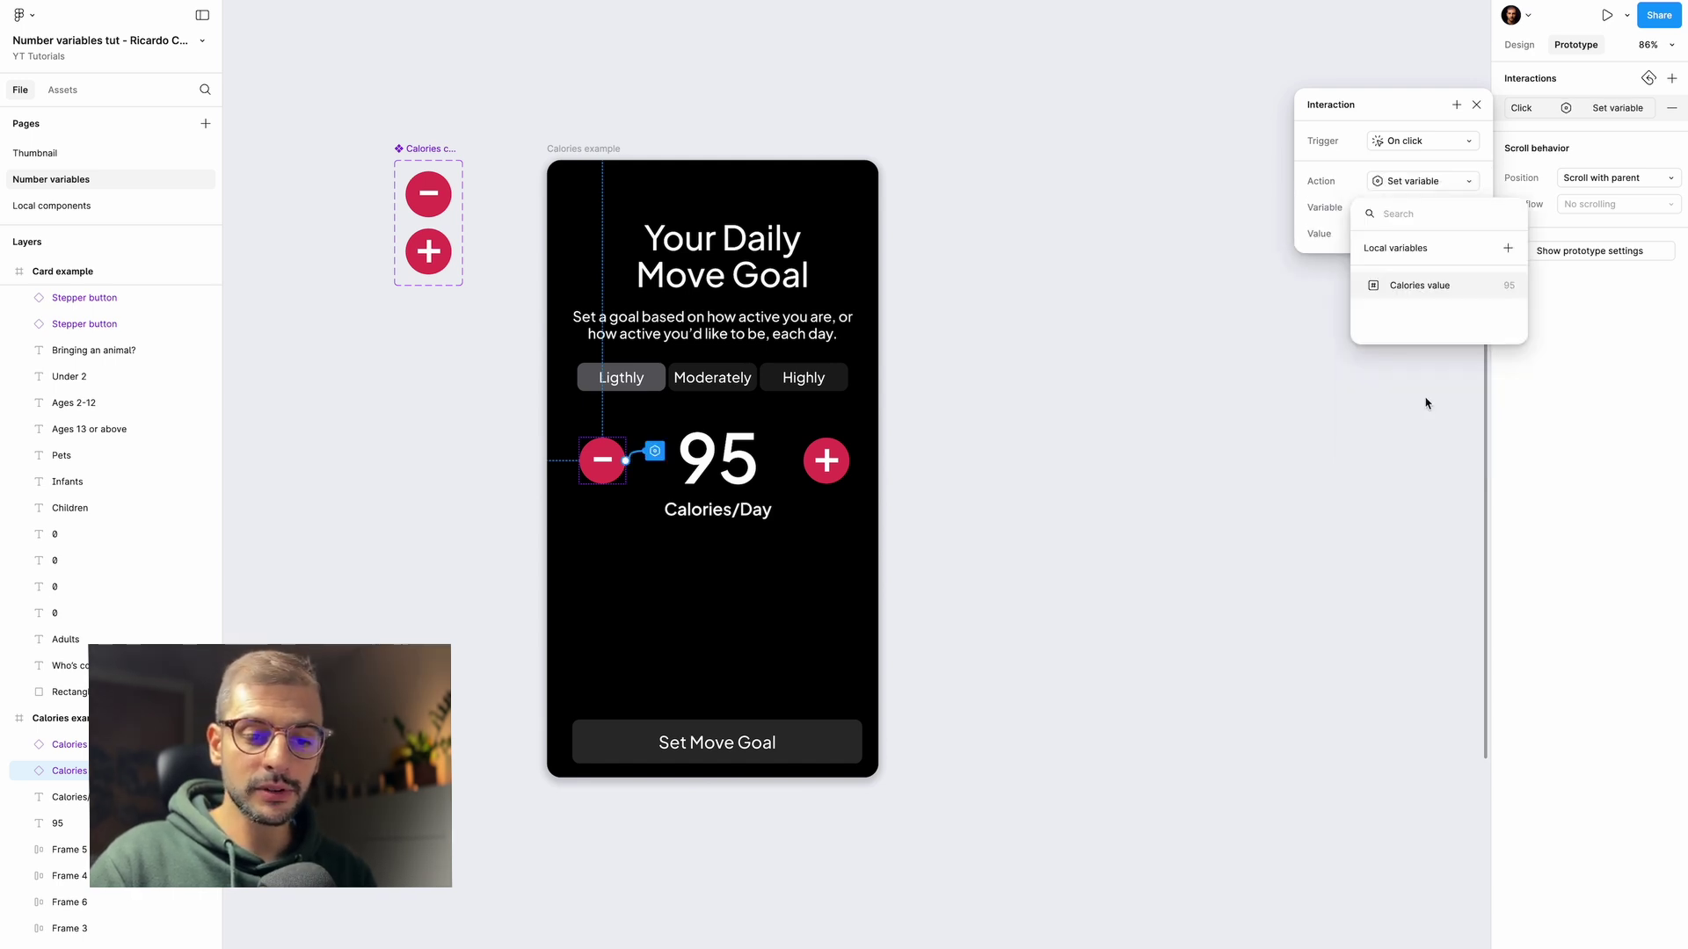
{"action": "left_click", "coordinate": [1414, 287]}
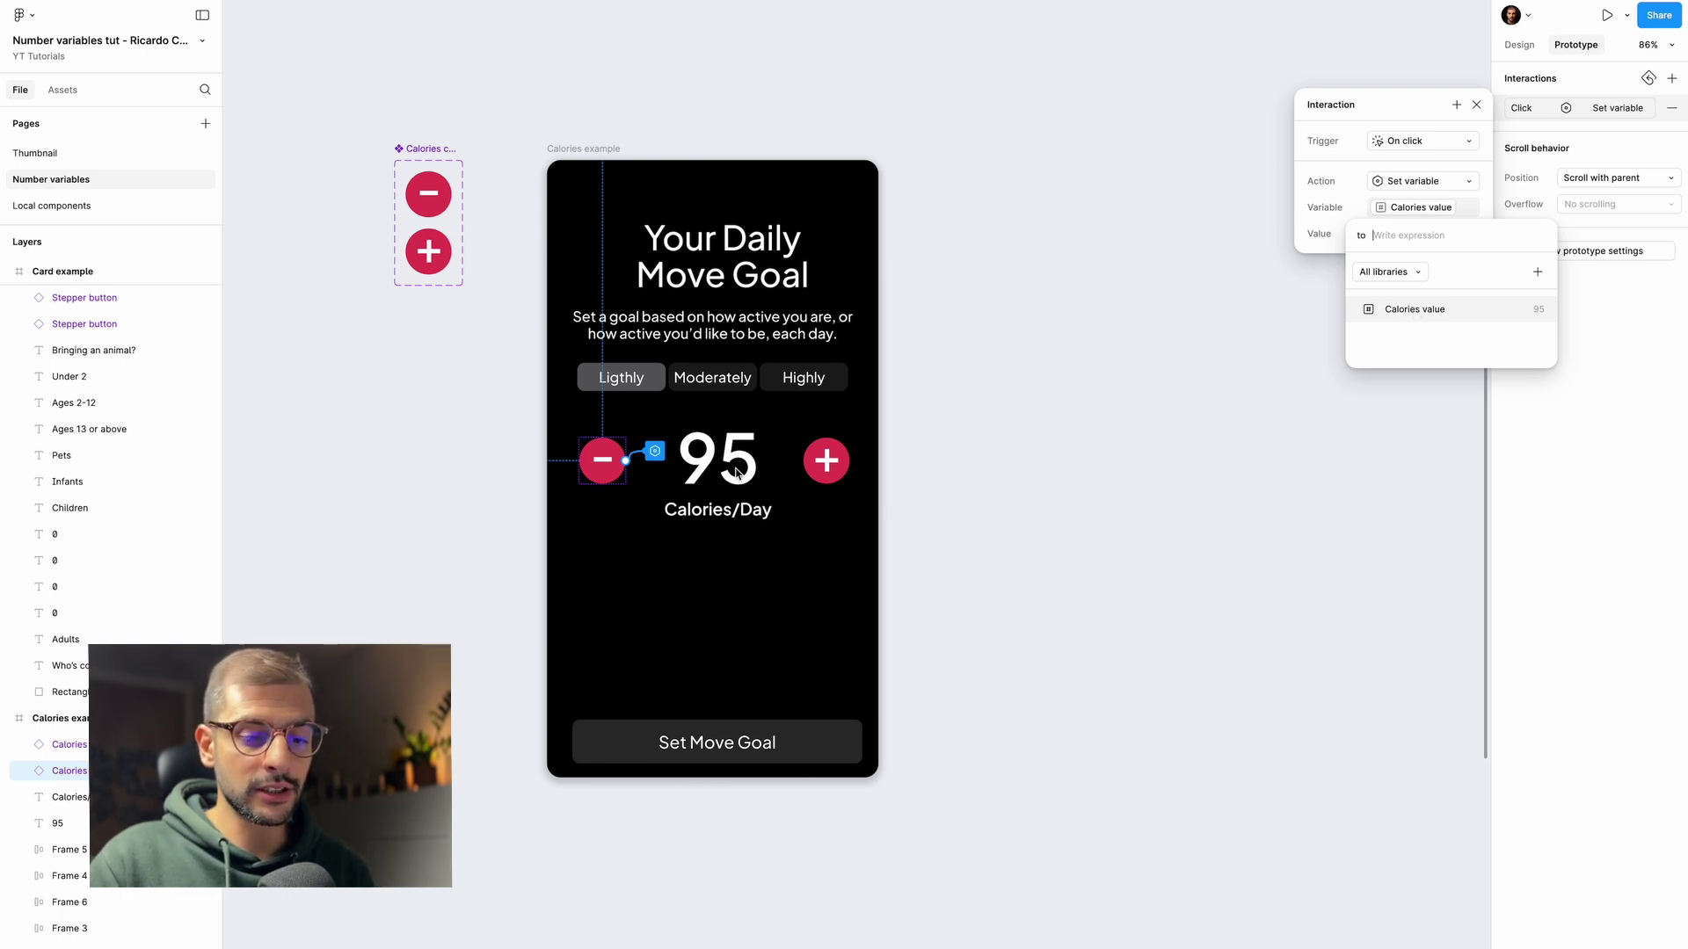
- Define the minus button's new variable value with the expression Calories value - 1
{"action": "left_click", "coordinate": [1443, 315]}
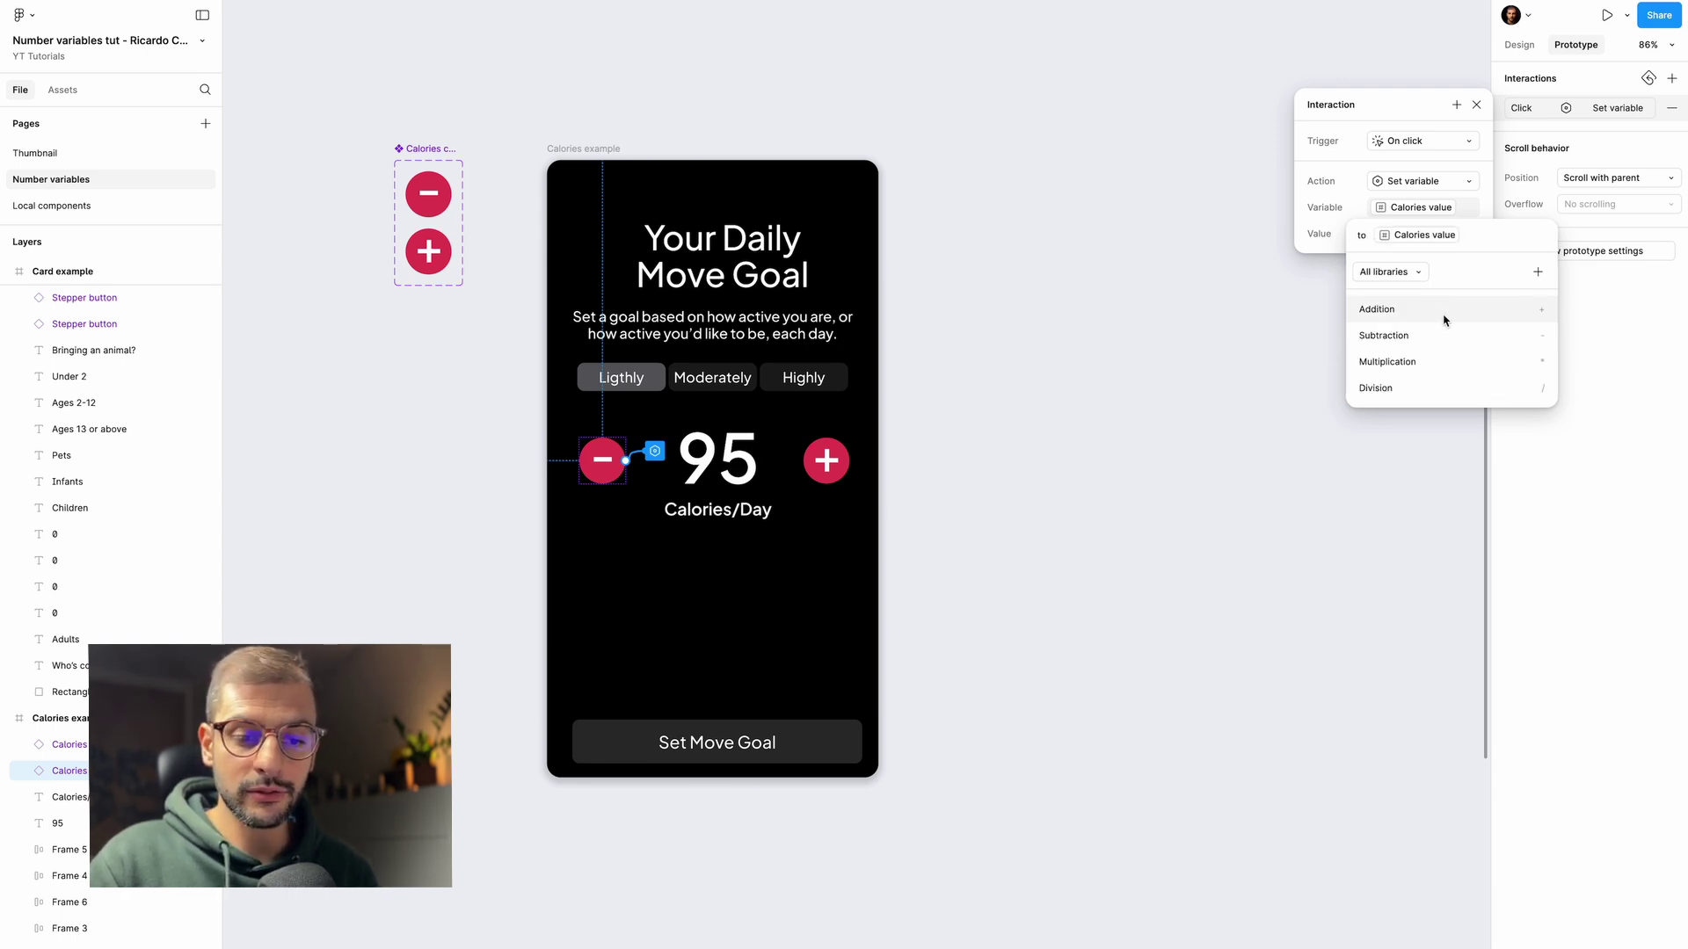
{"action": "type", "text": "-1"}
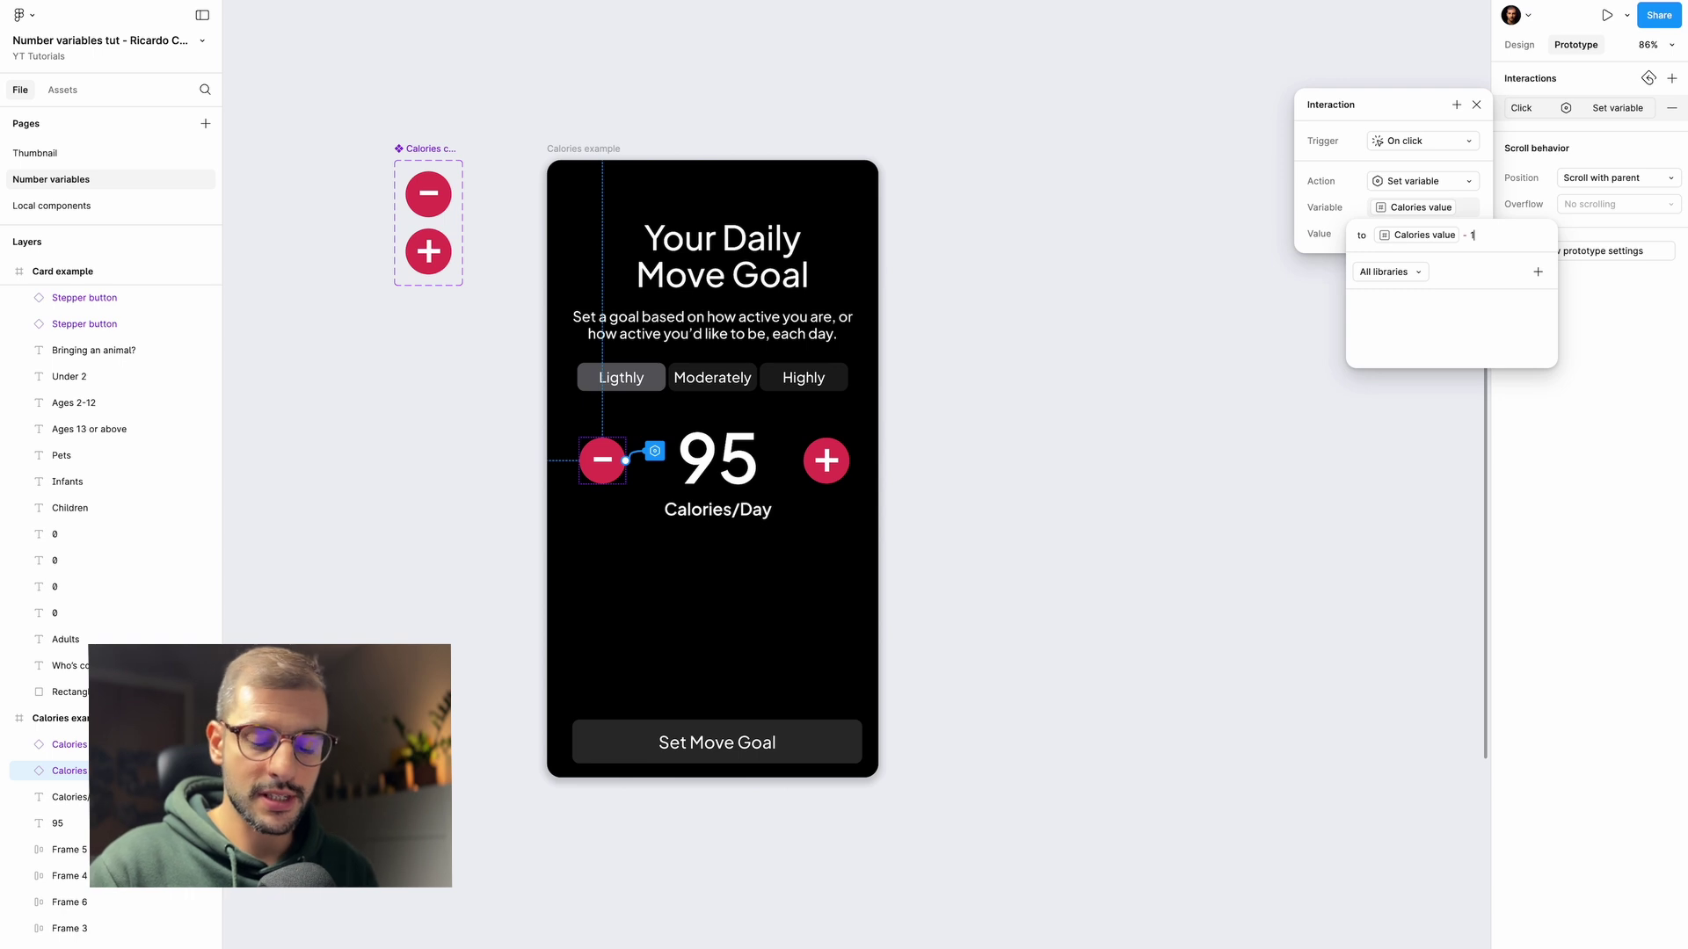
{"action": "key", "text": "Return"}
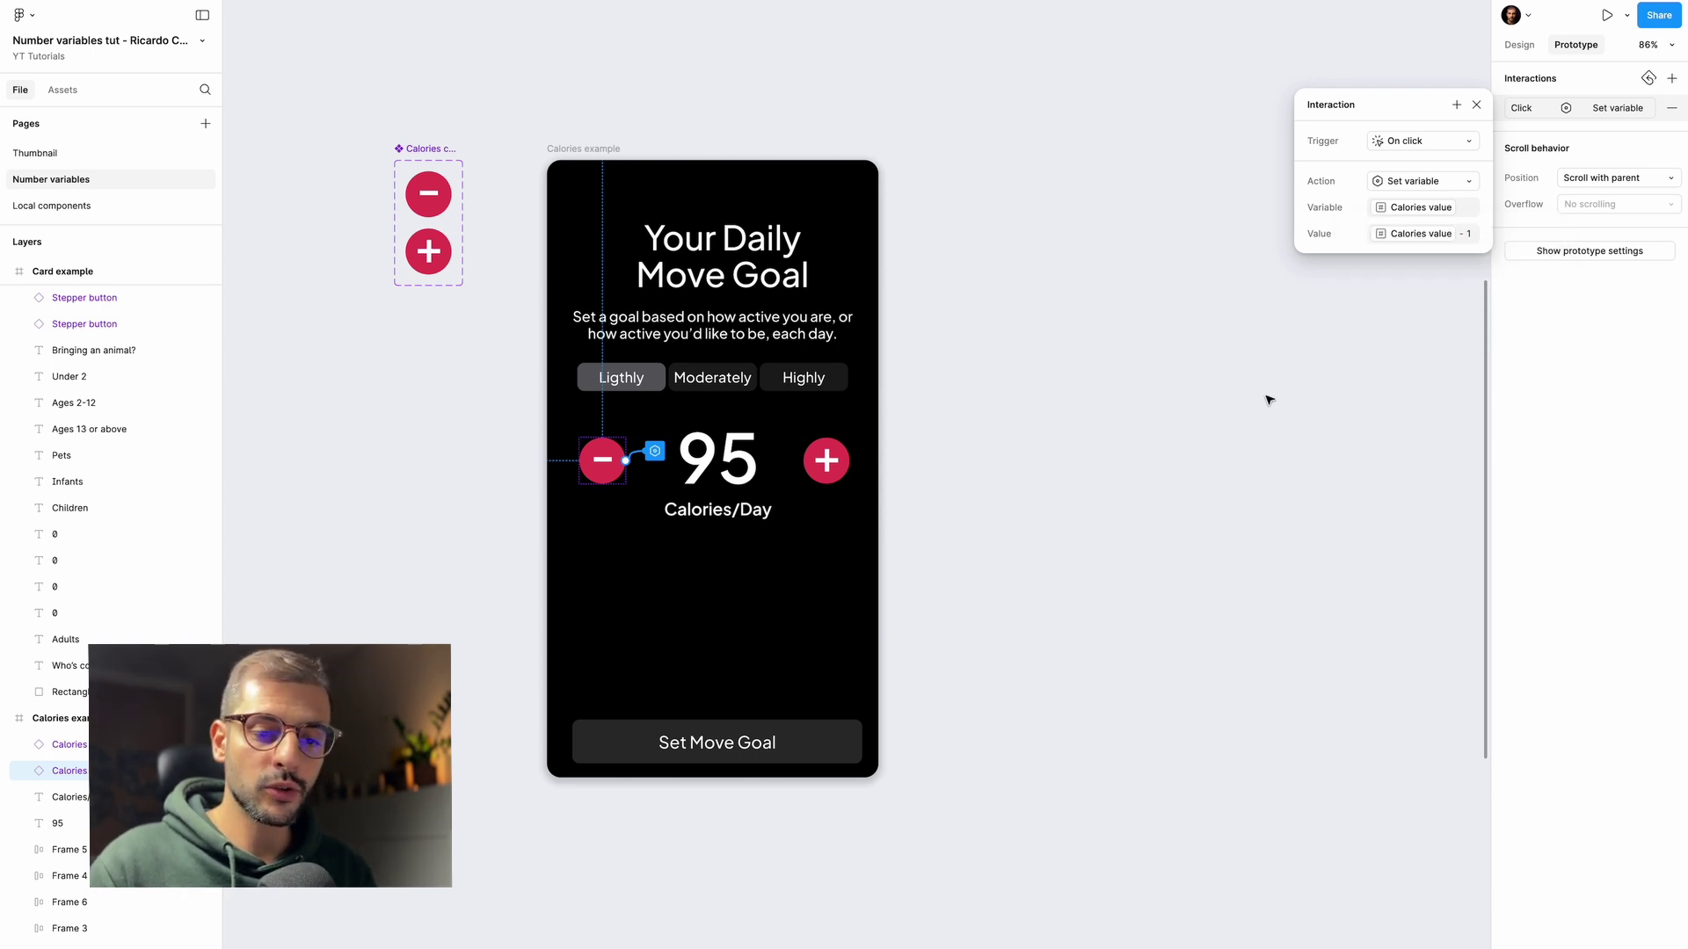
{"action": "left_click", "coordinate": [1185, 471]}
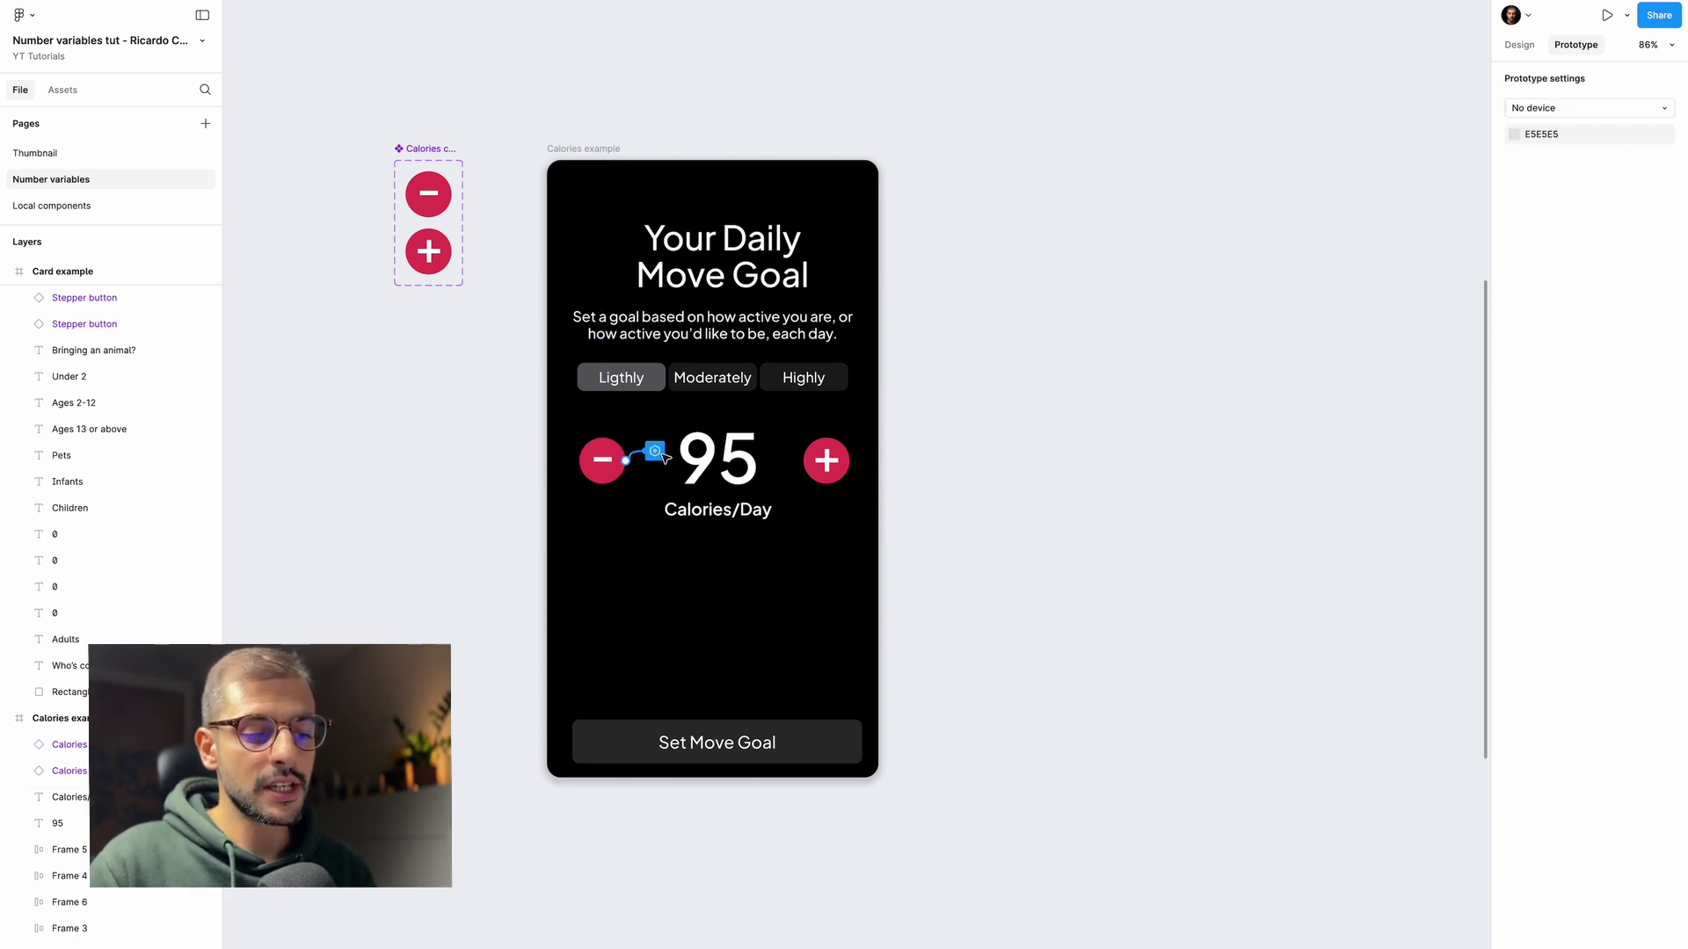
- Add an On click interaction with a Set variable action targeting Calories value to the frame's plus button
{"action": "left_click", "coordinate": [826, 460]}
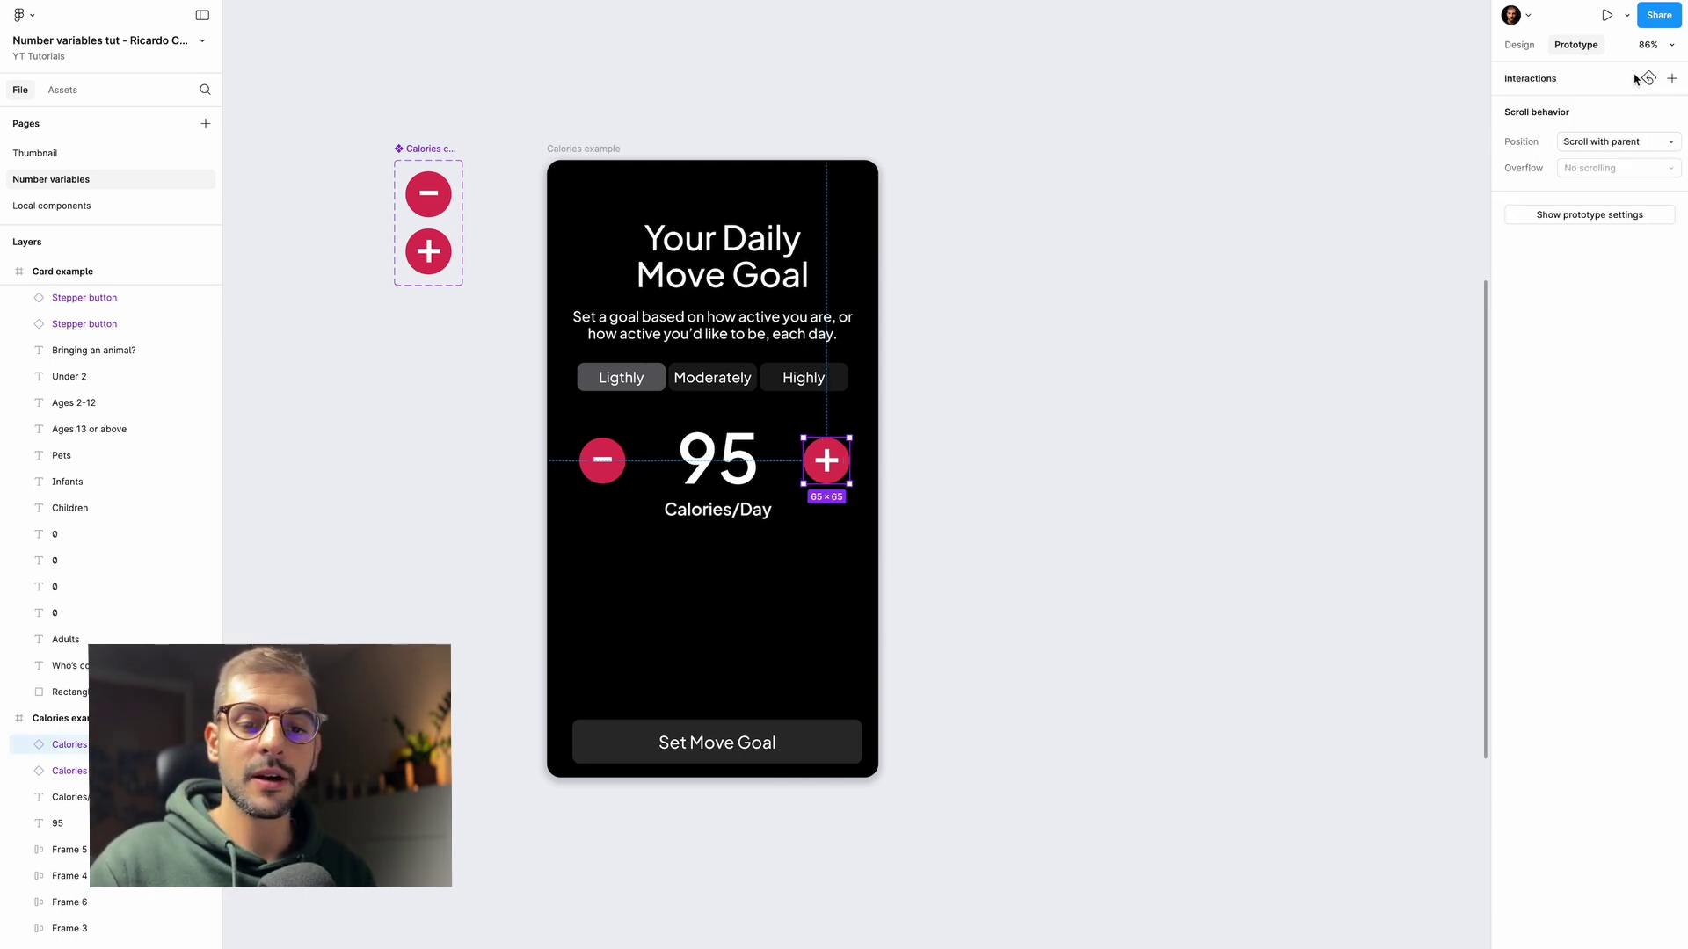
{"action": "left_click", "coordinate": [1672, 79]}
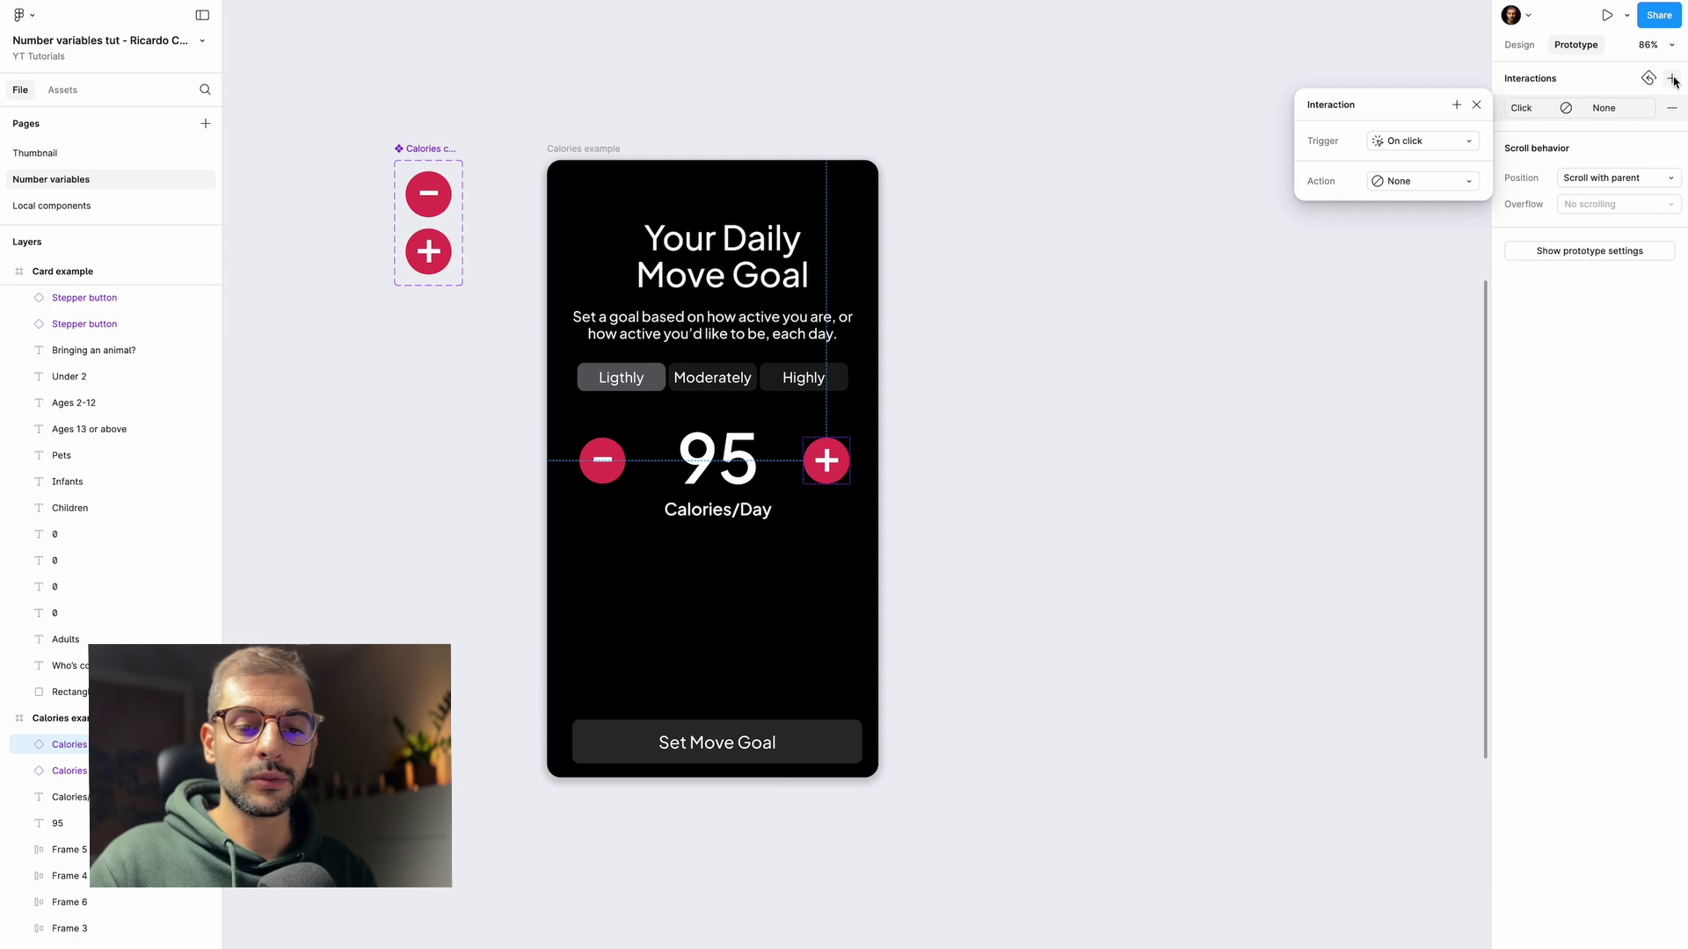
{"action": "left_click", "coordinate": [1406, 181]}
{"action": "left_click", "coordinate": [1414, 398]}
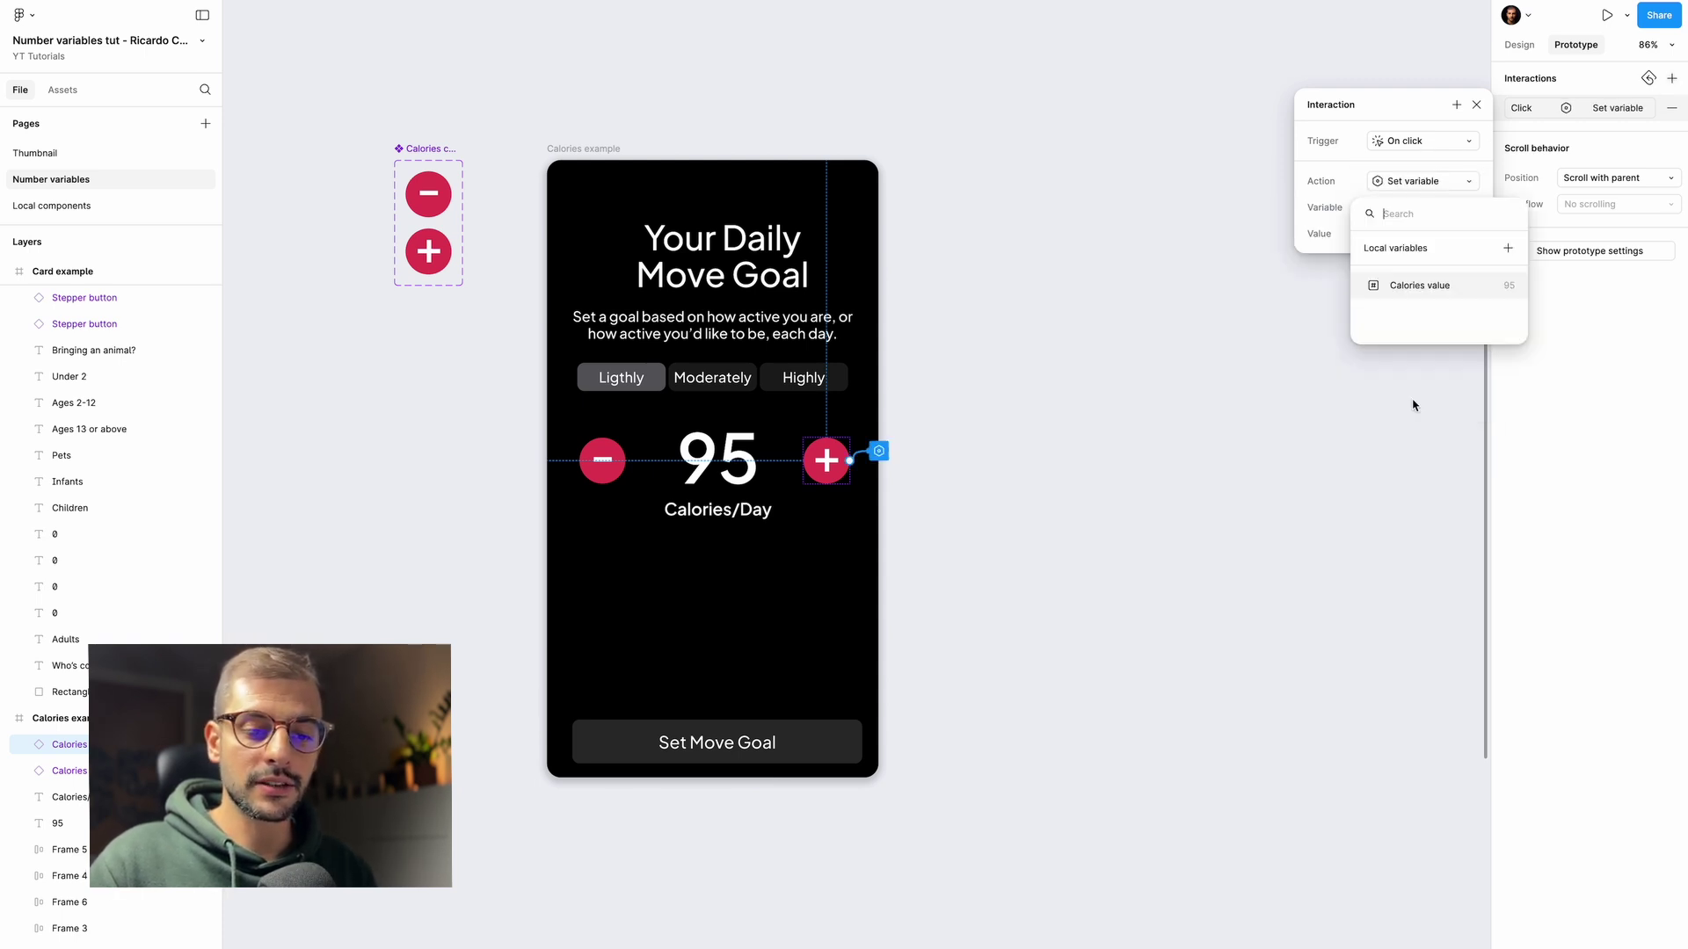
{"action": "left_click", "coordinate": [1422, 288]}
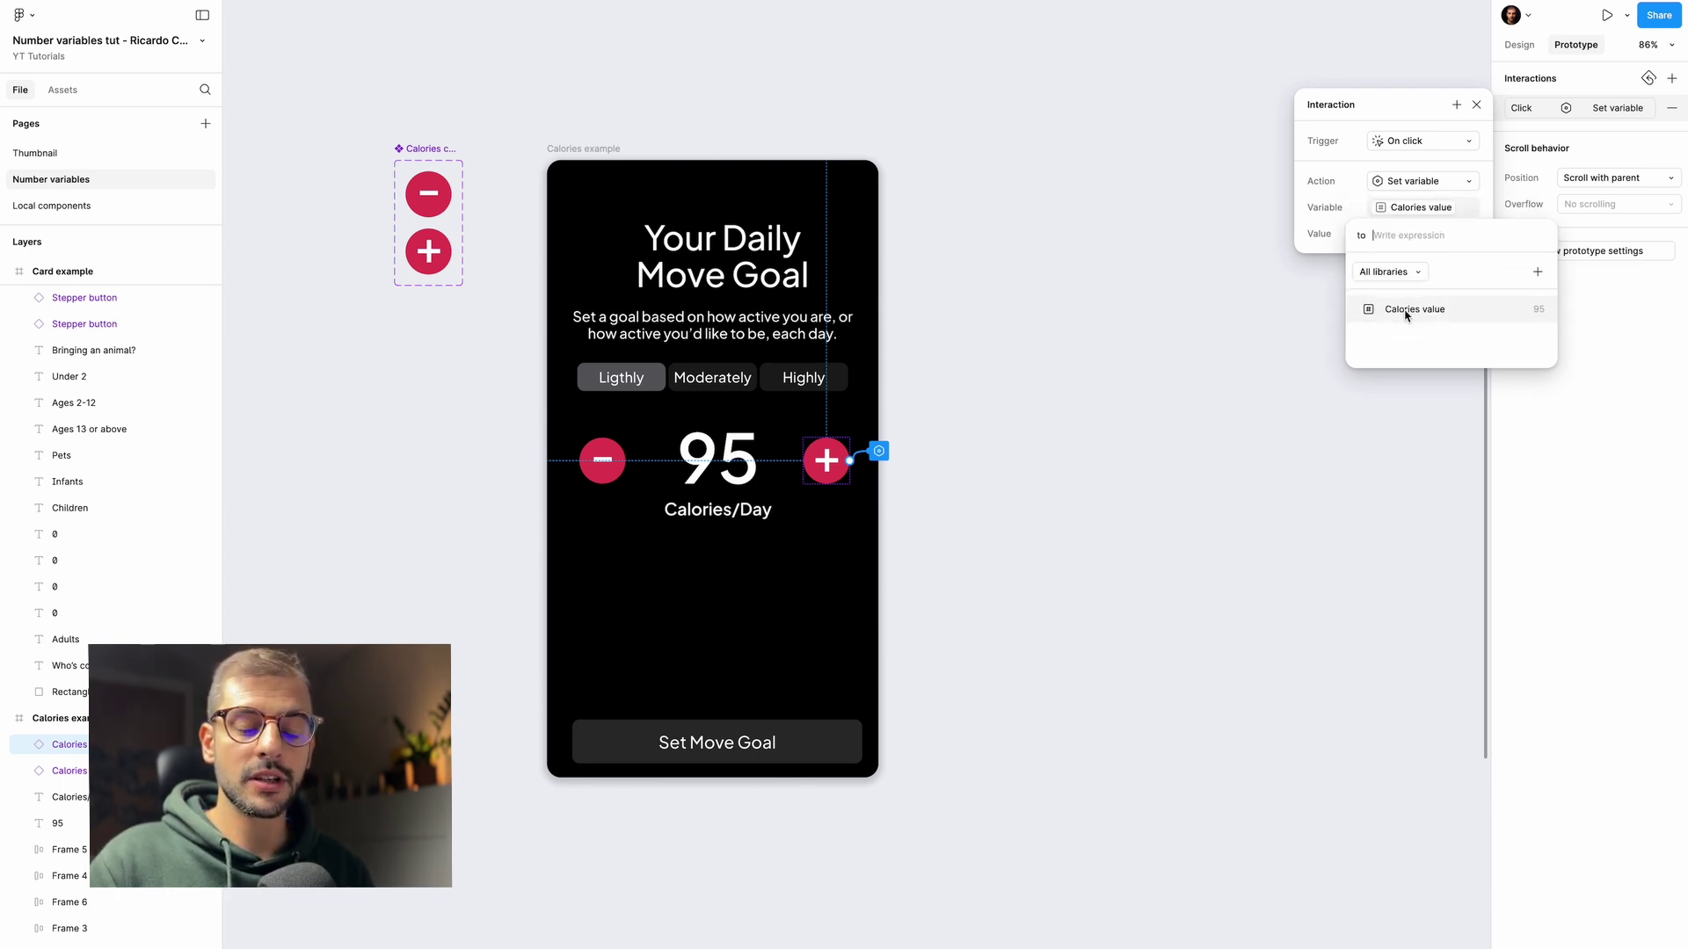
- Define the plus button's new variable value with the expression Calories value + 1
{"action": "left_click", "coordinate": [1406, 314]}
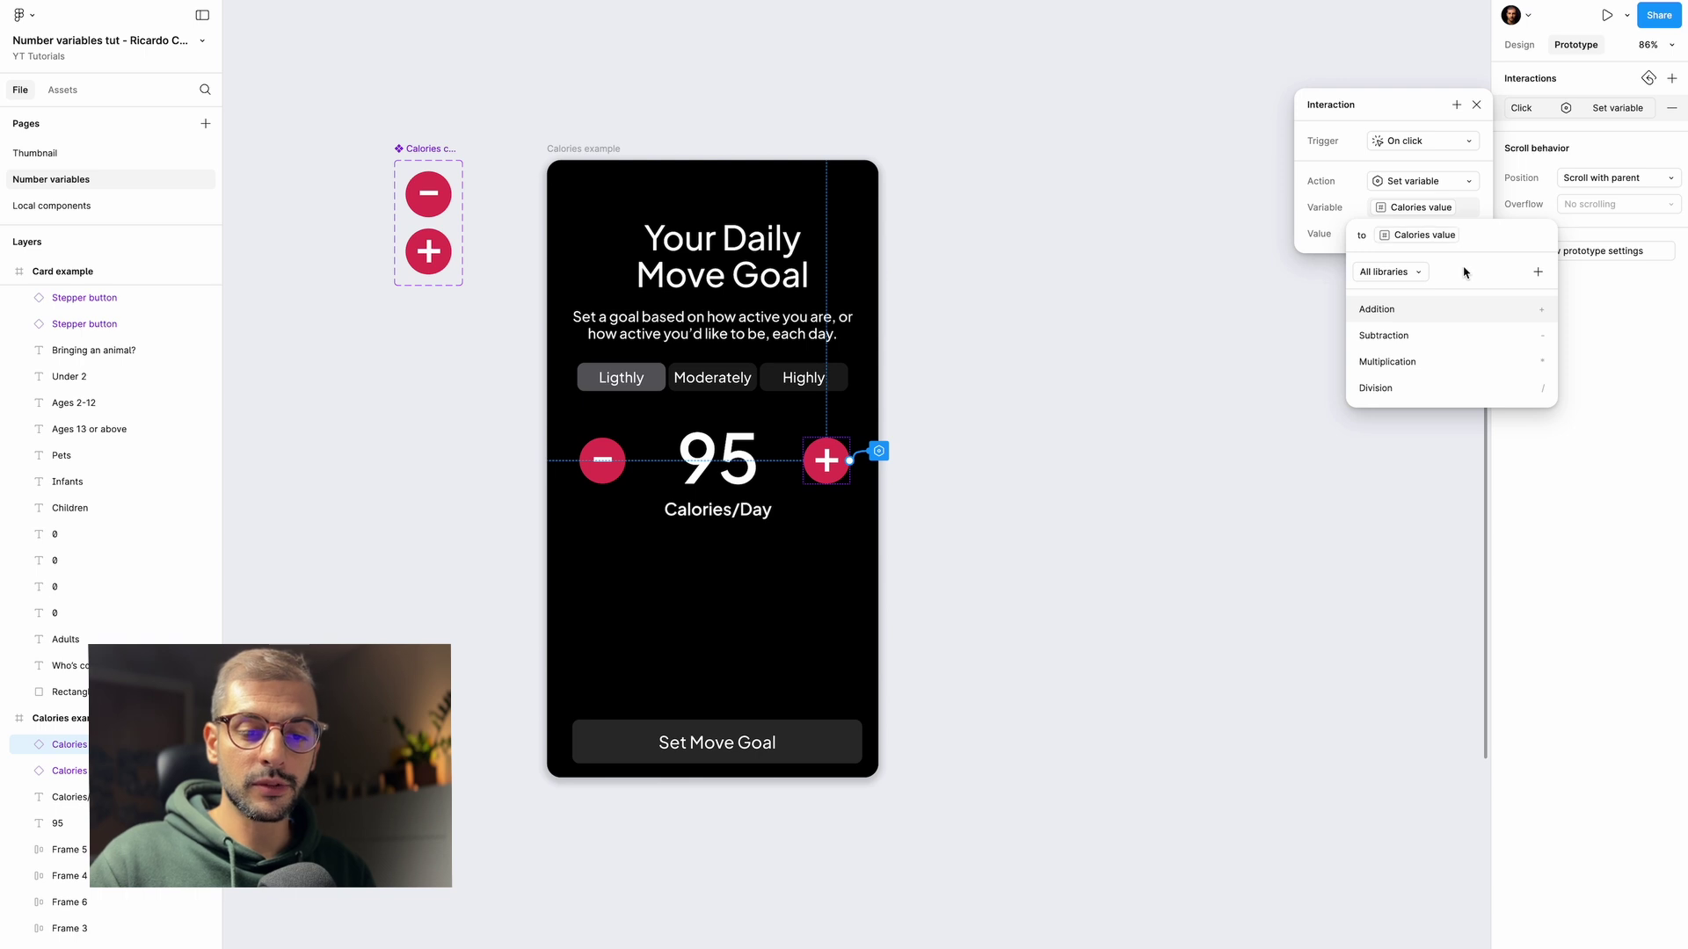
{"action": "type", "text": "+1"}
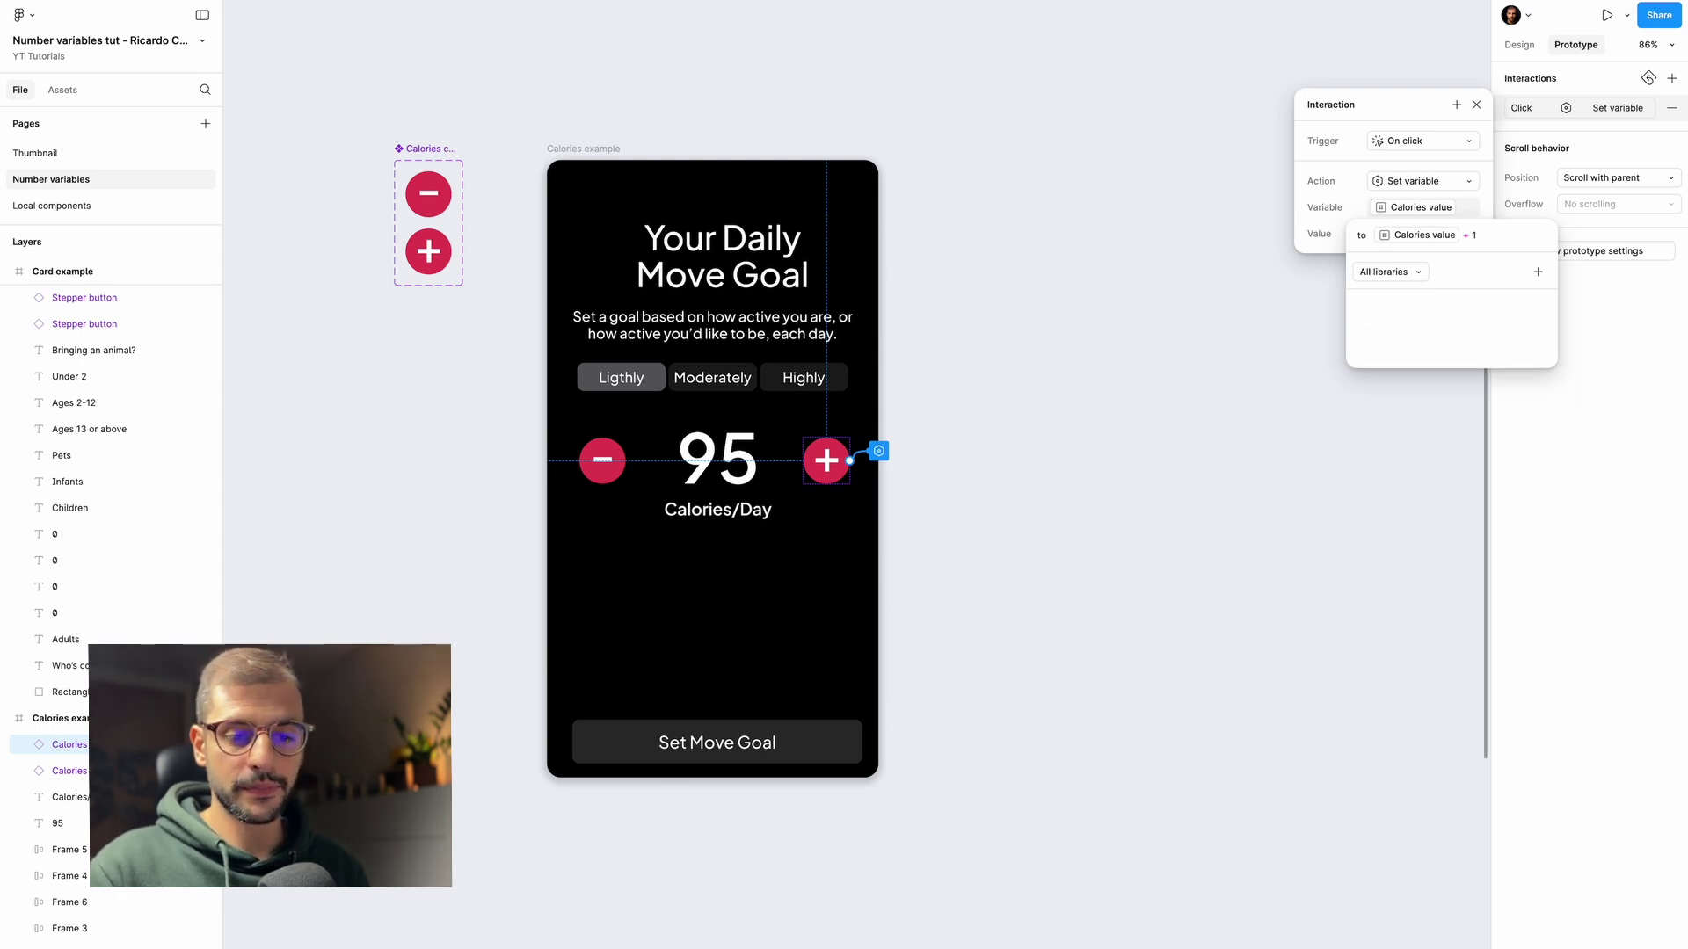
{"action": "key", "text": "Return"}
{"action": "left_click", "coordinate": [1019, 383]}
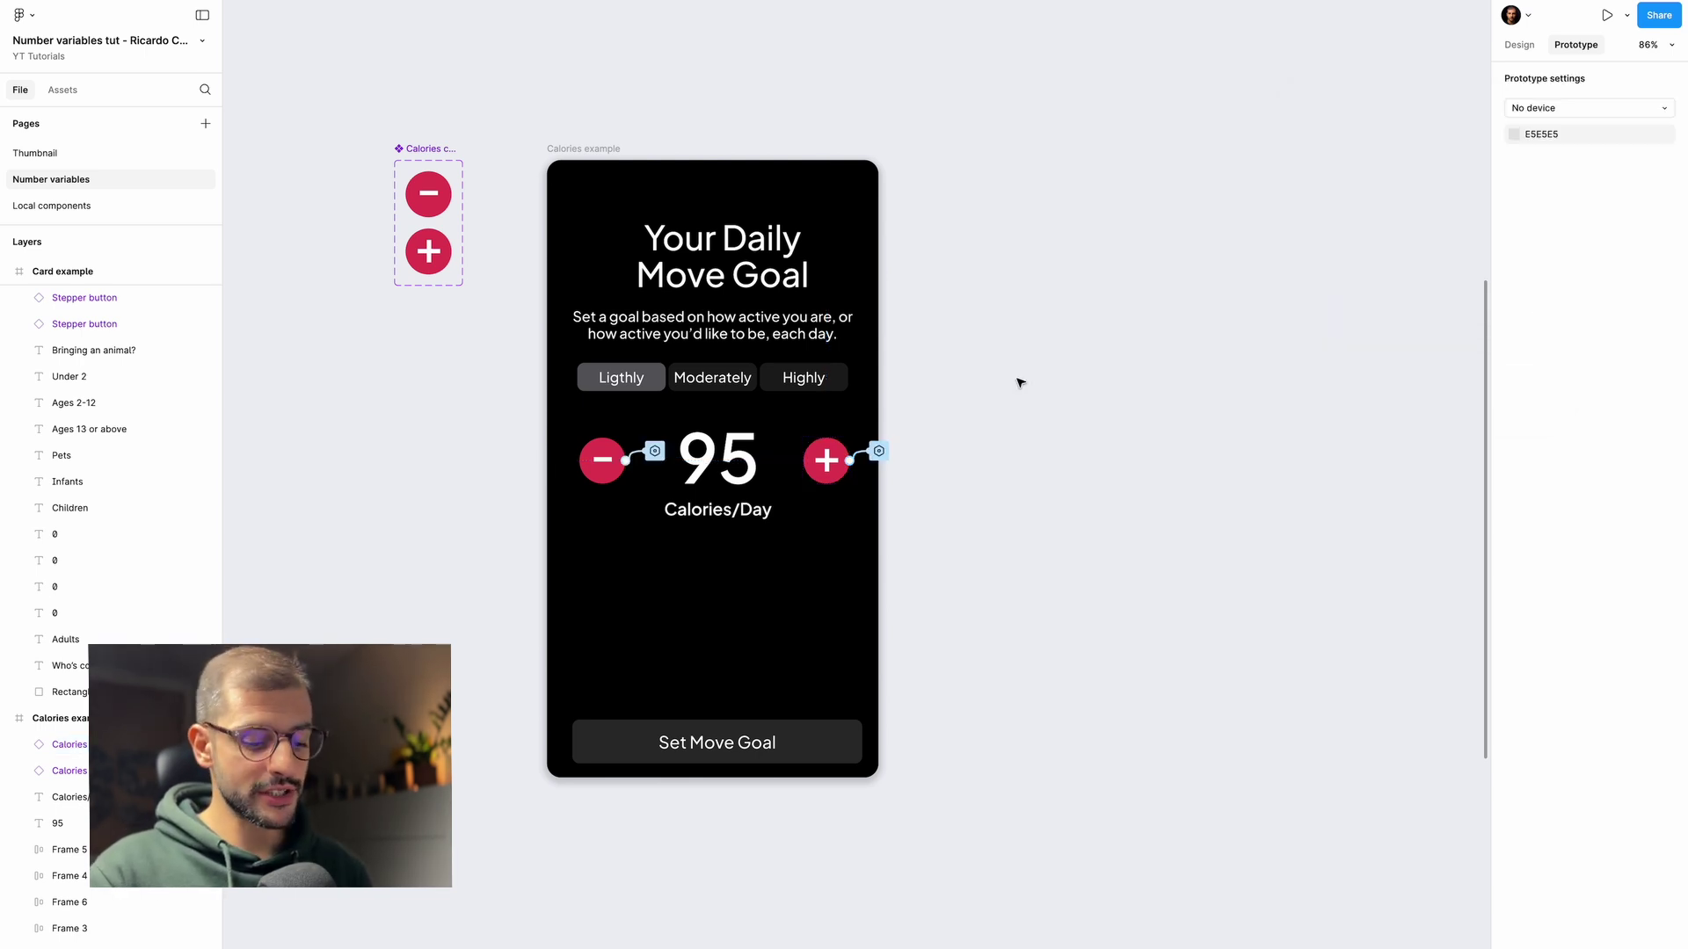
- Preview the Calories example prototype and raise the calorie value repeatedly with its plus button
{"action": "key", "text": "shift+space"}
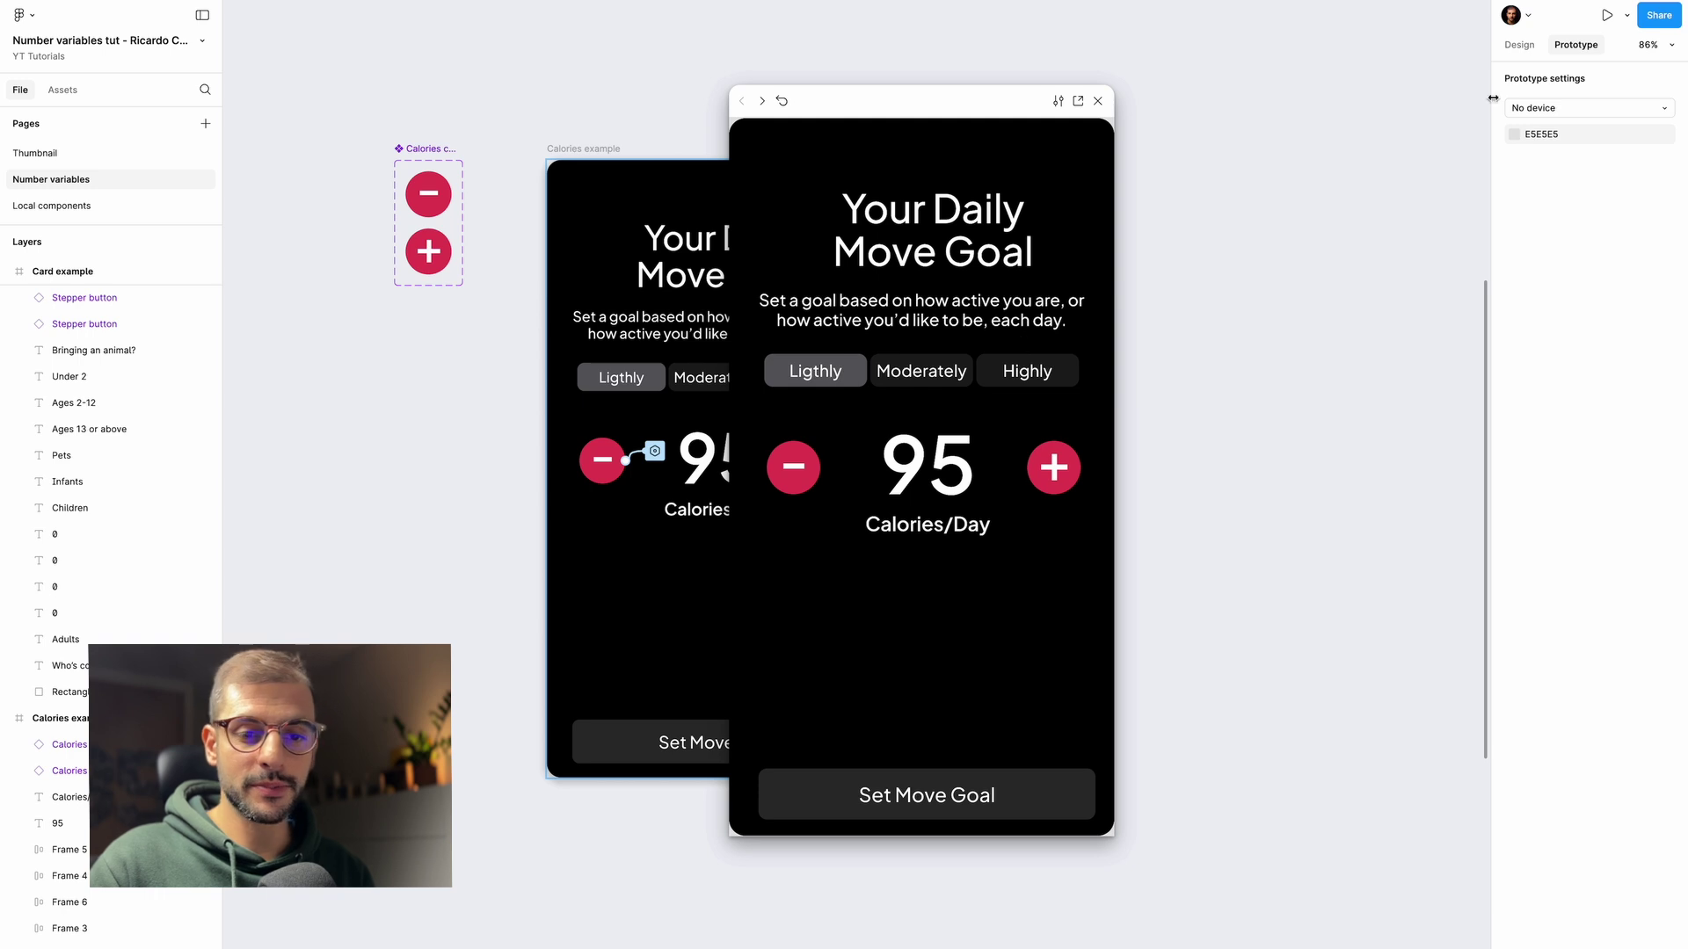
{"action": "left_click", "coordinate": [1627, 16]}
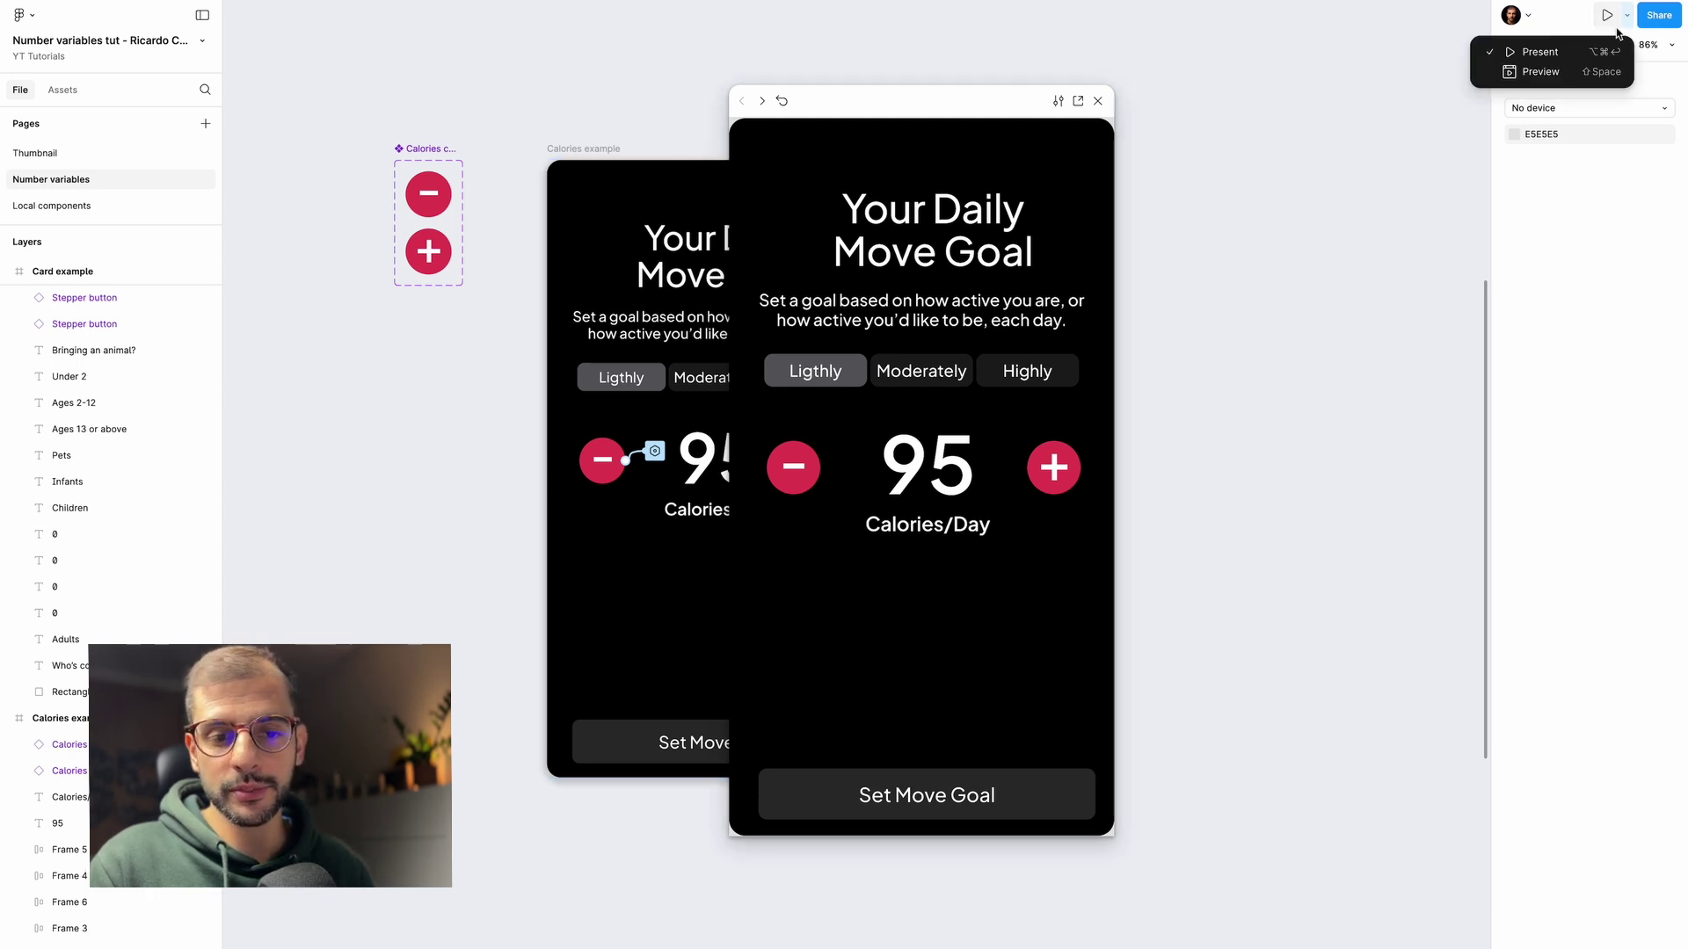
{"action": "left_click", "coordinate": [1545, 72]}
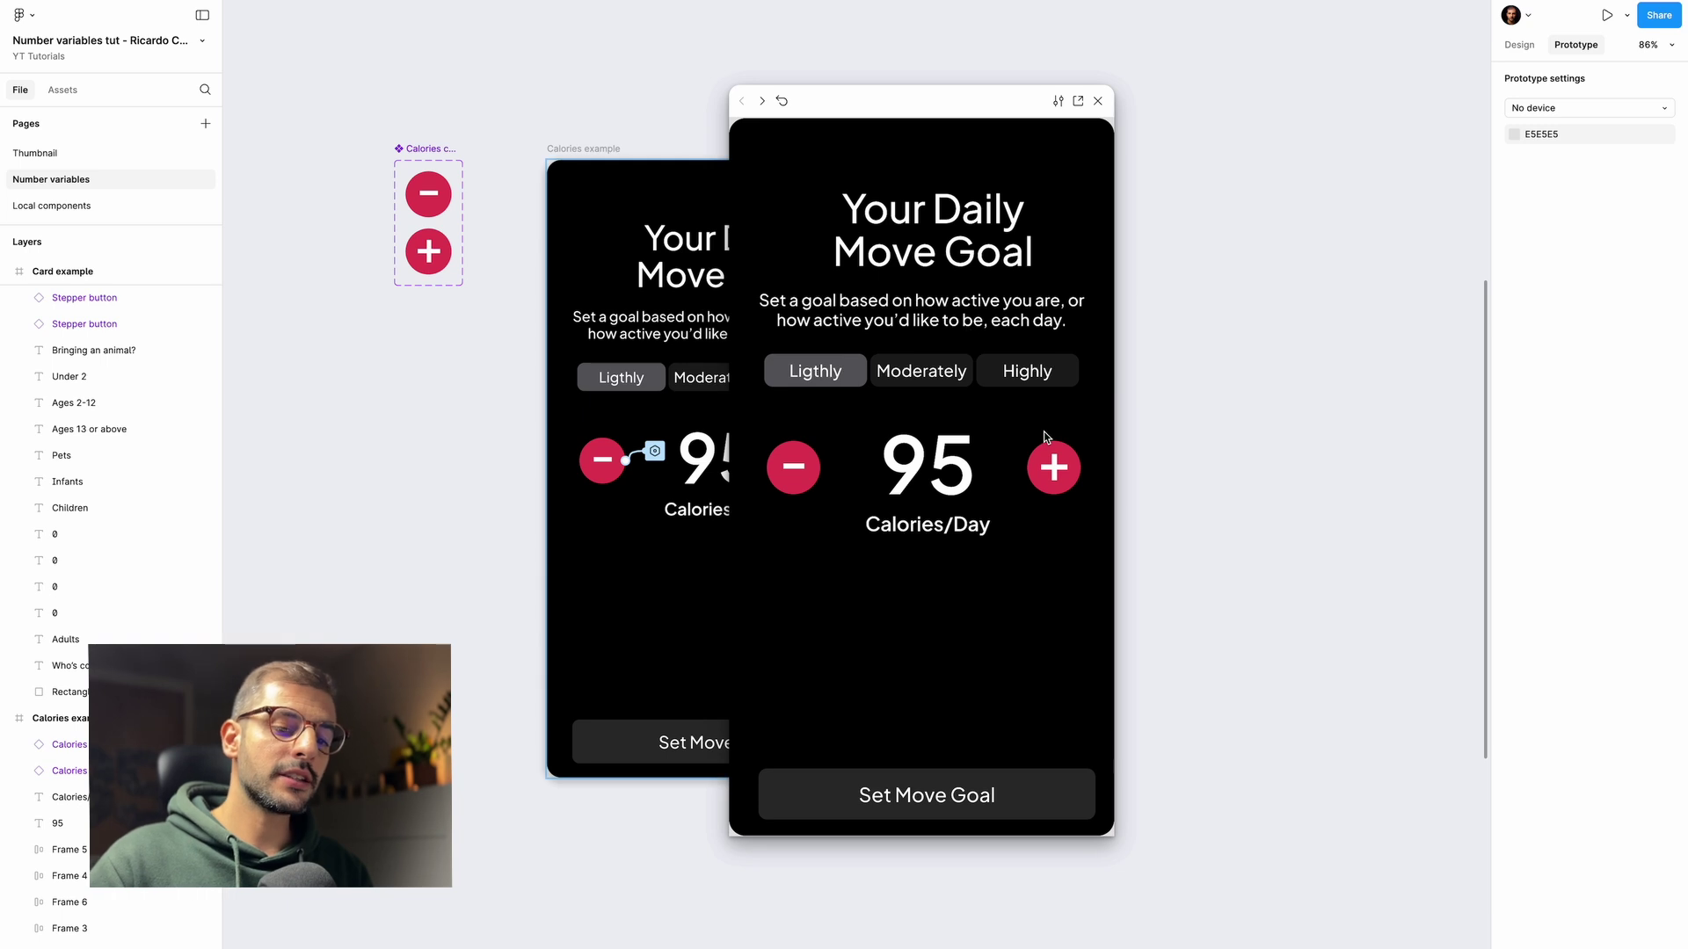
{"action": "left_click", "coordinate": [1054, 469]}
{"action": "double_click", "coordinate": [1054, 469]}
{"action": "triple_click", "coordinate": [1054, 470]}
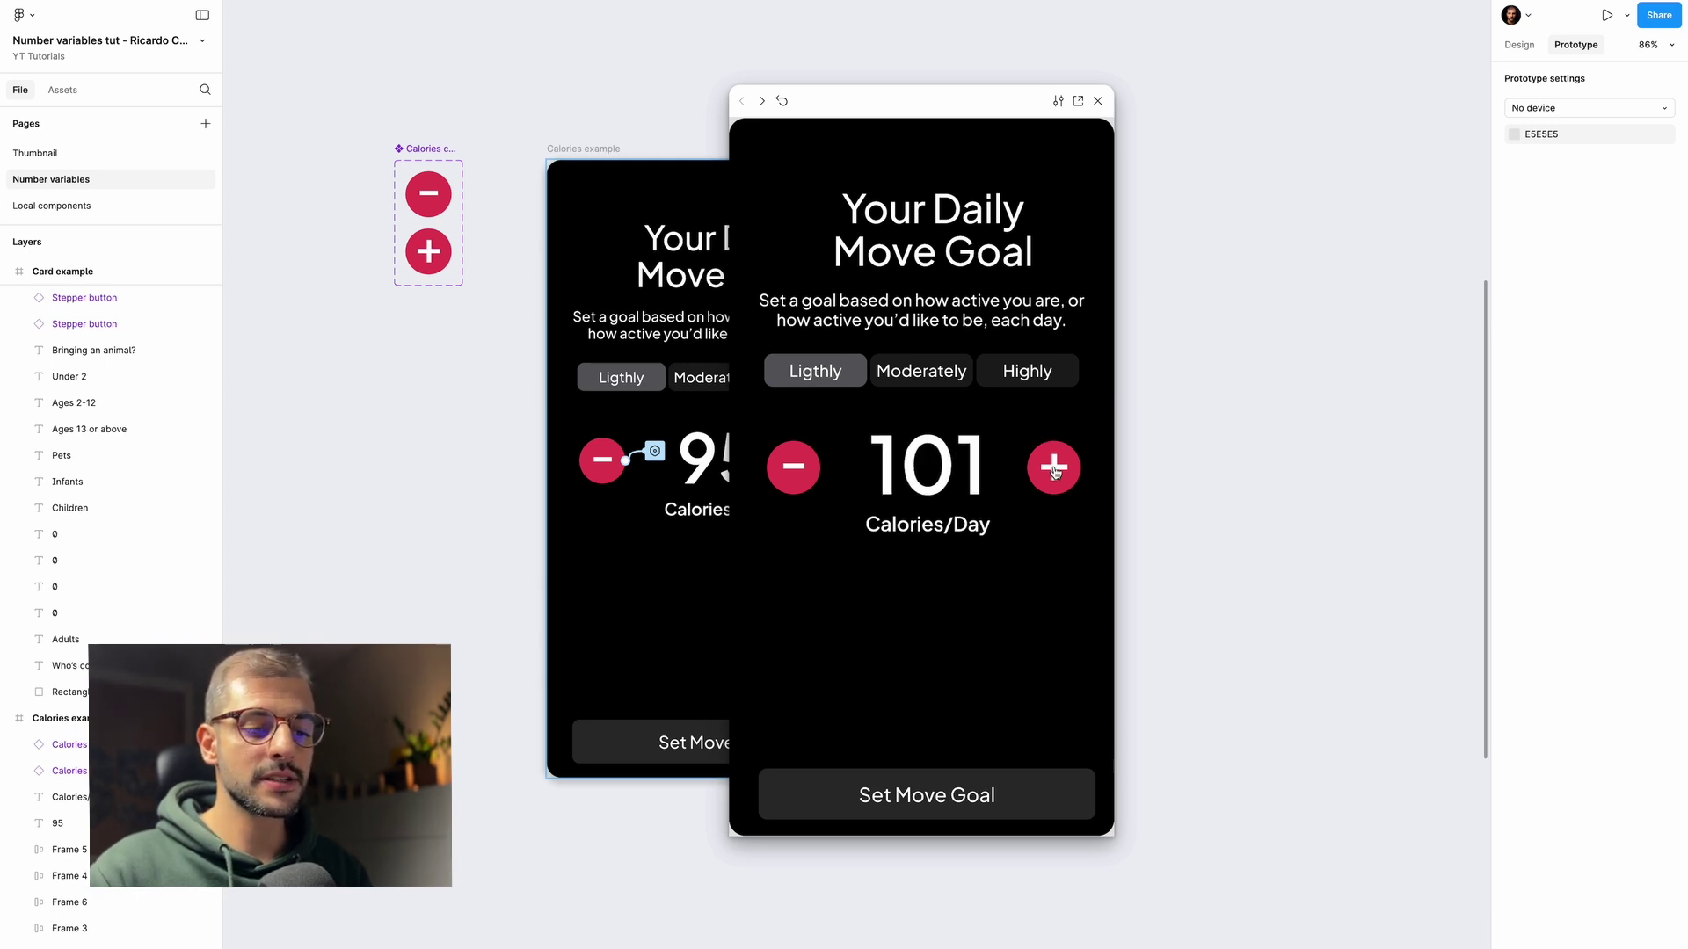
{"action": "triple_click", "coordinate": [1055, 472]}
{"action": "triple_click", "coordinate": [1054, 470]}
{"action": "triple_click", "coordinate": [1054, 471]}
{"action": "triple_click", "coordinate": [1053, 470]}
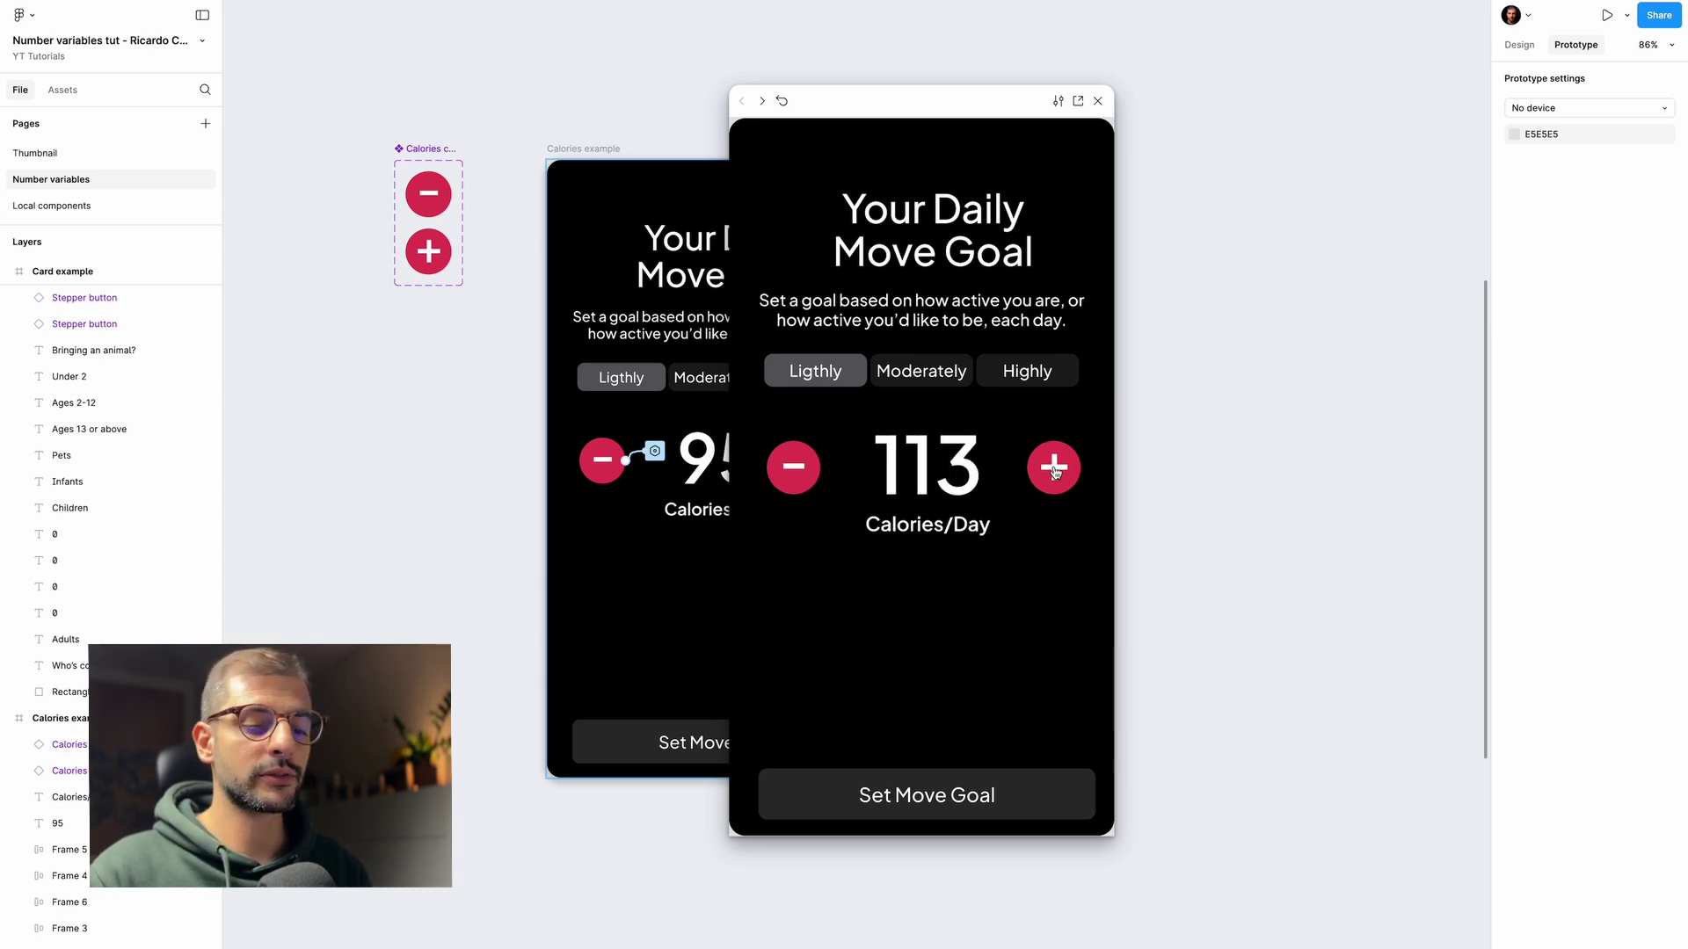
- Lower the calorie value repeatedly with the previewed minus button and close the preview
{"action": "triple_click", "coordinate": [788, 475]}
{"action": "triple_click", "coordinate": [787, 475]}
{"action": "triple_click", "coordinate": [788, 475]}
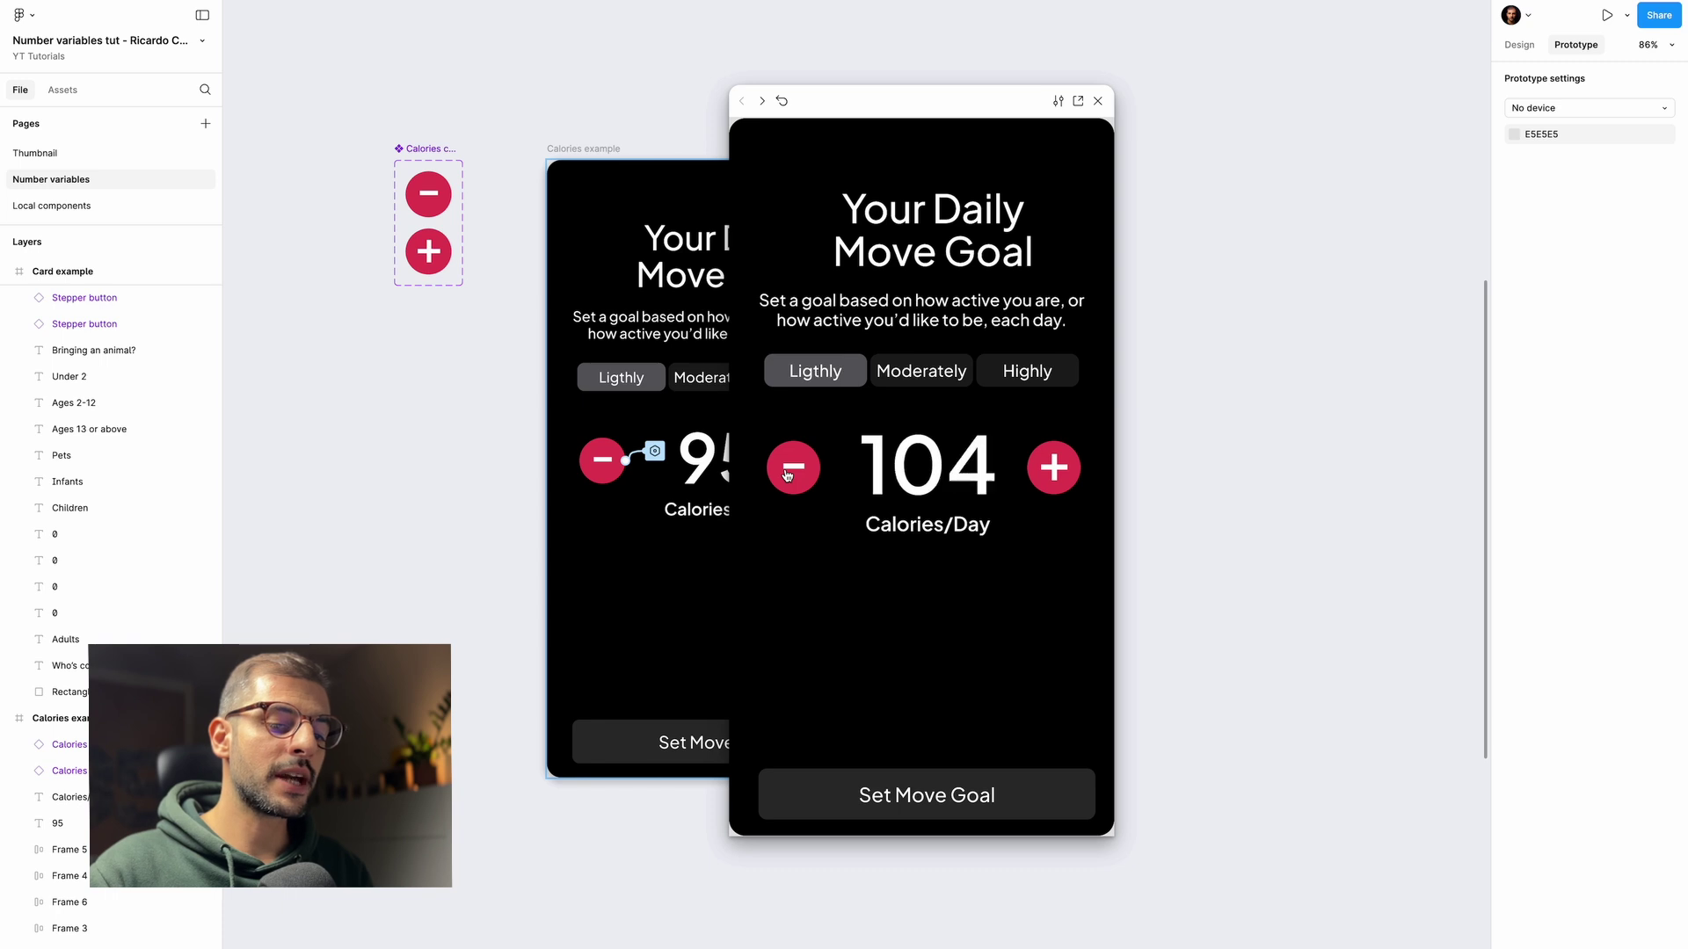
{"action": "triple_click", "coordinate": [788, 474]}
{"action": "triple_click", "coordinate": [788, 475]}
{"action": "triple_click", "coordinate": [787, 475]}
{"action": "left_click", "coordinate": [787, 475]}
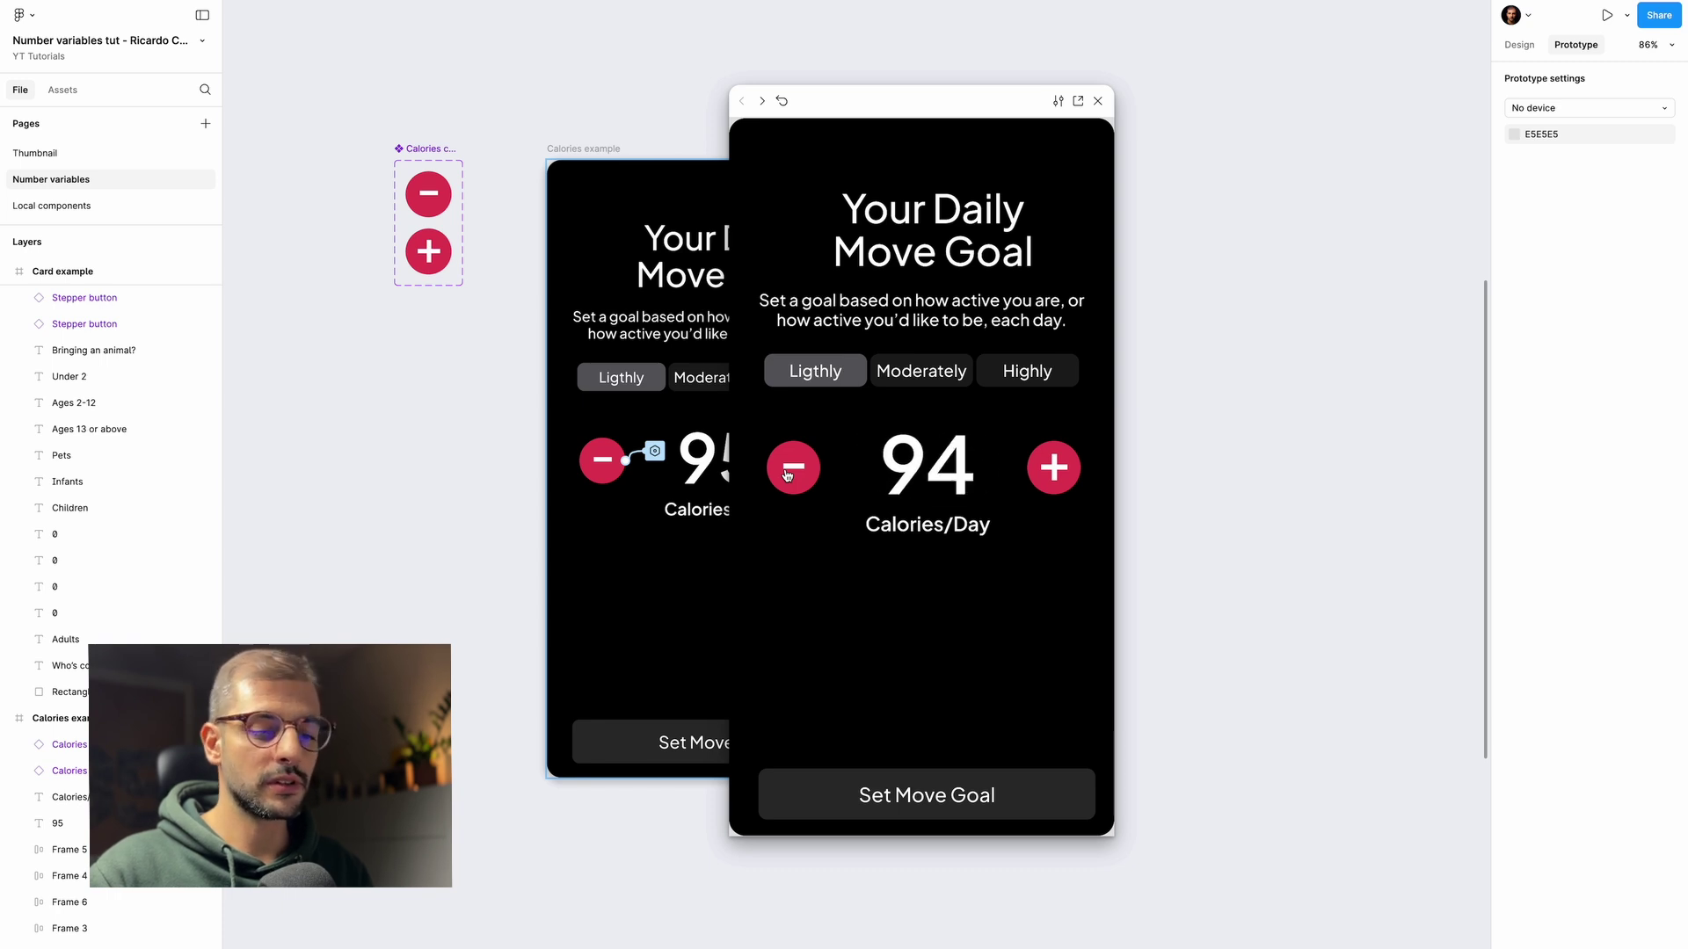
{"action": "triple_click", "coordinate": [787, 474]}
{"action": "left_click", "coordinate": [788, 475]}
{"action": "triple_click", "coordinate": [787, 475]}
{"action": "left_click", "coordinate": [787, 475]}
{"action": "triple_click", "coordinate": [787, 475]}
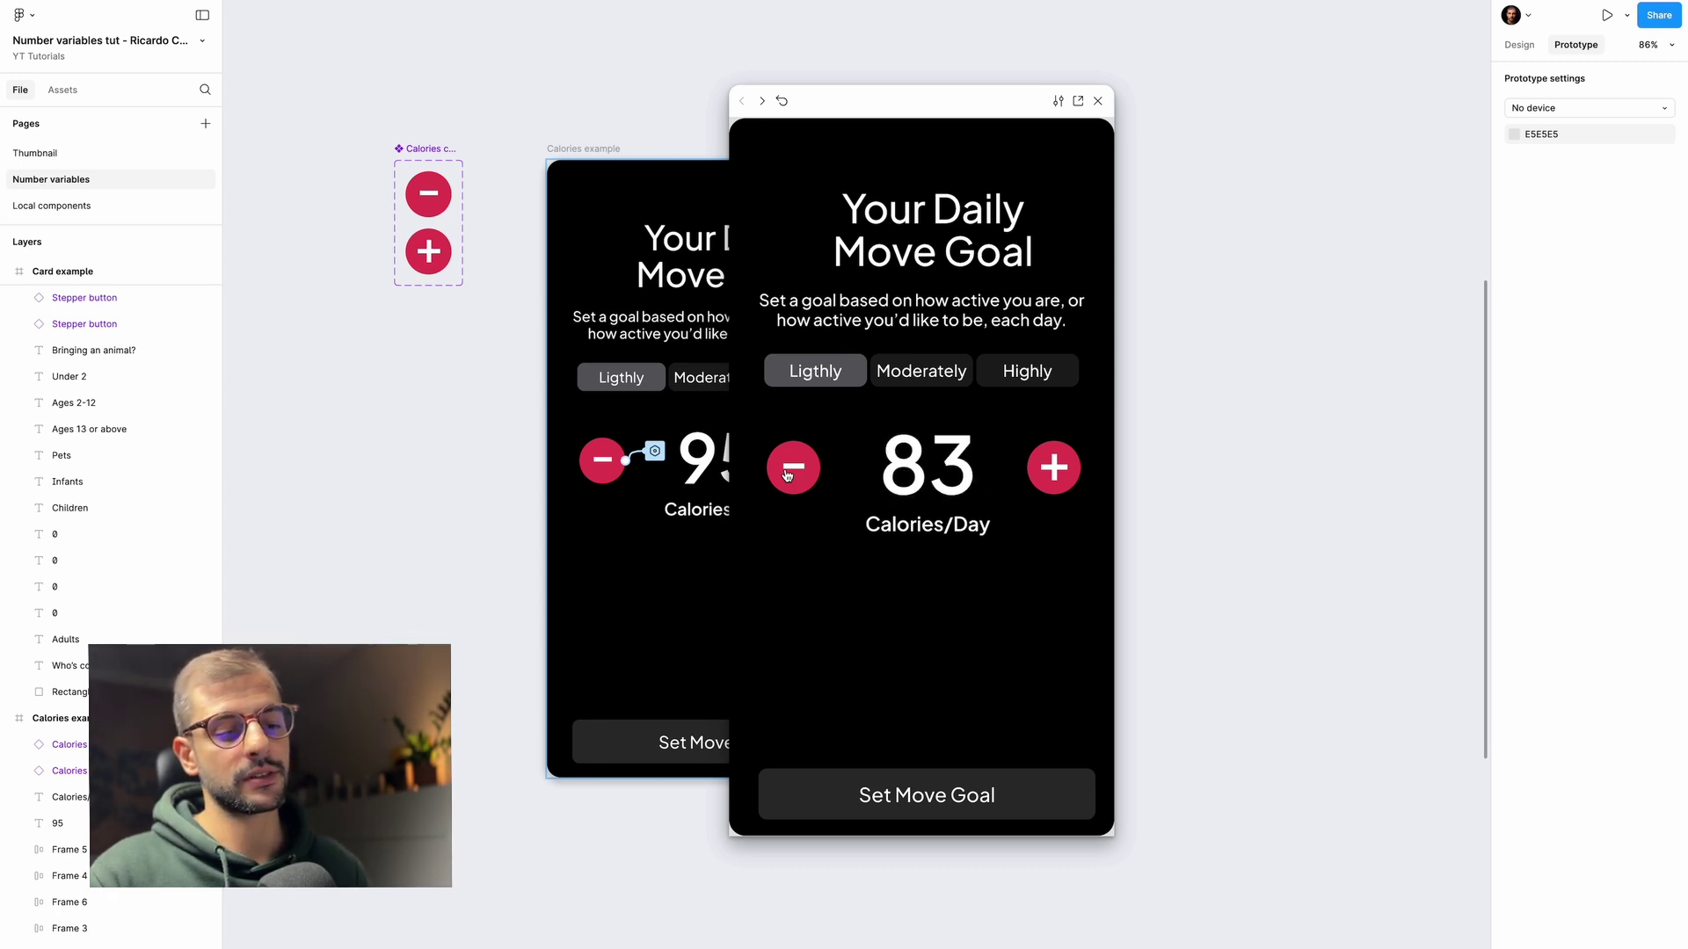
{"action": "triple_click", "coordinate": [787, 474]}
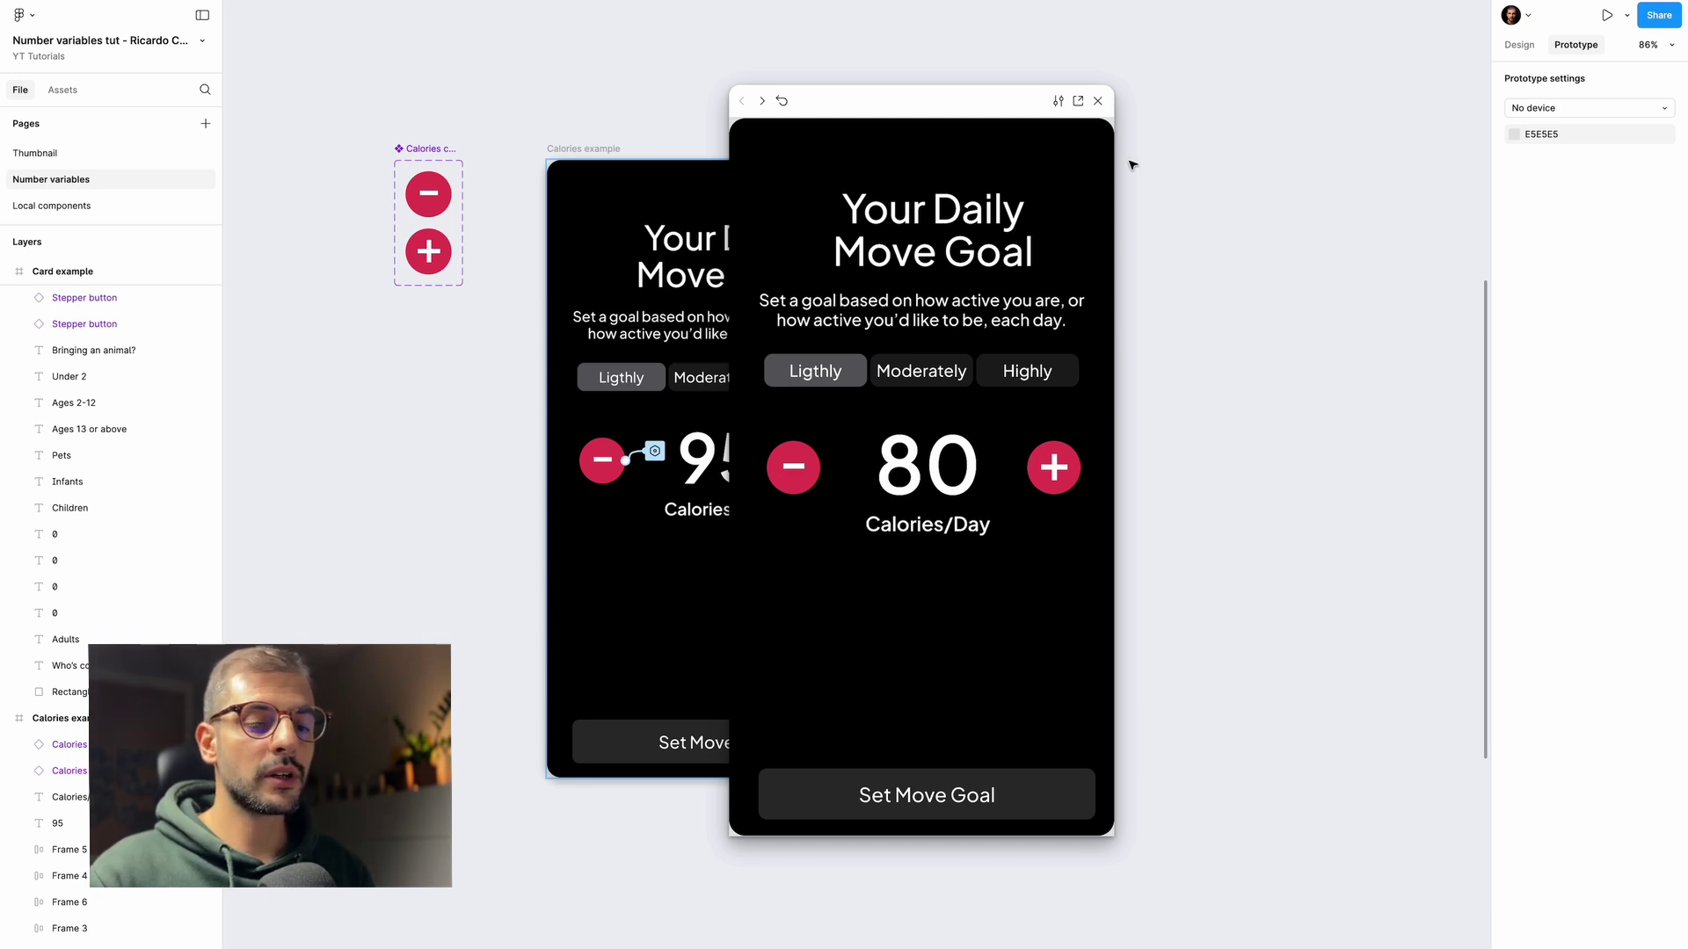
{"action": "left_click", "coordinate": [1098, 102]}
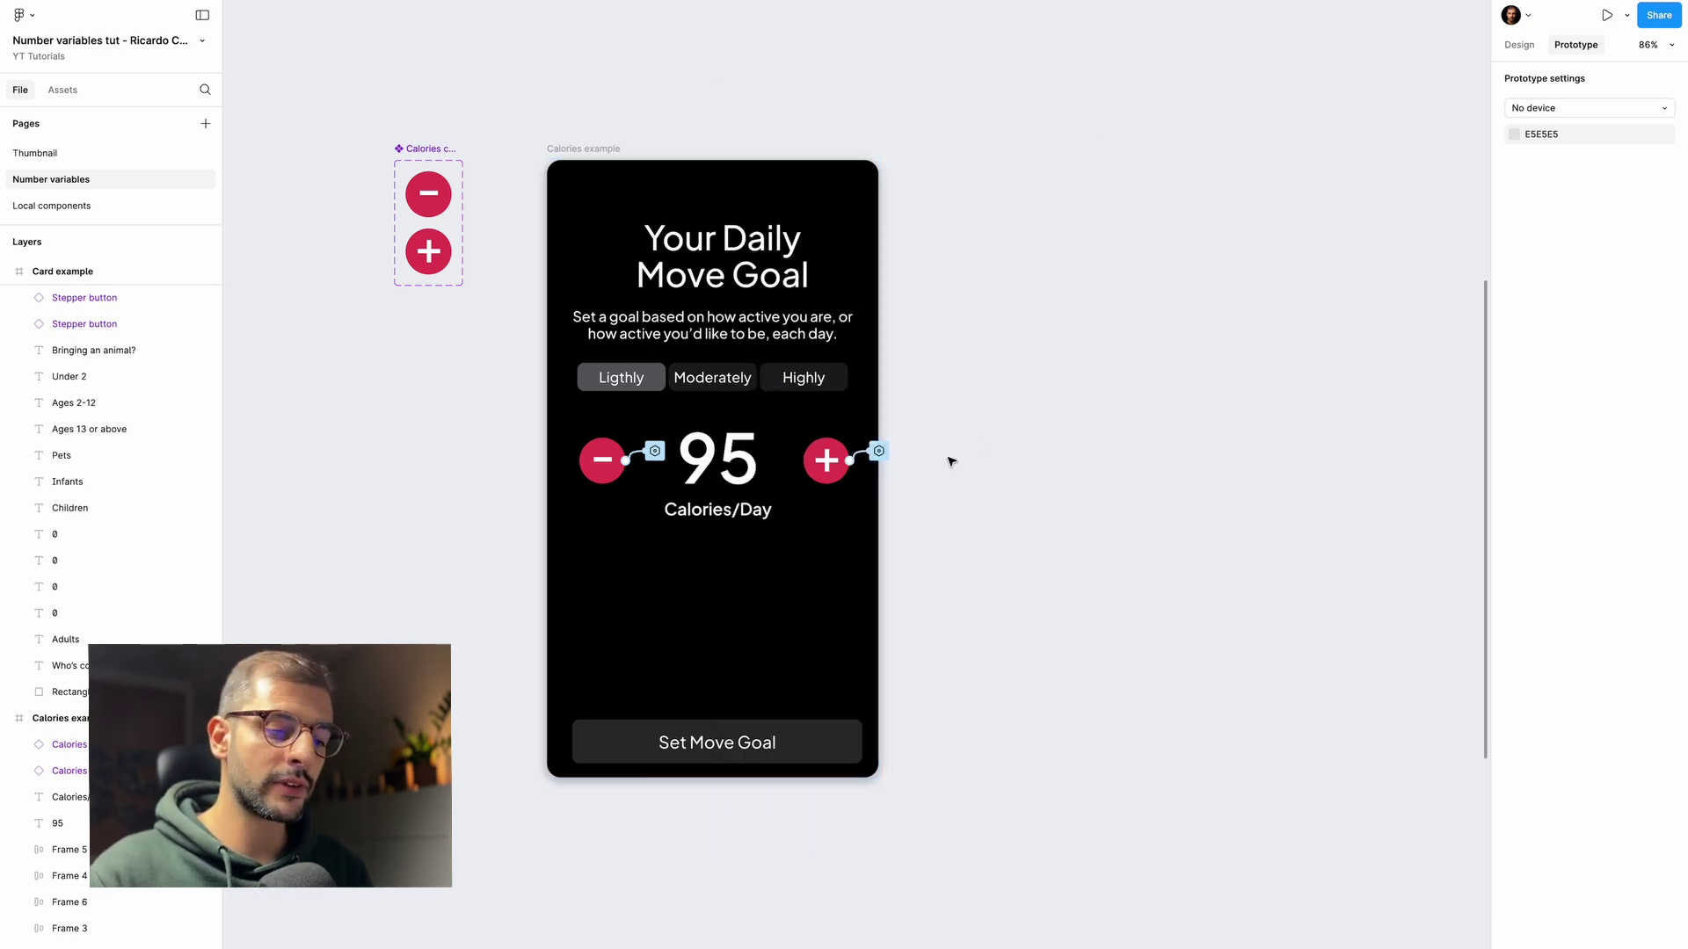
- Change the minus button's Set variable expression to Calories value - 10
{"action": "left_click", "coordinate": [658, 456]}
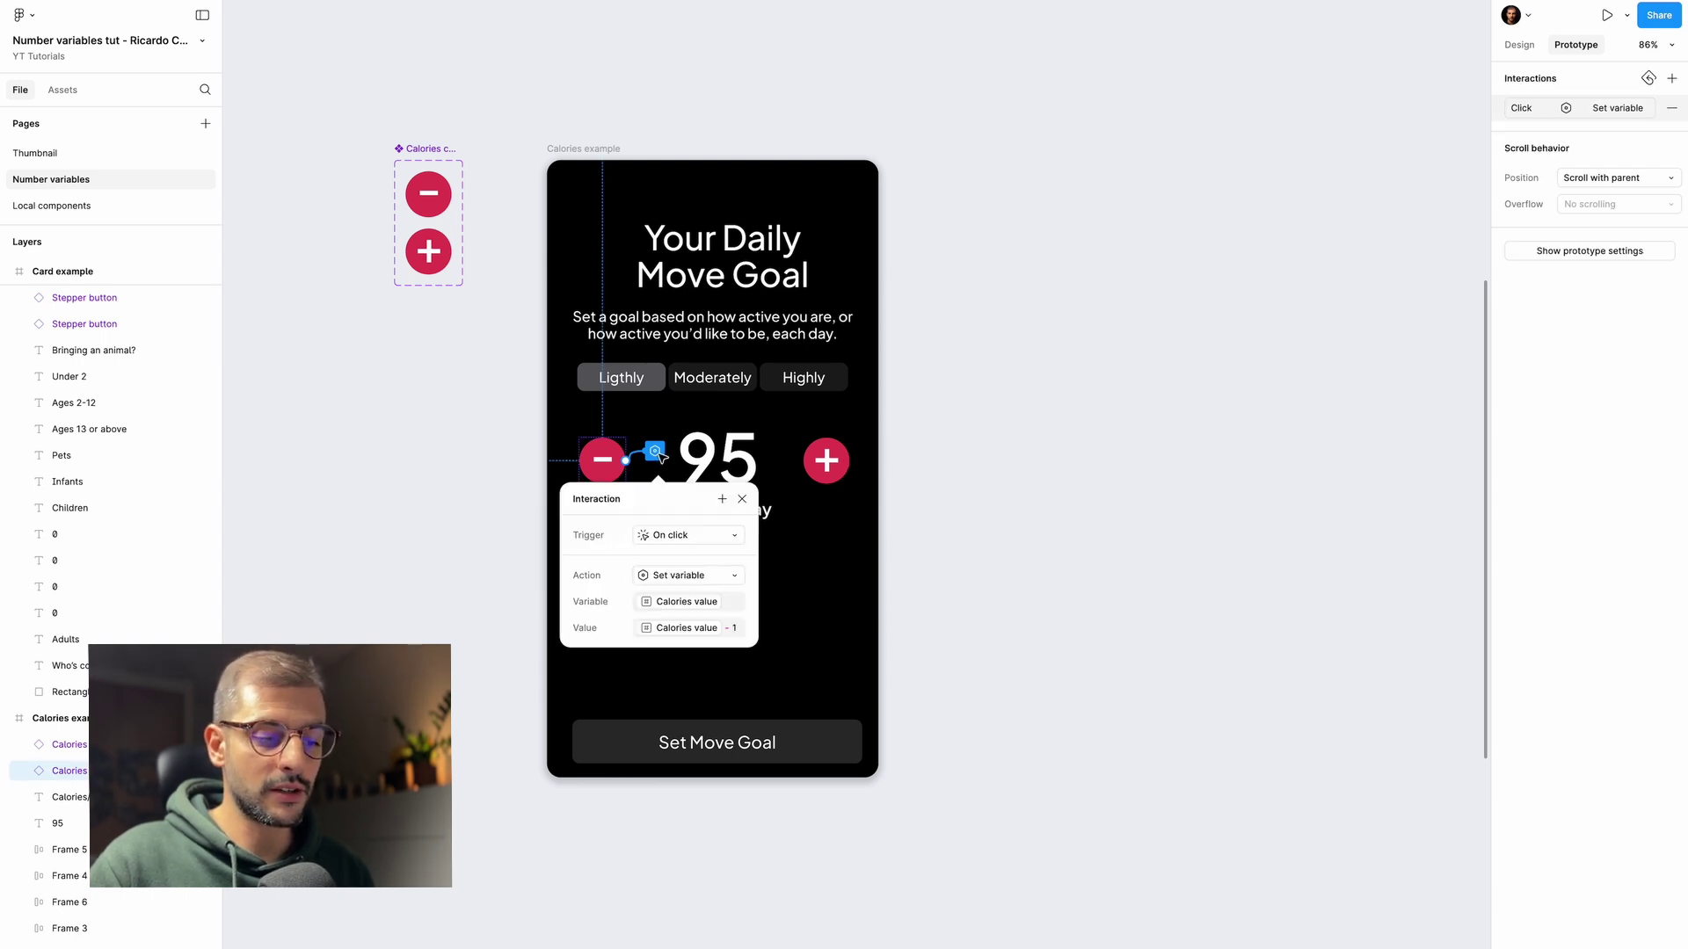
{"action": "left_click", "coordinate": [736, 629]}
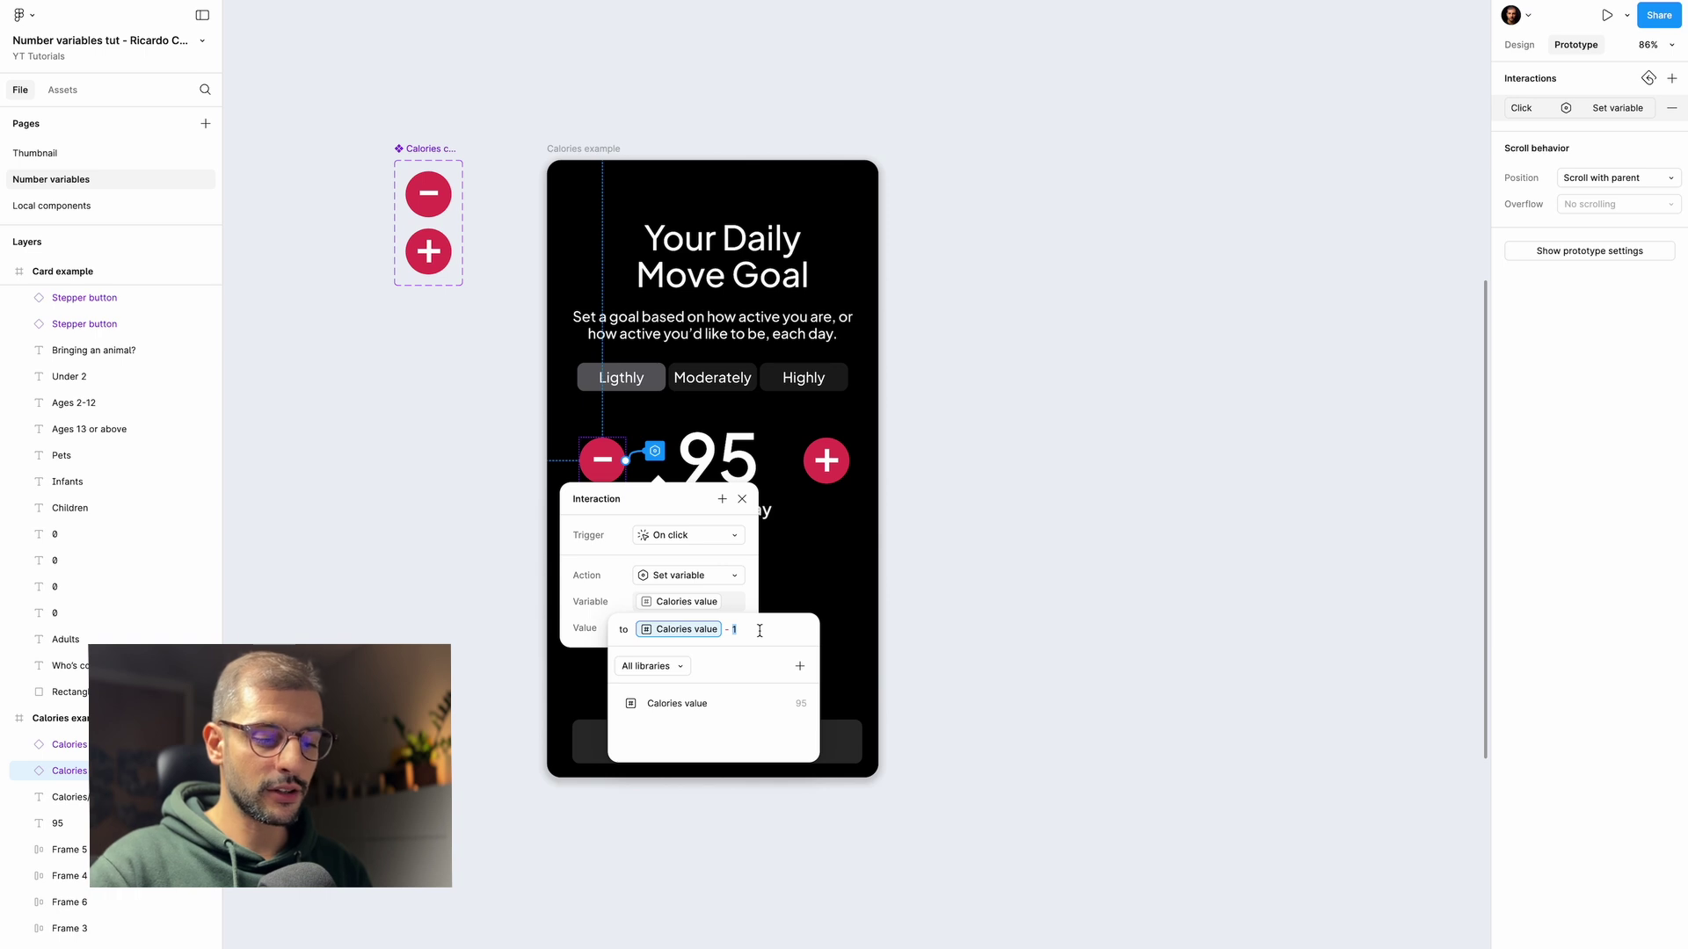
{"action": "type", "text": "1"}
{"action": "key", "text": "BackSpace"}
{"action": "type", "text": "cal"}
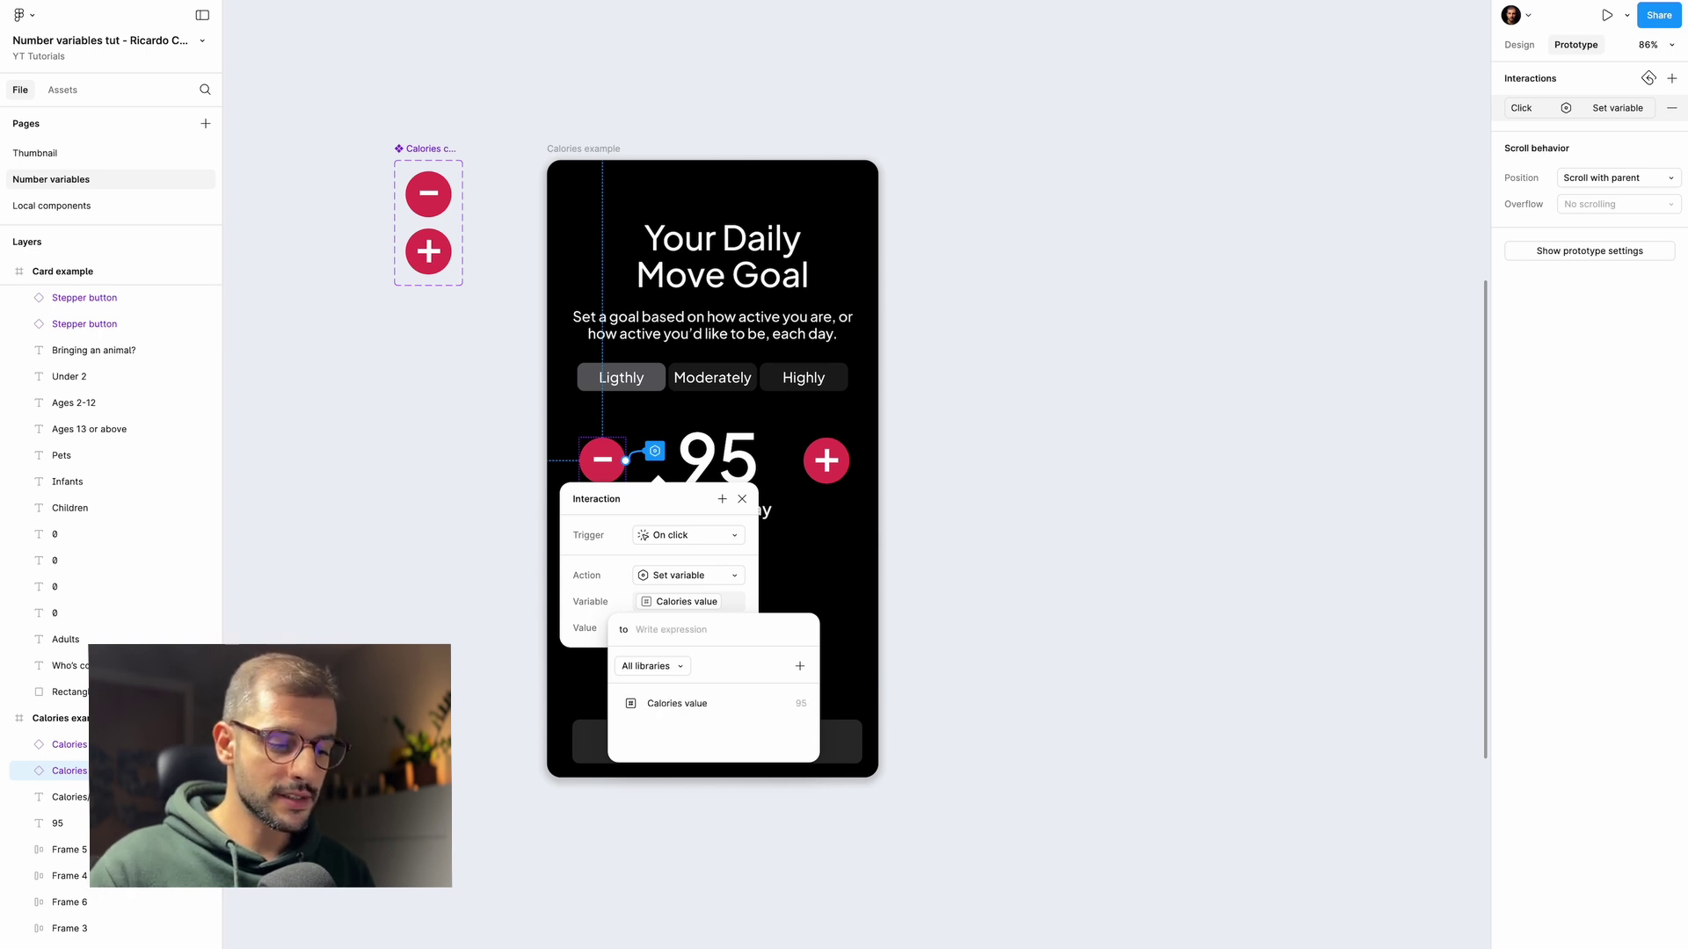
{"action": "left_click", "coordinate": [690, 705]}
{"action": "type", "text": "-1"}
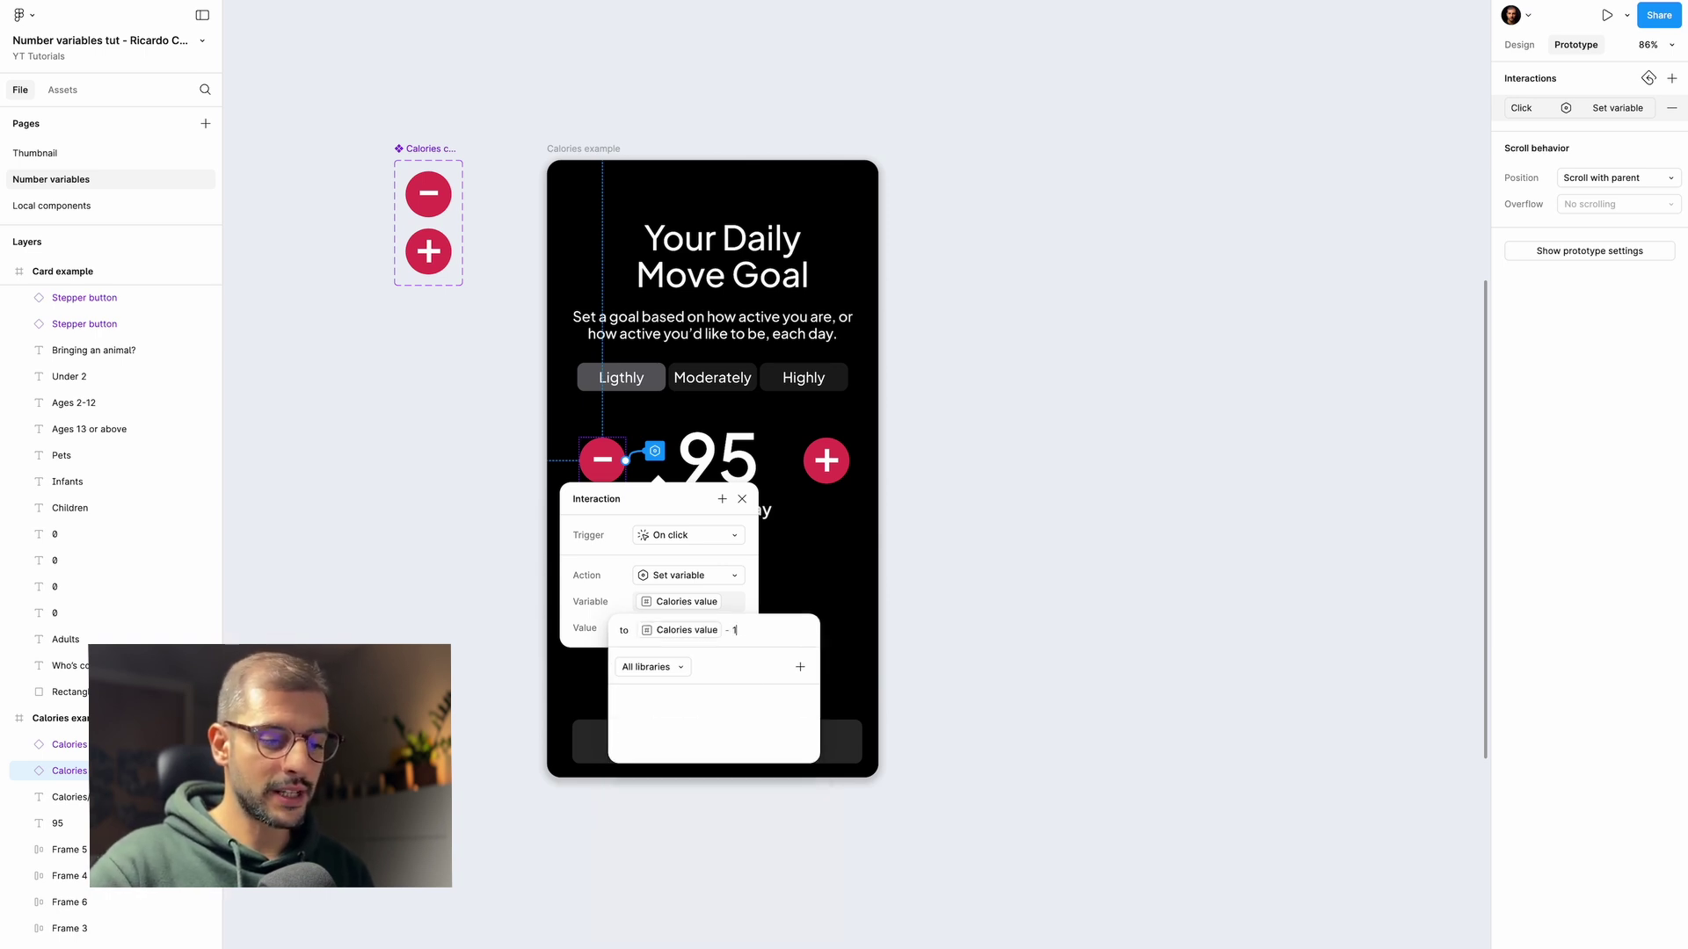
{"action": "key", "text": "Return"}
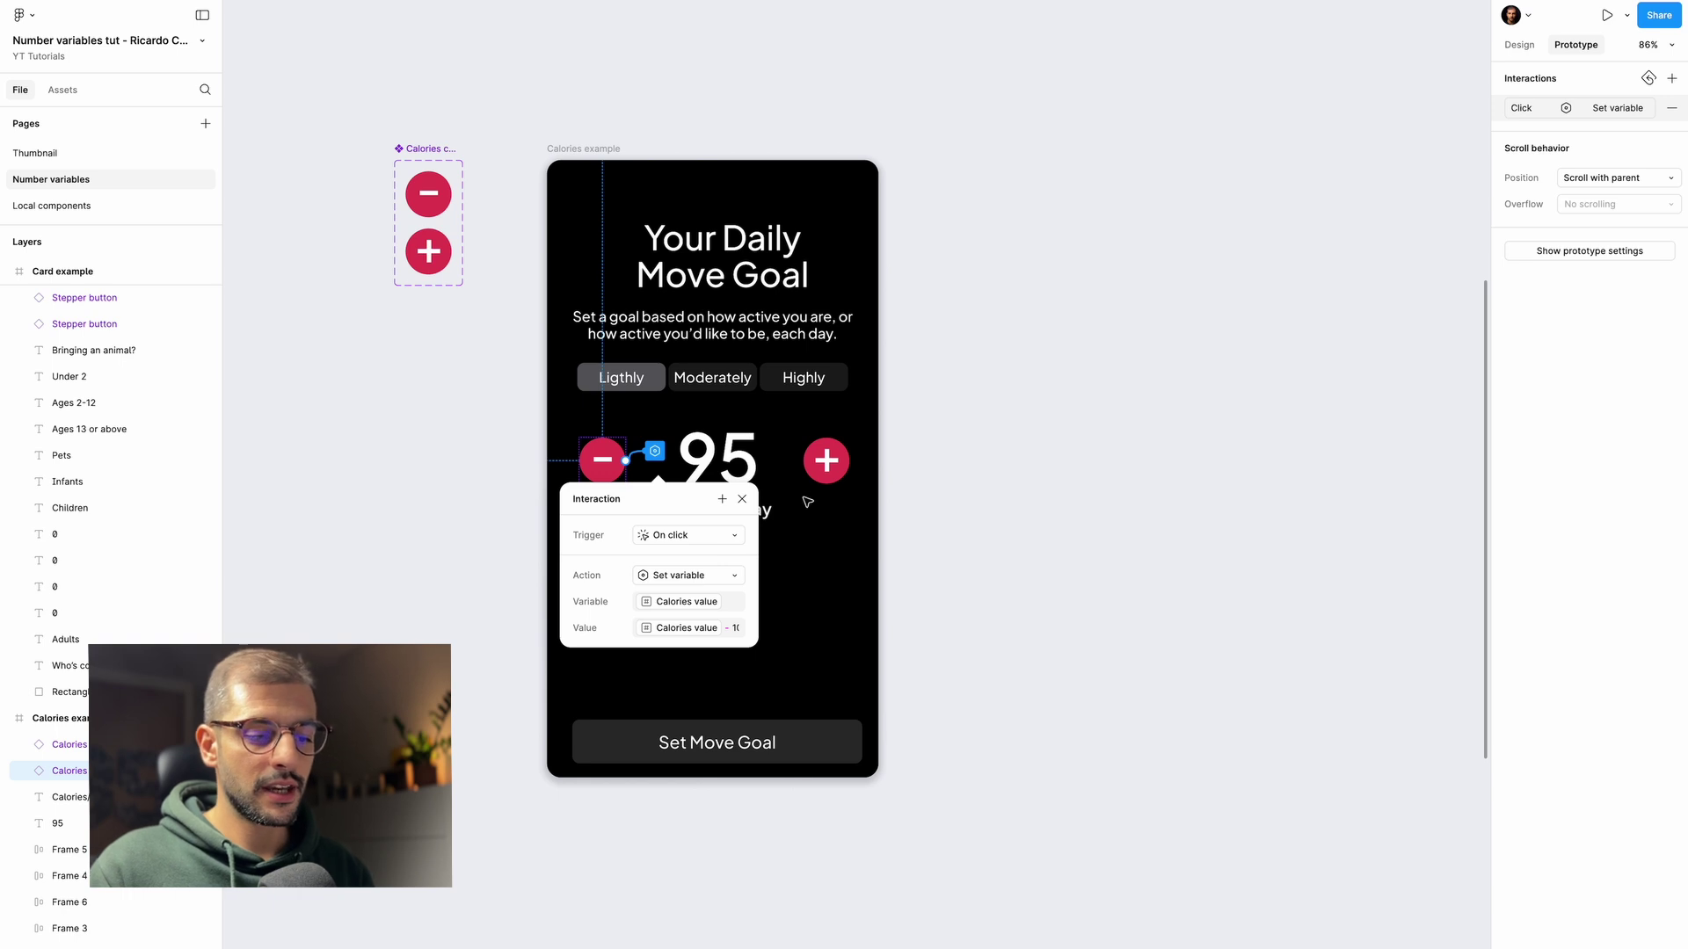
- Change the plus button's Set variable expression to Calories value + 10
{"action": "left_click", "coordinate": [826, 459]}
{"action": "left_click", "coordinate": [879, 451]}
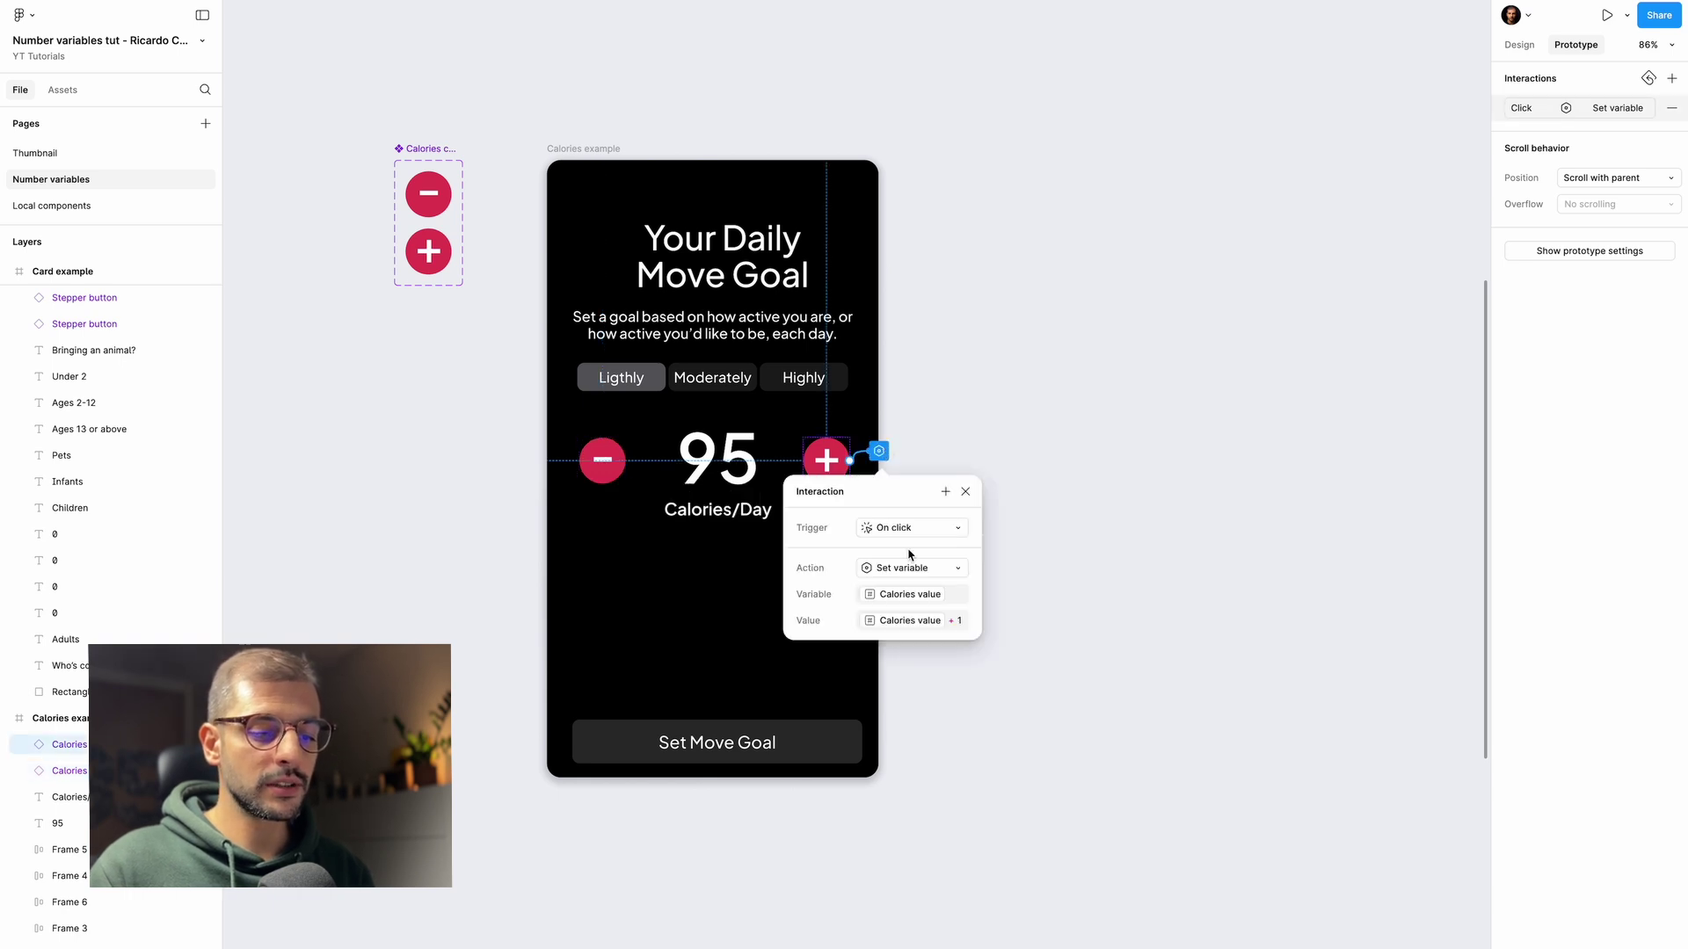
{"action": "left_click", "coordinate": [954, 623]}
{"action": "key", "text": "BackSpace"}
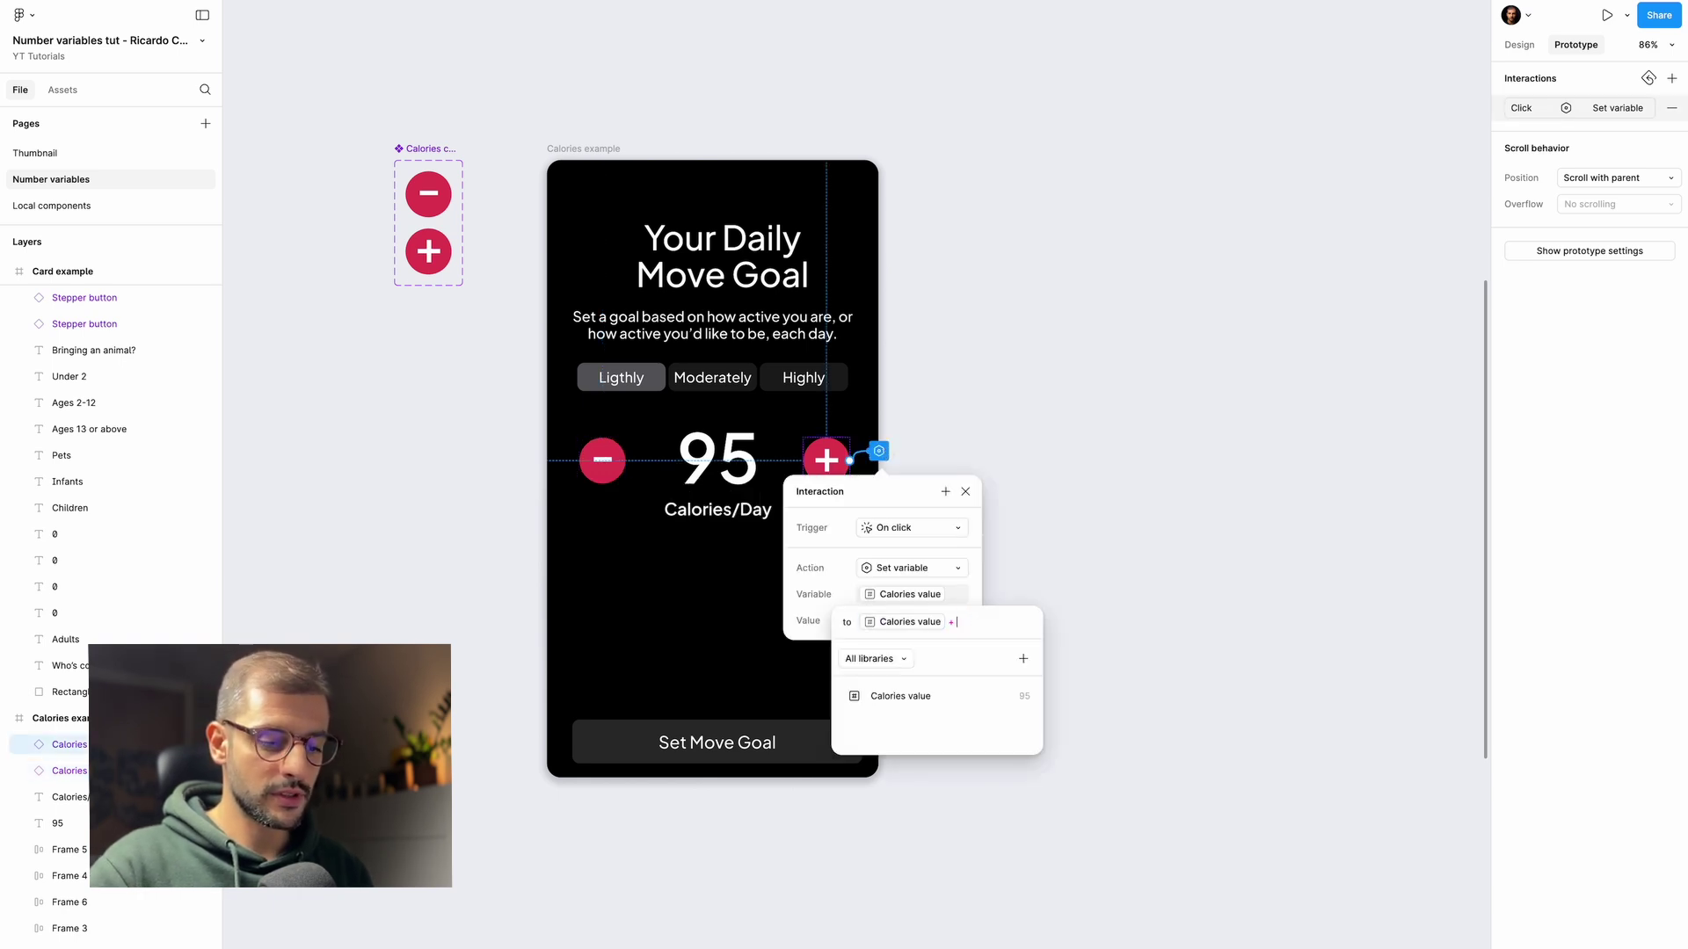
{"action": "type", "text": "1"}
{"action": "key", "text": "Return"}
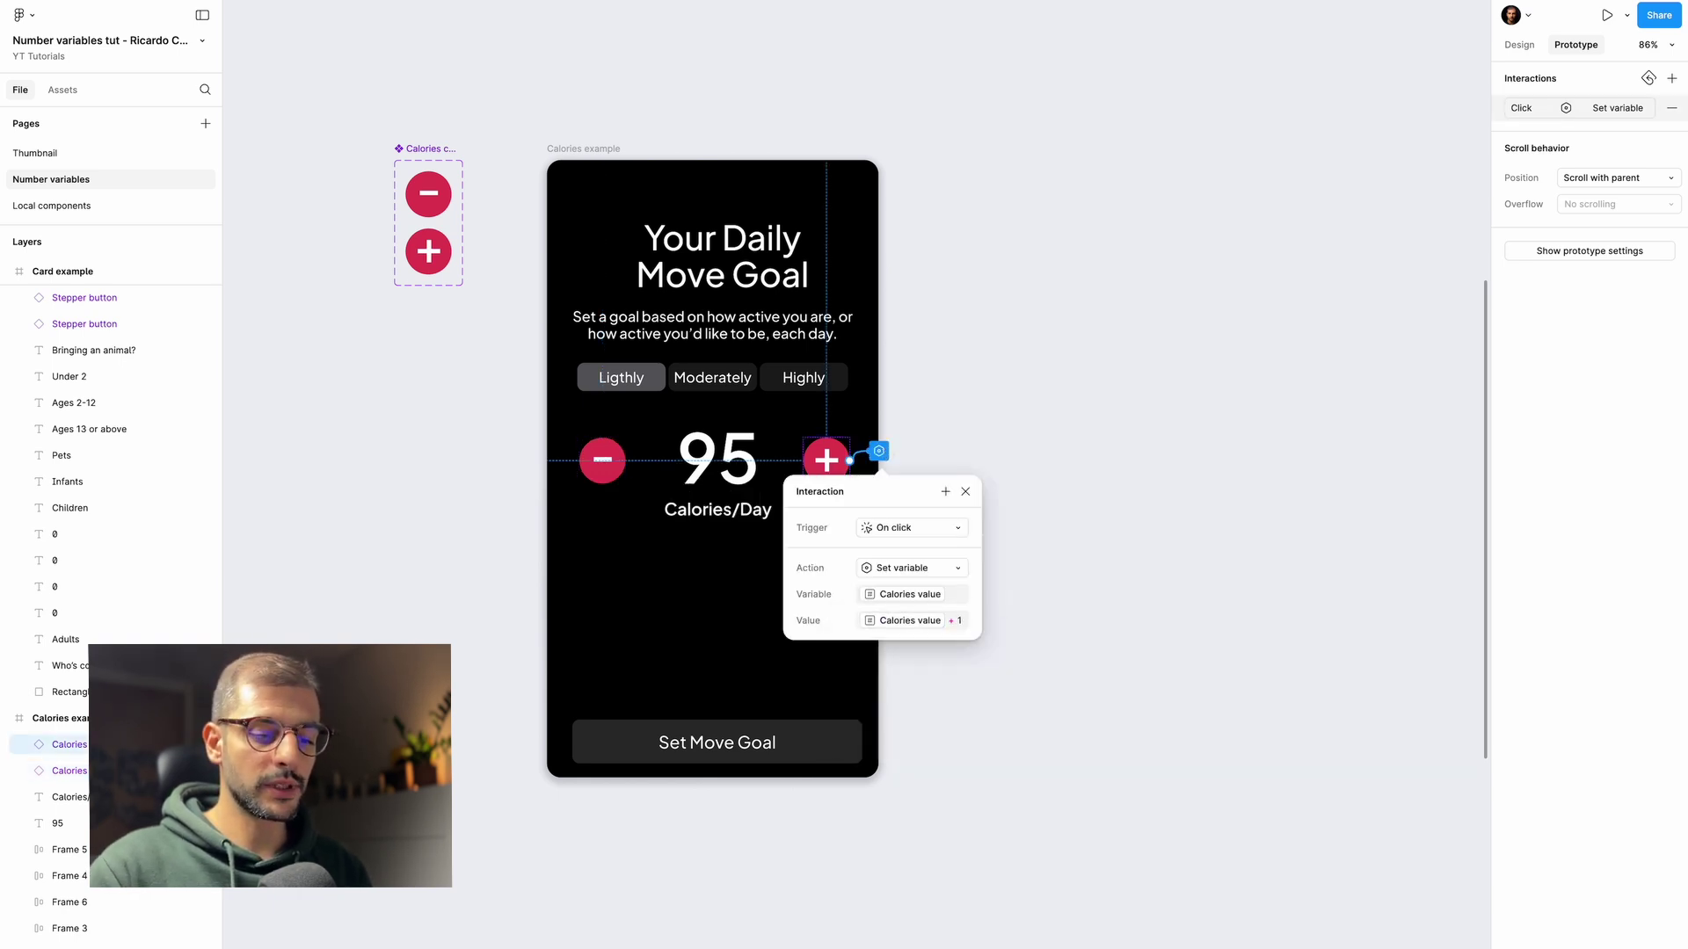
{"action": "left_click", "coordinate": [1020, 493]}
- Preview the prototype again and test the plus button's increments of 10 several times
{"action": "key", "text": "shift+space"}
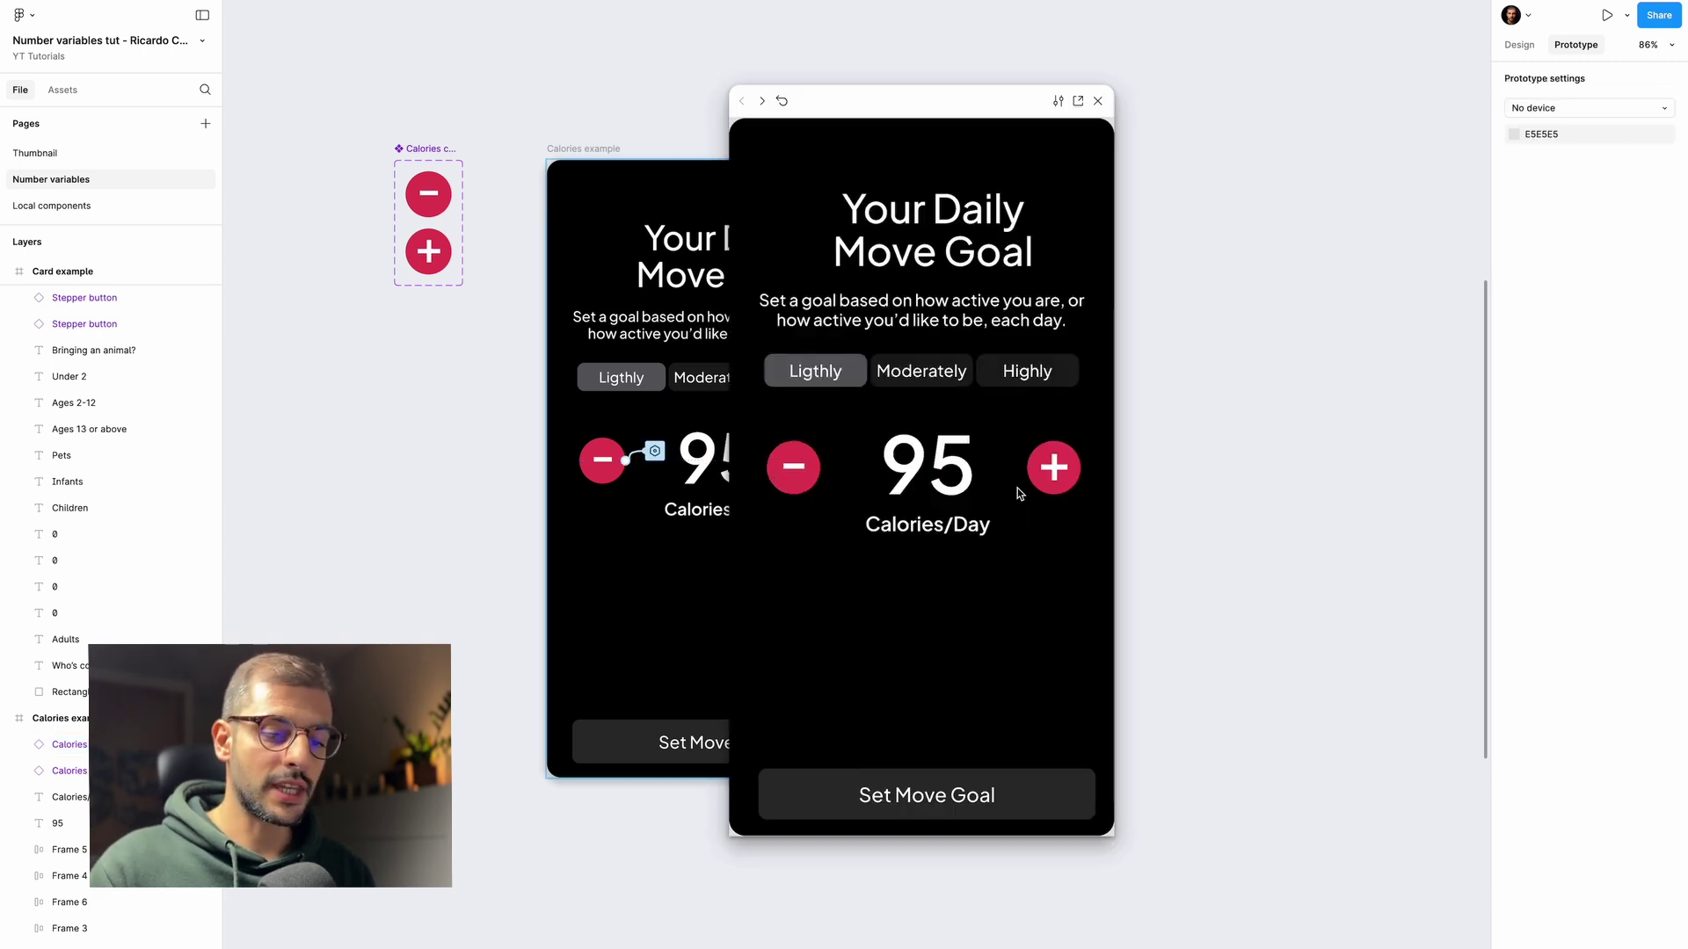
{"action": "left_click", "coordinate": [1053, 469]}
{"action": "left_click", "coordinate": [1053, 469]}
{"action": "left_click", "coordinate": [1053, 469]}
{"action": "left_click", "coordinate": [1053, 468]}
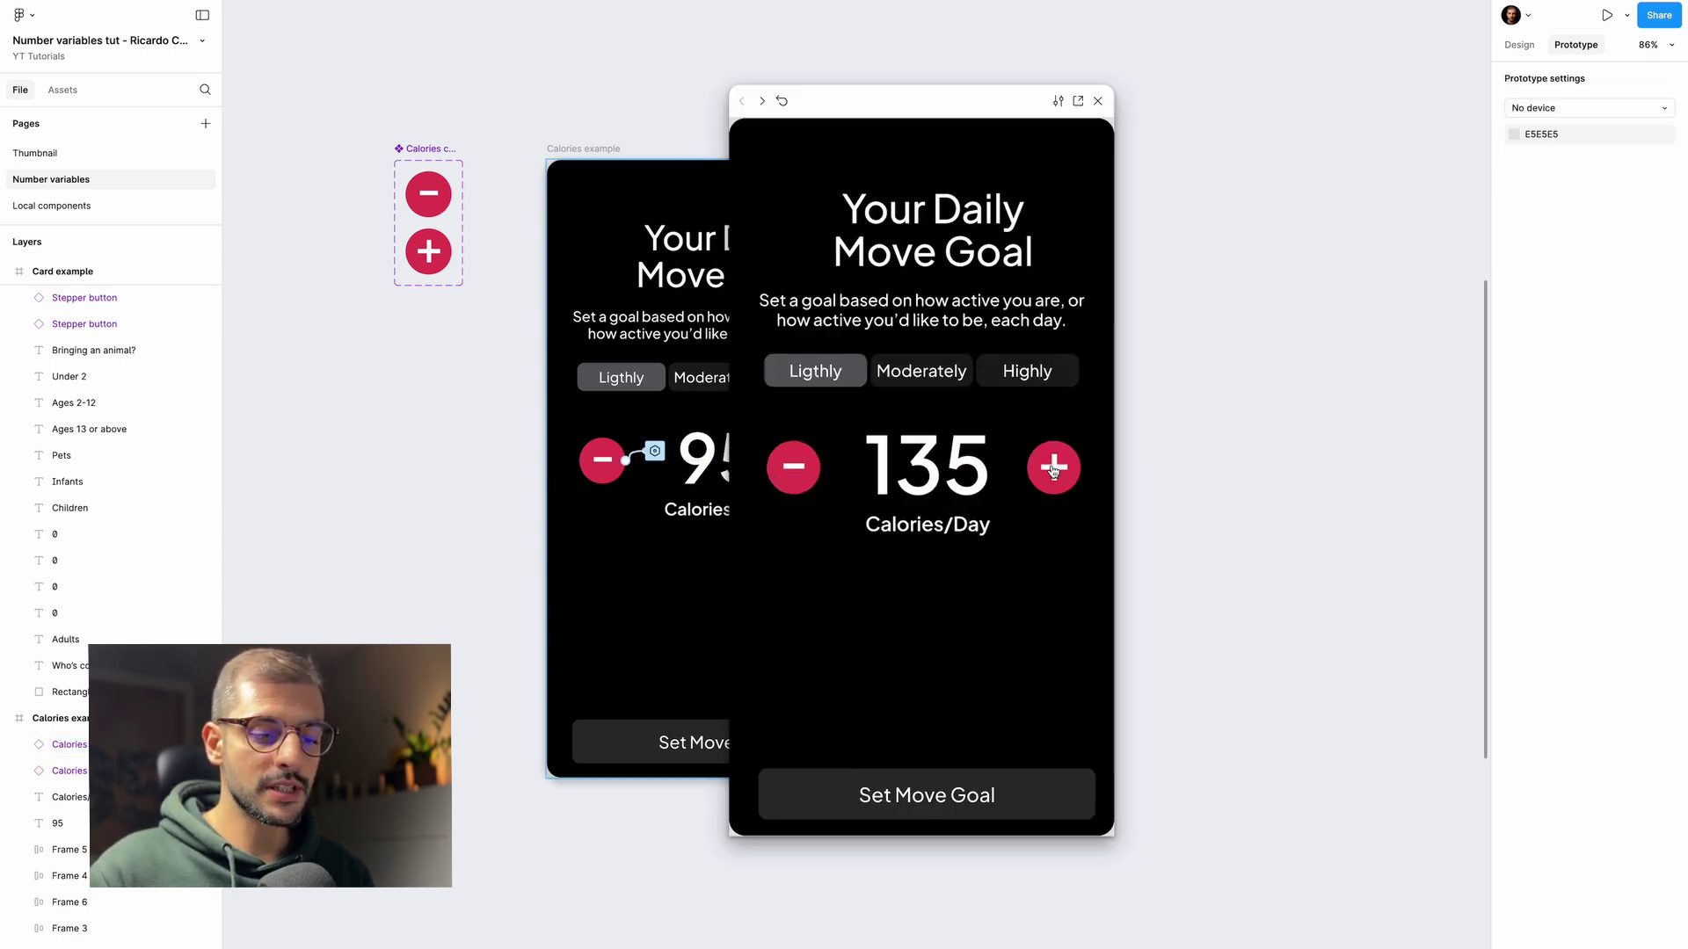
{"action": "left_click", "coordinate": [1053, 468]}
{"action": "left_click", "coordinate": [1053, 469]}
{"action": "left_click", "coordinate": [1053, 468]}
{"action": "left_click", "coordinate": [1053, 469]}
{"action": "left_click", "coordinate": [1053, 468]}
{"action": "left_click", "coordinate": [1053, 469]}
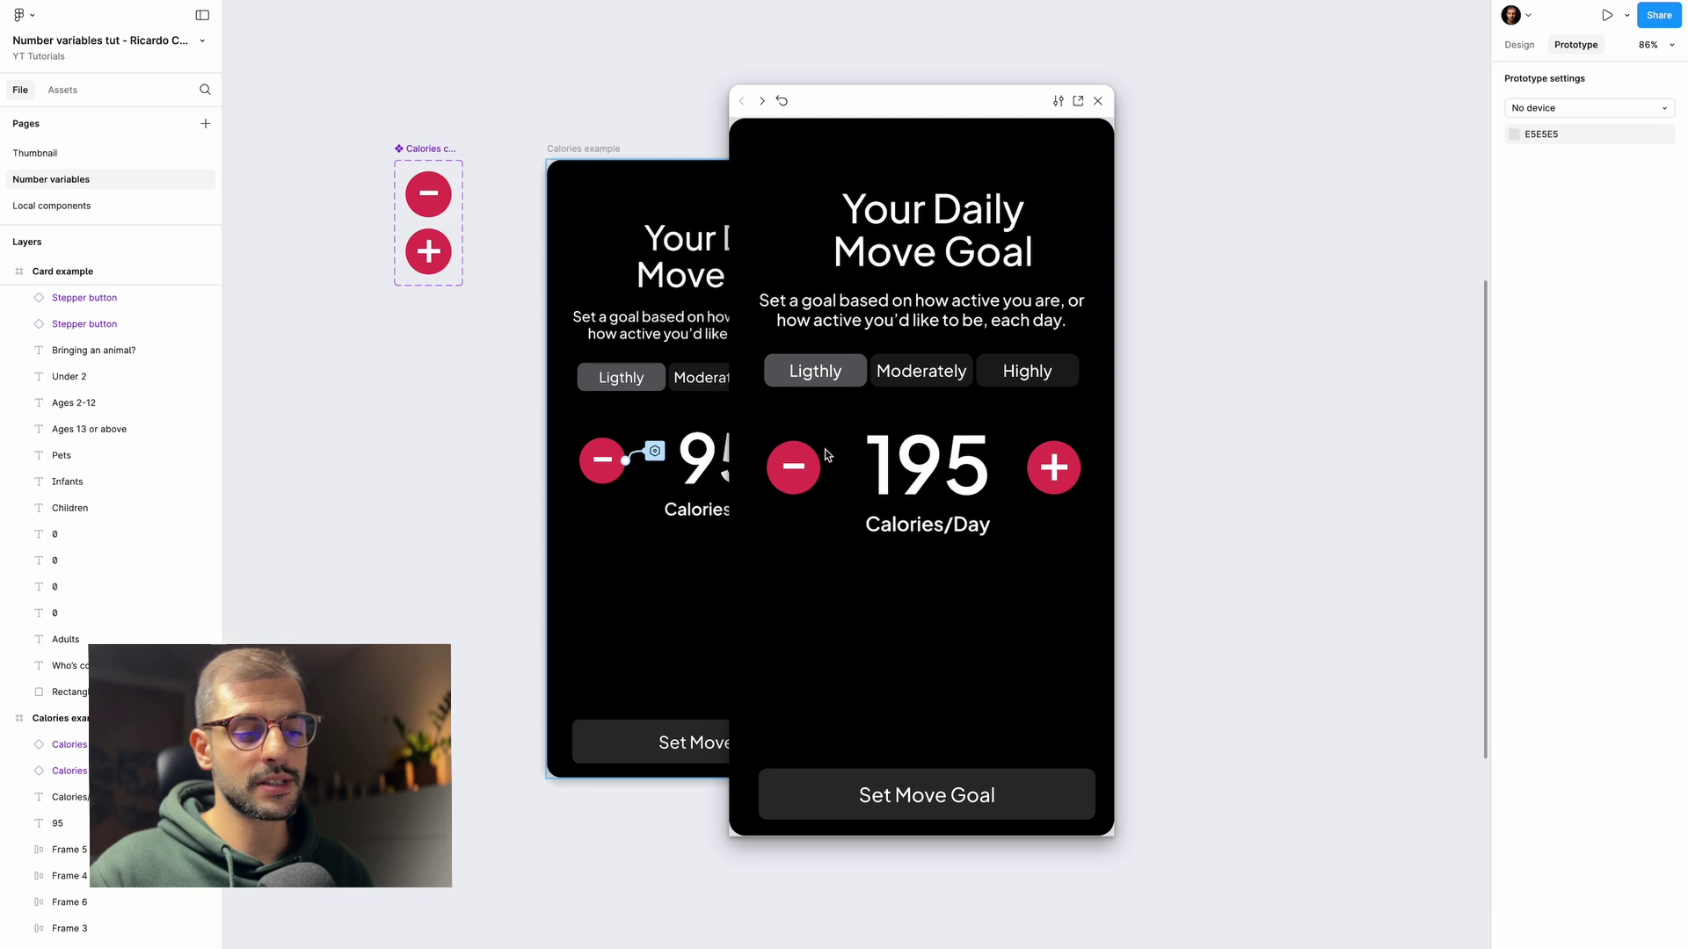
- Test the minus button's decrements of 10 in the preview and close it
{"action": "left_click", "coordinate": [793, 467]}
{"action": "left_click", "coordinate": [793, 467]}
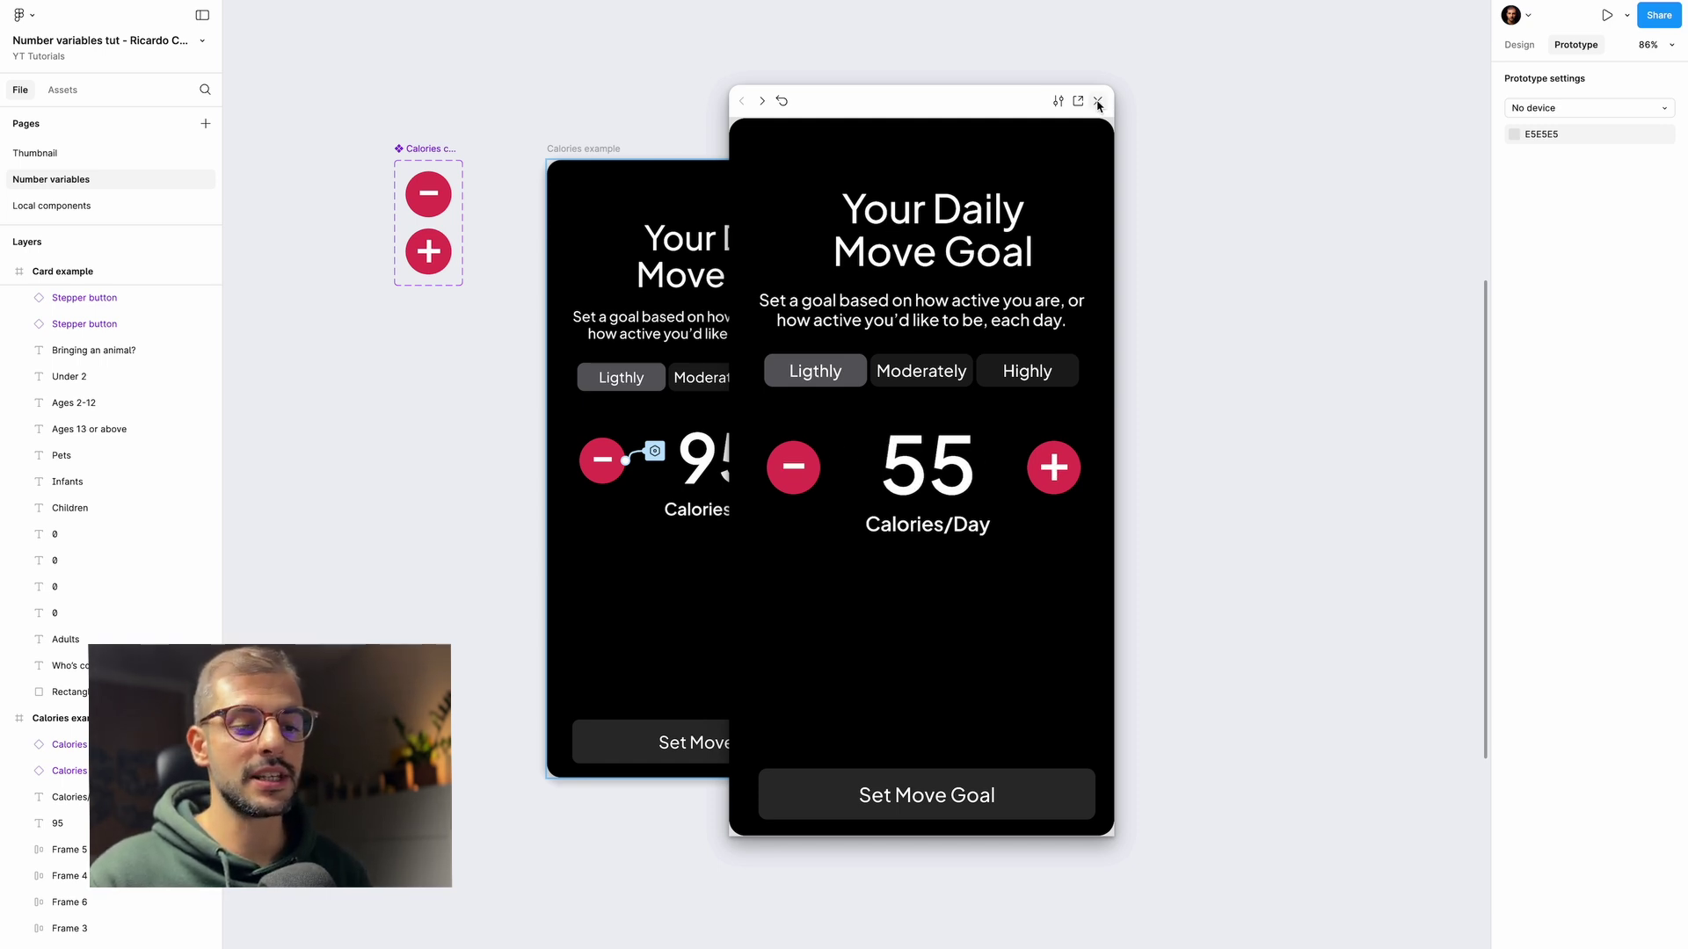
{"action": "left_click", "coordinate": [1098, 105]}
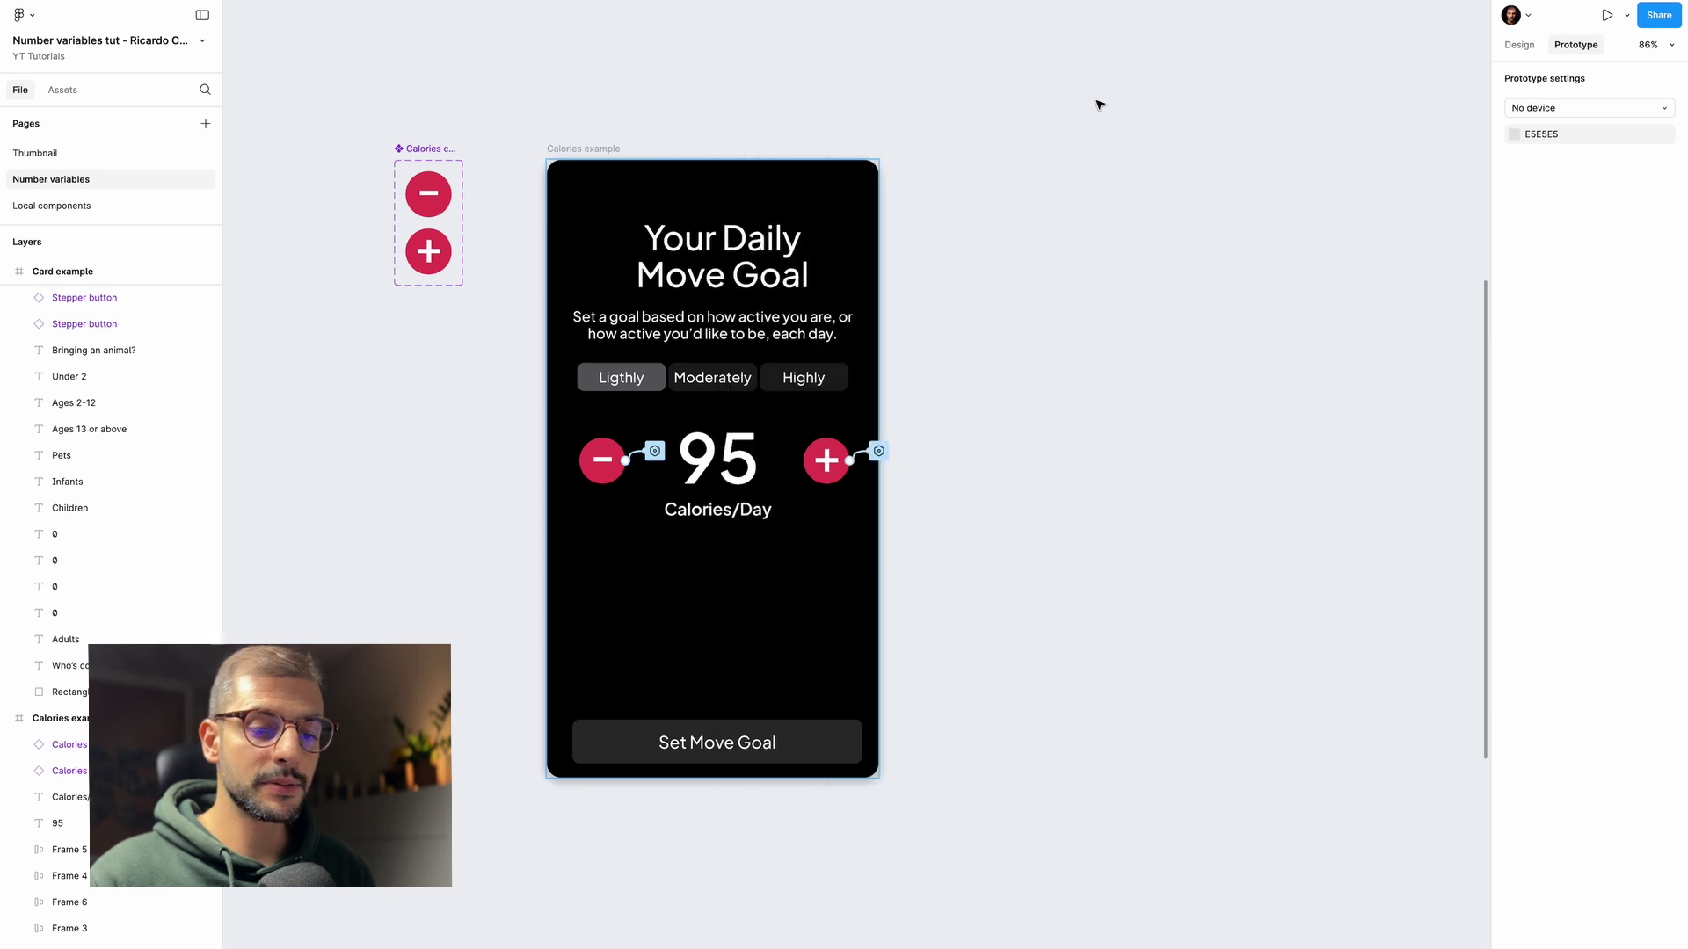
- Create a local number variable named Adults value for the adults counter in the Card example
{"action": "scroll", "coordinate": [1099, 106], "scroll_direction": "down", "scroll_amount": 10}
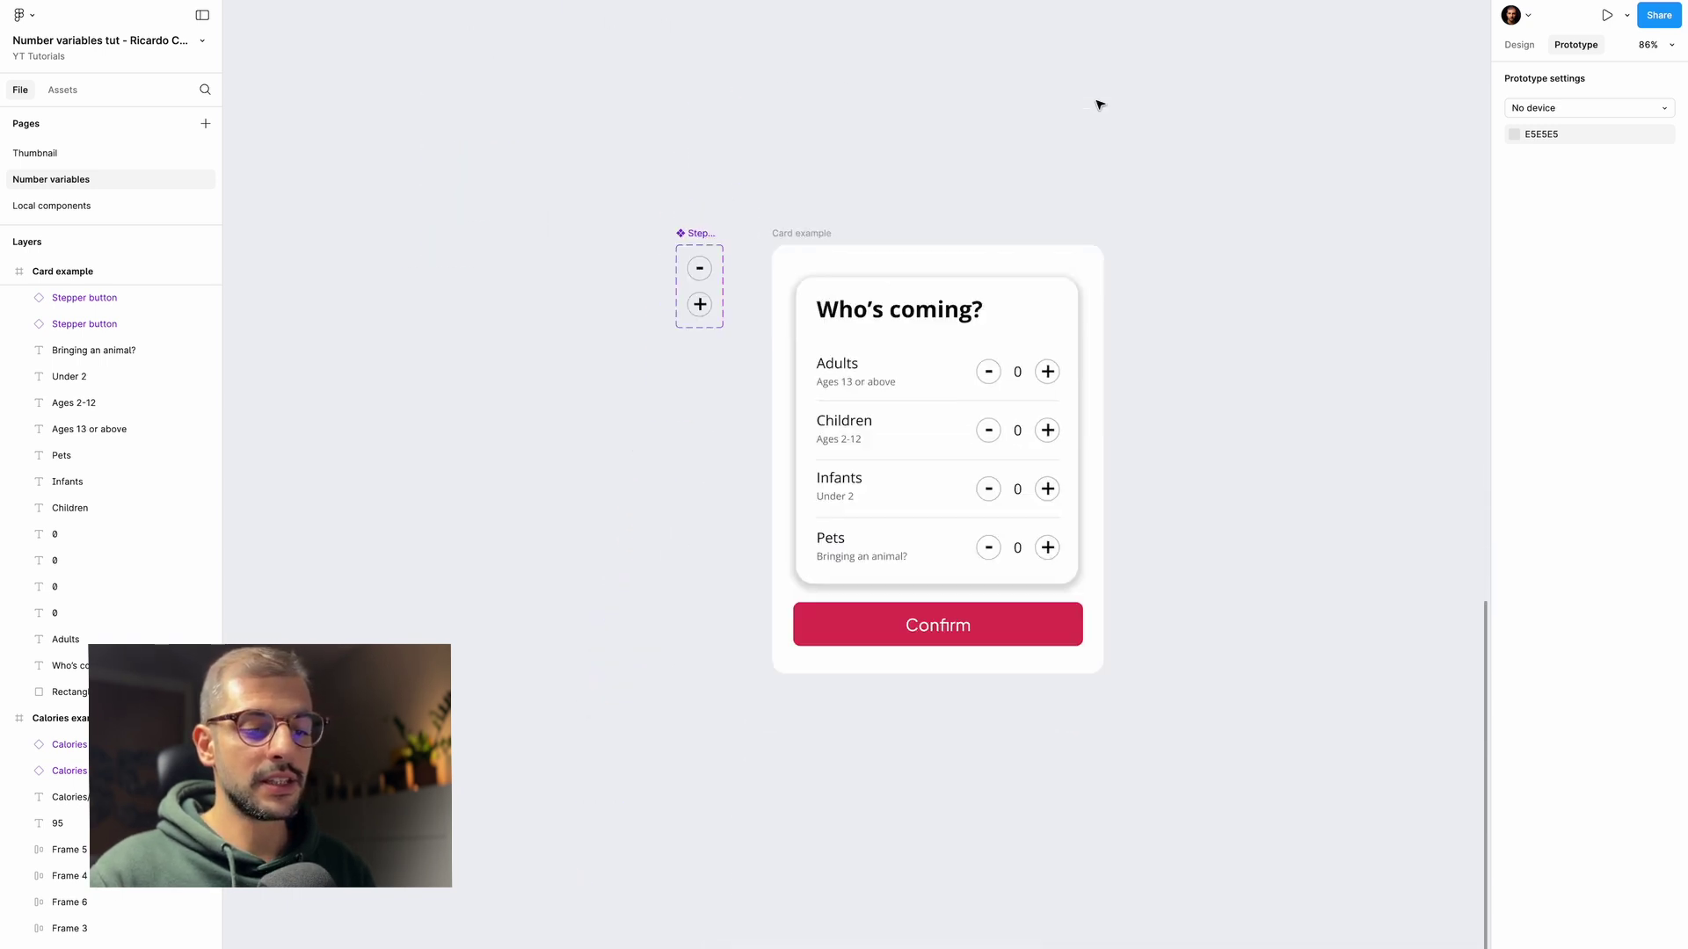
{"action": "scroll", "coordinate": [1097, 105], "scroll_direction": "up", "scroll_amount": 5}
{"action": "scroll", "coordinate": [1098, 103], "scroll_direction": "down", "scroll_amount": 3}
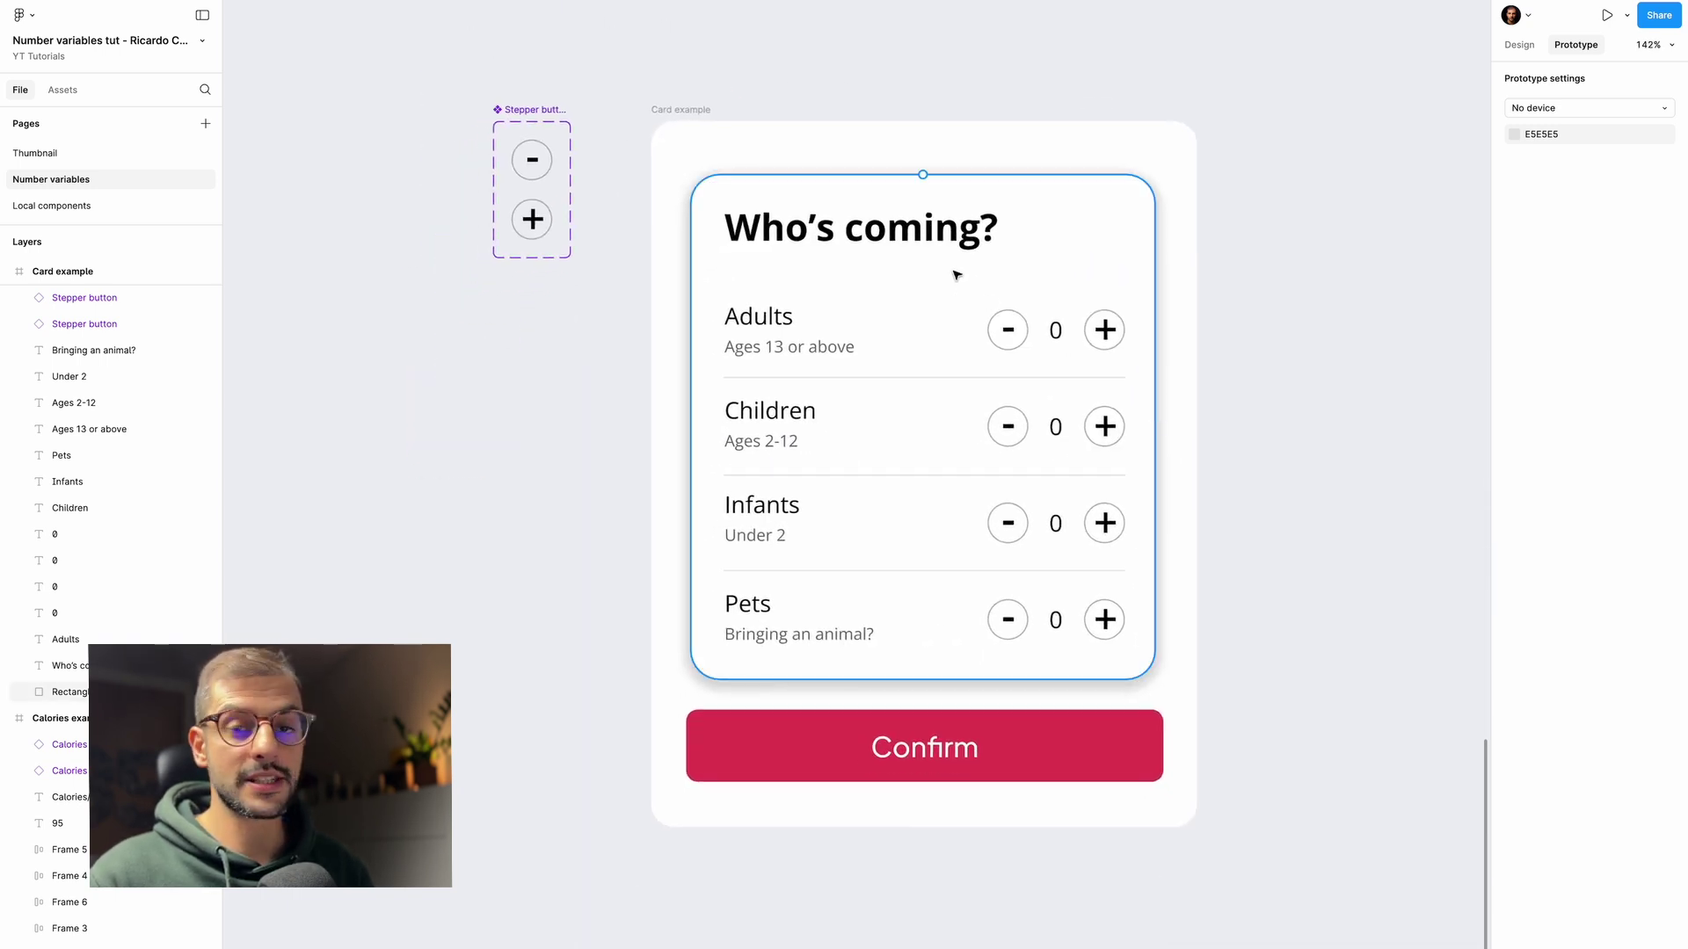
{"action": "scroll", "coordinate": [1307, 166], "scroll_direction": "left", "scroll_amount": 1}
{"action": "scroll", "coordinate": [1306, 166], "scroll_direction": "down", "scroll_amount": 1}
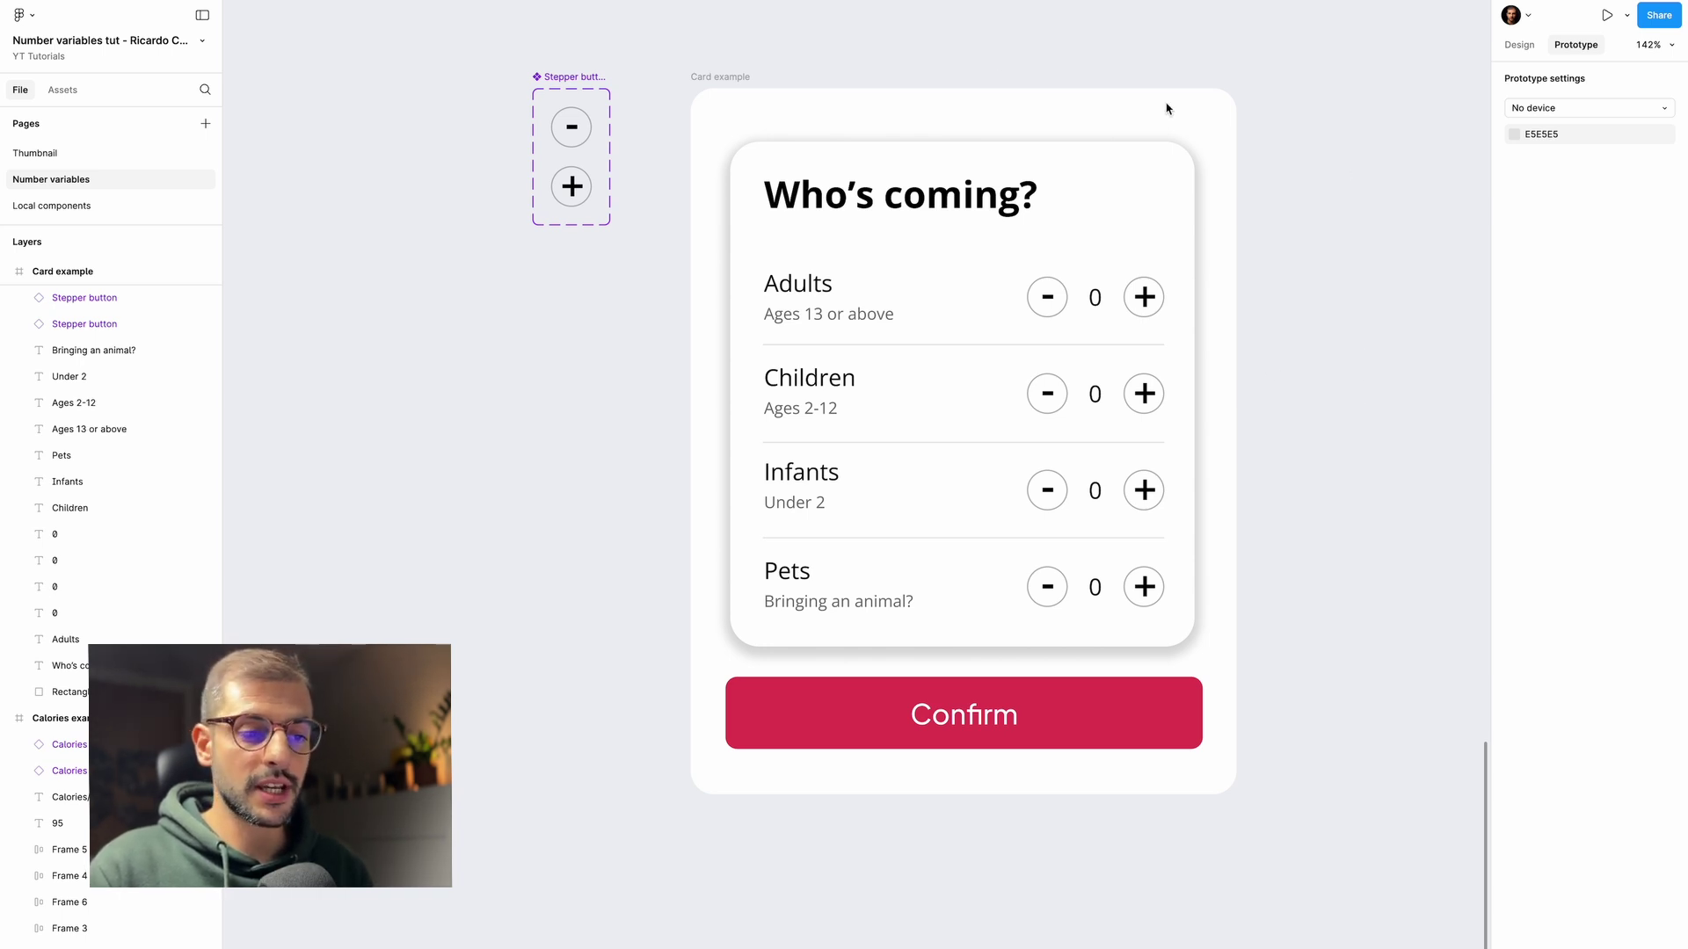
{"action": "left_click", "coordinate": [1518, 45]}
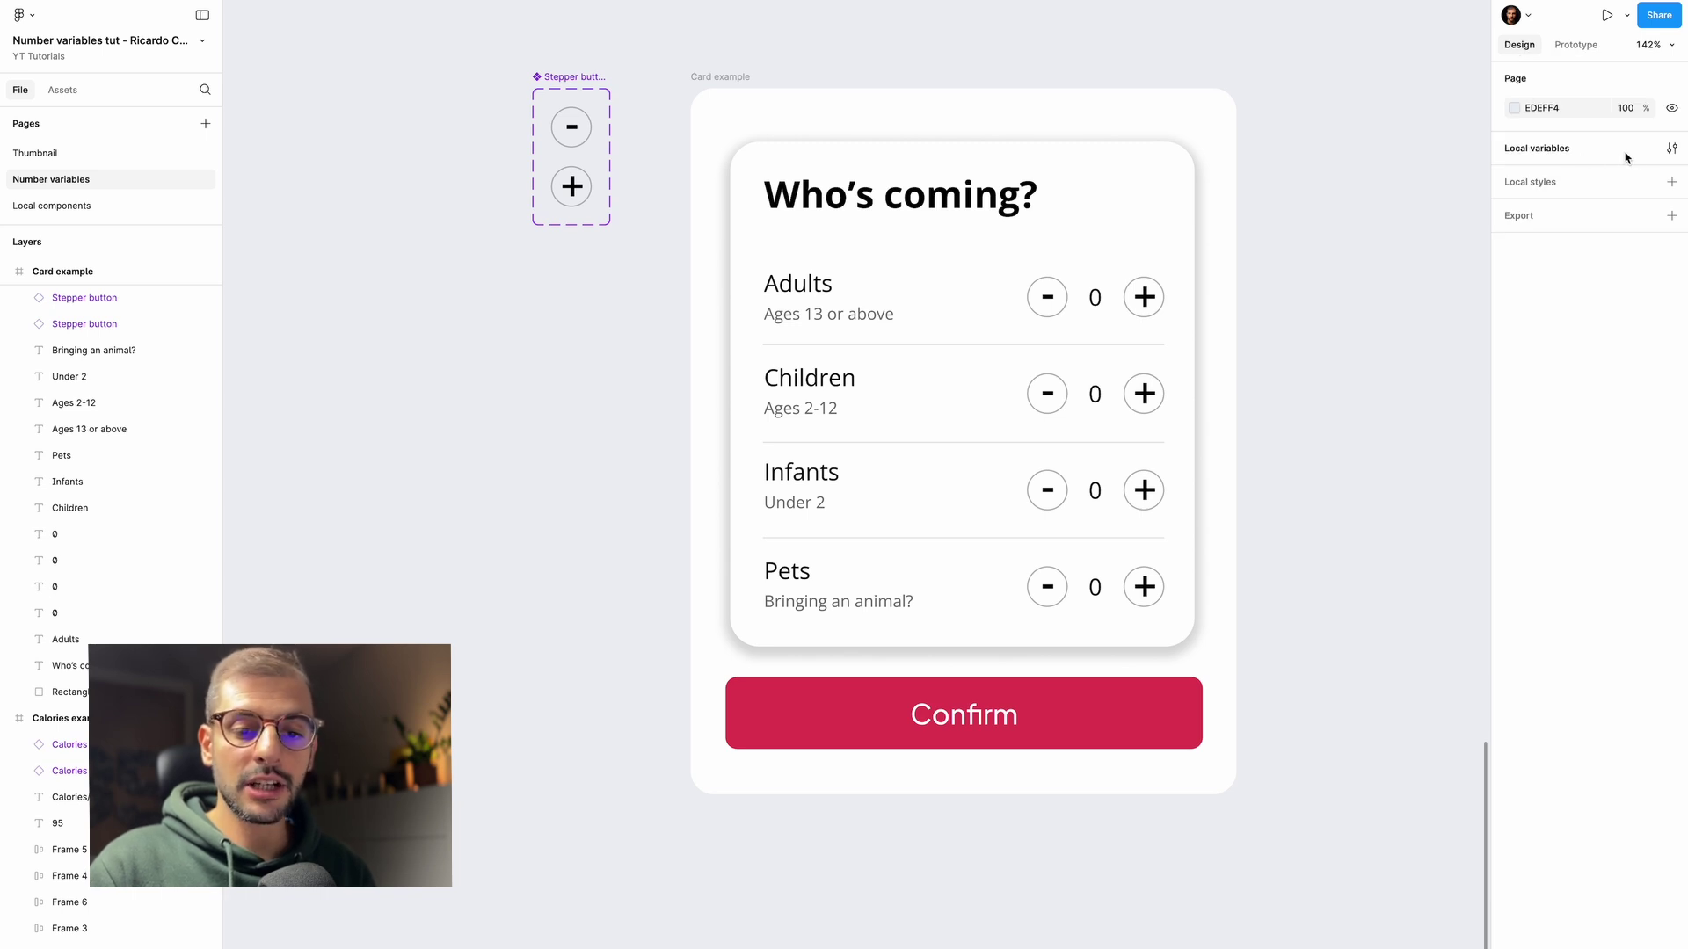
{"action": "left_click", "coordinate": [1672, 151]}
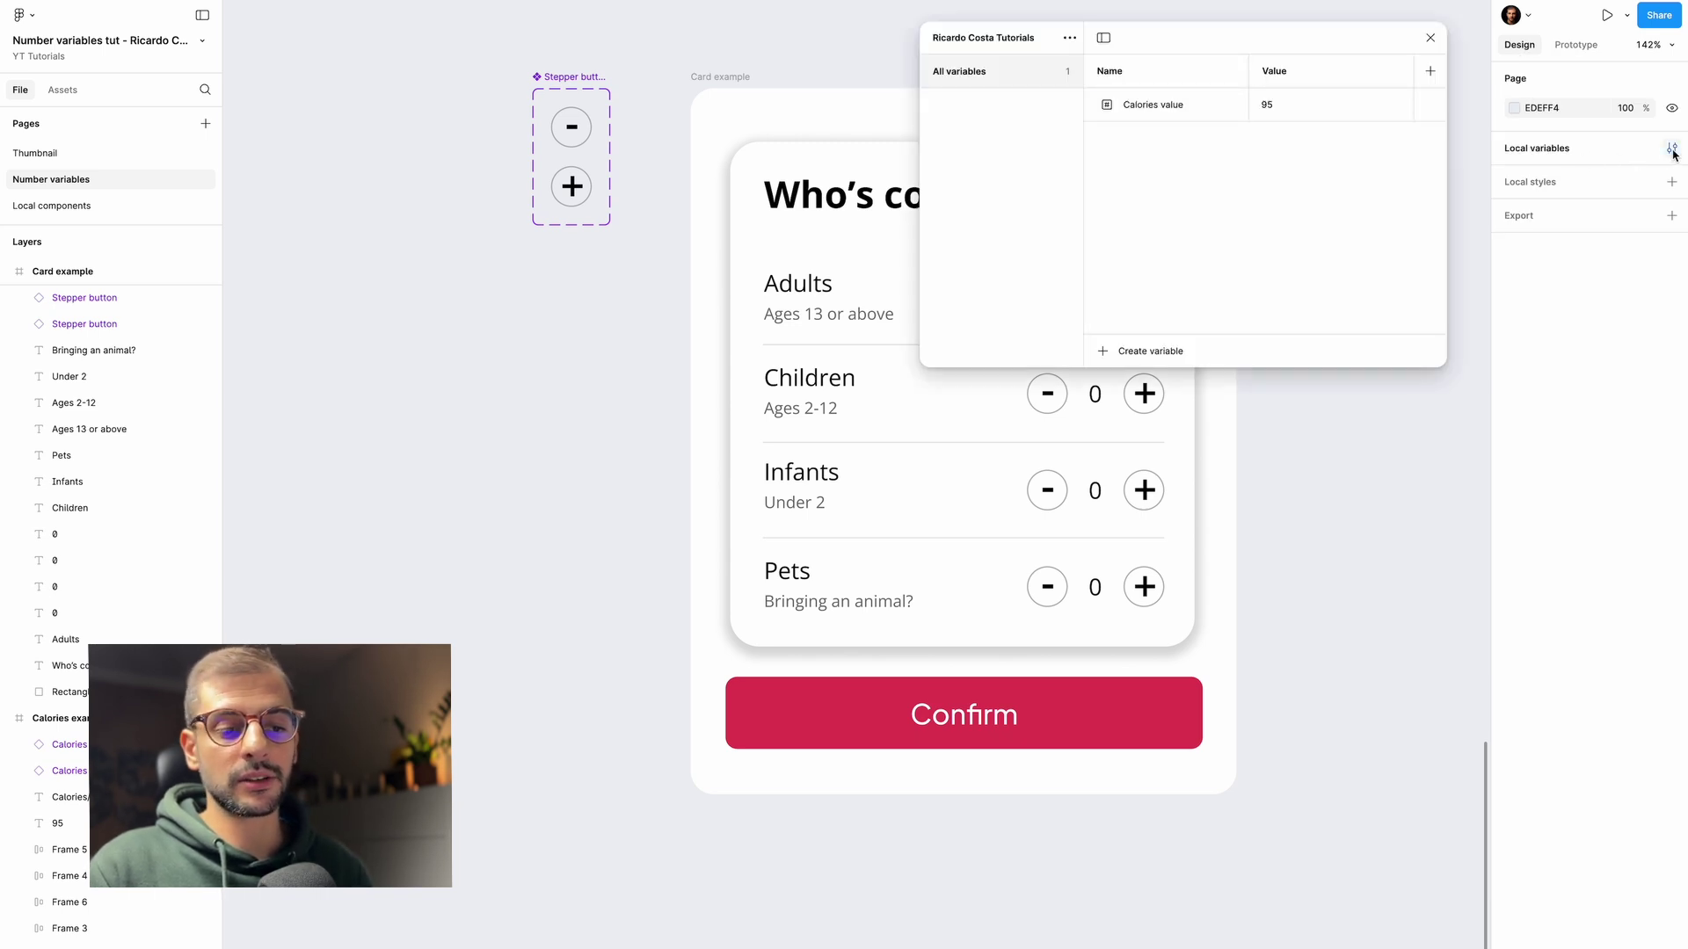
{"action": "left_click", "coordinate": [1144, 355]}
{"action": "left_click", "coordinate": [1145, 402]}
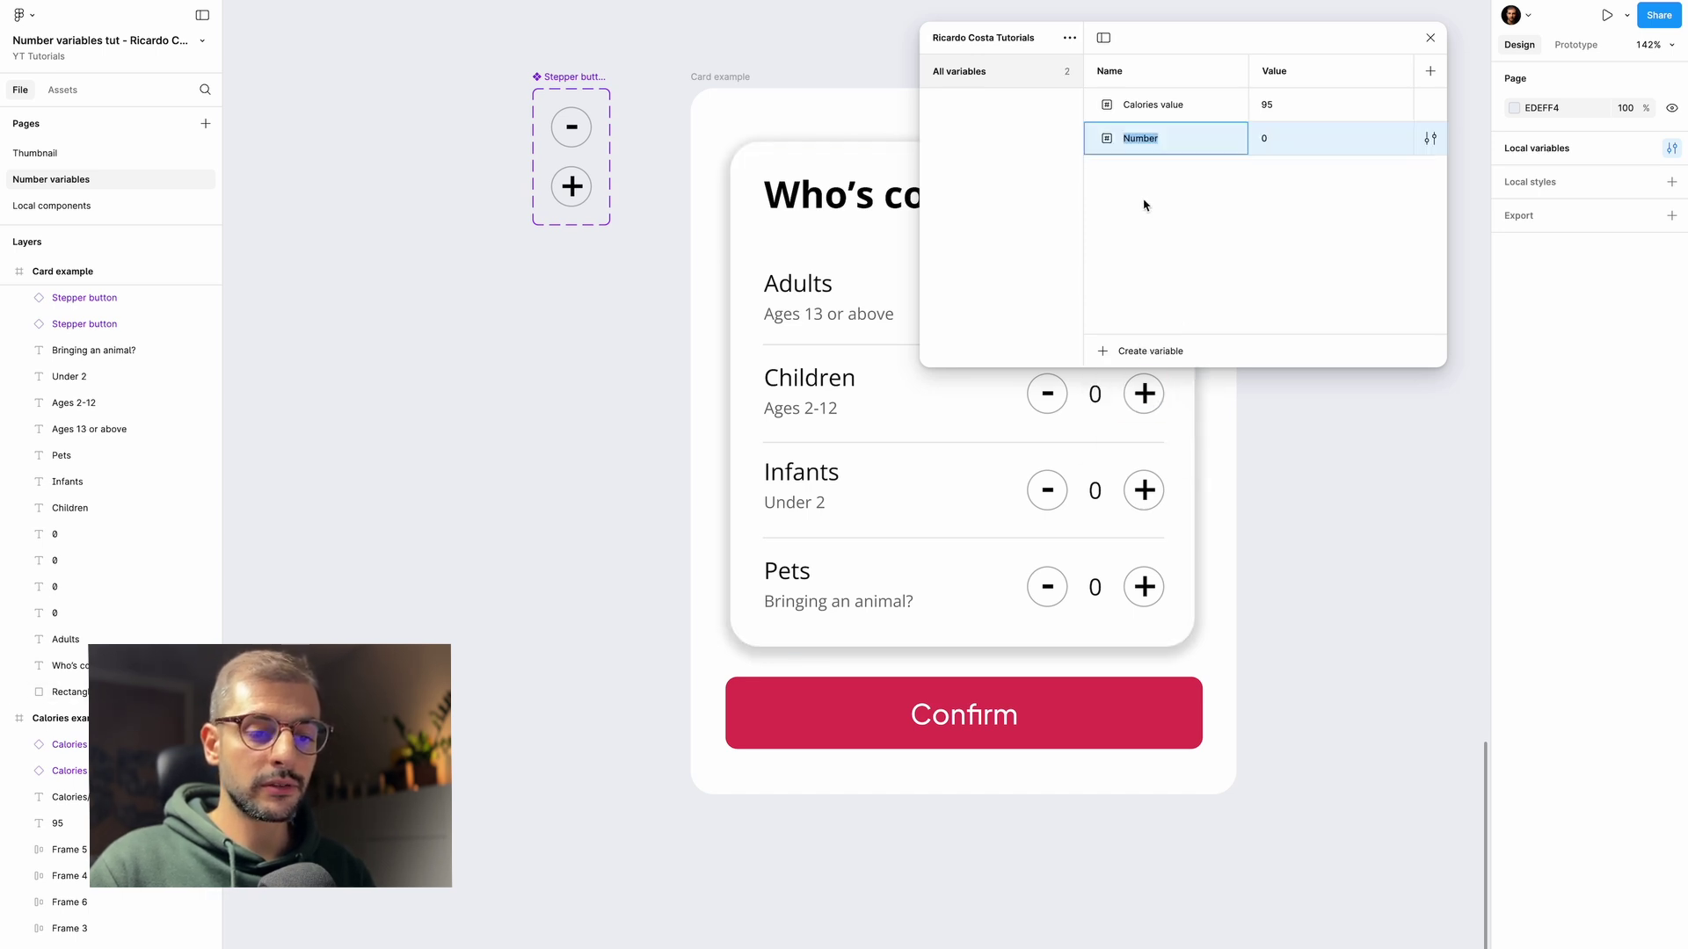
{"action": "type", "text": "Adu"}
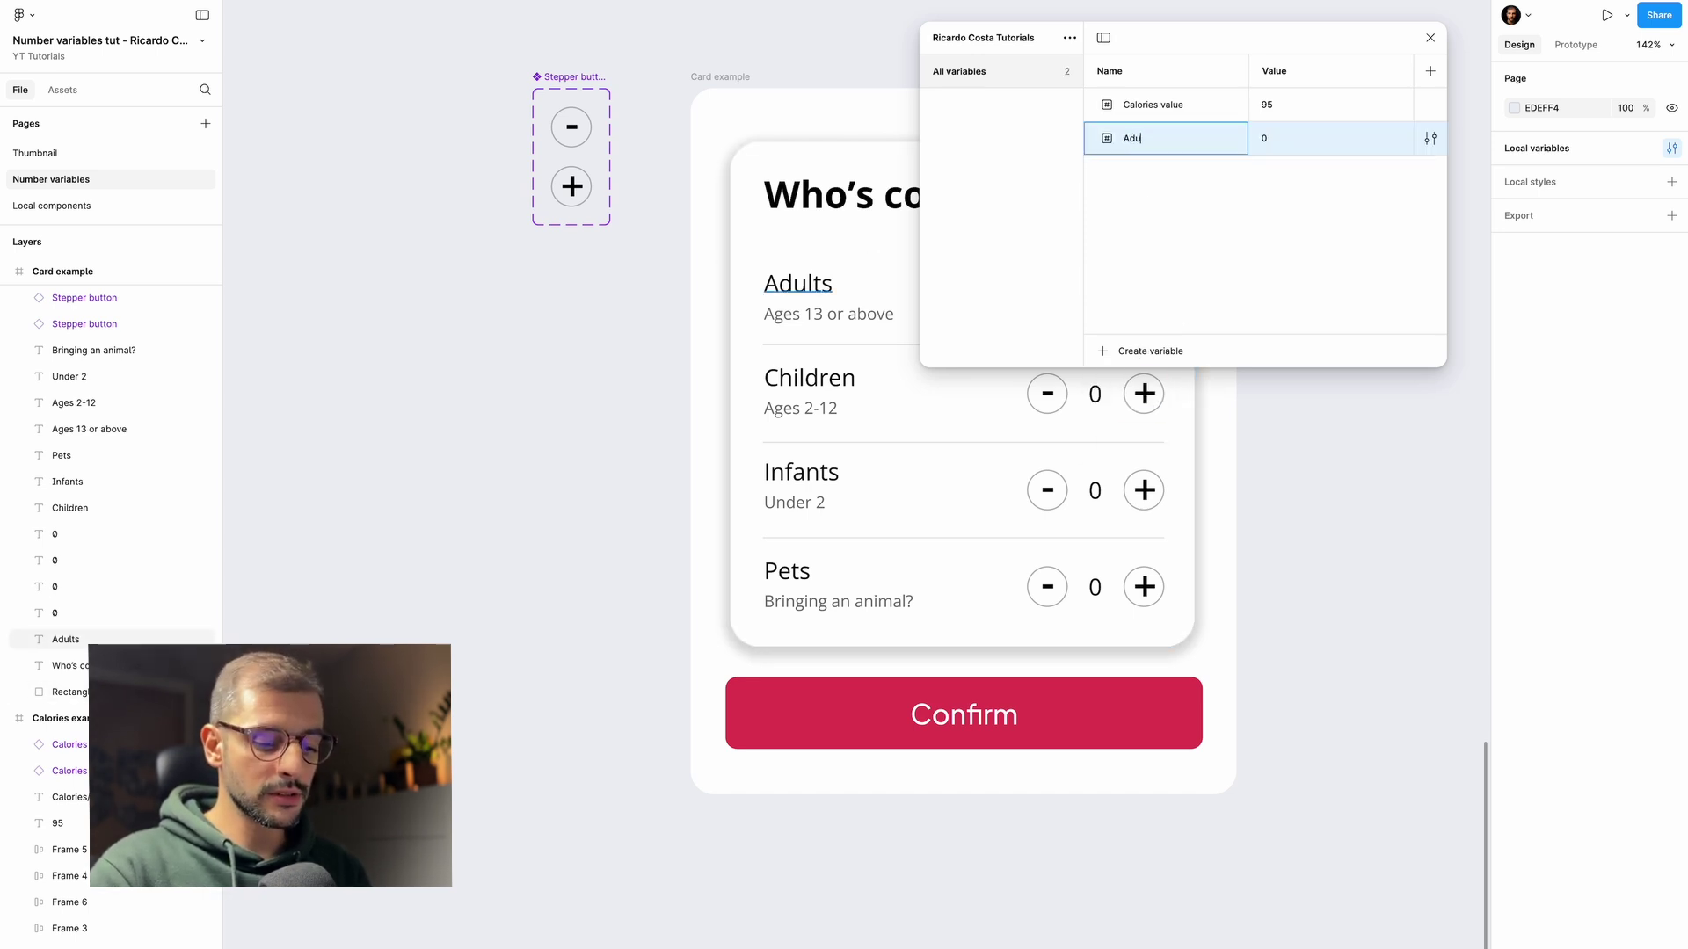
{"action": "type", "text": "lts value"}
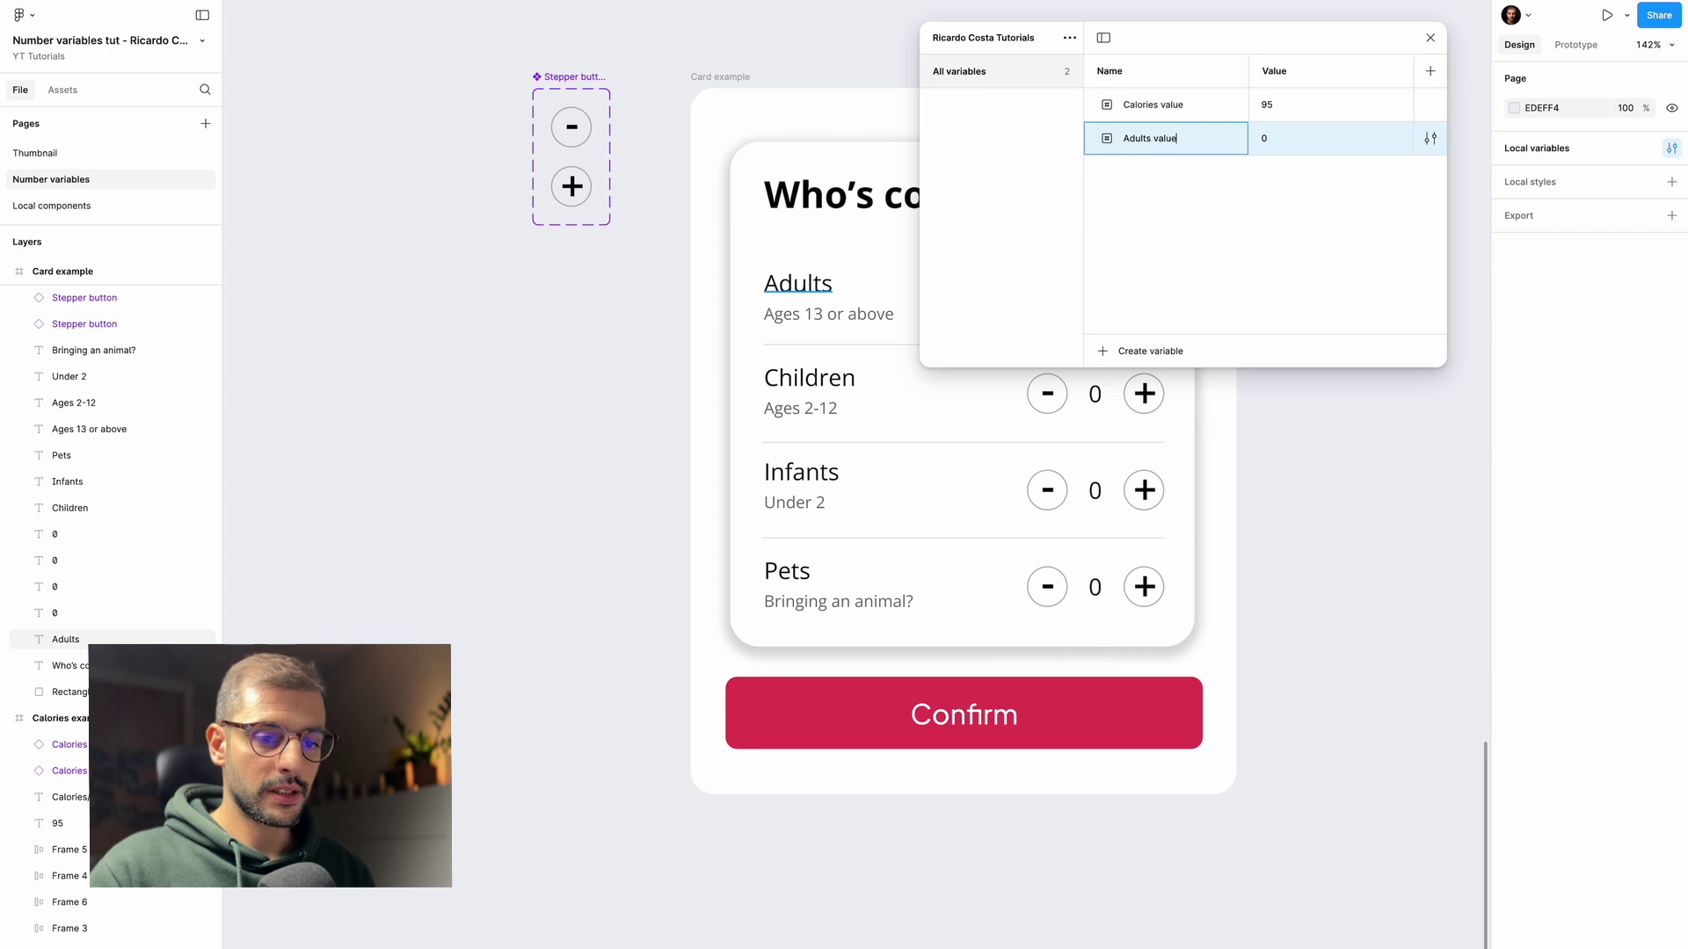
{"action": "left_click", "coordinate": [1138, 250]}
- Create two more local number variables named Children and Infants
{"action": "left_click", "coordinate": [1147, 351]}
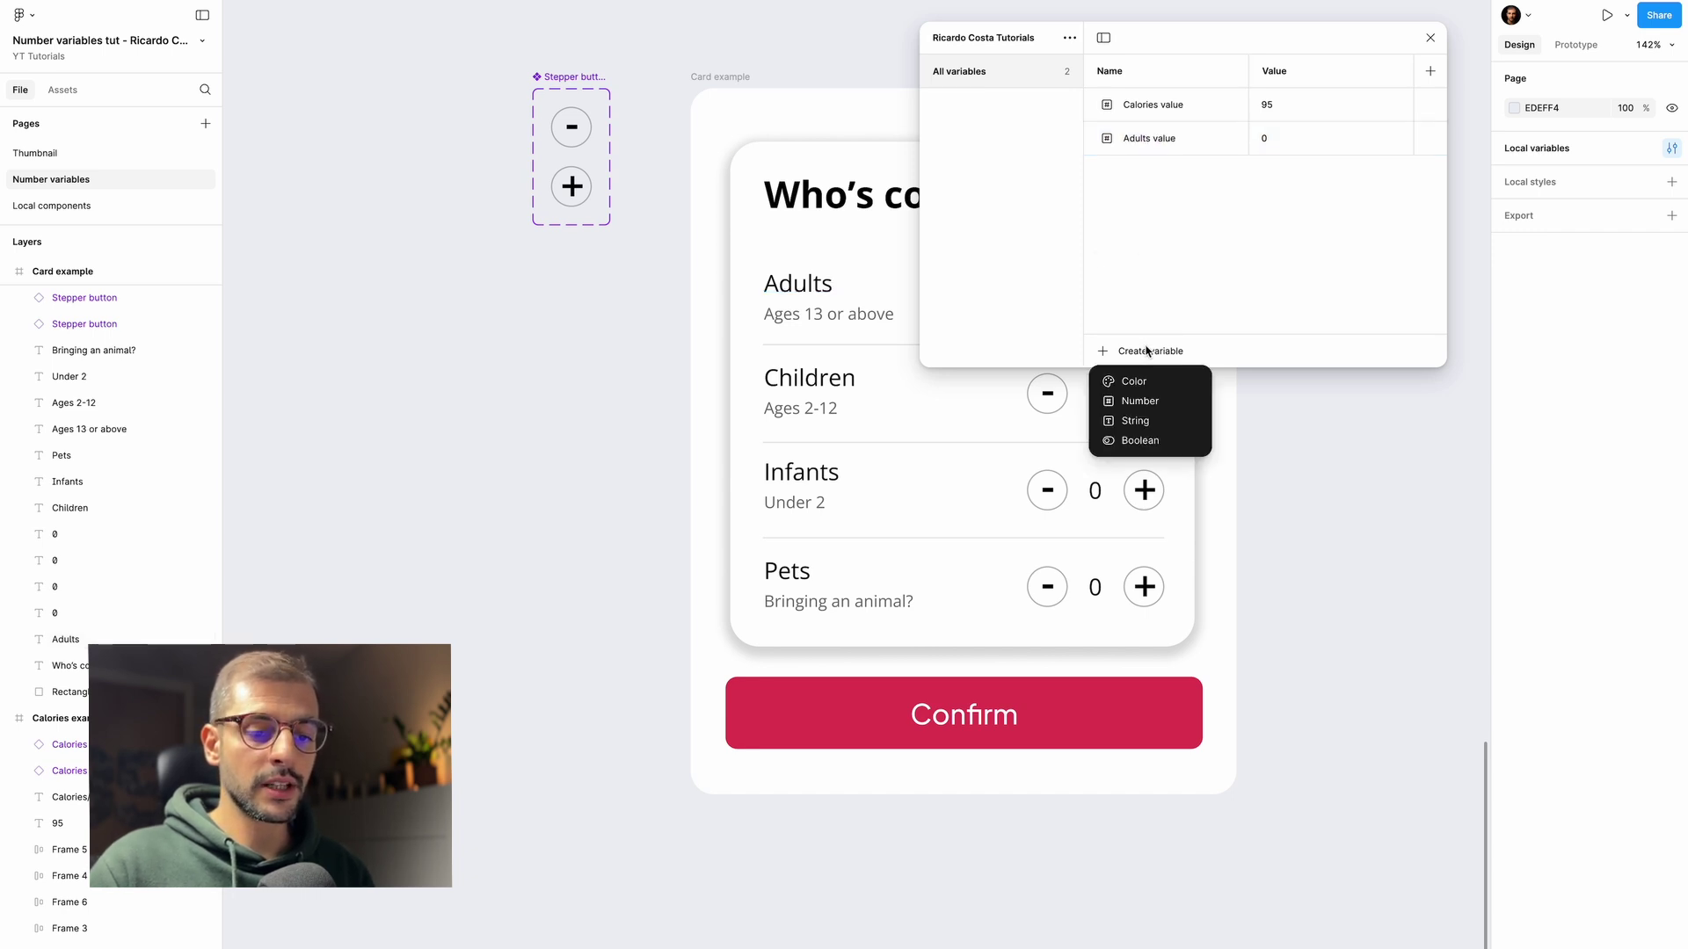
{"action": "left_click", "coordinate": [1143, 401]}
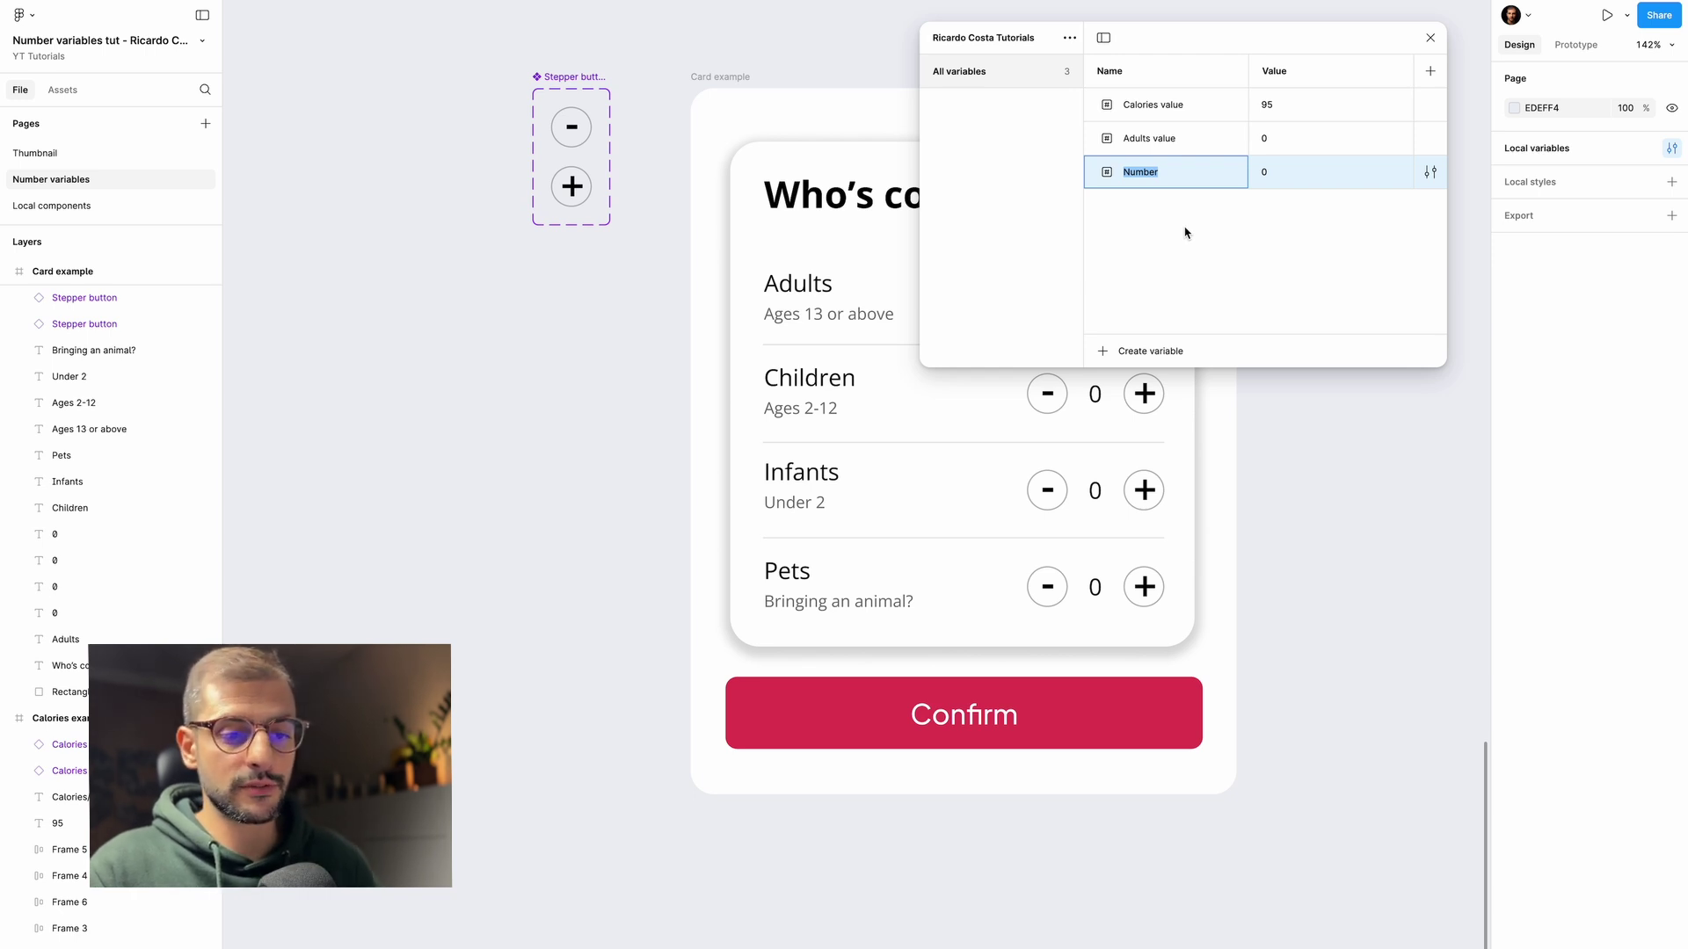
{"action": "type", "text": "Children"}
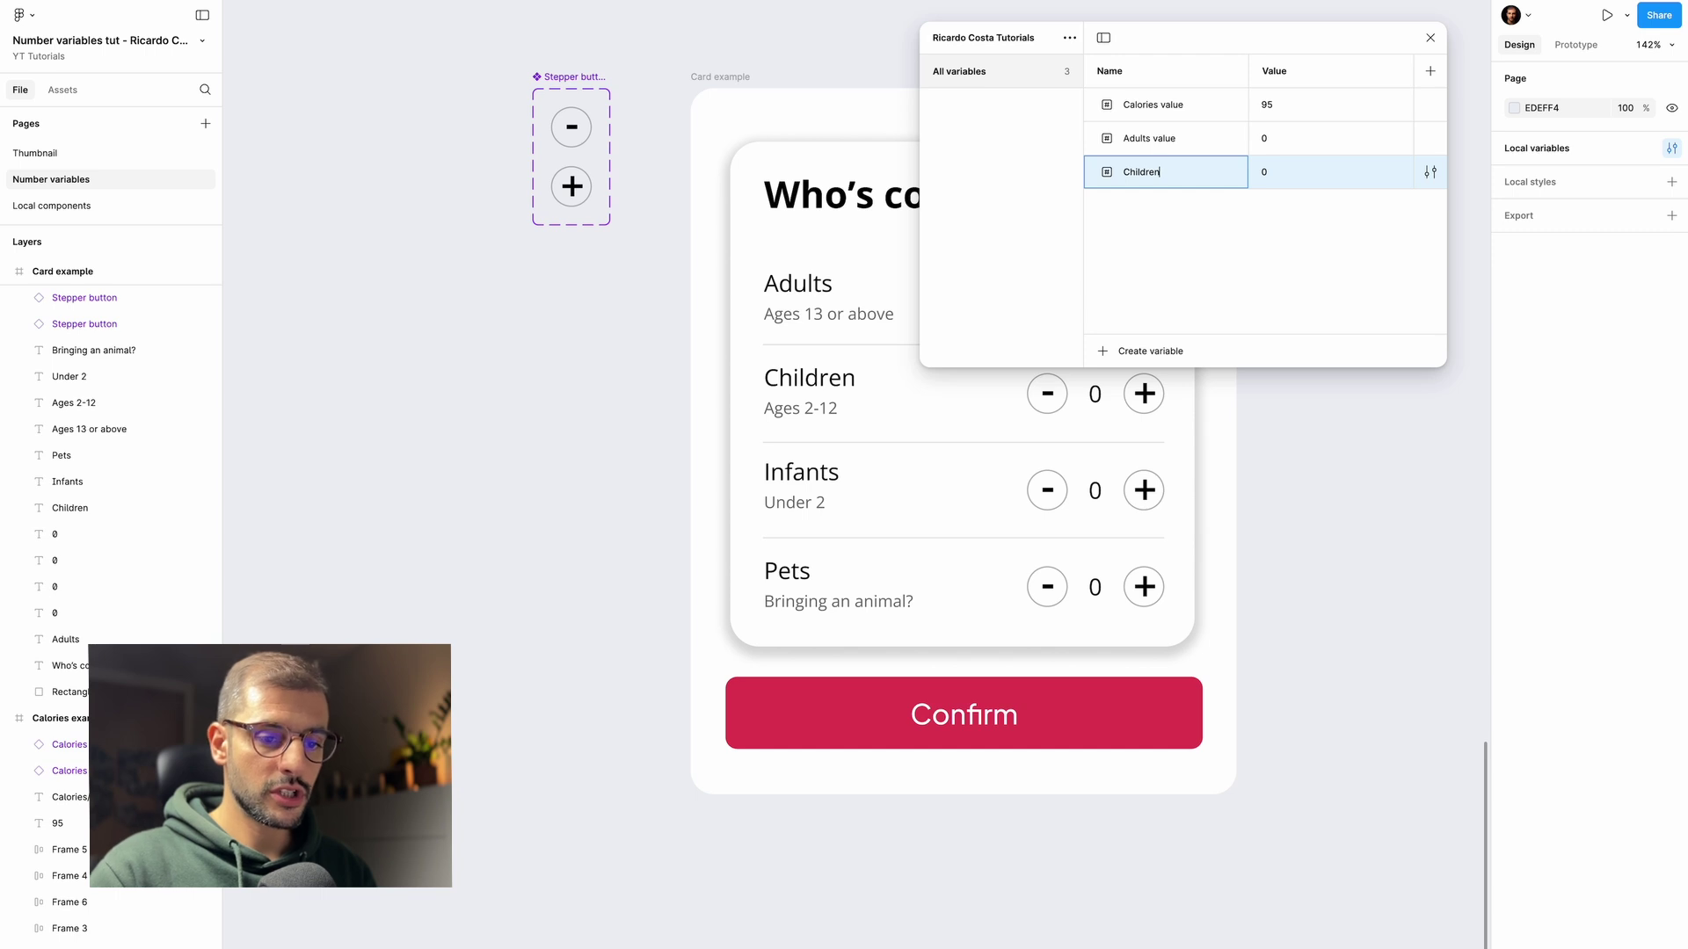
{"action": "left_click", "coordinate": [1147, 353]}
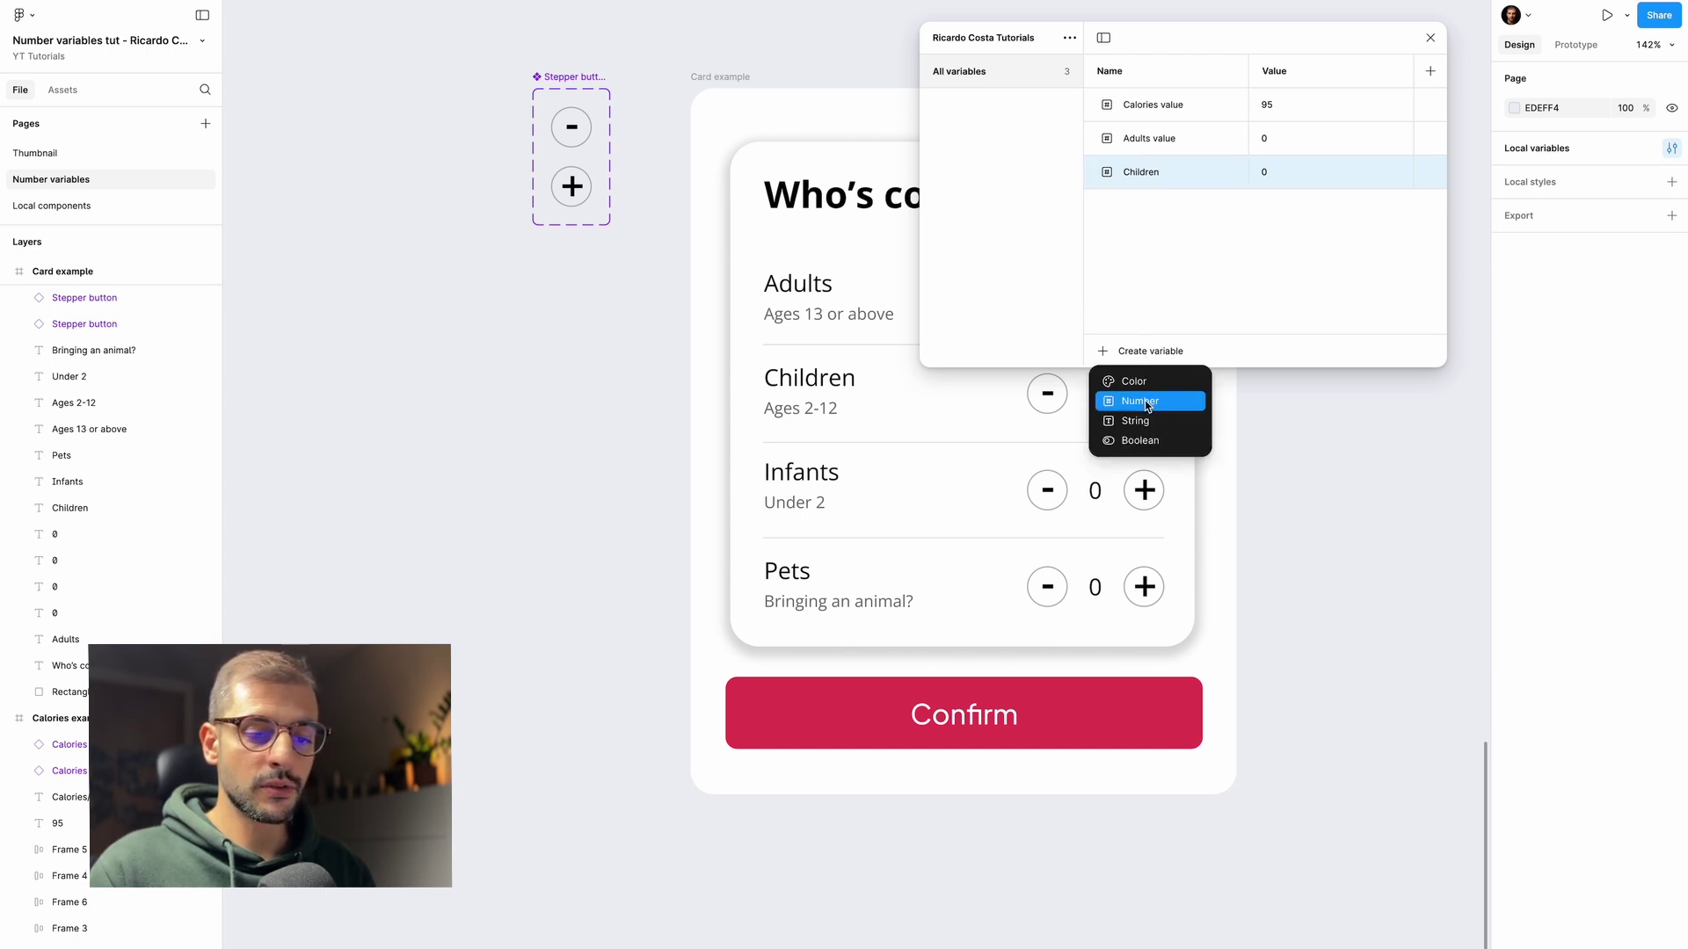
{"action": "left_click", "coordinate": [1147, 402]}
{"action": "type", "text": "I"}
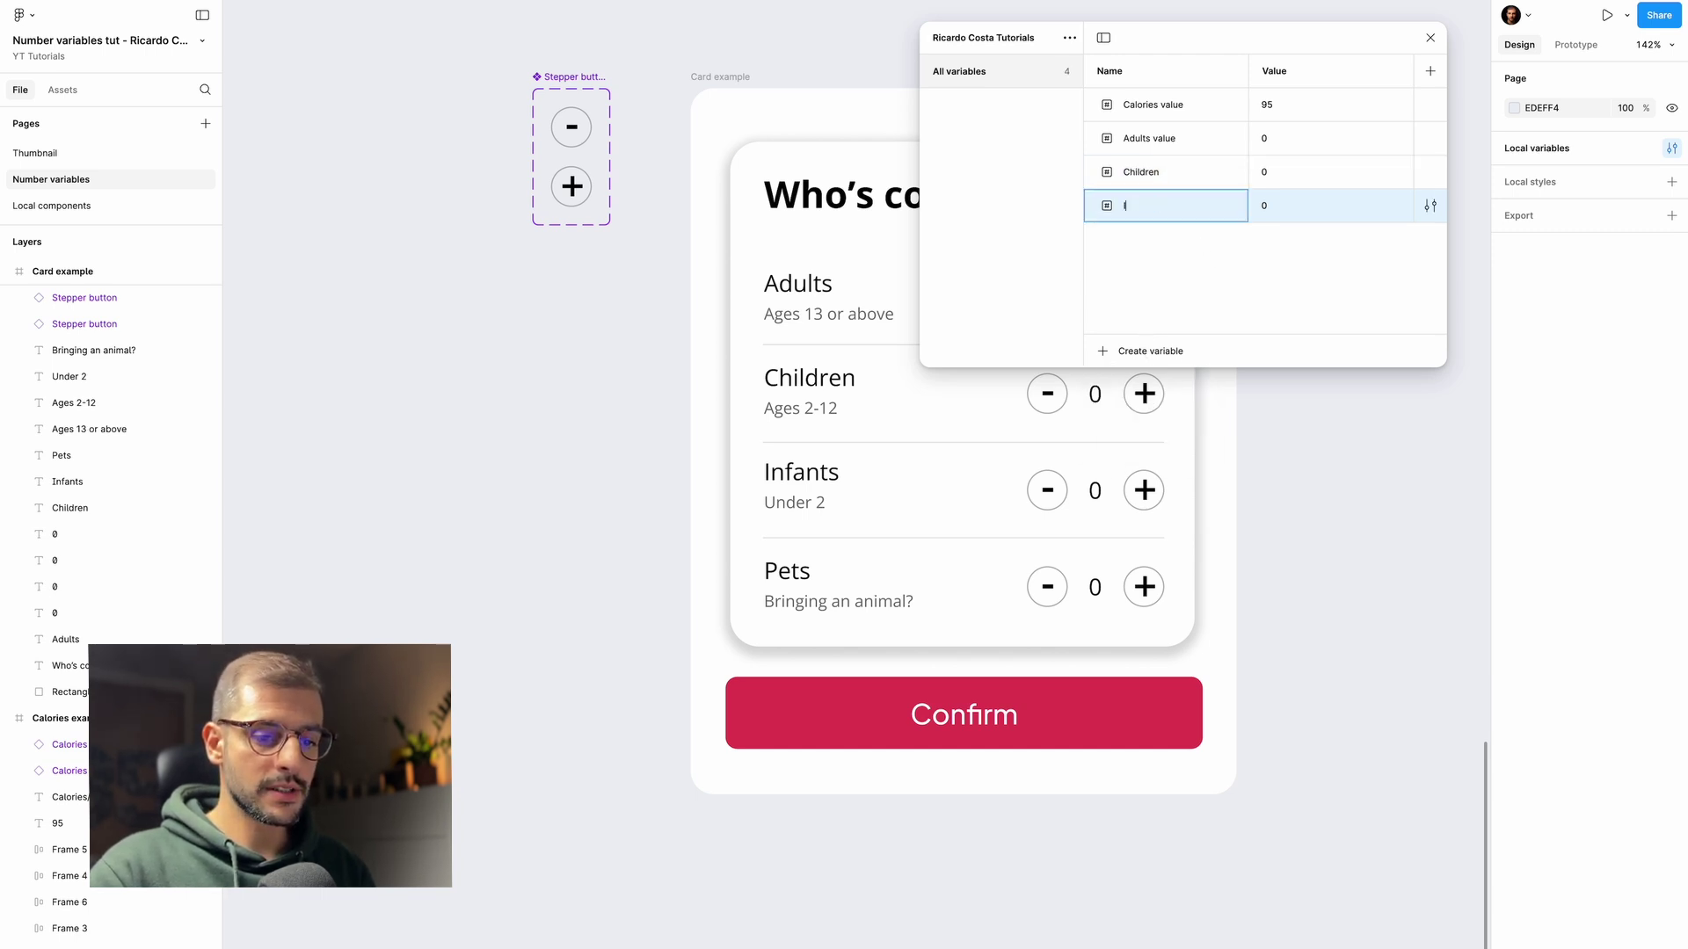
{"action": "type", "text": "Onants"}
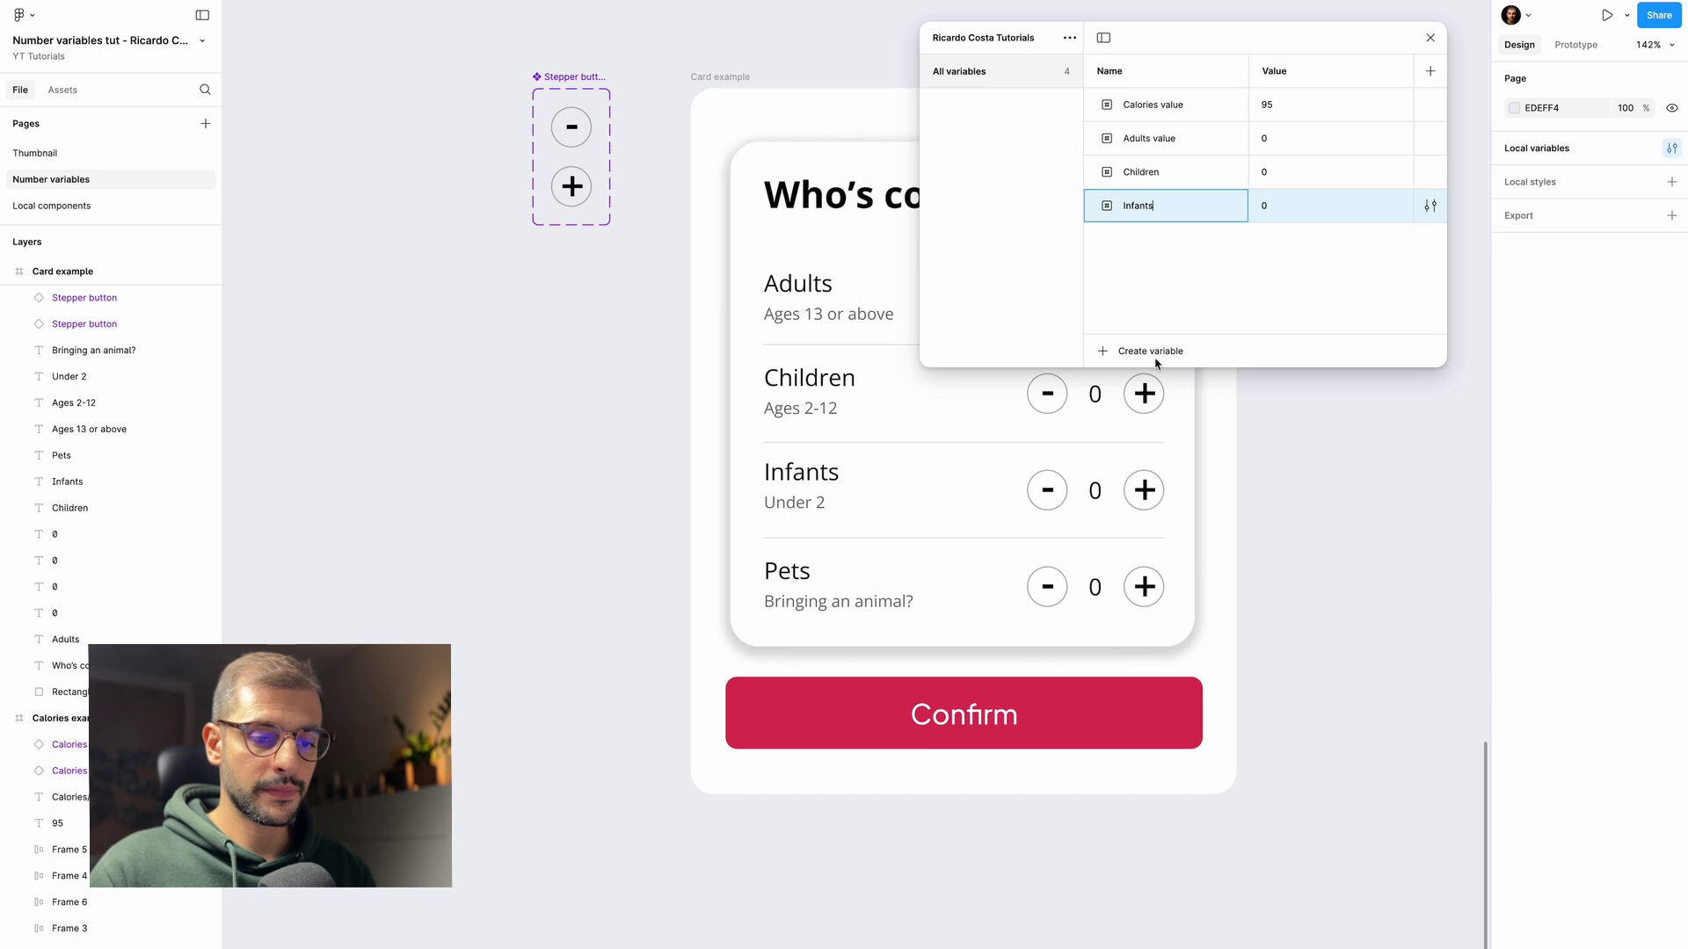
- Add a local number variable named Pets
{"action": "left_click", "coordinate": [1142, 352]}
{"action": "left_click", "coordinate": [1153, 400]}
{"action": "type", "text": "Pets"}
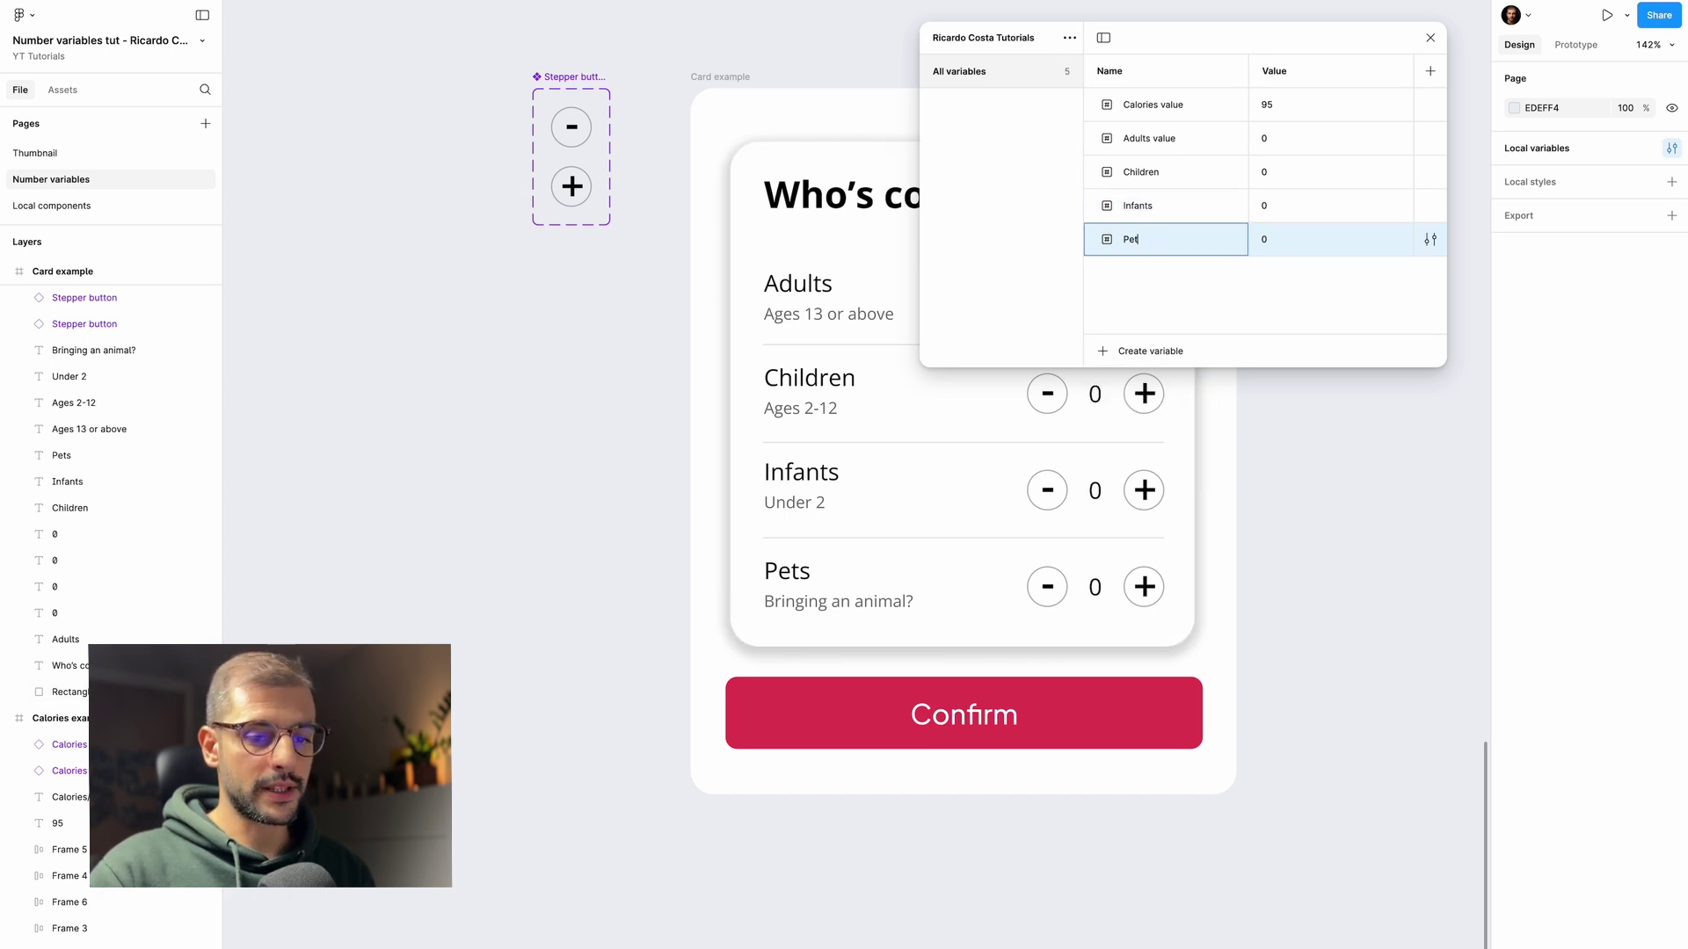
{"action": "key", "text": "Return"}
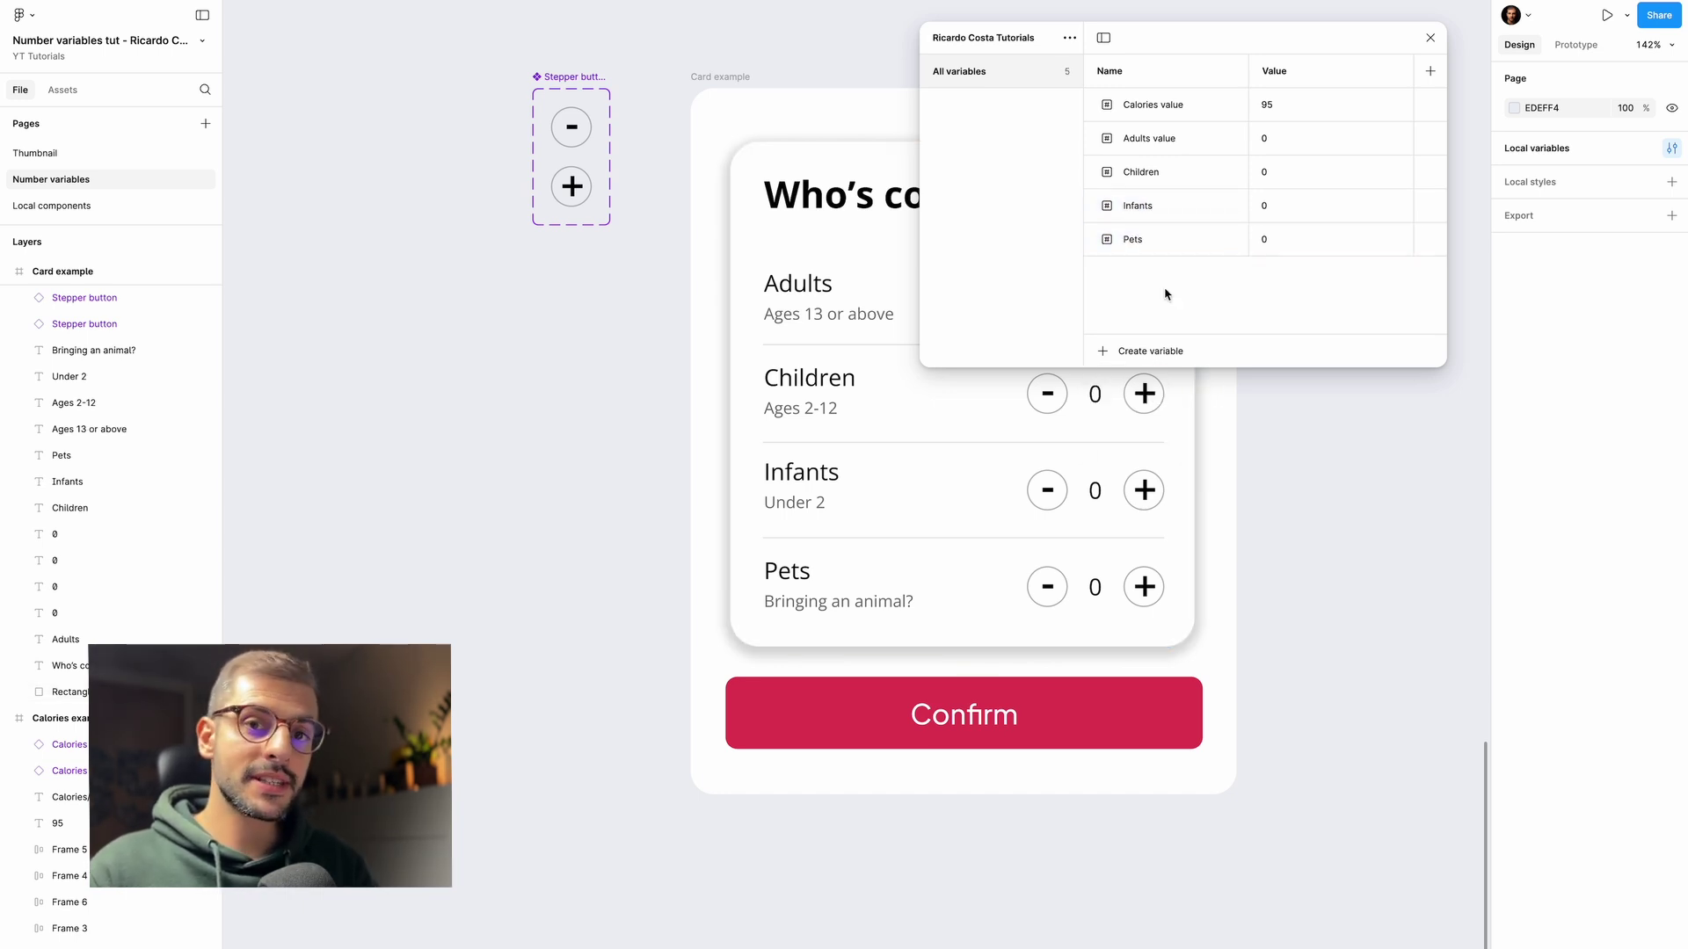
- Group the Adults value, Children, Infants and Pets variables into a new group named Card example
{"action": "left_click", "coordinate": [1178, 244]}
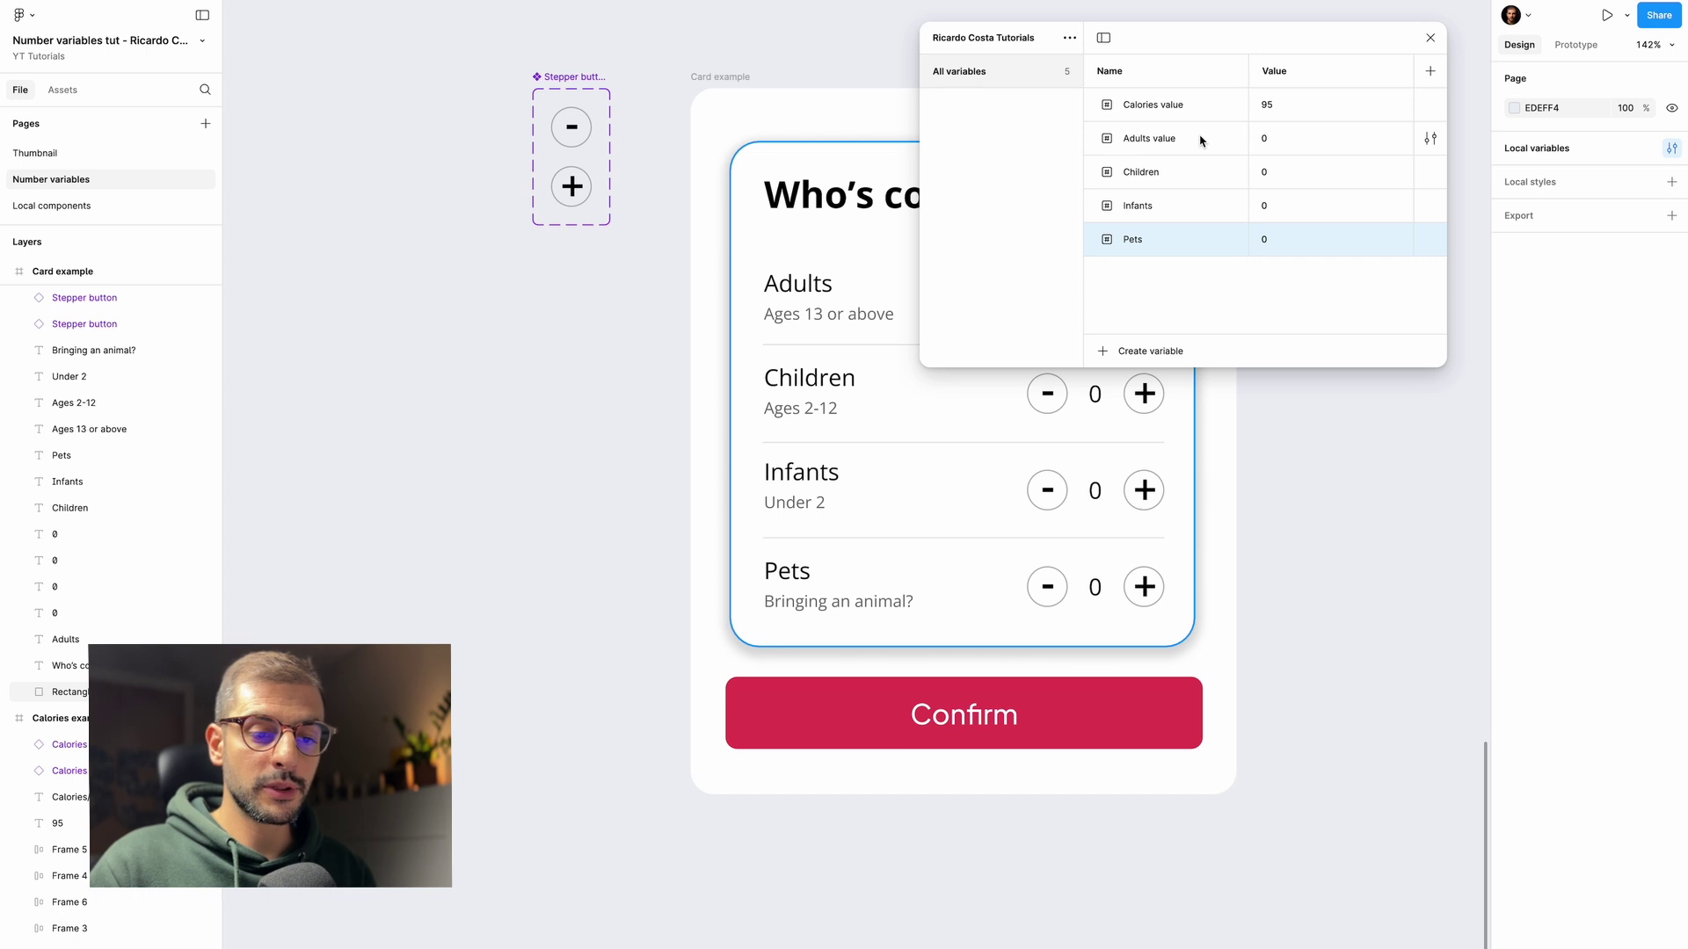
{"action": "left_click", "coordinate": [1201, 141], "text": "shift"}
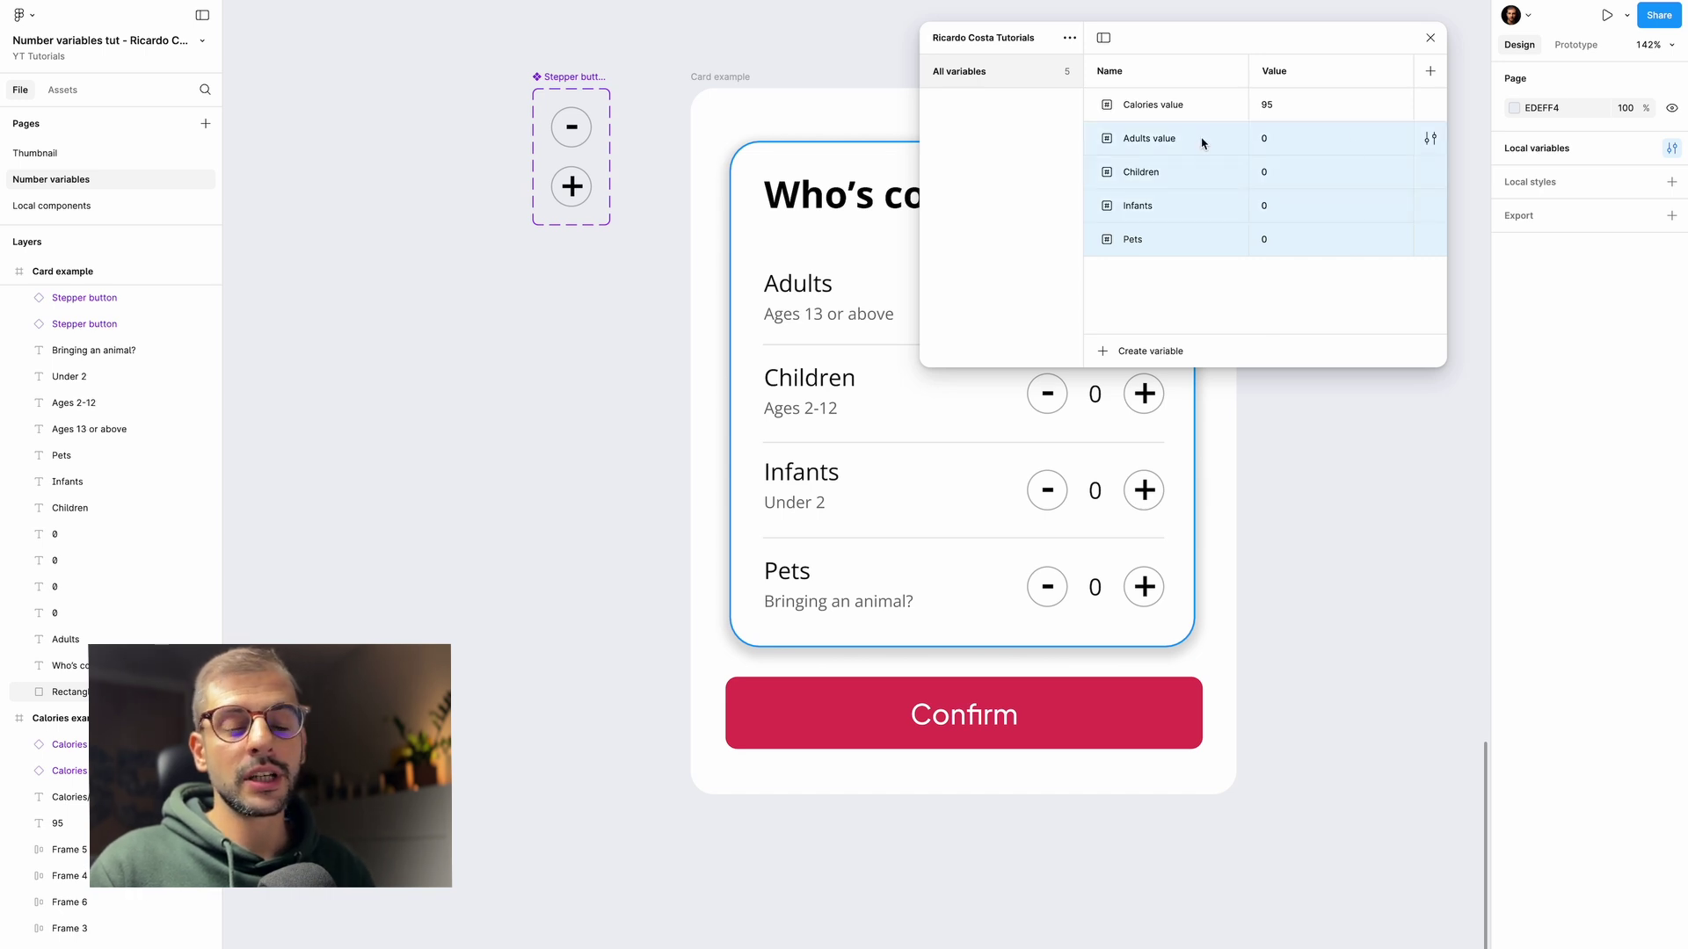
{"action": "right_click", "coordinate": [1202, 142]}
{"action": "left_click", "coordinate": [1244, 151]}
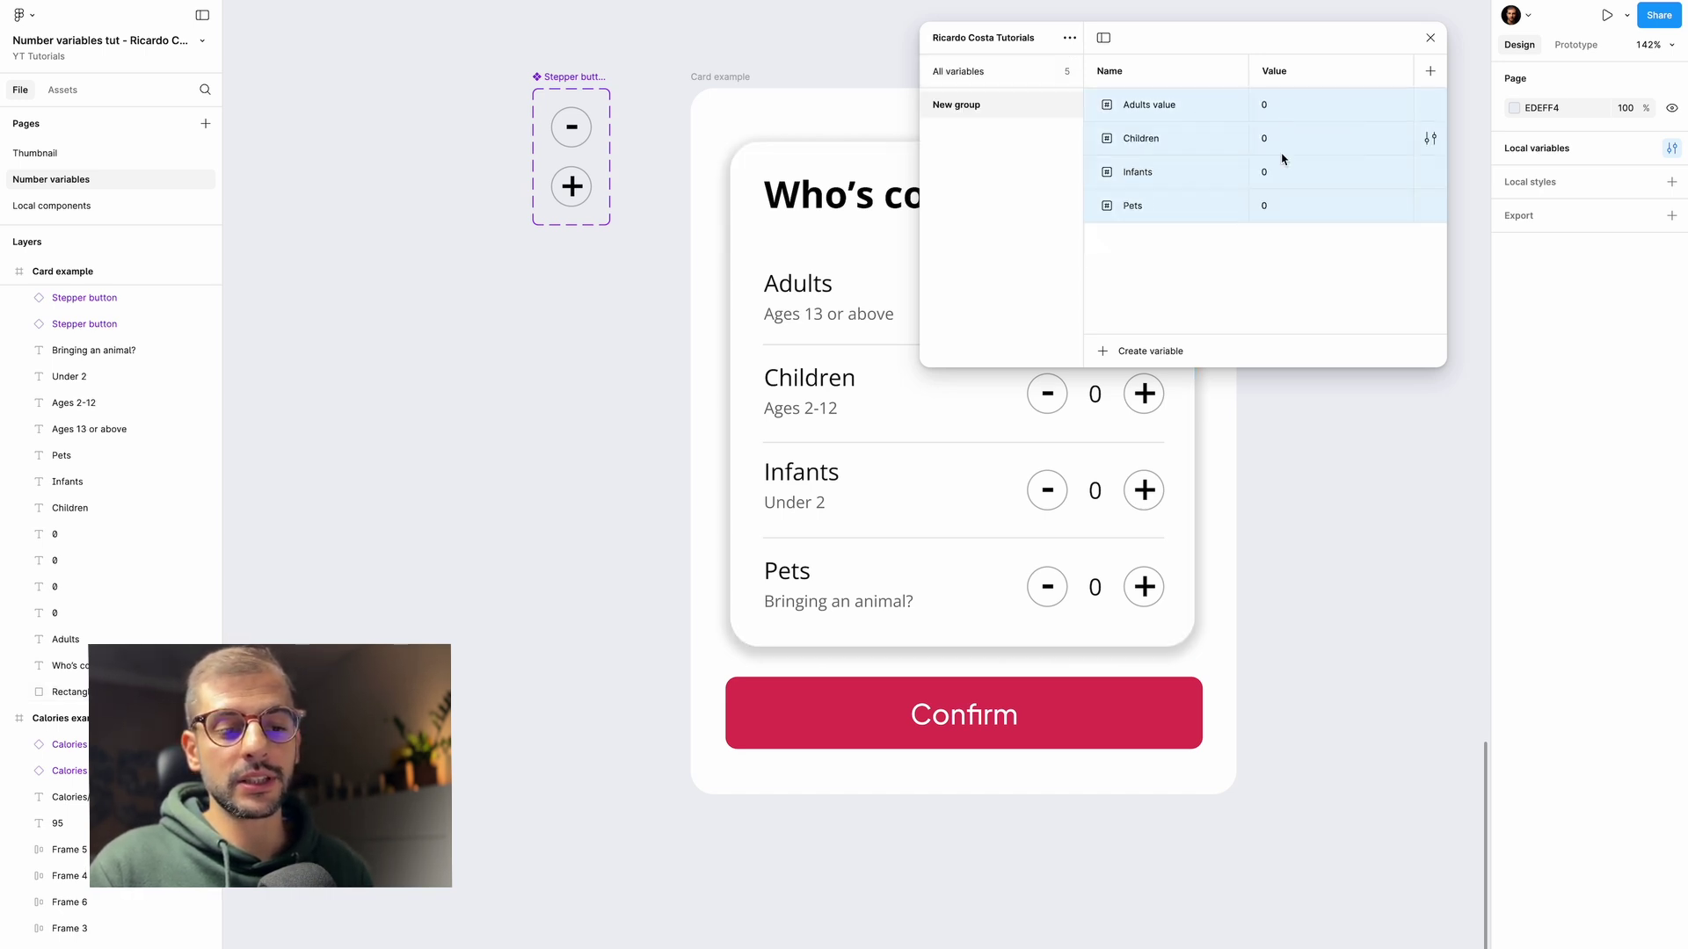
{"action": "right_click", "coordinate": [965, 109]}
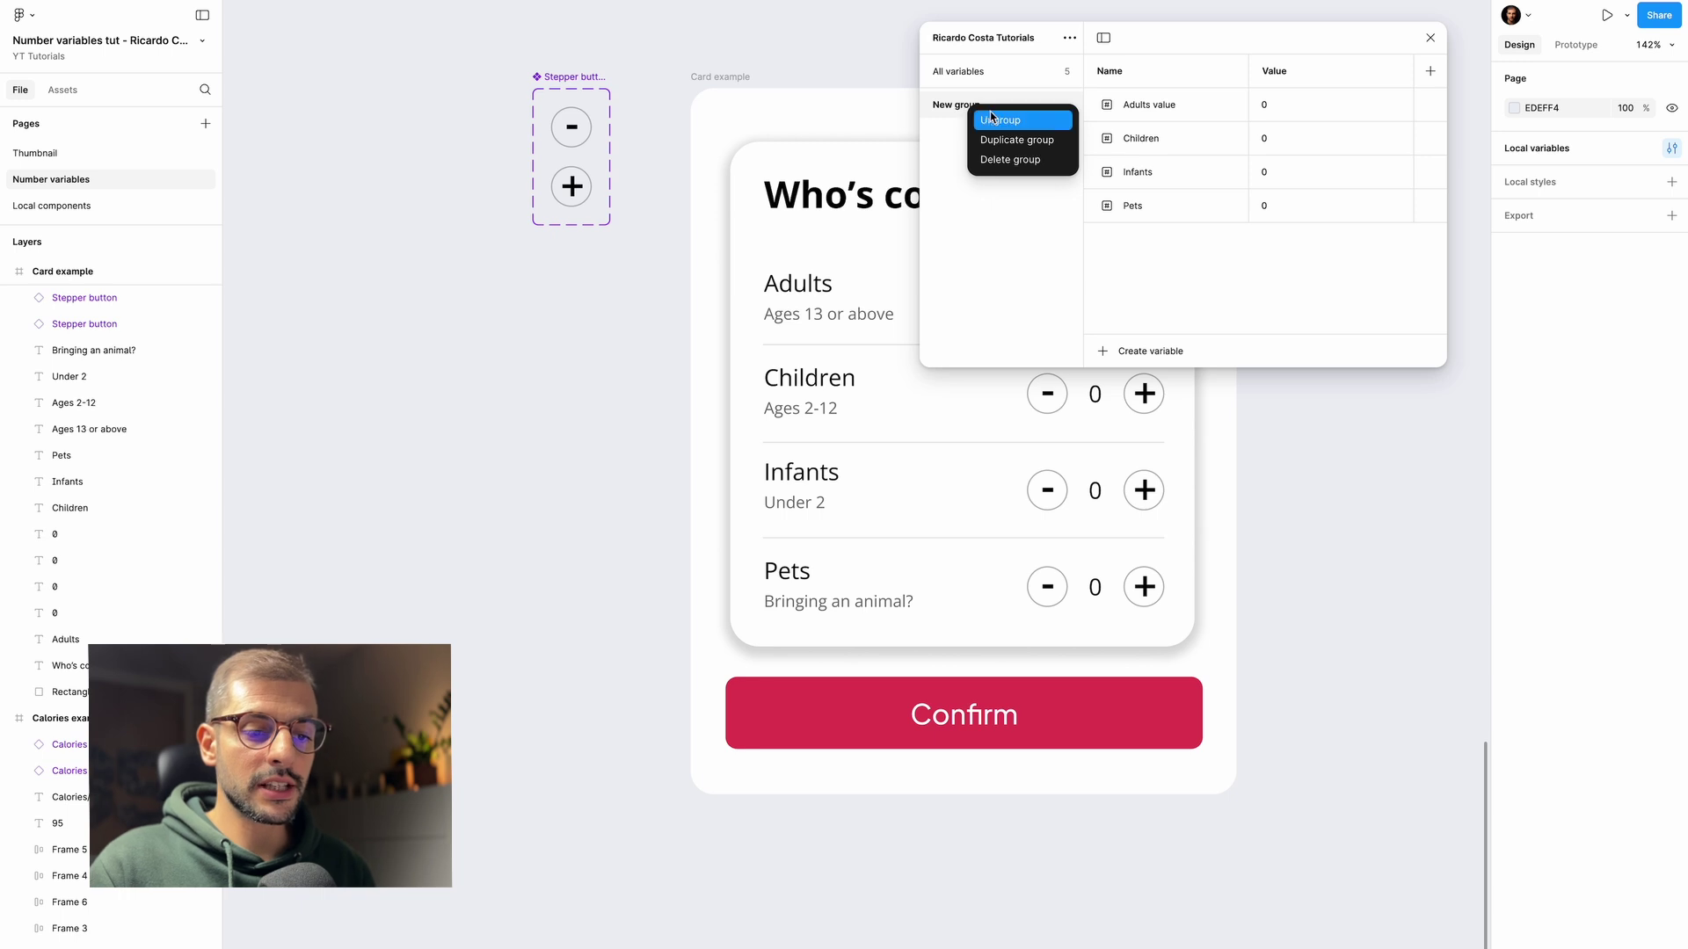
{"action": "left_click", "coordinate": [957, 104]}
{"action": "double_click", "coordinate": [956, 107]}
{"action": "type", "text": "Card example"}
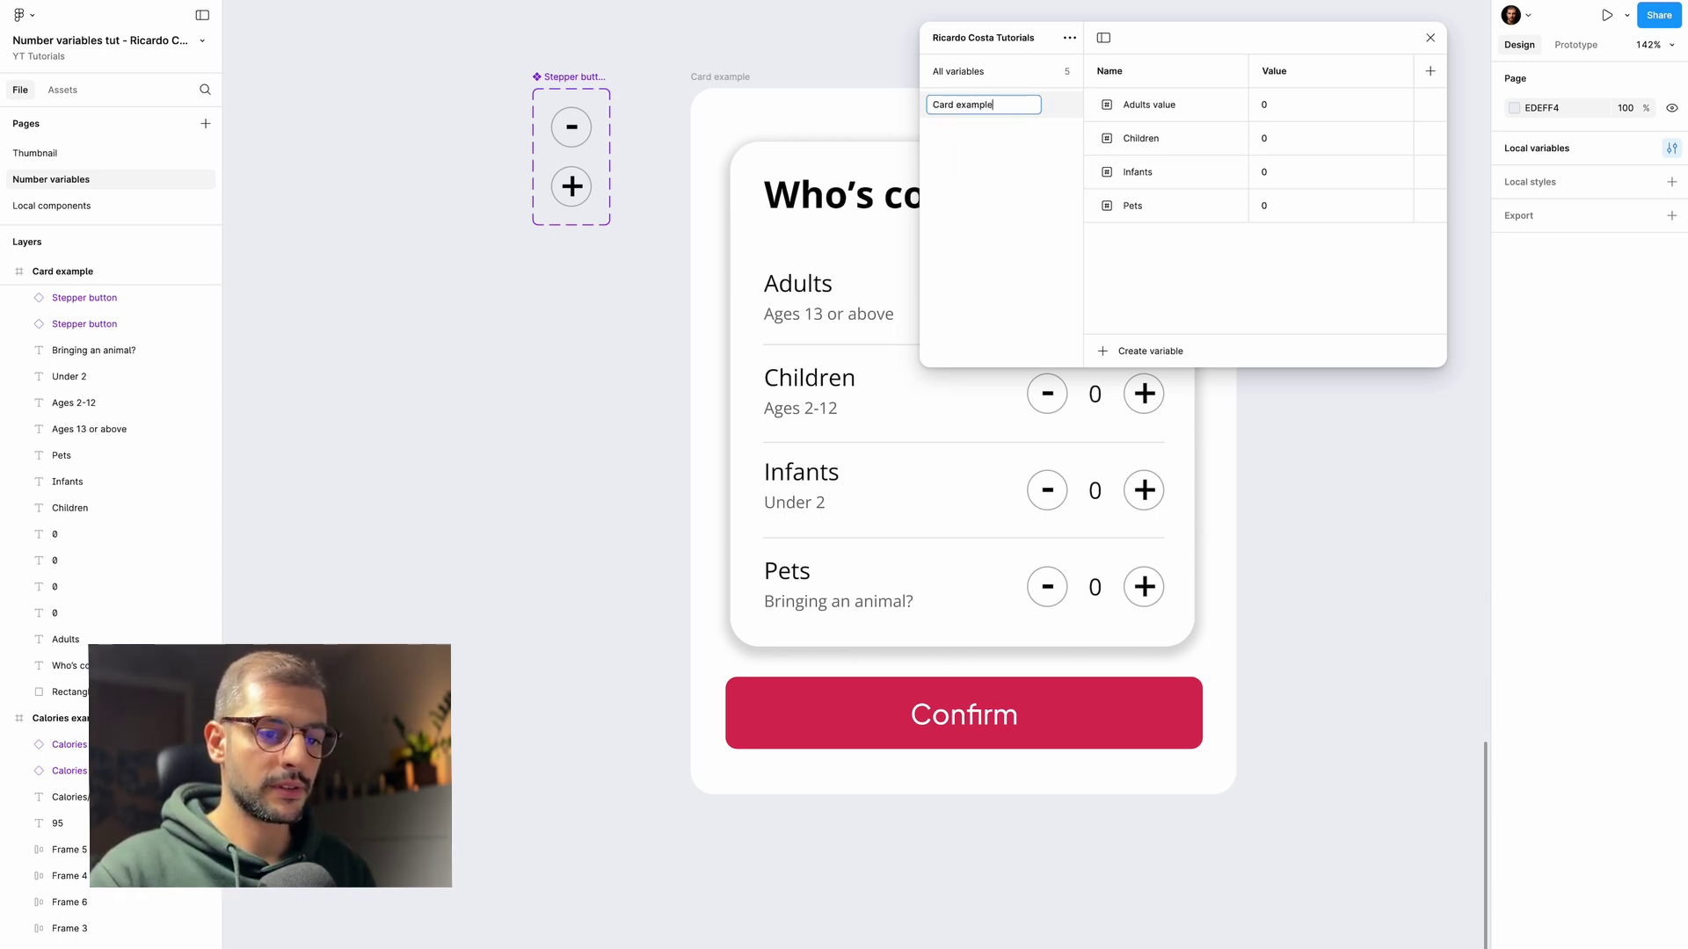
{"action": "left_click", "coordinate": [978, 71]}
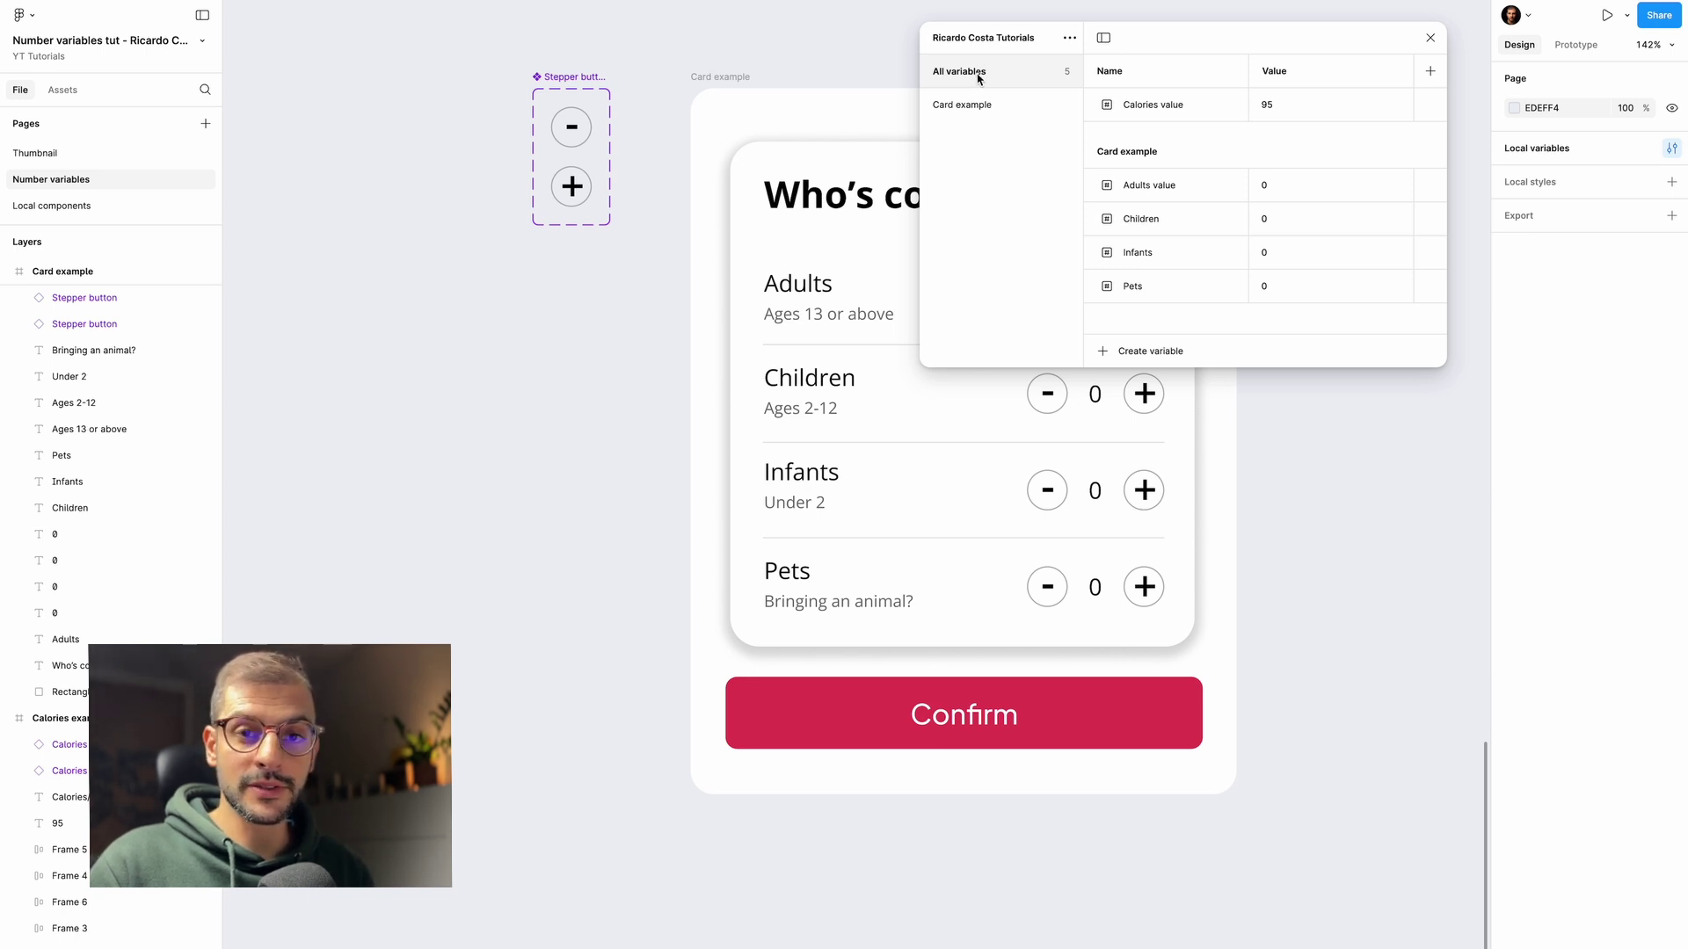
{"action": "left_click", "coordinate": [978, 109]}
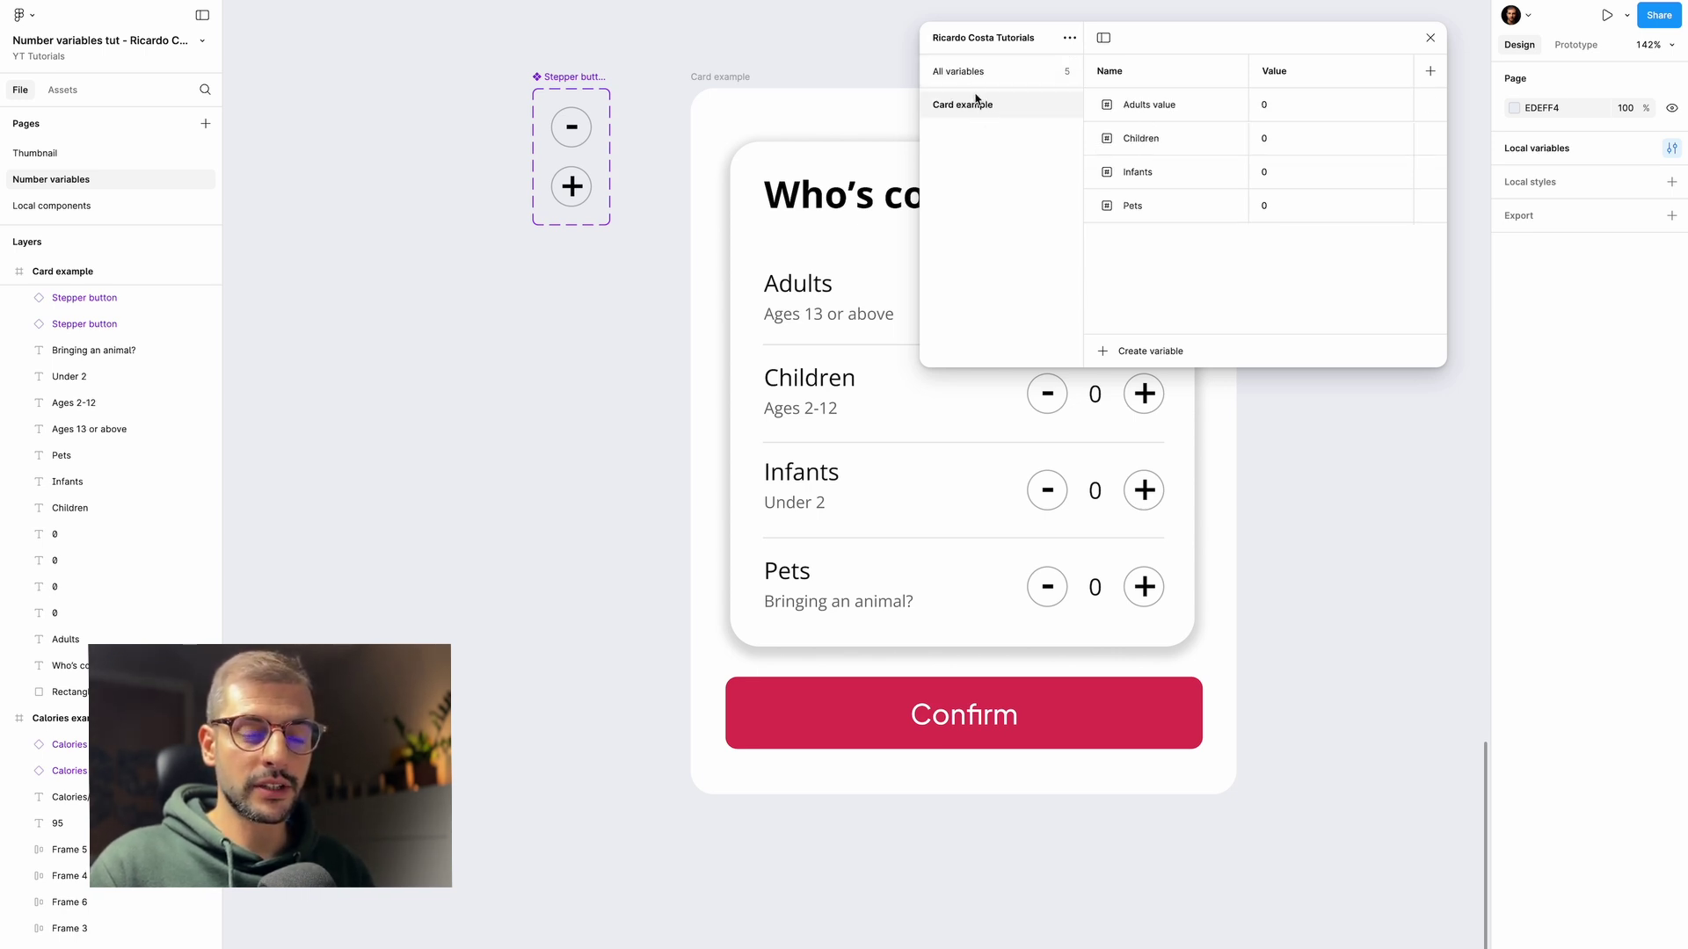
- Put the Calories value variable into its own group named Calories example and close the local variables window
{"action": "left_click", "coordinate": [974, 73]}
{"action": "right_click", "coordinate": [1161, 103]}
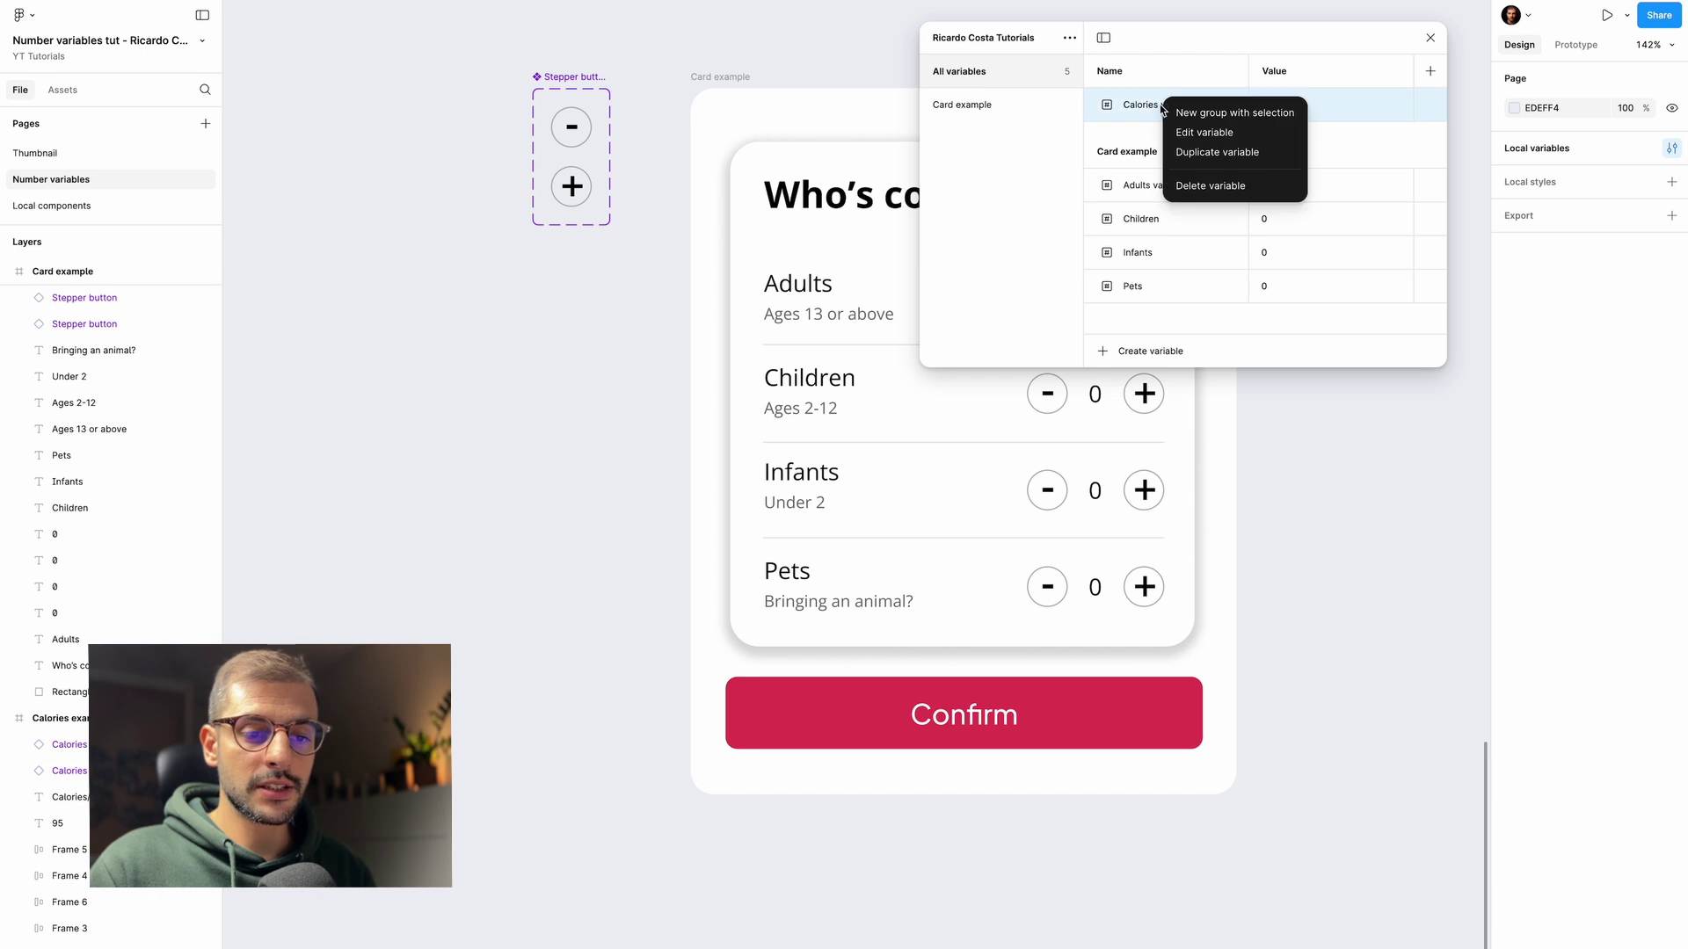
{"action": "left_click", "coordinate": [1234, 114]}
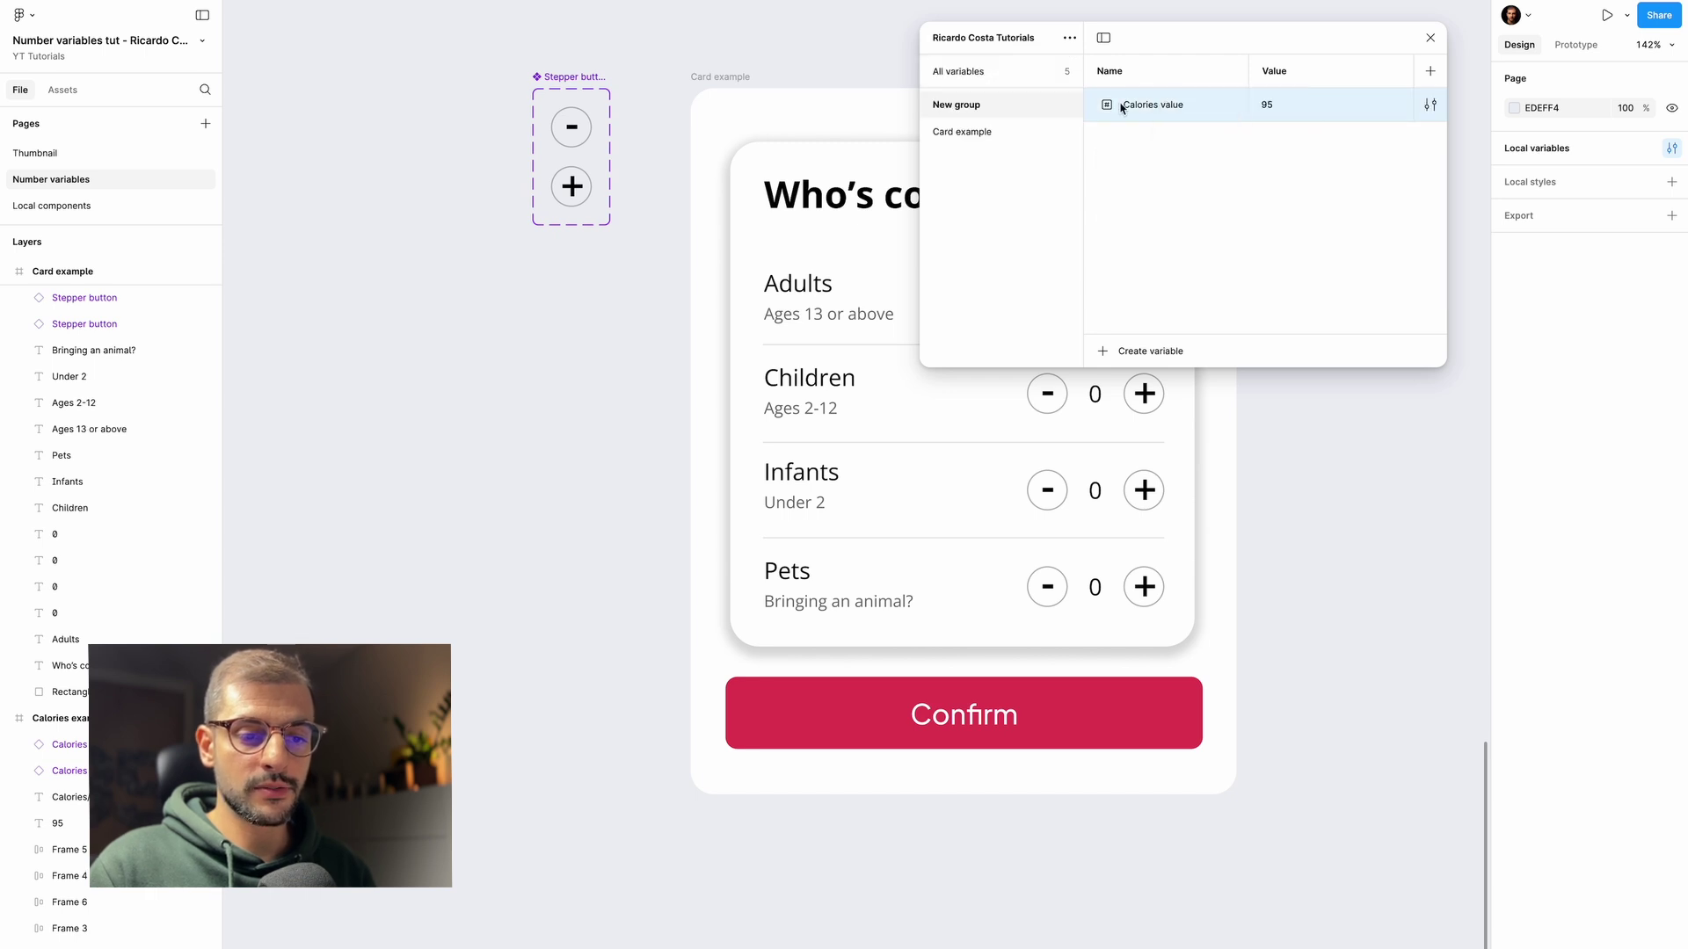
{"action": "left_click", "coordinate": [968, 109]}
{"action": "right_click", "coordinate": [968, 109]}
{"action": "double_click", "coordinate": [959, 110]}
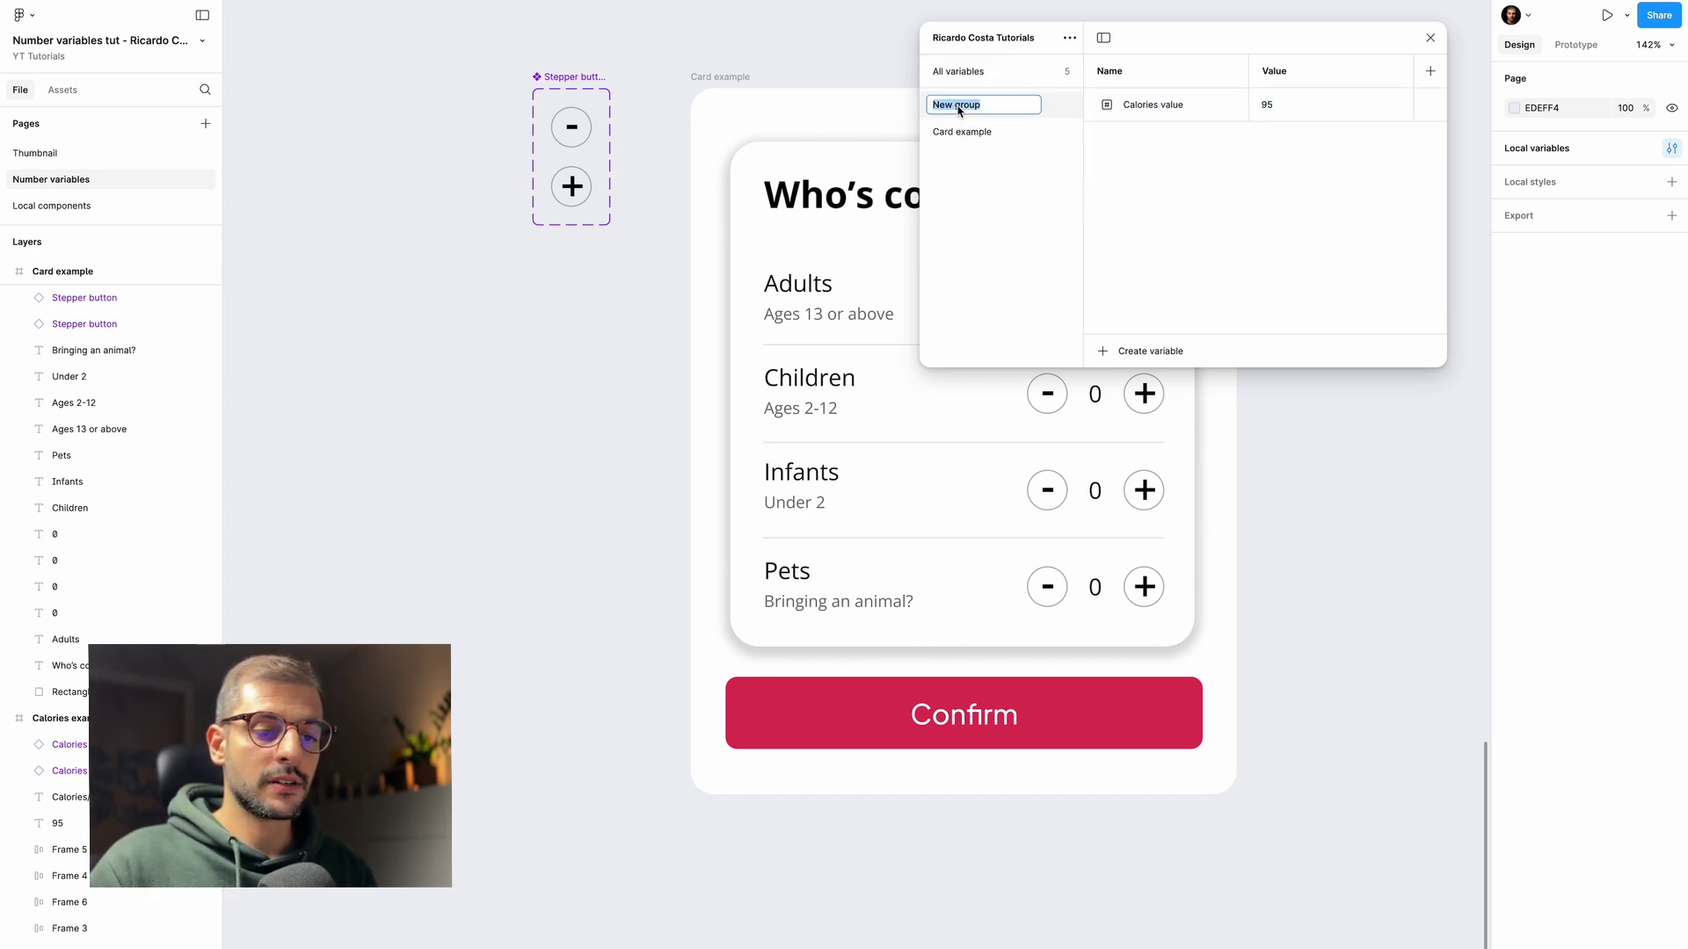
{"action": "type", "text": "Calorie"}
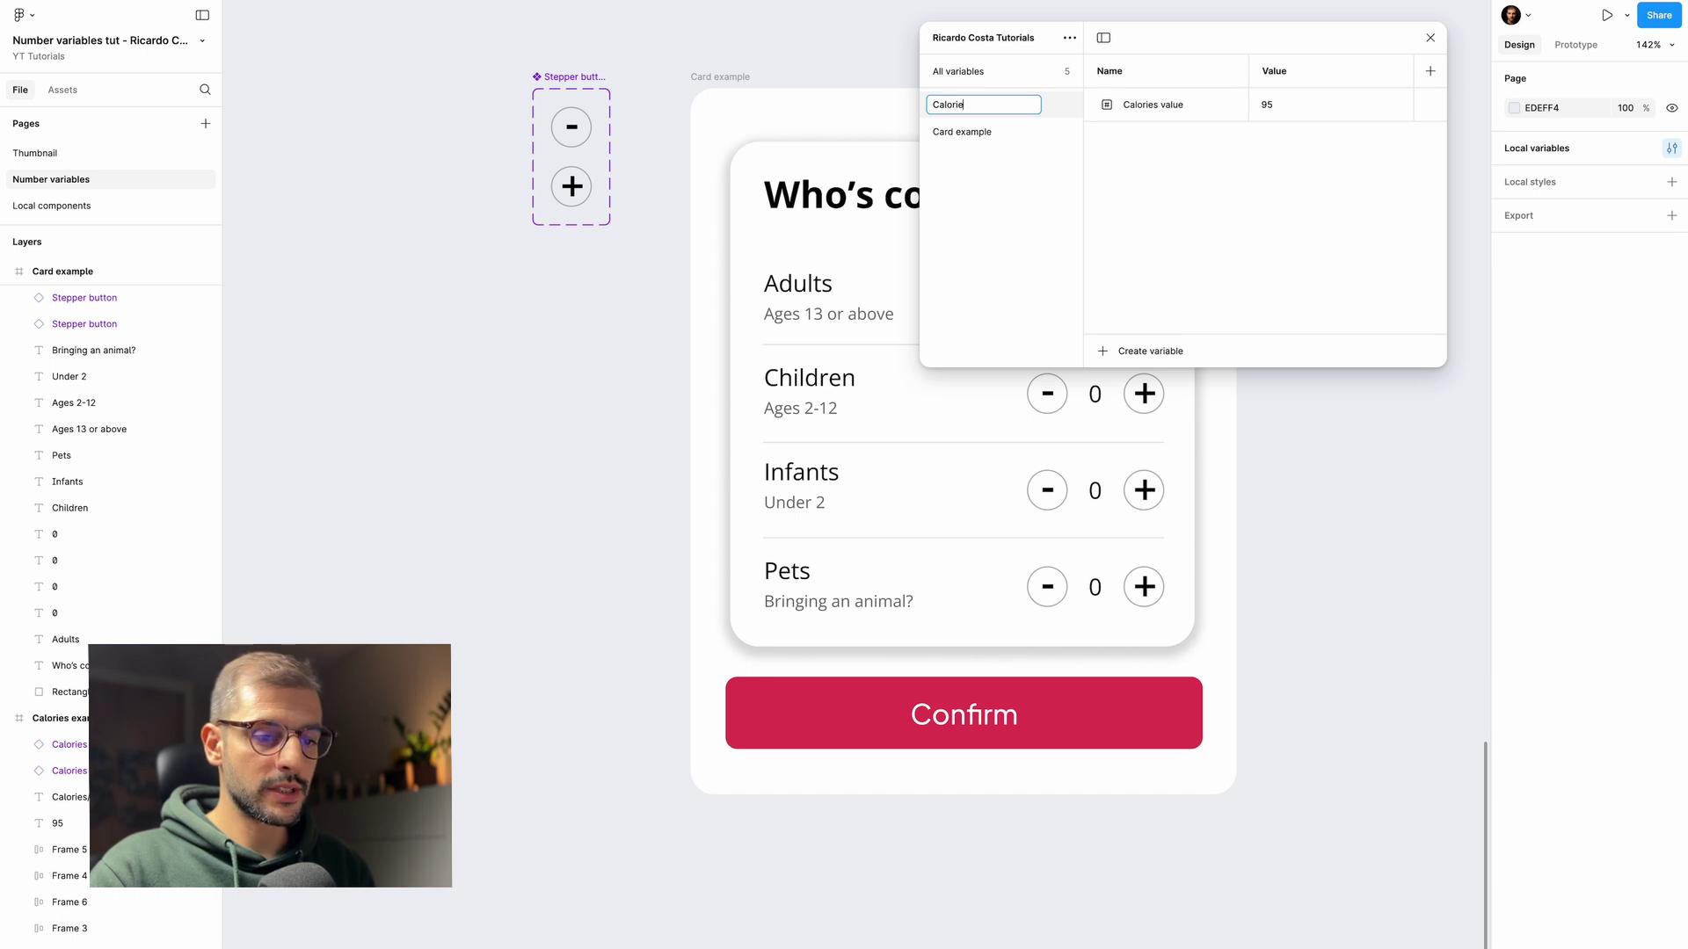
{"action": "type", "text": "s example"}
{"action": "key", "text": "Return"}
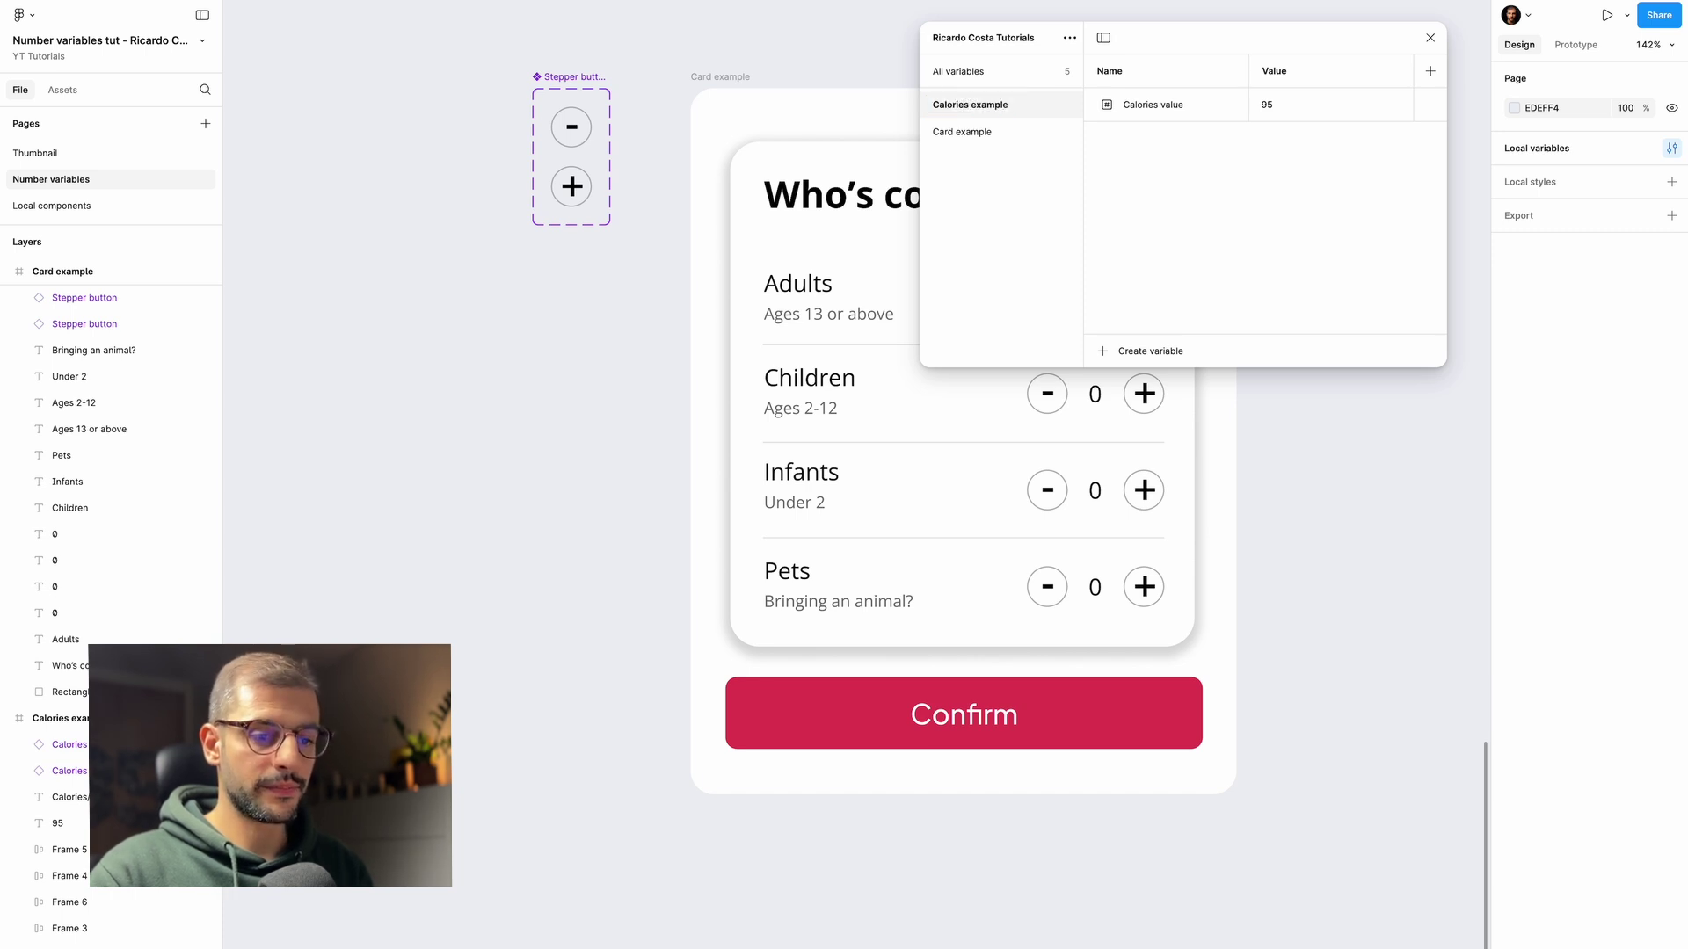
{"action": "left_click", "coordinate": [963, 130]}
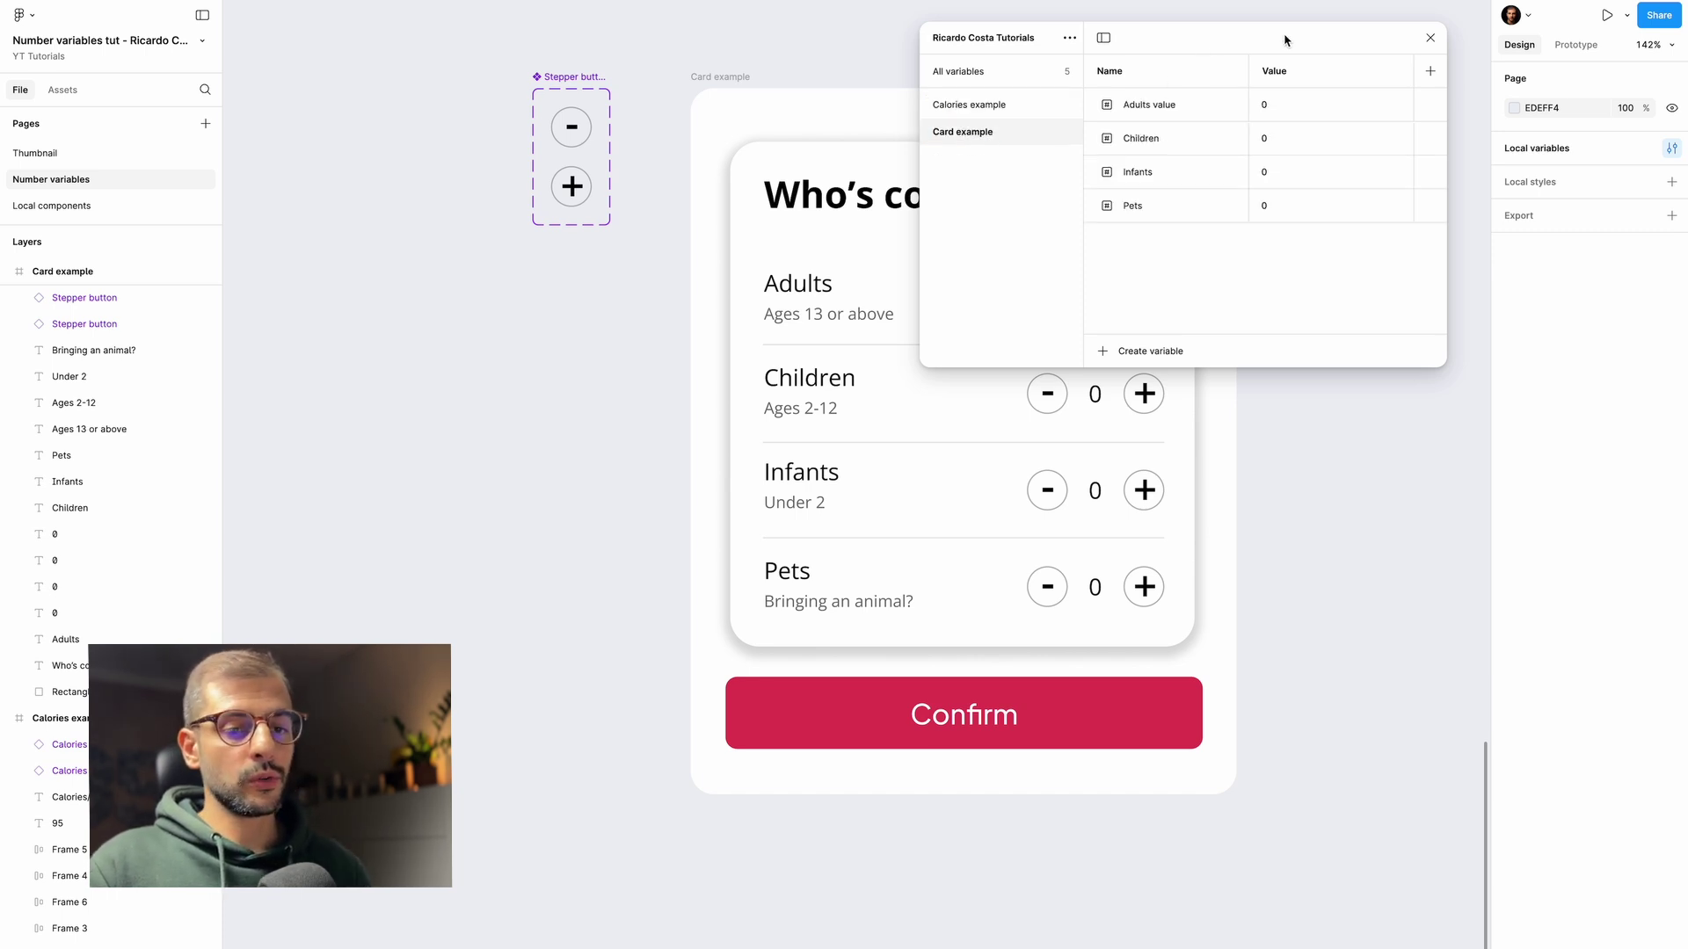
{"action": "left_click_drag", "start_coordinate": [1285, 39], "coordinate": [1453, 30]}
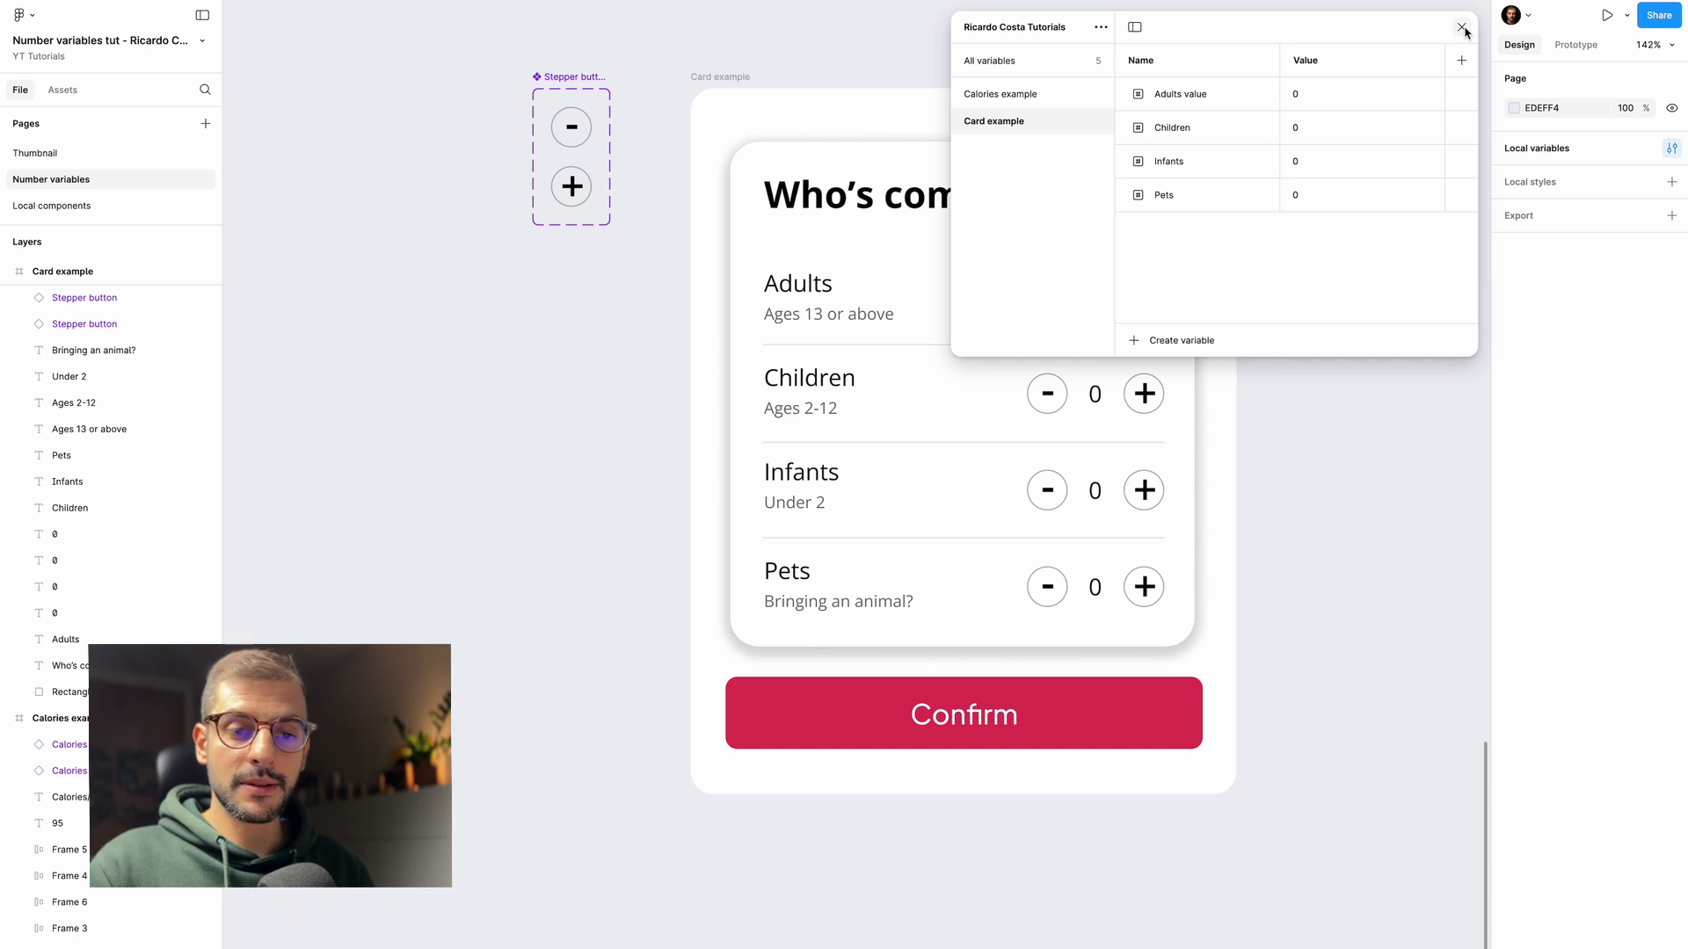
{"action": "left_click", "coordinate": [1461, 27]}
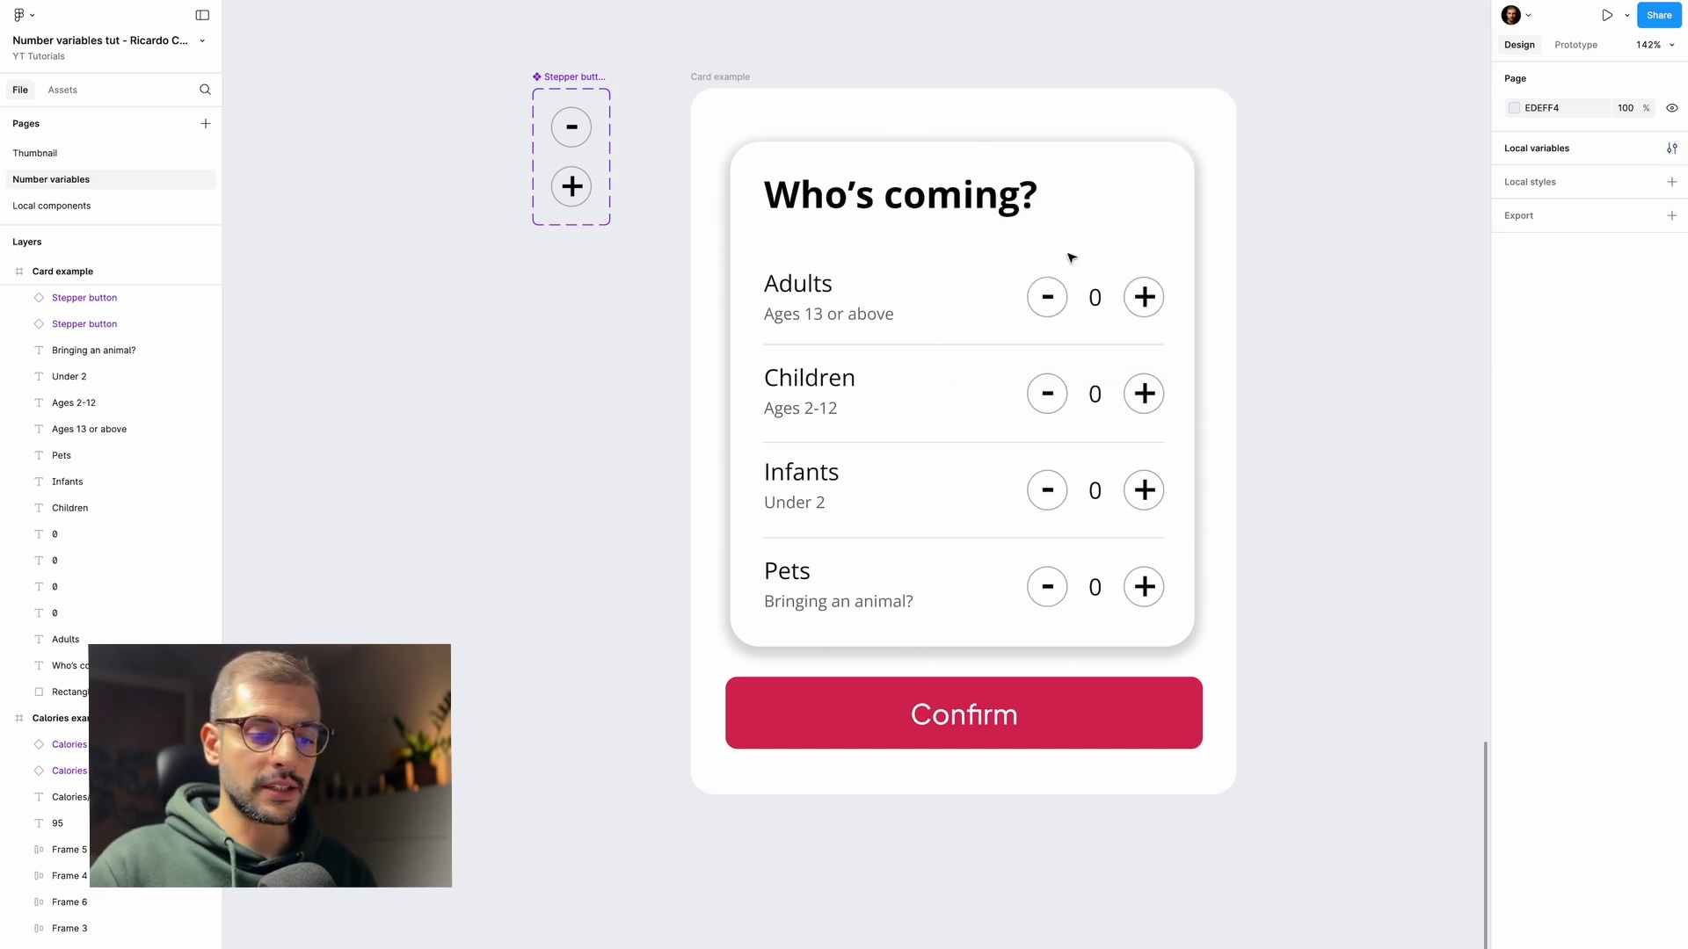
- Link the adults counter text to the Adults value variable and the children counter text to the Children variable
{"action": "left_click", "coordinate": [1097, 300]}
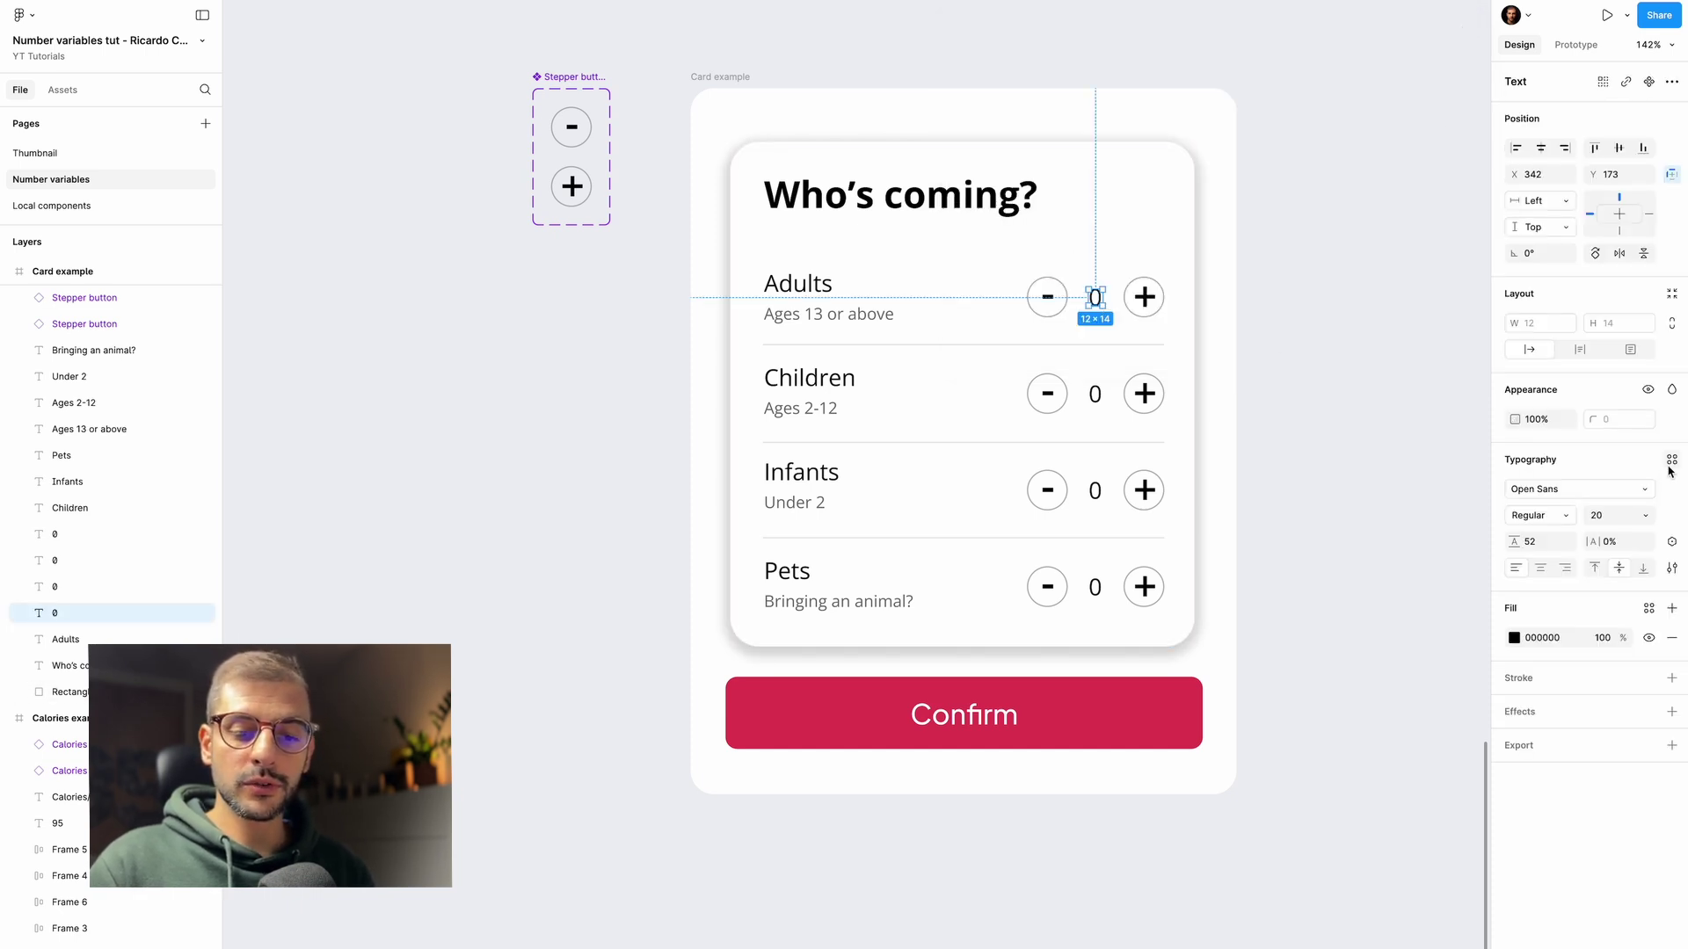
{"action": "left_click", "coordinate": [1673, 542]}
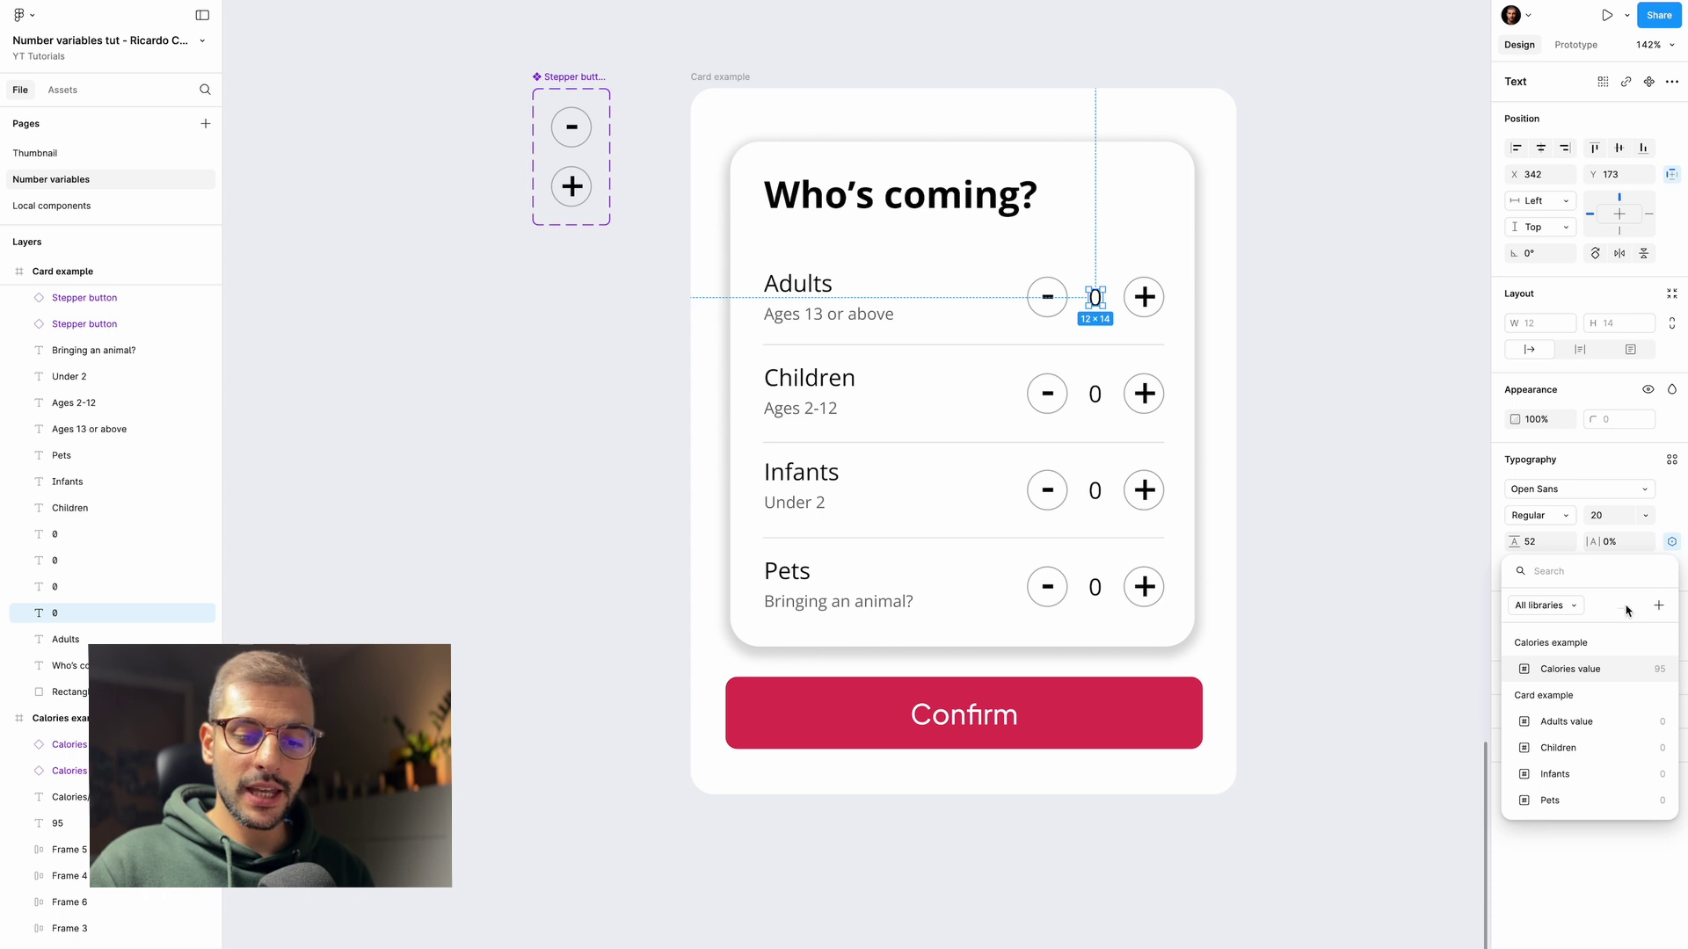
{"action": "left_click", "coordinate": [1578, 726]}
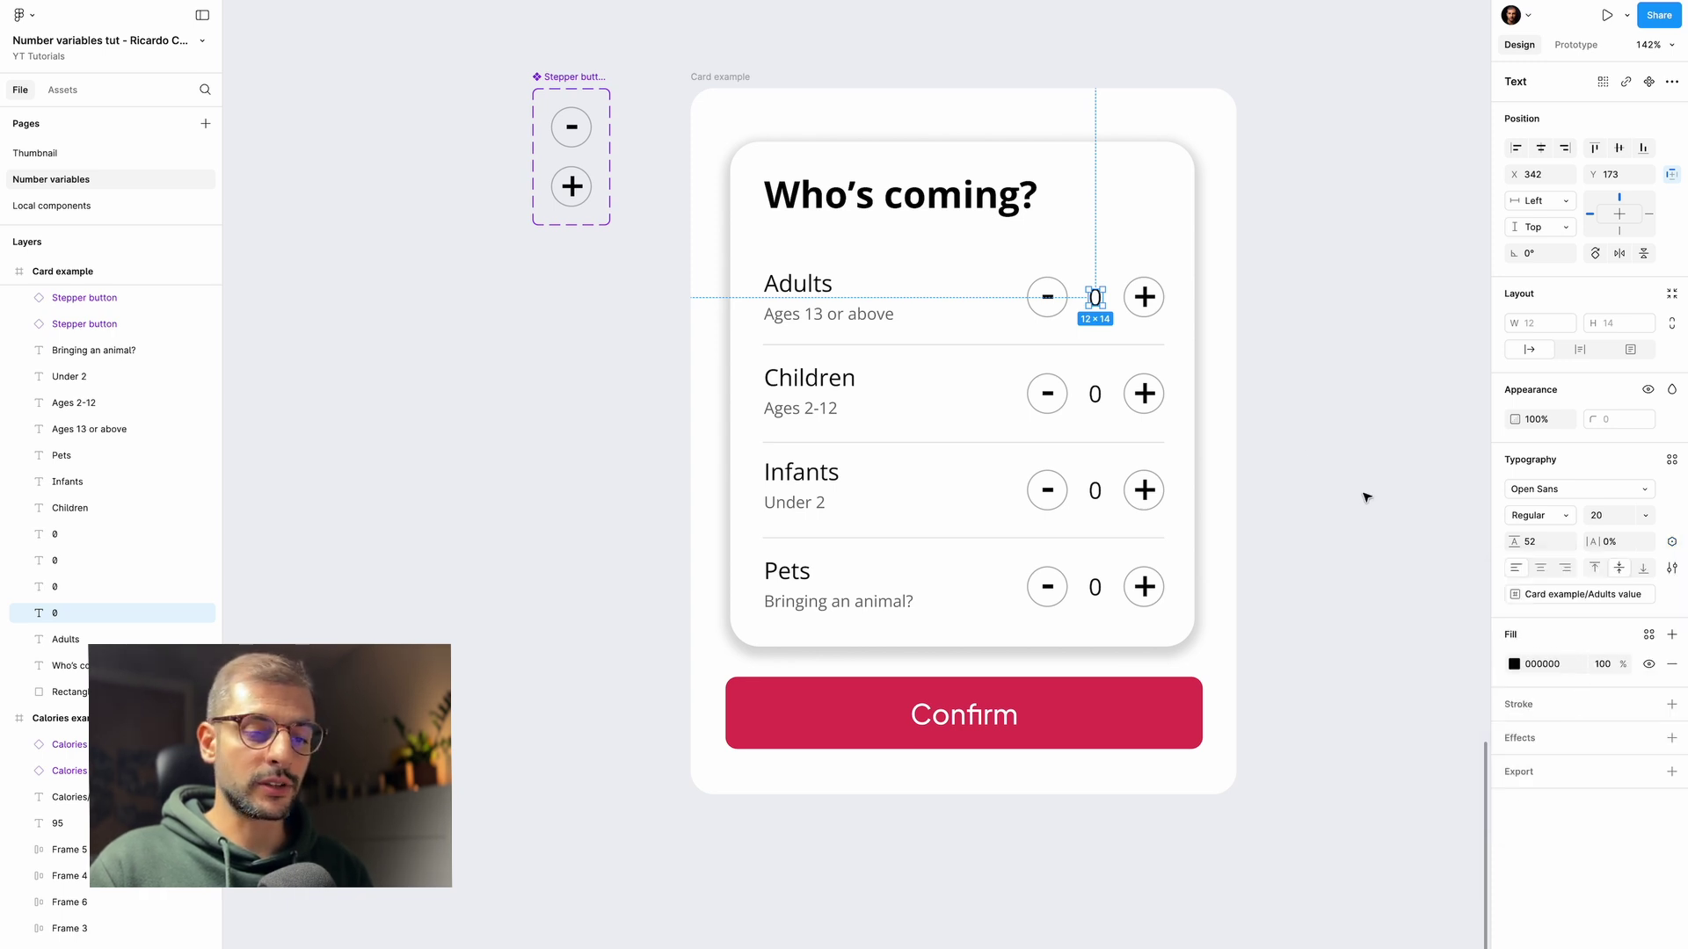
{"action": "left_click", "coordinate": [1110, 402]}
{"action": "left_click", "coordinate": [1095, 394]}
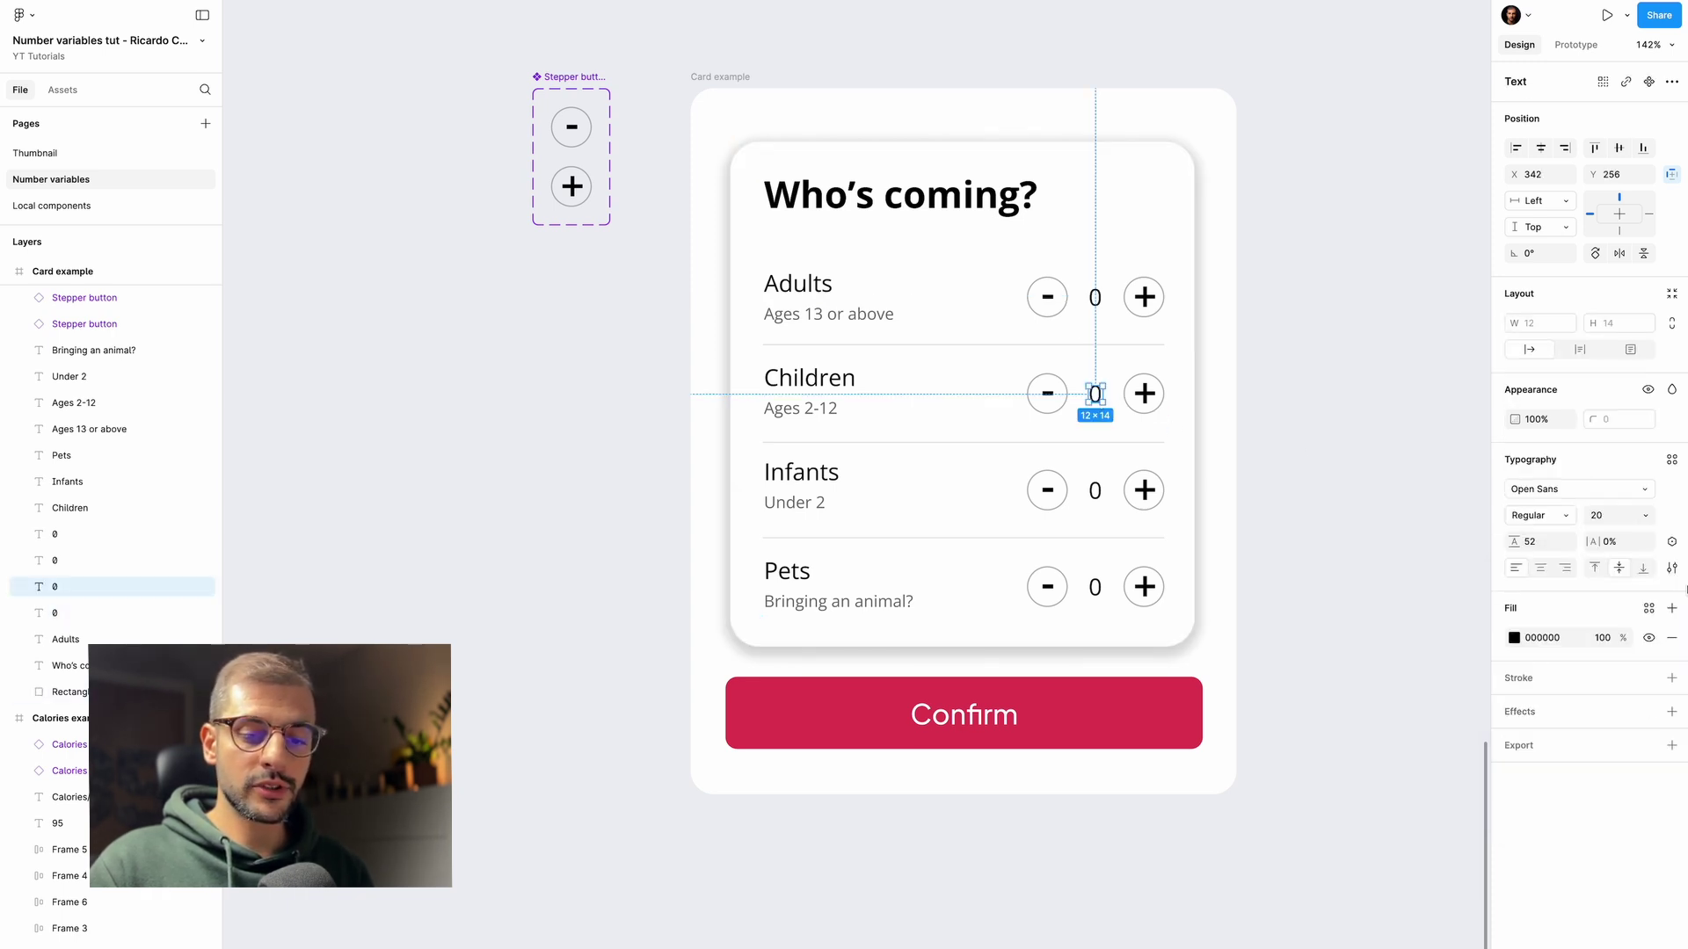
{"action": "left_click", "coordinate": [1673, 542]}
{"action": "left_click", "coordinate": [1557, 747]}
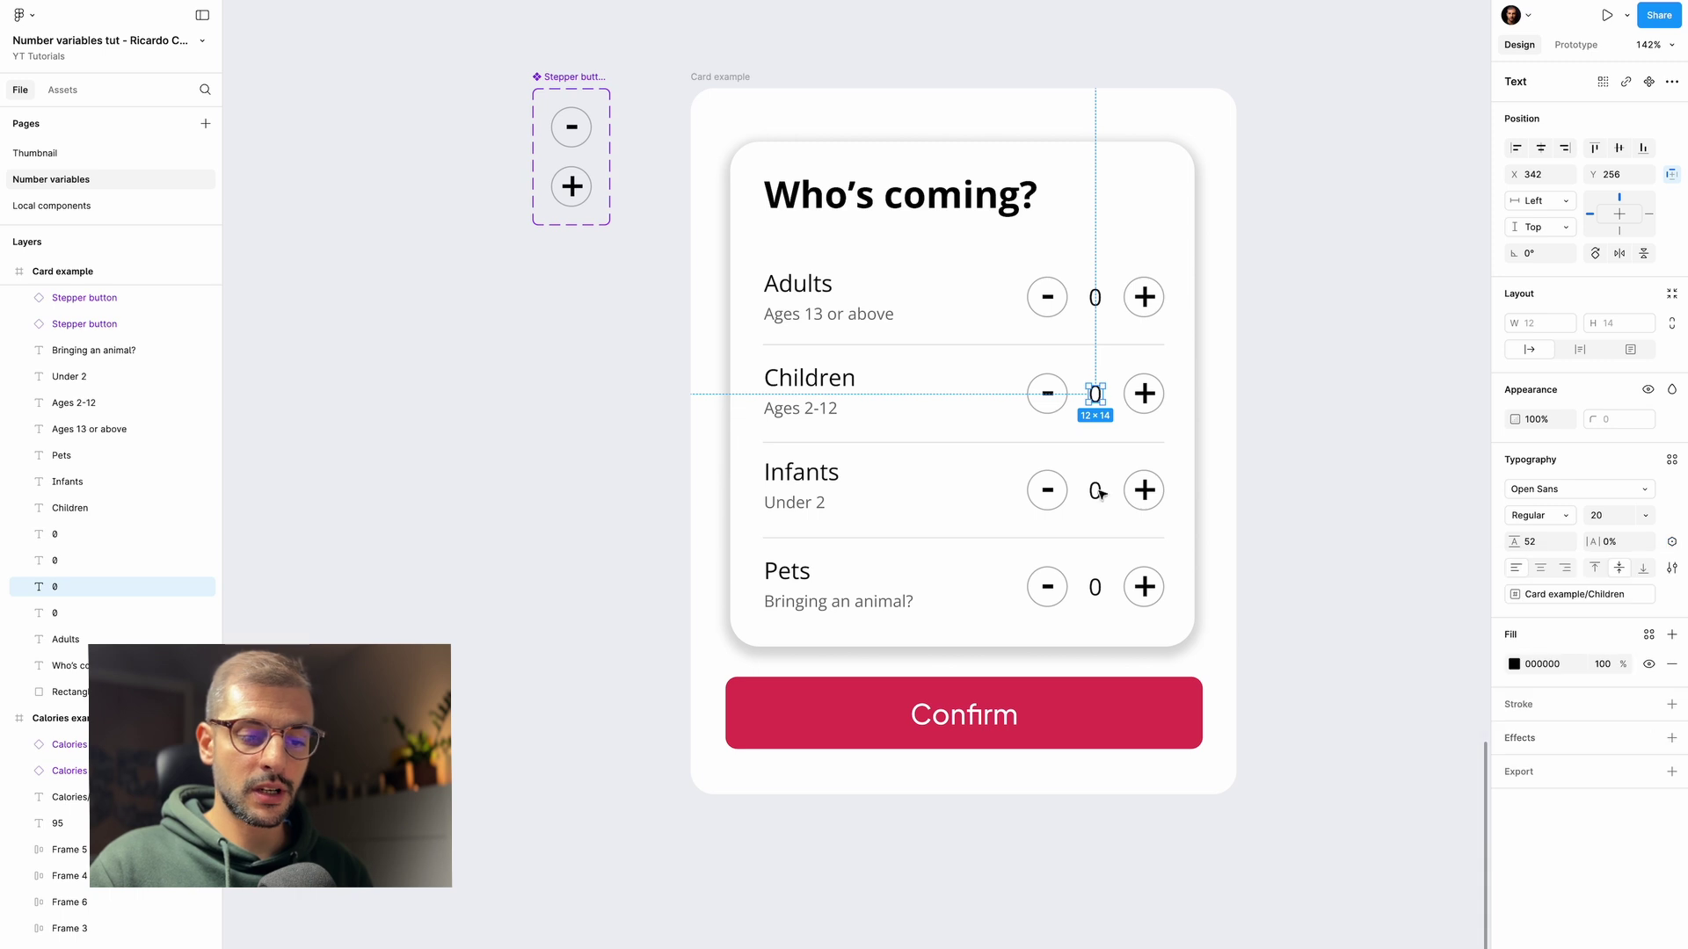
- Link the infants counter text to the Infants variable and the pets counter text to the Pets variable
{"action": "left_click", "coordinate": [1094, 491]}
{"action": "left_click", "coordinate": [1672, 542]}
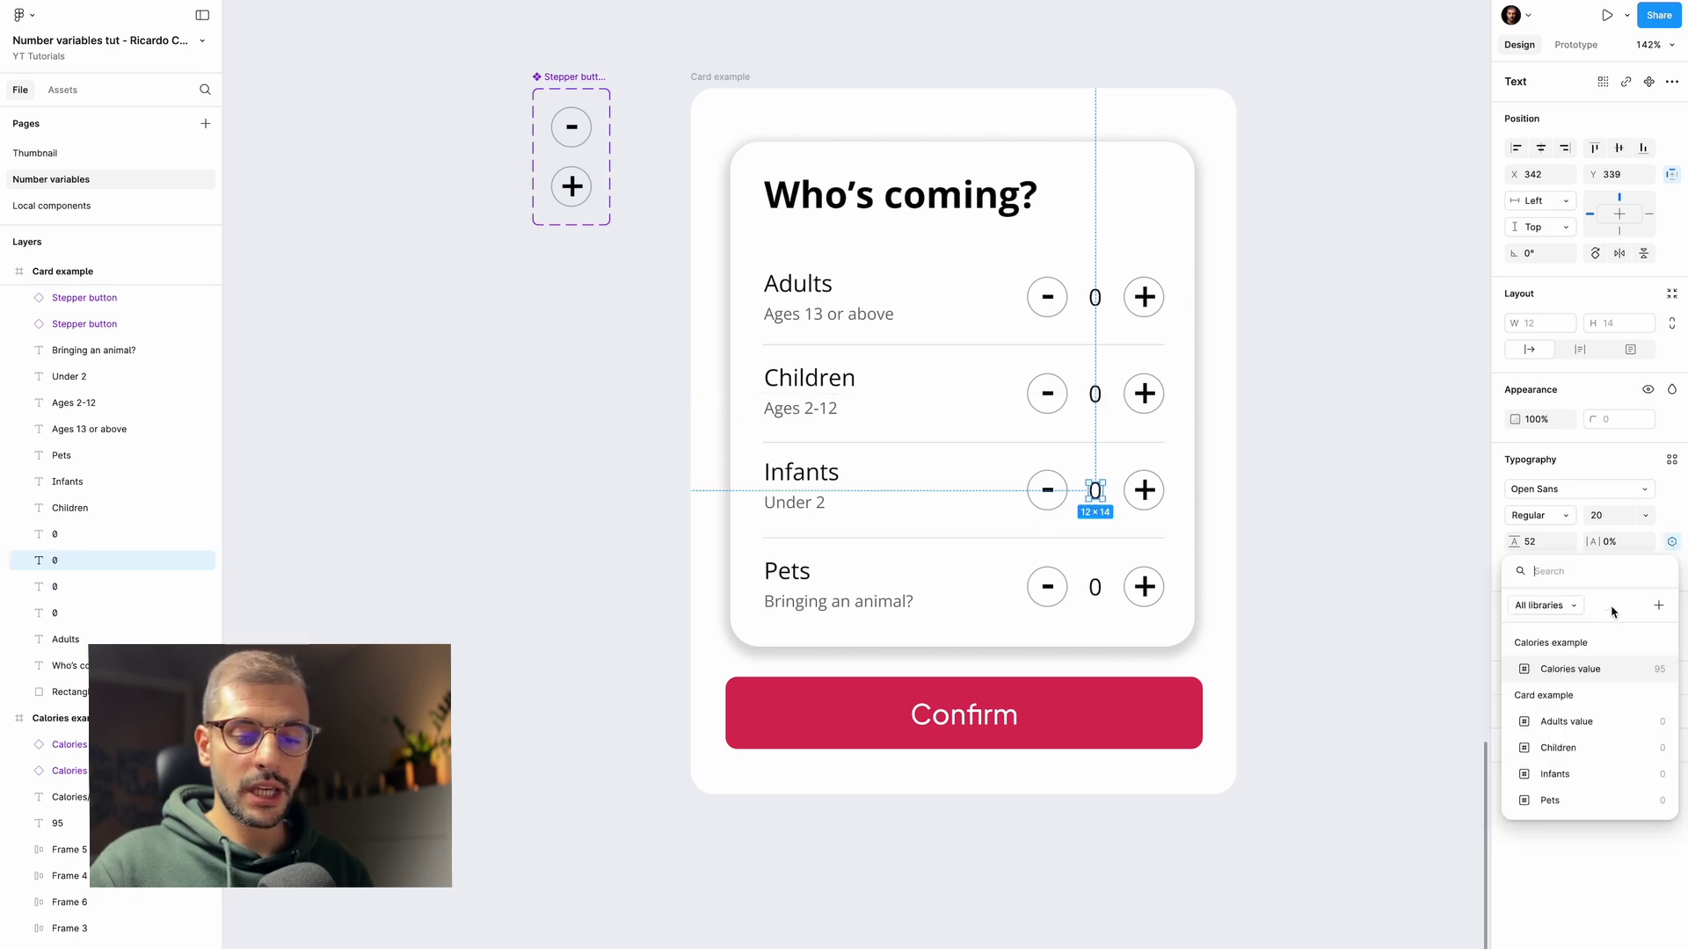
{"action": "left_click", "coordinate": [1558, 773]}
{"action": "key", "text": "shift+Tab"}
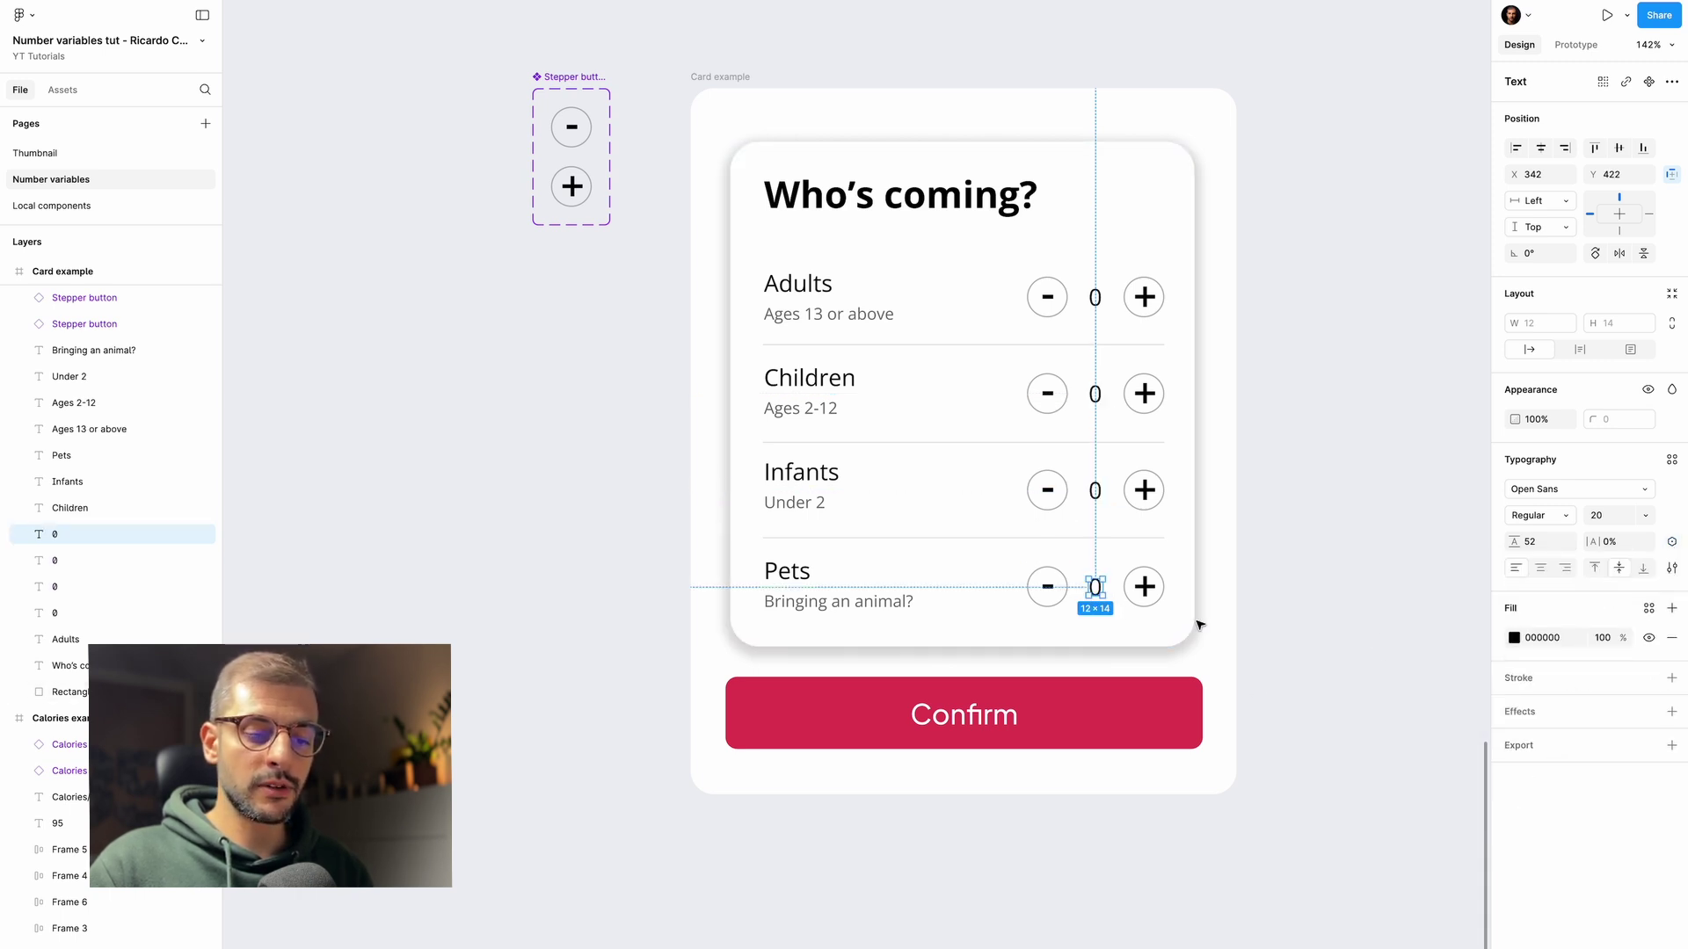
{"action": "left_click", "coordinate": [1675, 544]}
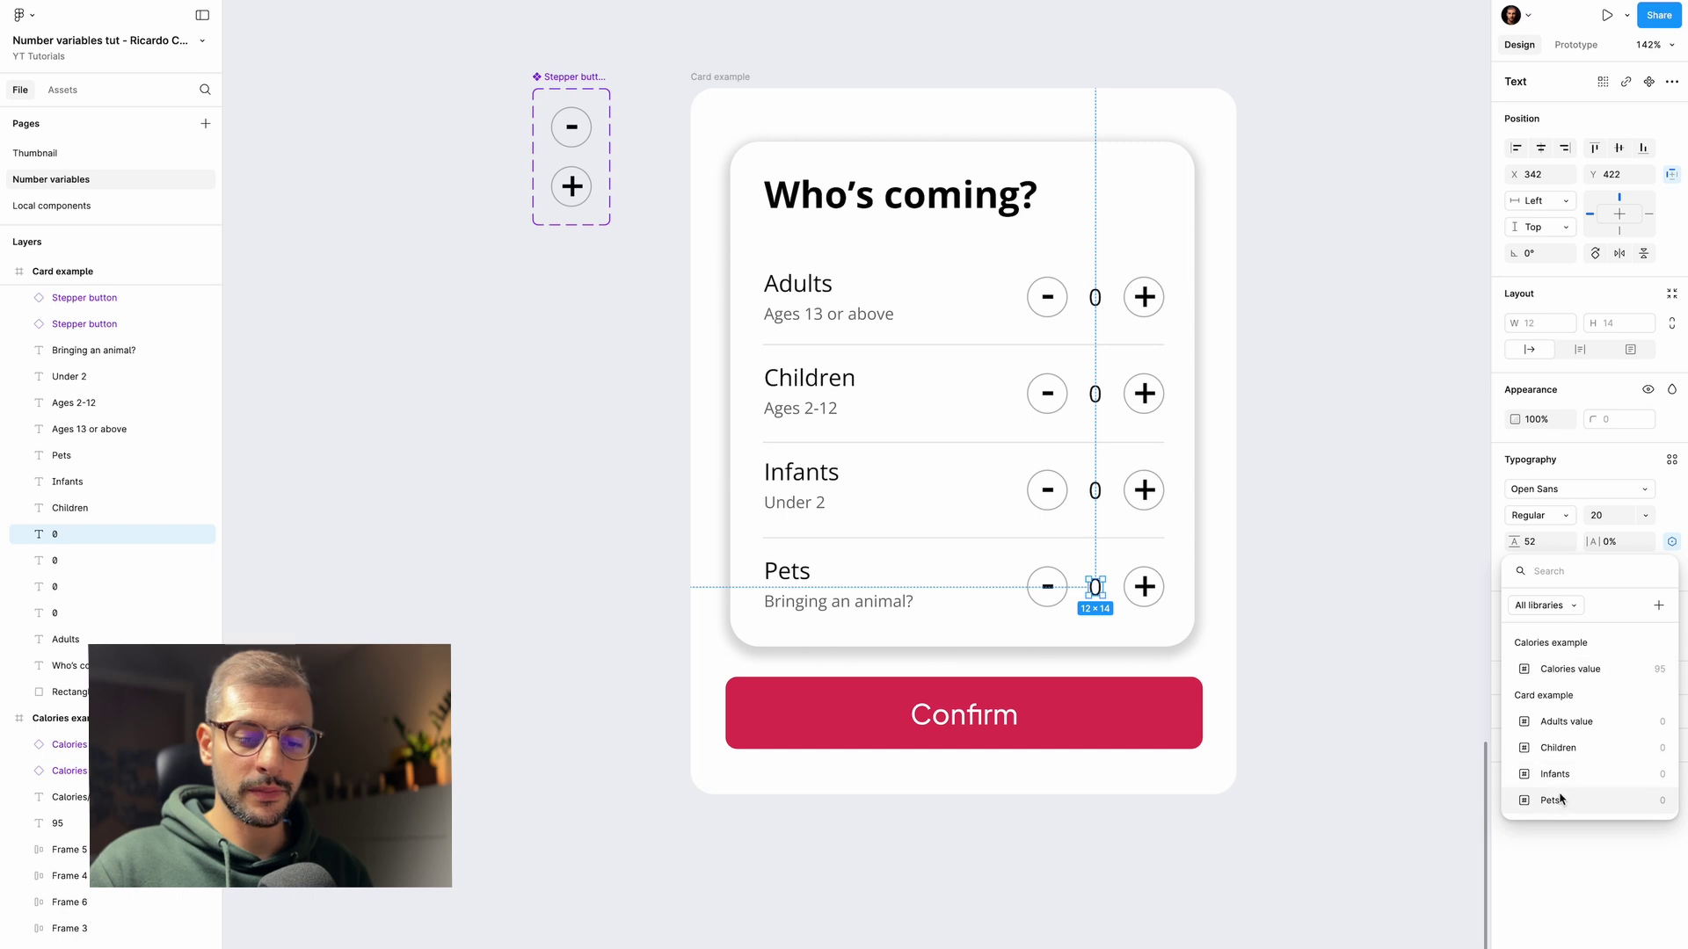
{"action": "key", "text": "Escape"}
{"action": "left_click", "coordinate": [1307, 583]}
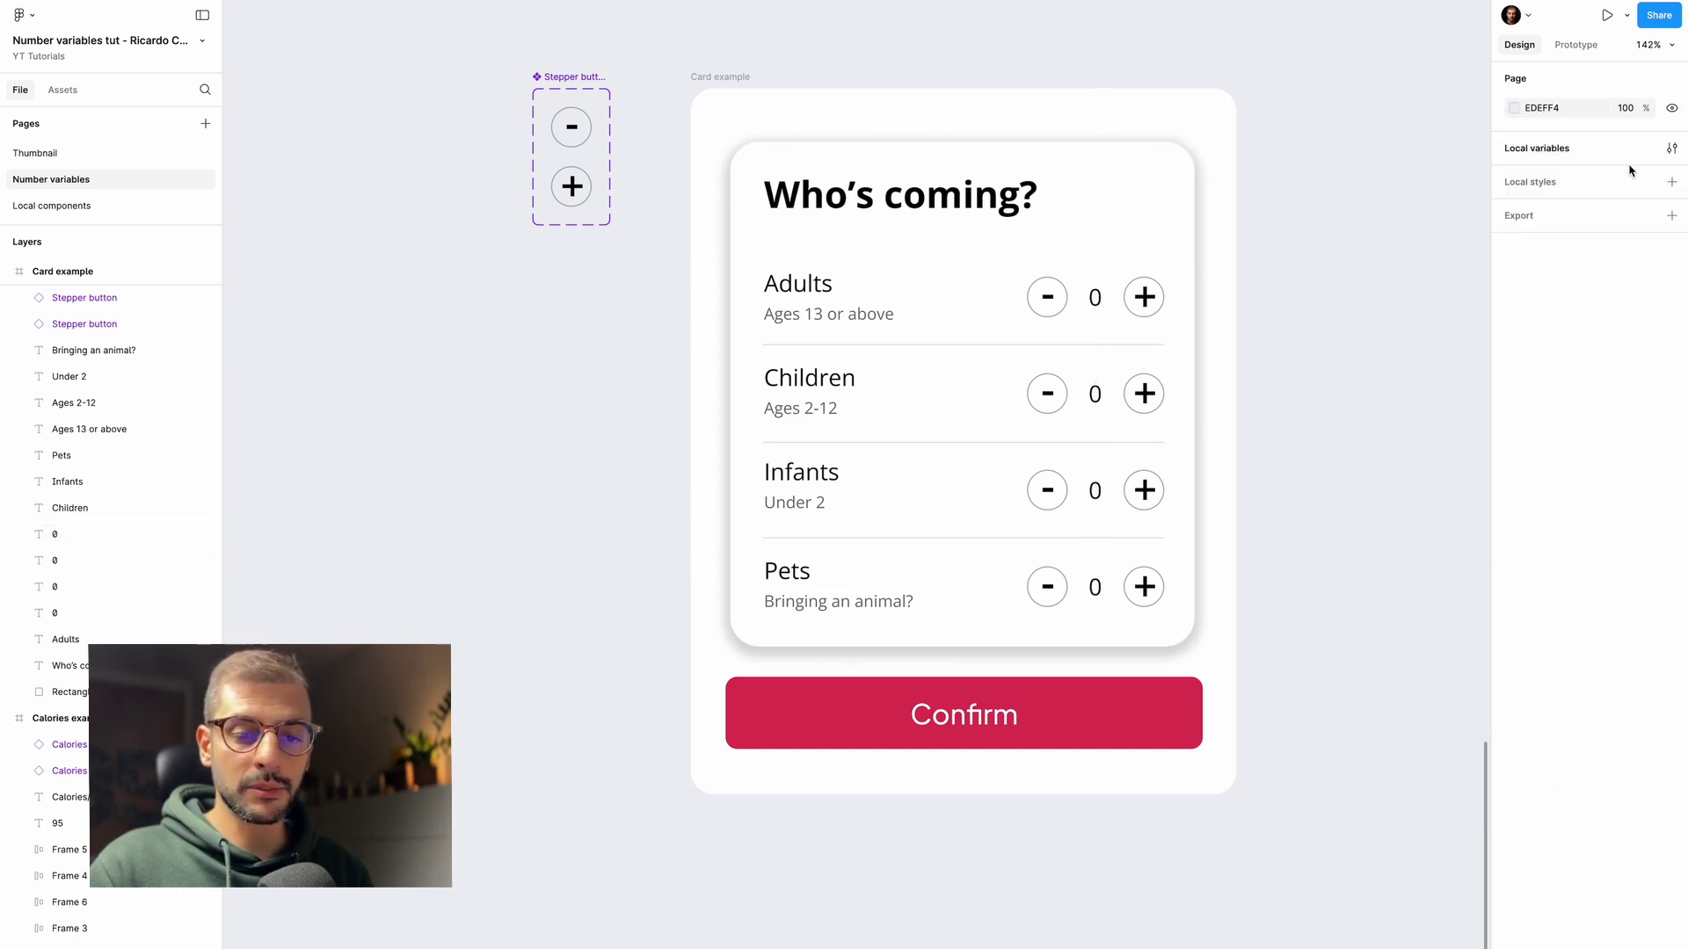
- Reopen the local variables clear of the card's counters and set Adults value to 5
{"action": "left_click", "coordinate": [1673, 150]}
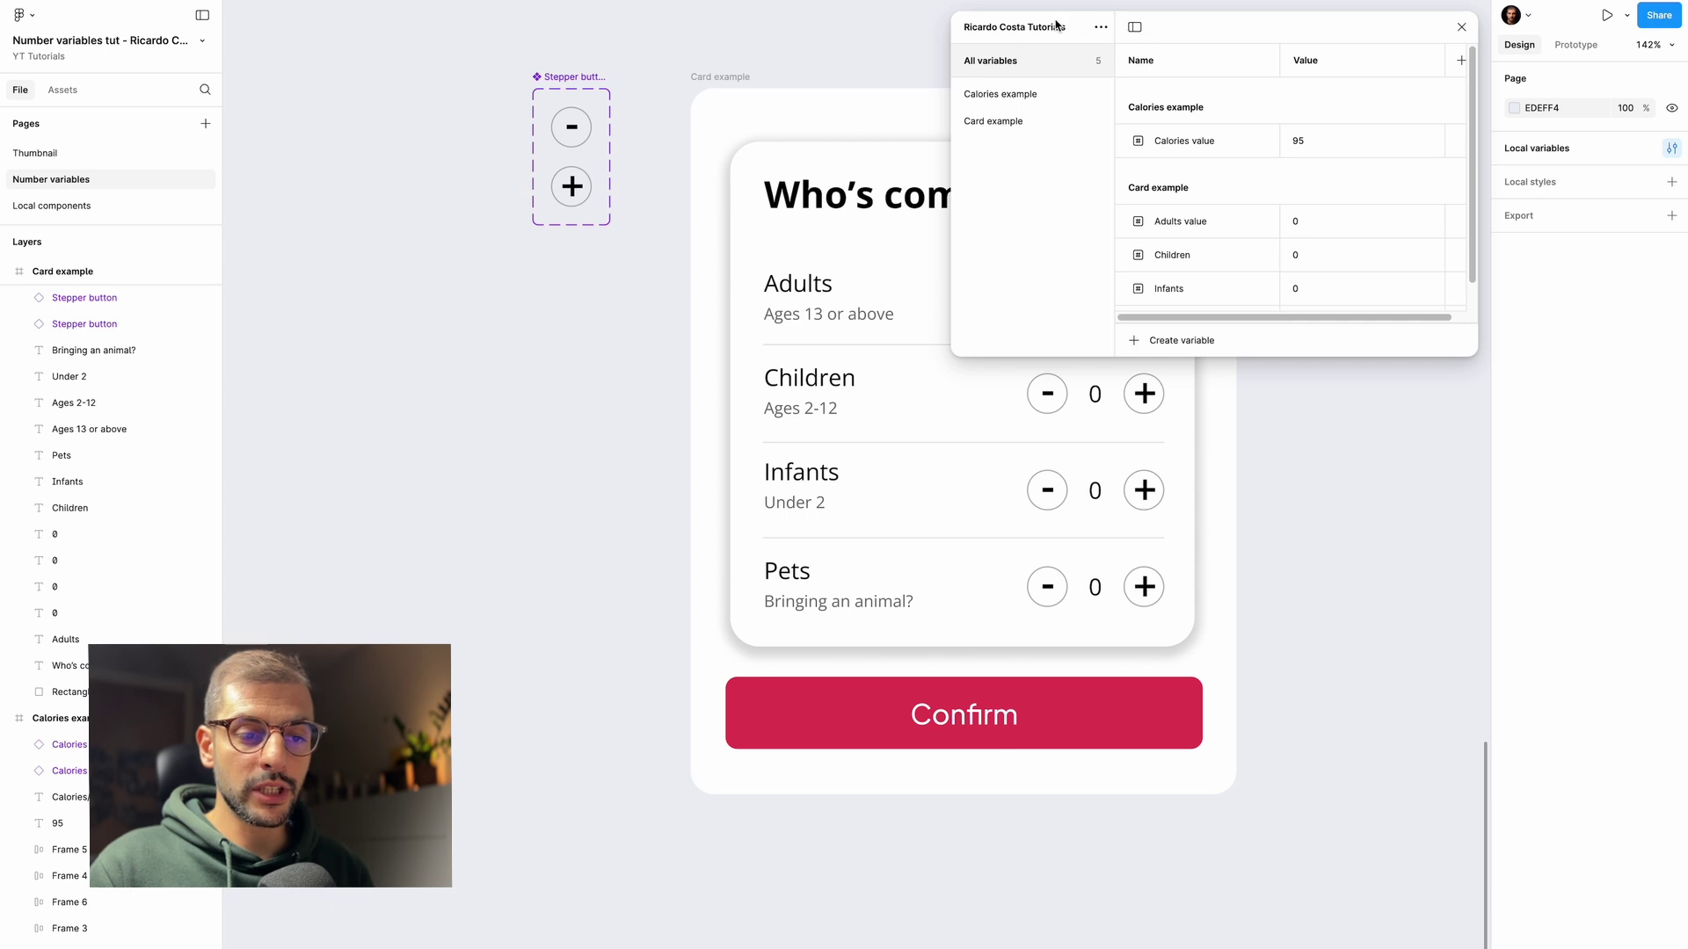
{"action": "left_click_drag", "start_coordinate": [1071, 22], "coordinate": [383, 122]}
{"action": "left_click", "coordinate": [626, 331]}
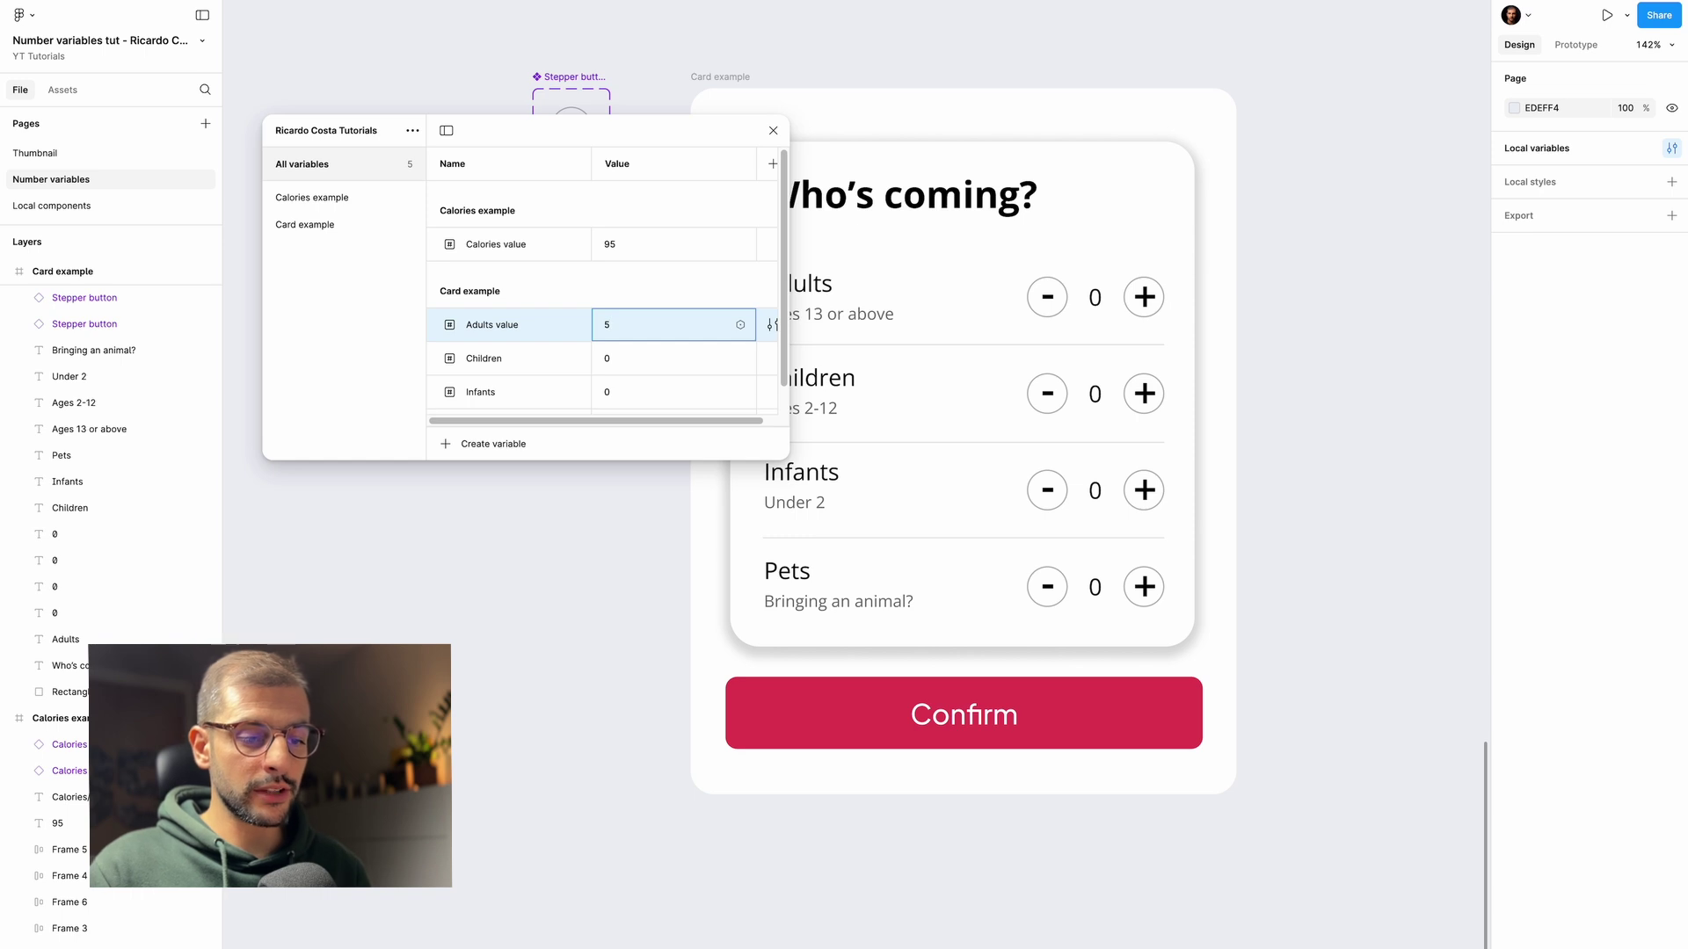
{"action": "key", "text": "Return"}
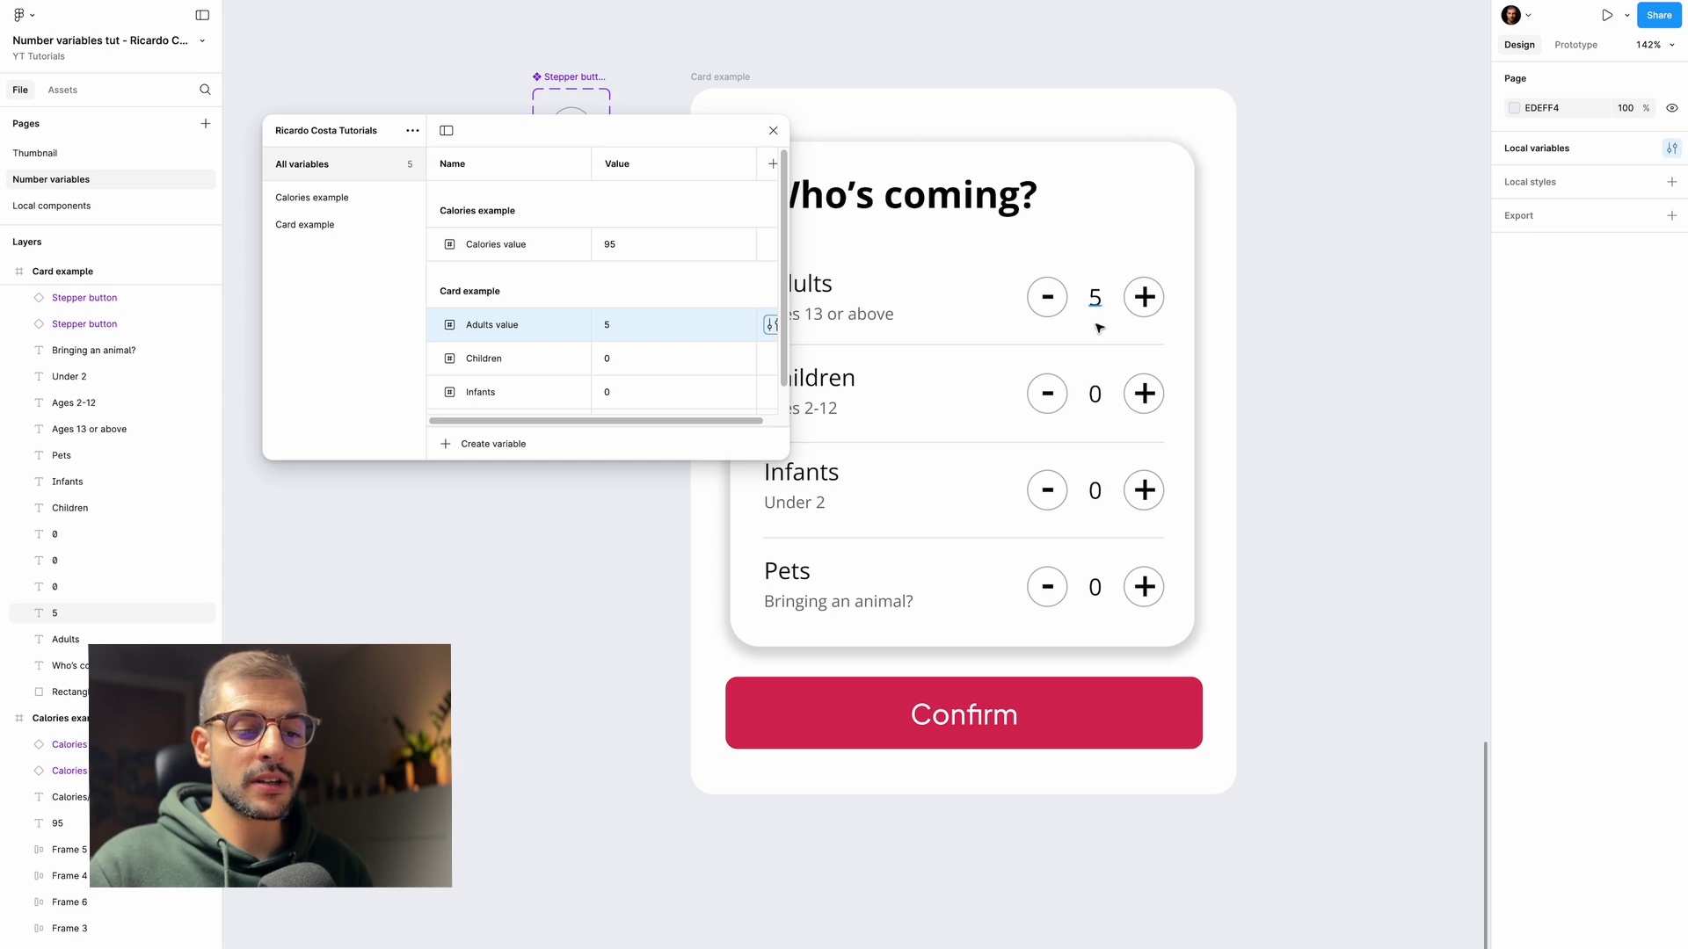
- Set the Adults value variable to 0 and close the local variables window
{"action": "left_click", "coordinate": [624, 329]}
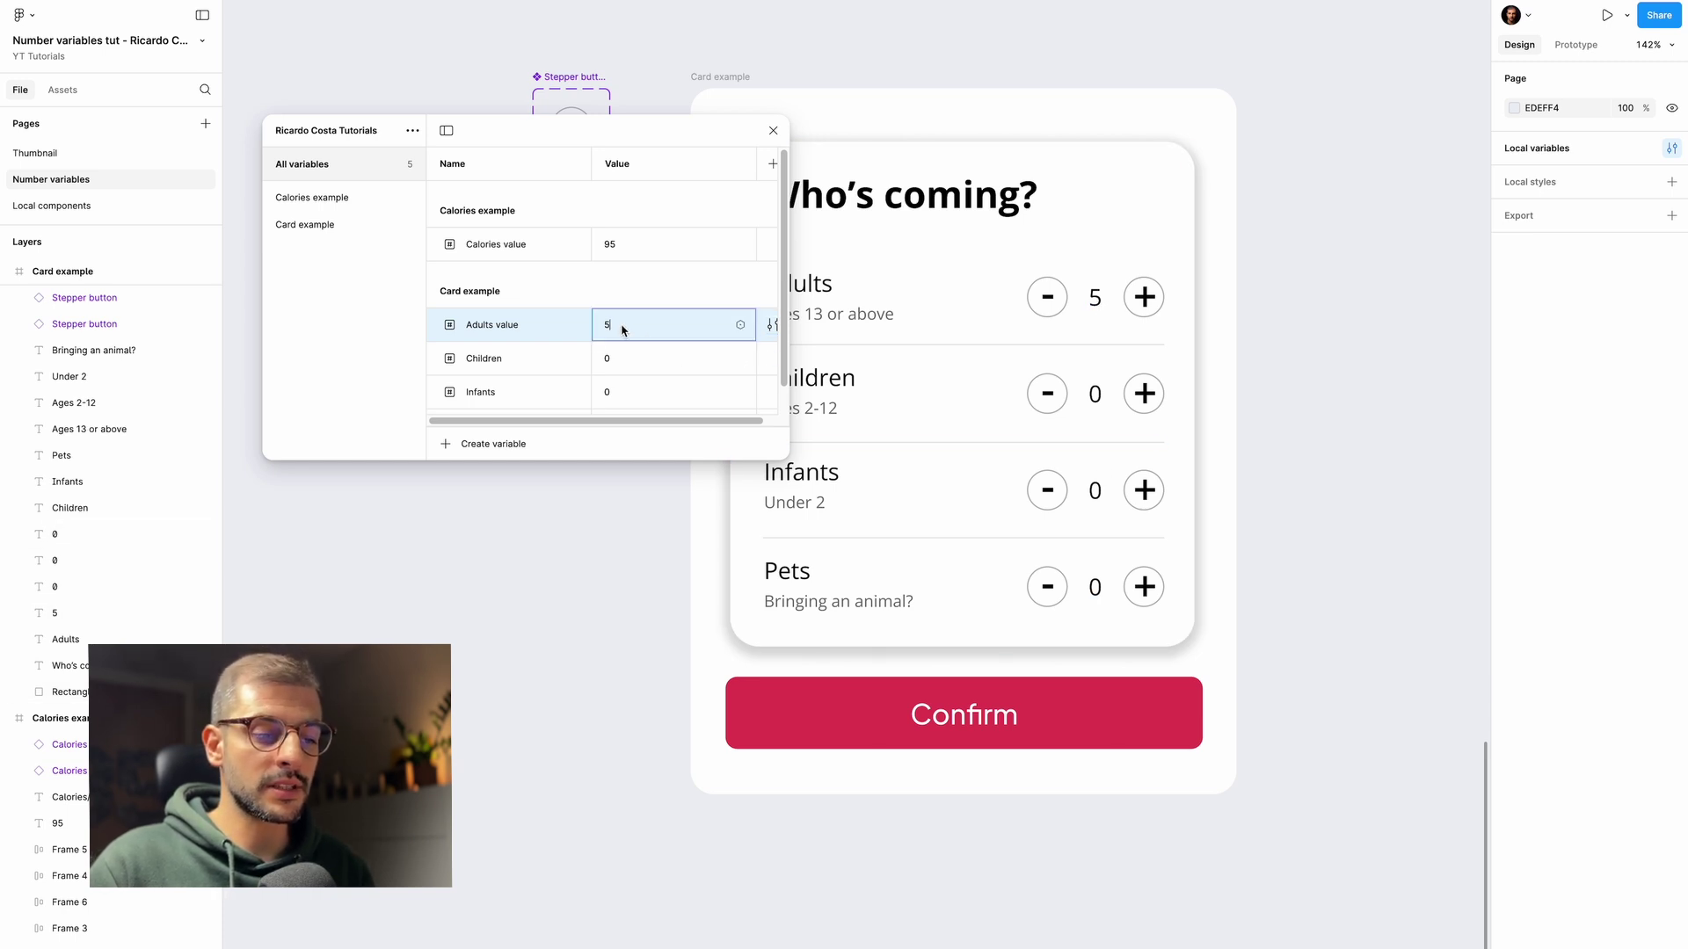
{"action": "type", "text": "0"}
{"action": "key", "text": "Return"}
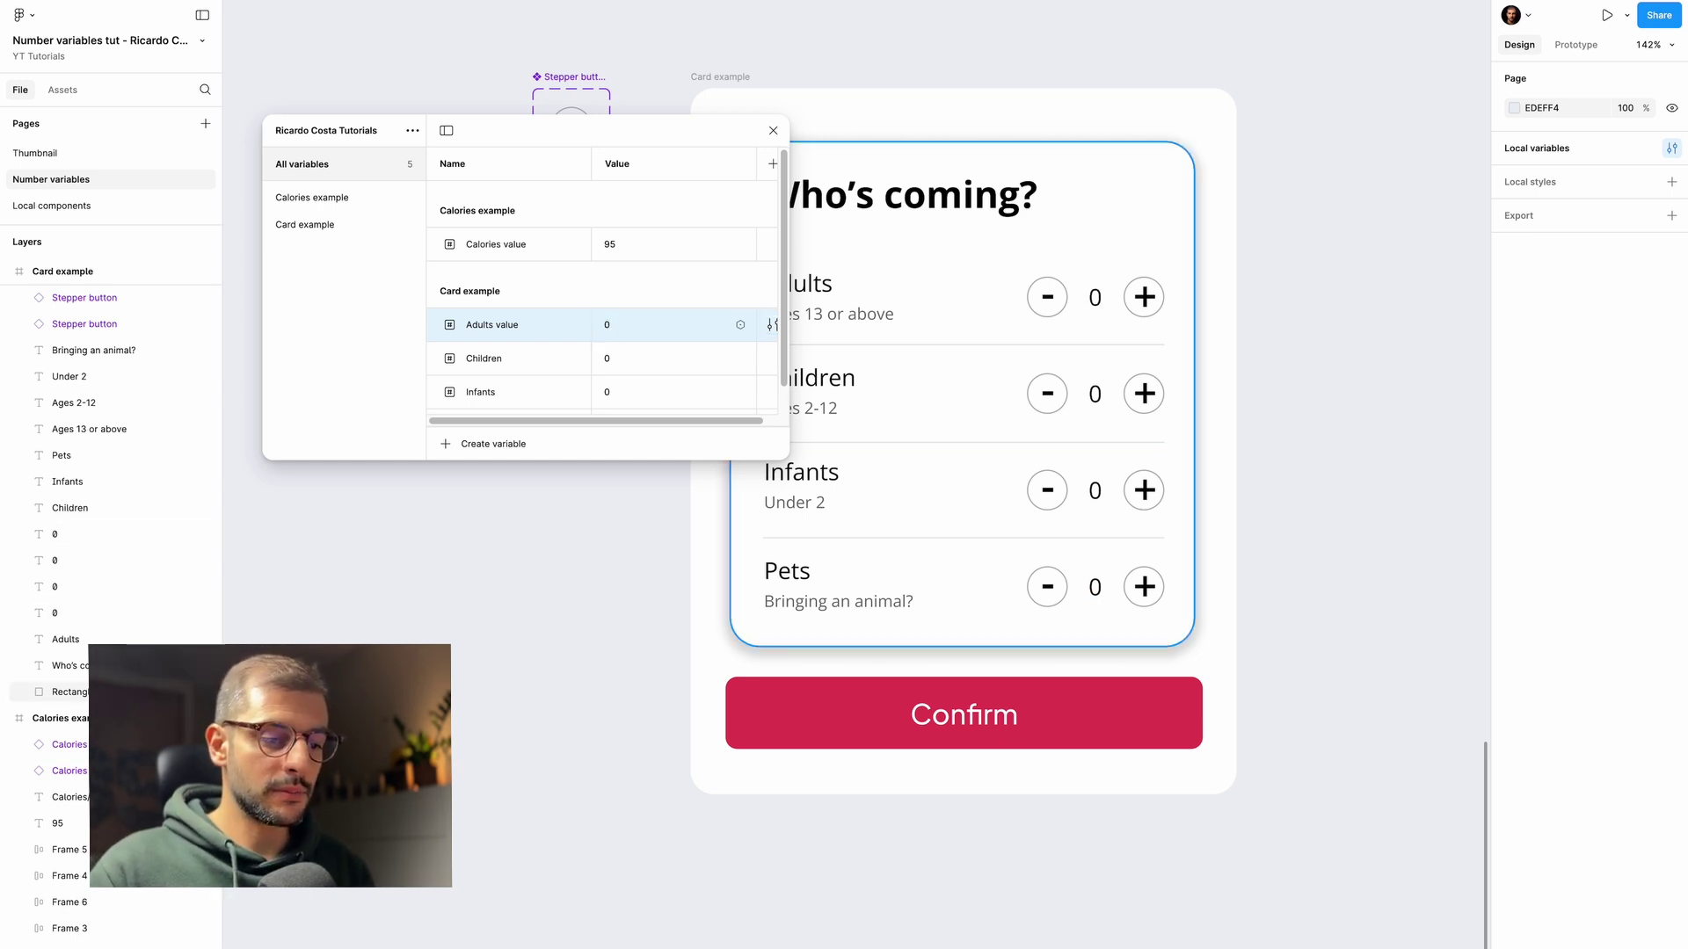
{"action": "left_click", "coordinate": [774, 132]}
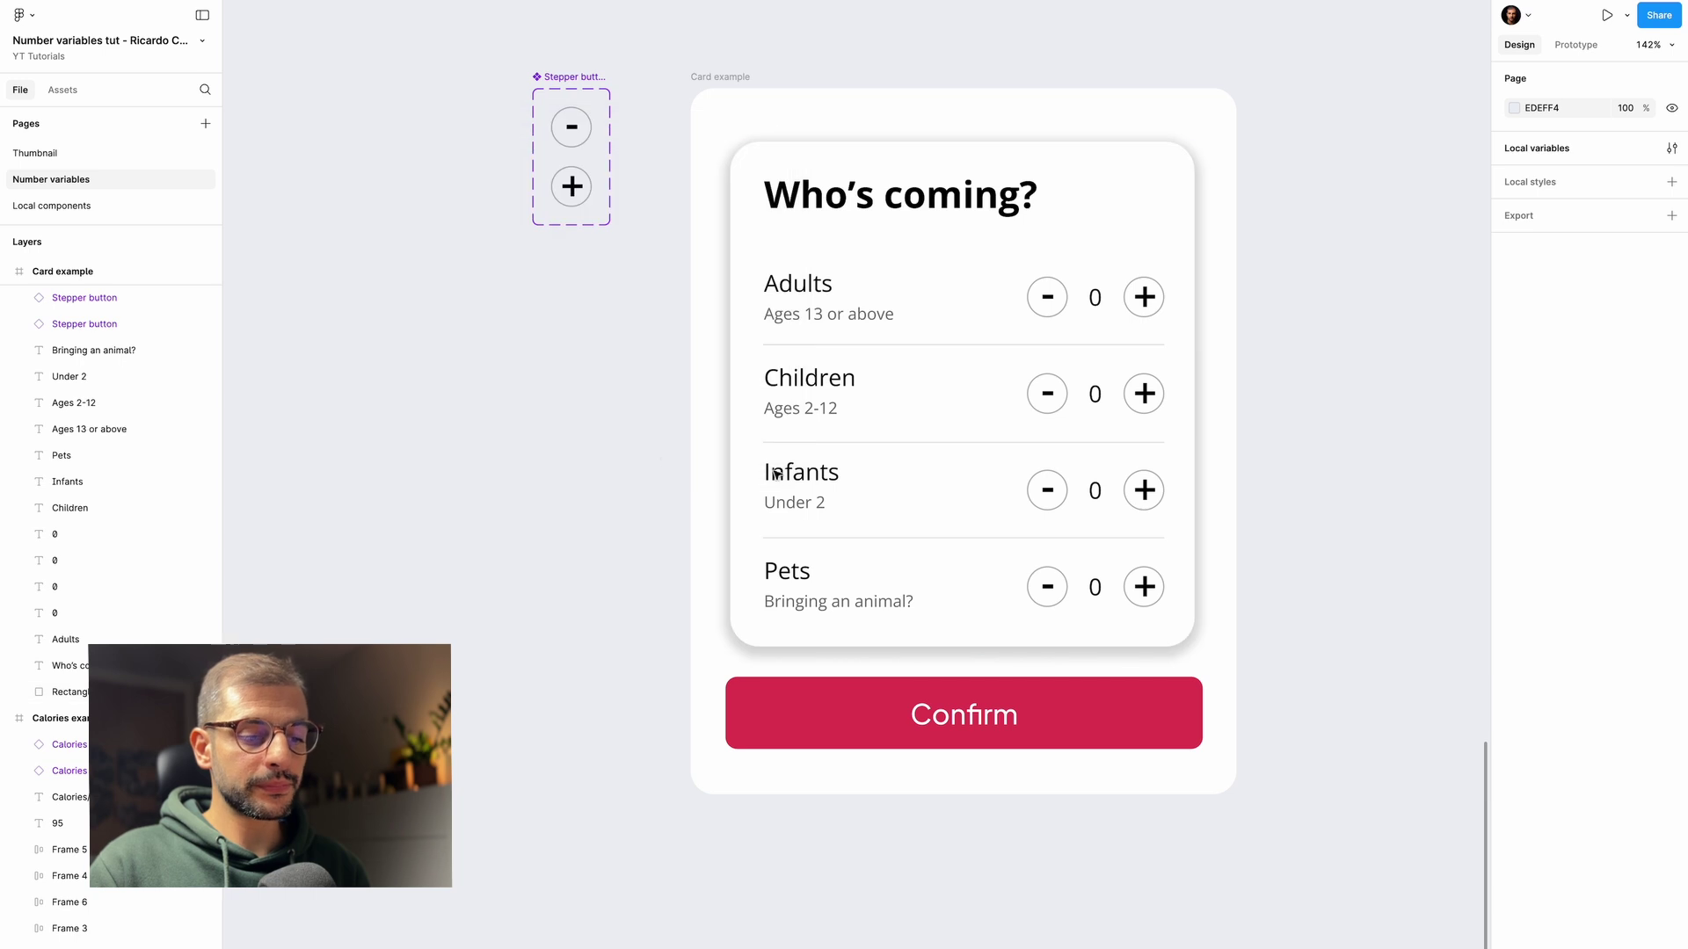
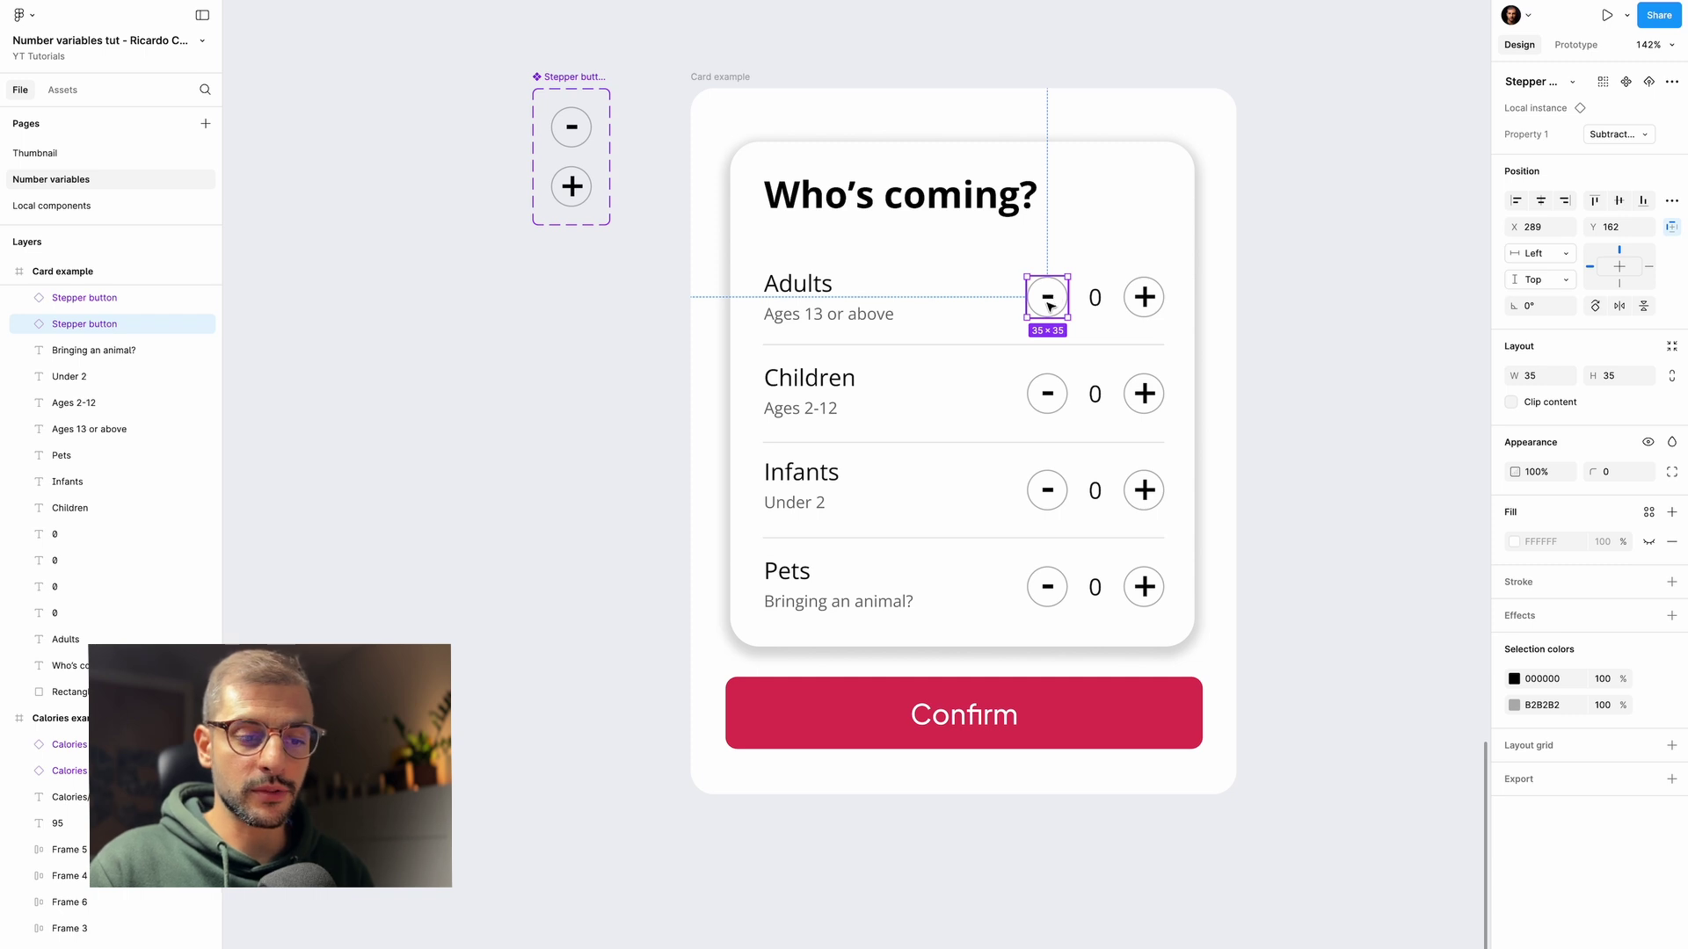
- Give the adults minus button an on-click Set variable interaction that sets Adults value to Adults value - 1
{"action": "left_click", "coordinate": [1575, 47]}
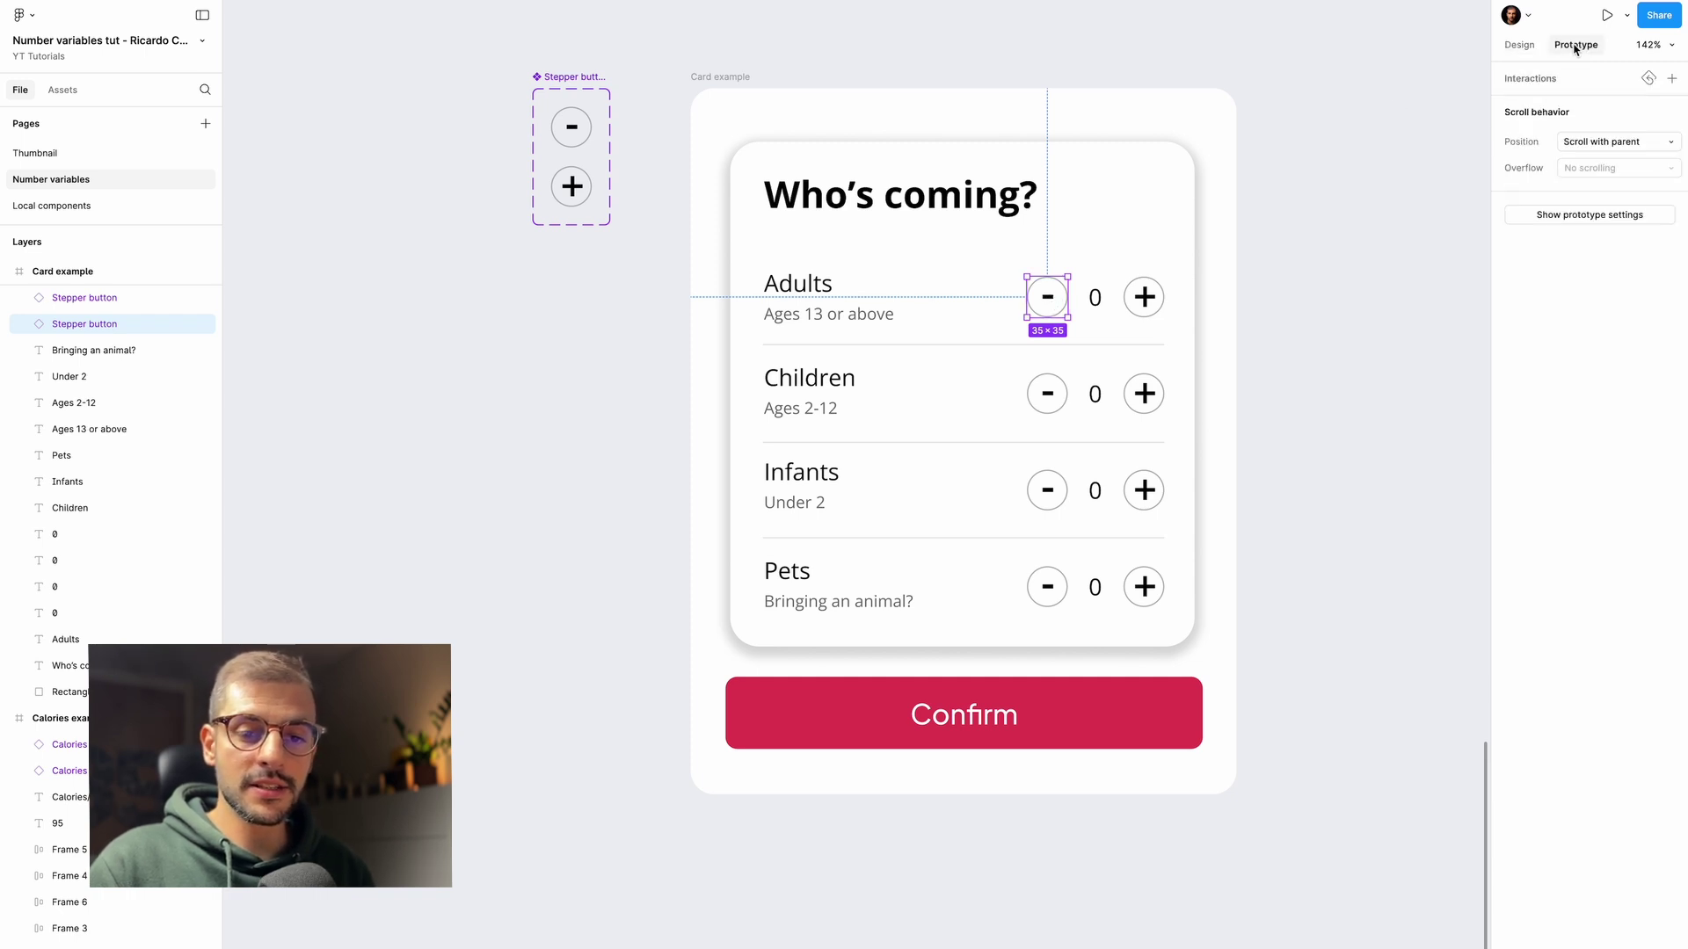
{"action": "left_click", "coordinate": [1672, 78]}
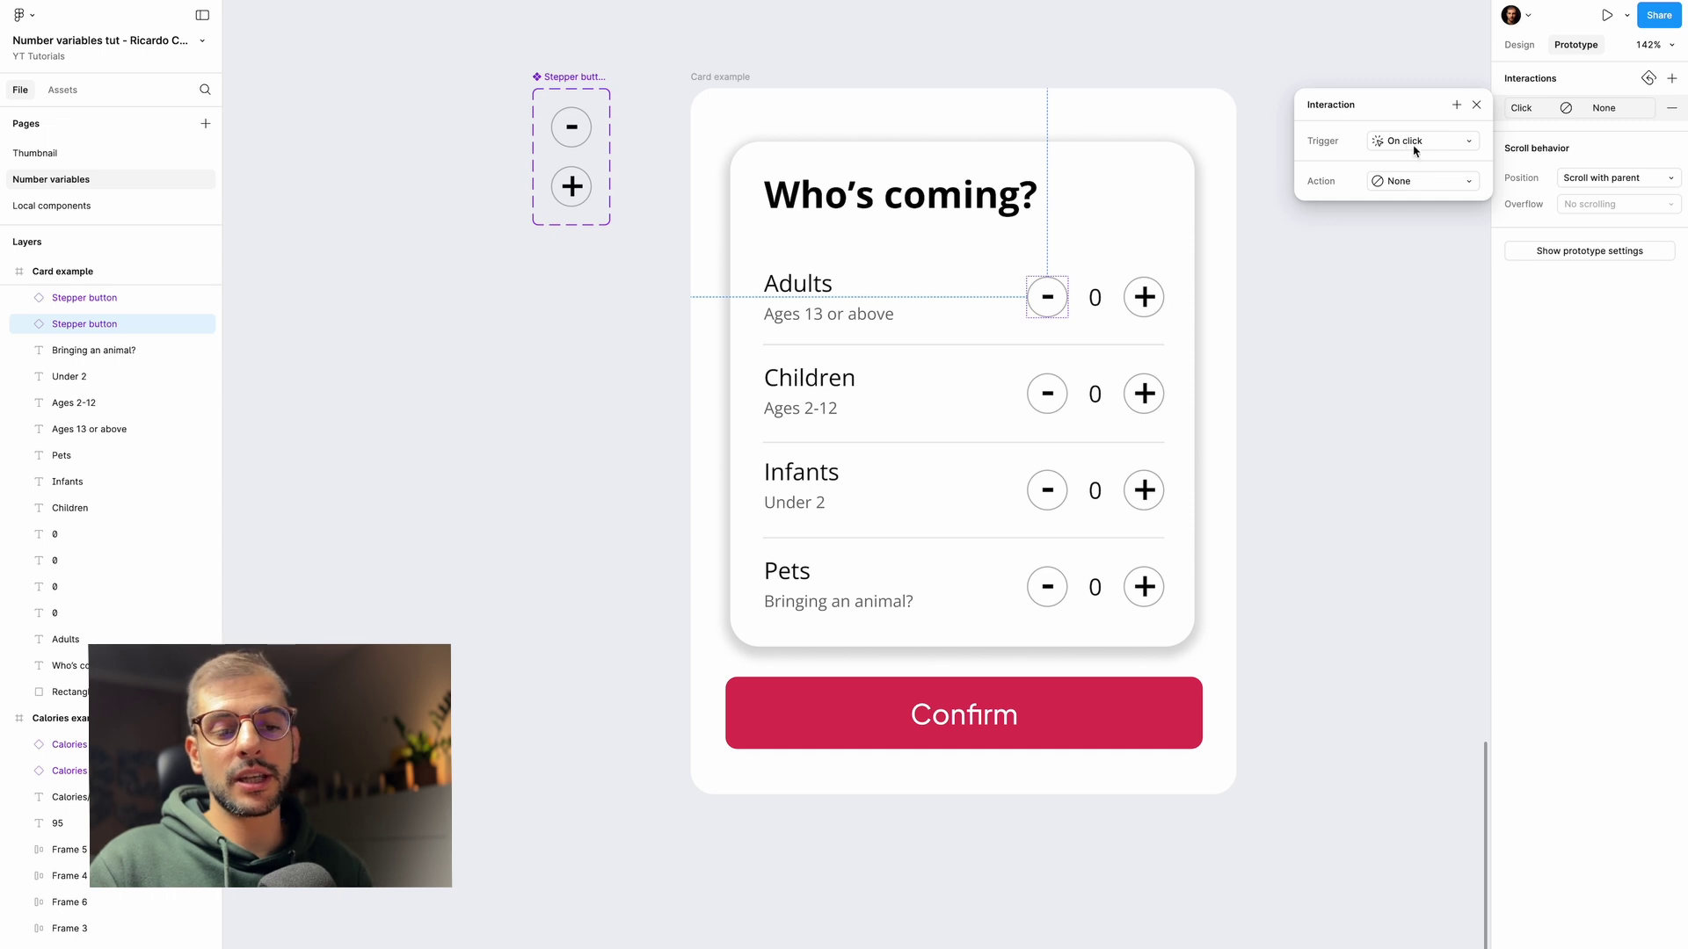
{"action": "left_click", "coordinate": [1415, 181]}
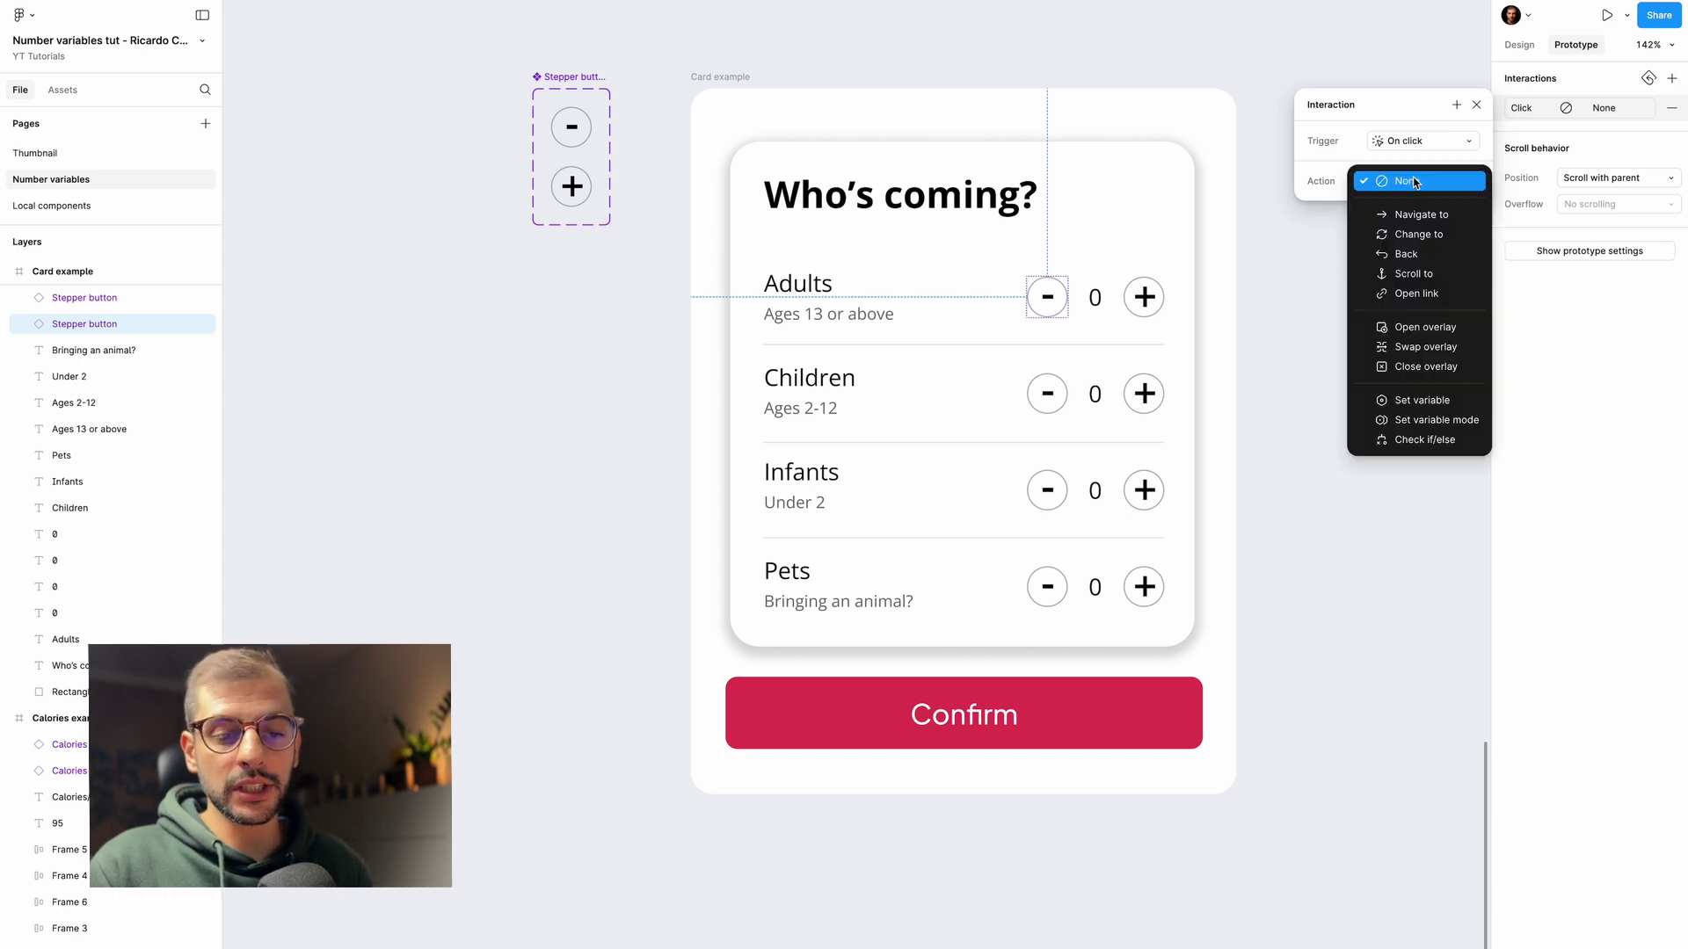
{"action": "left_click", "coordinate": [1422, 400]}
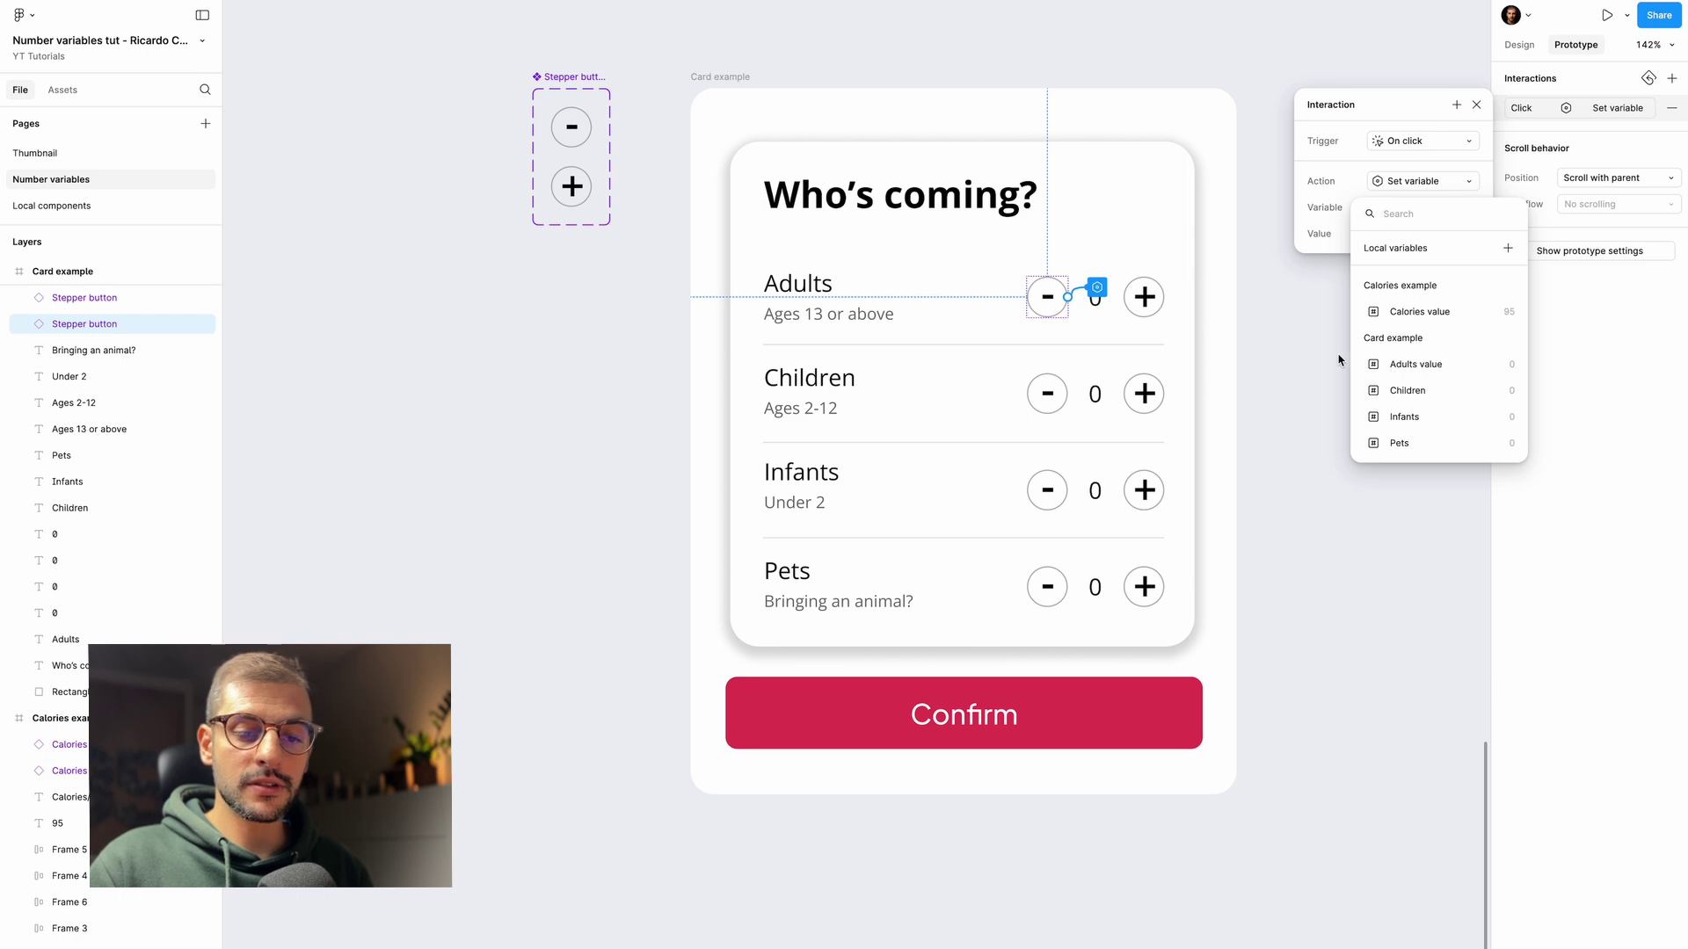
{"action": "left_click", "coordinate": [1415, 365]}
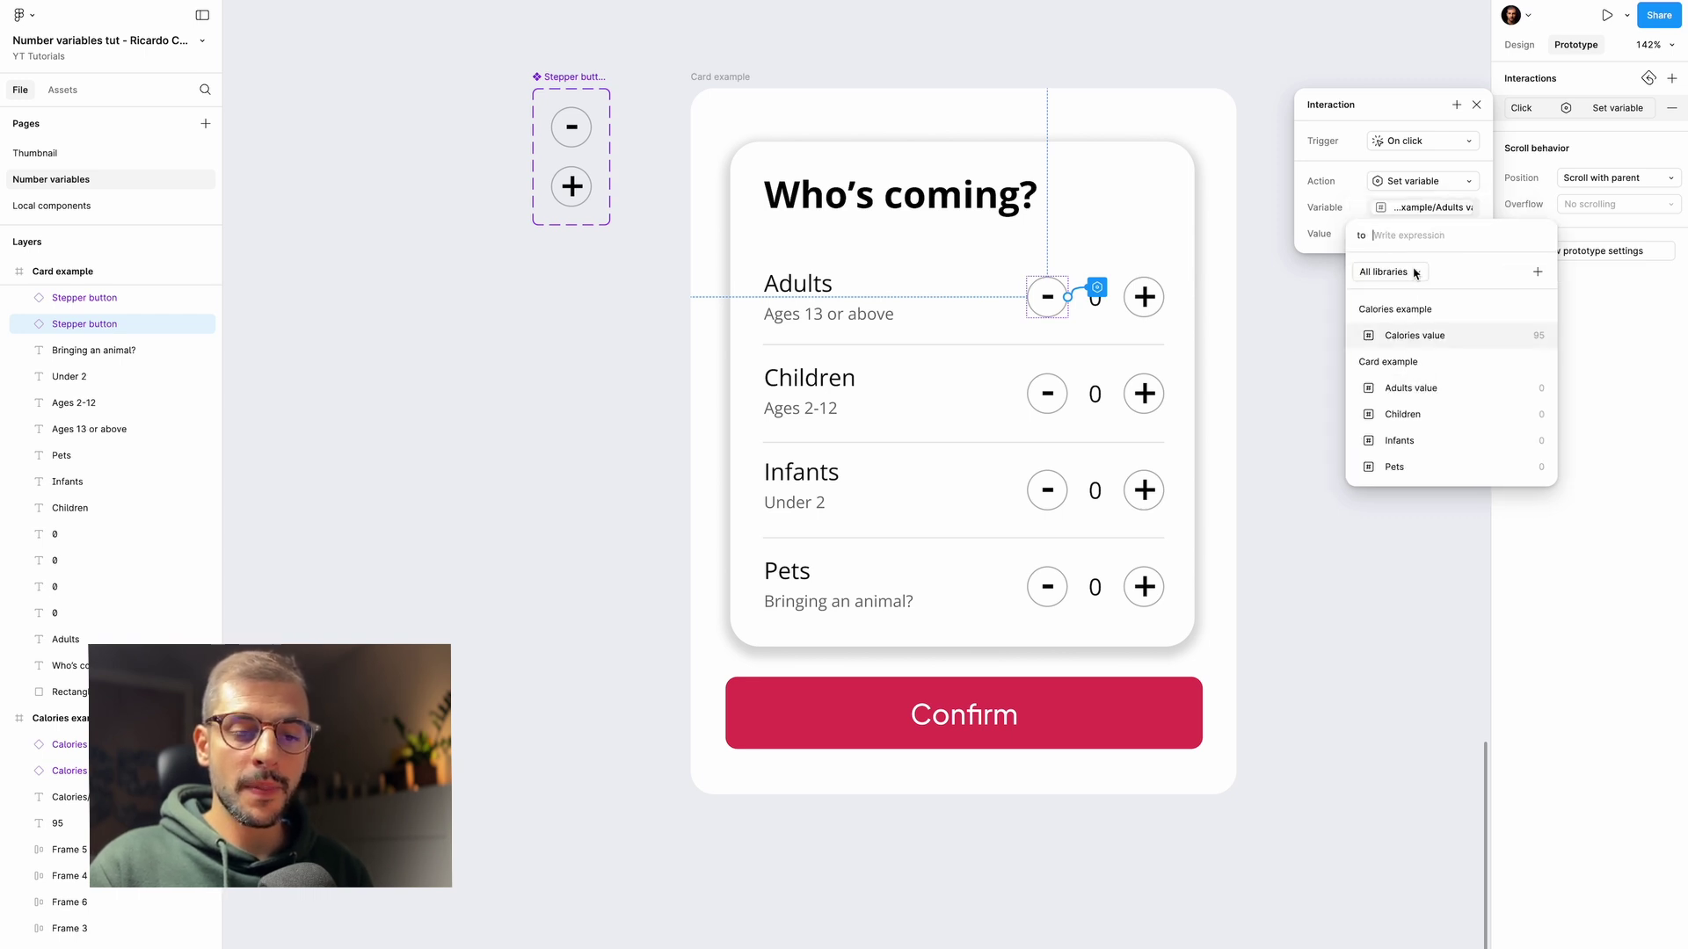
{"action": "left_click", "coordinate": [1416, 388]}
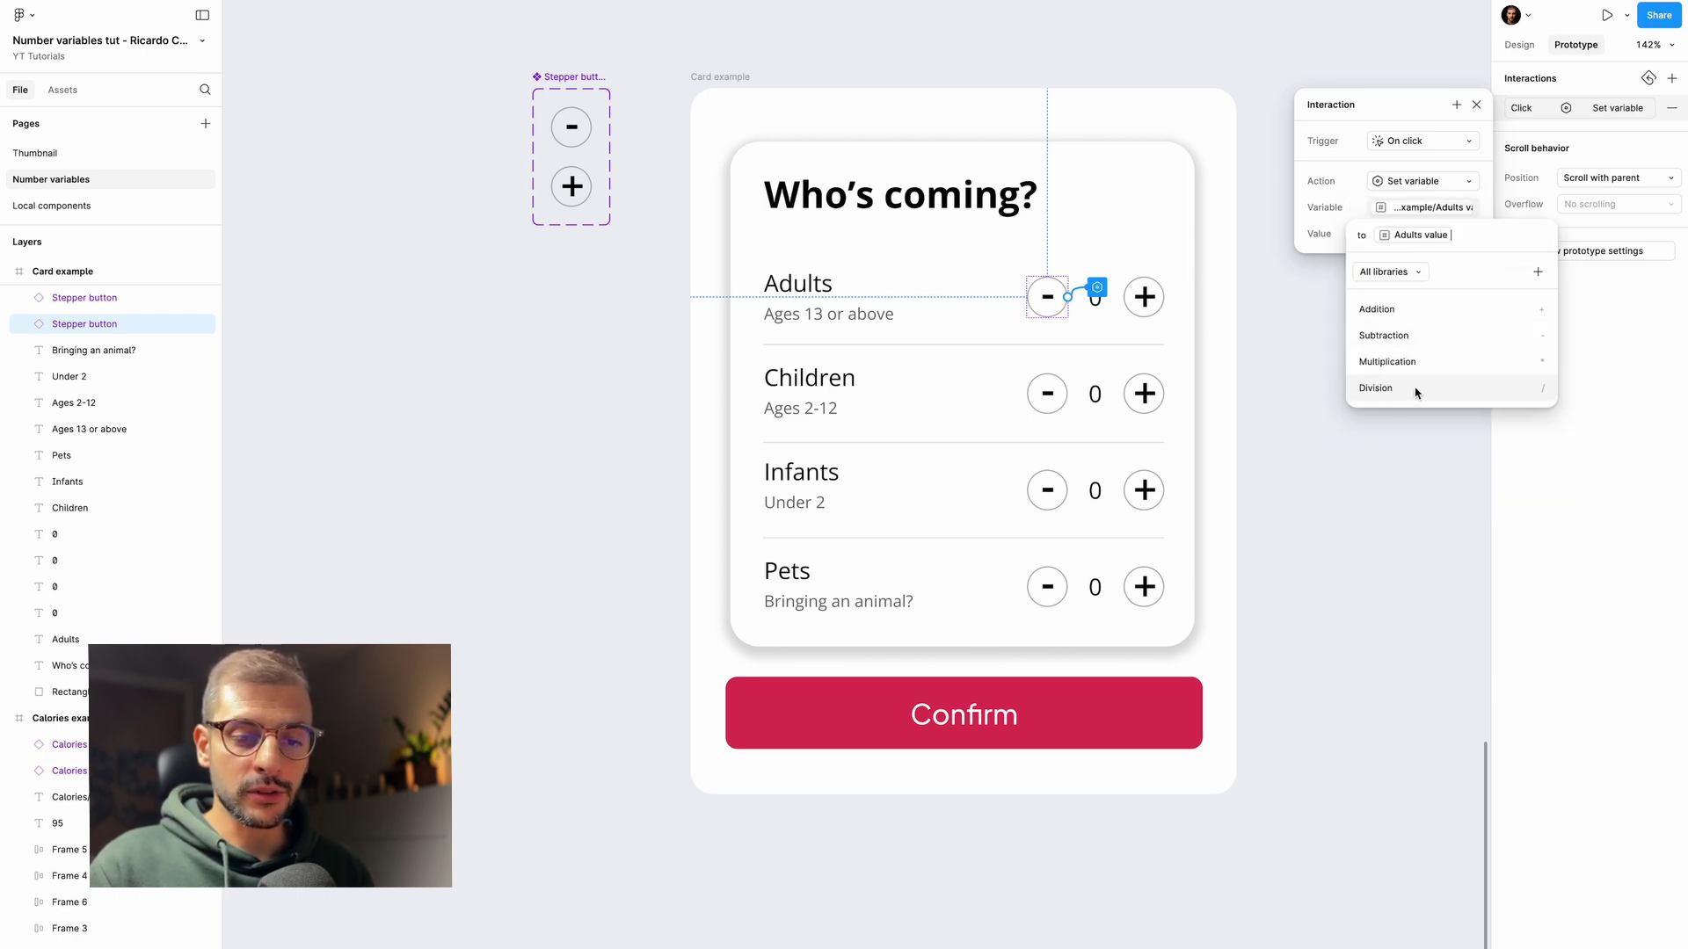
{"action": "left_click", "coordinate": [1425, 339]}
{"action": "type", "text": "1"}
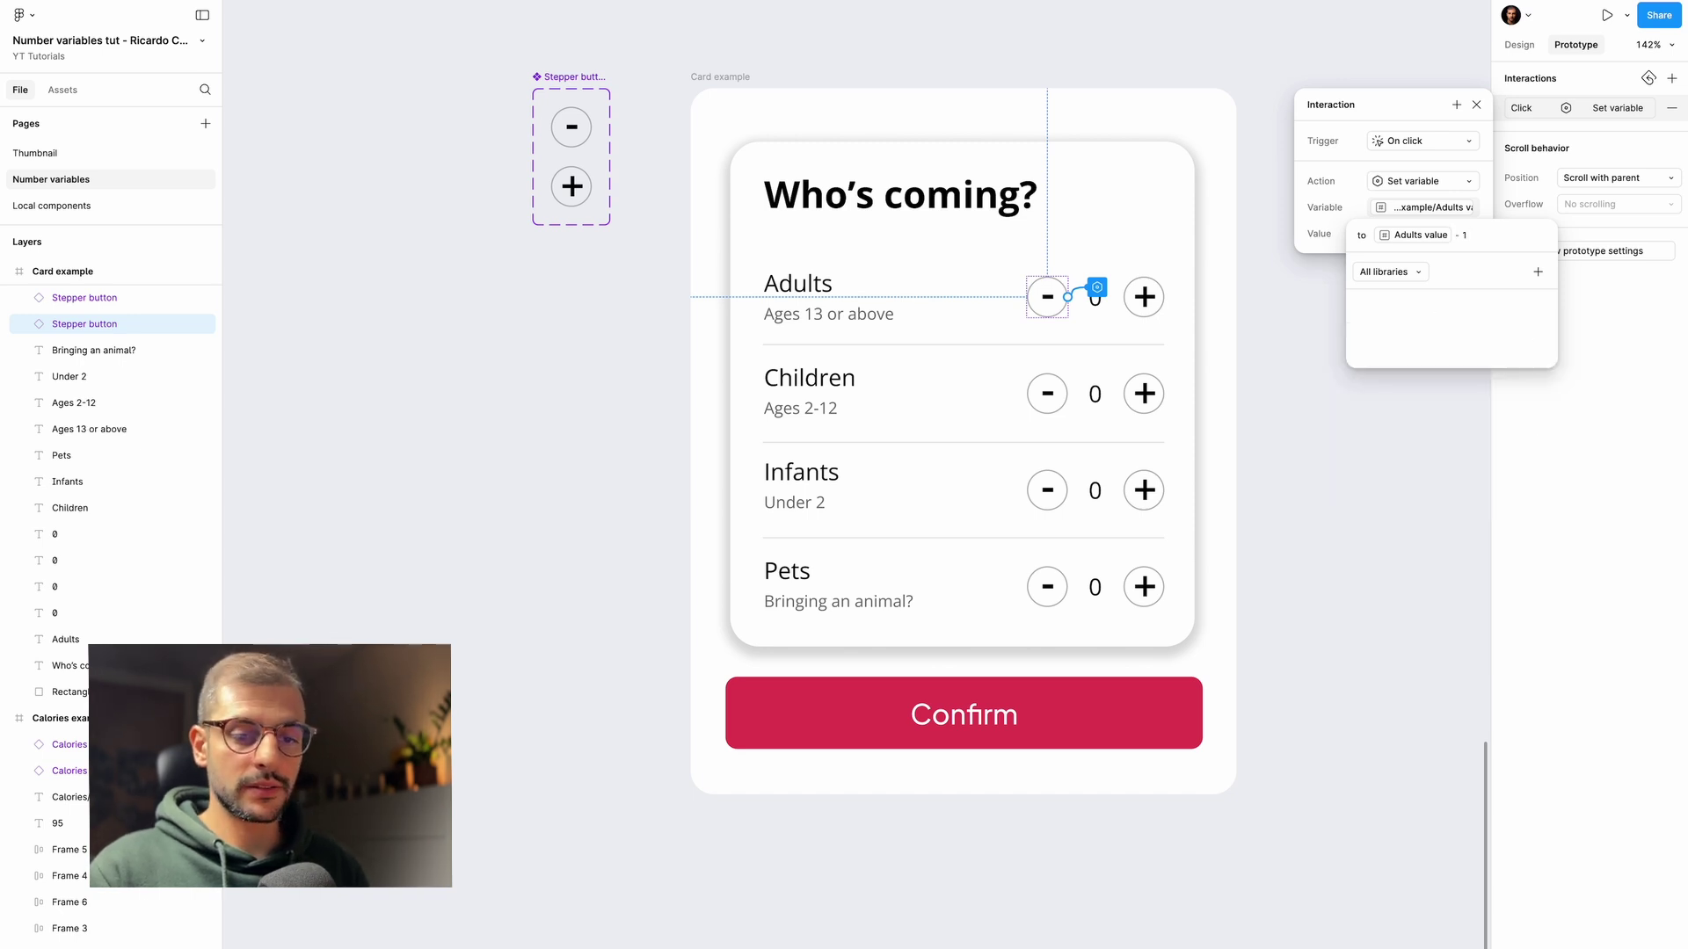
{"action": "key", "text": "Return"}
- Give the adults plus button an on-click Set variable interaction that sets Adults value to Adults value + 1
{"action": "left_click", "coordinate": [1144, 297]}
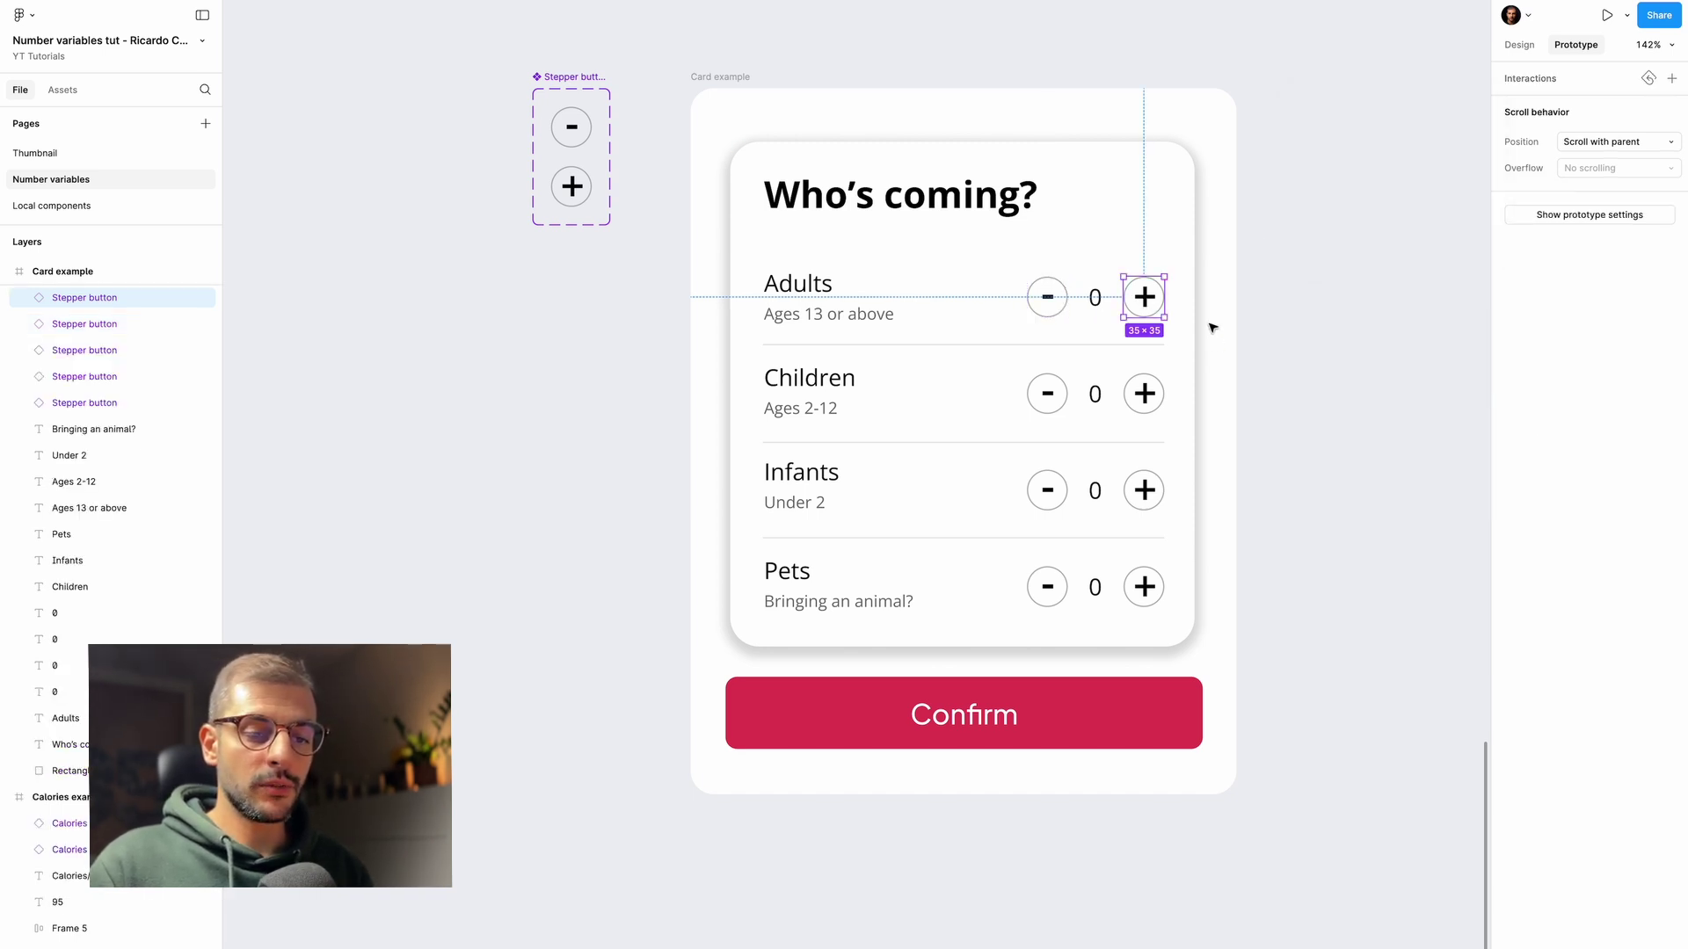
{"action": "left_click", "coordinate": [1672, 78]}
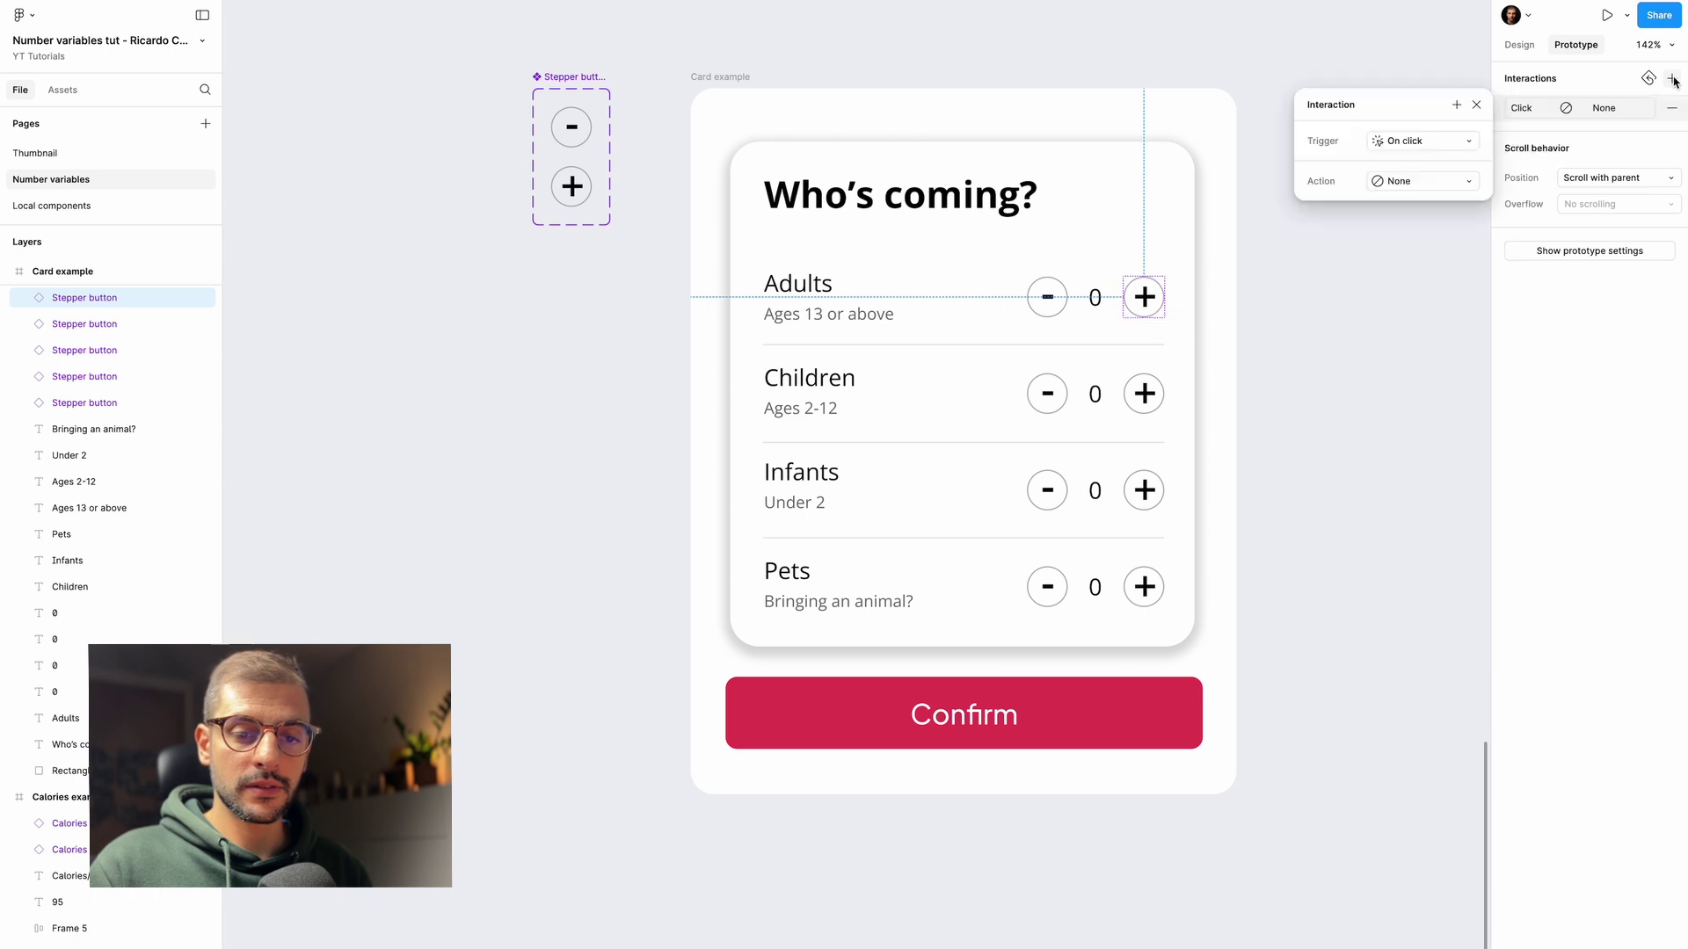
{"action": "left_click", "coordinate": [1417, 180]}
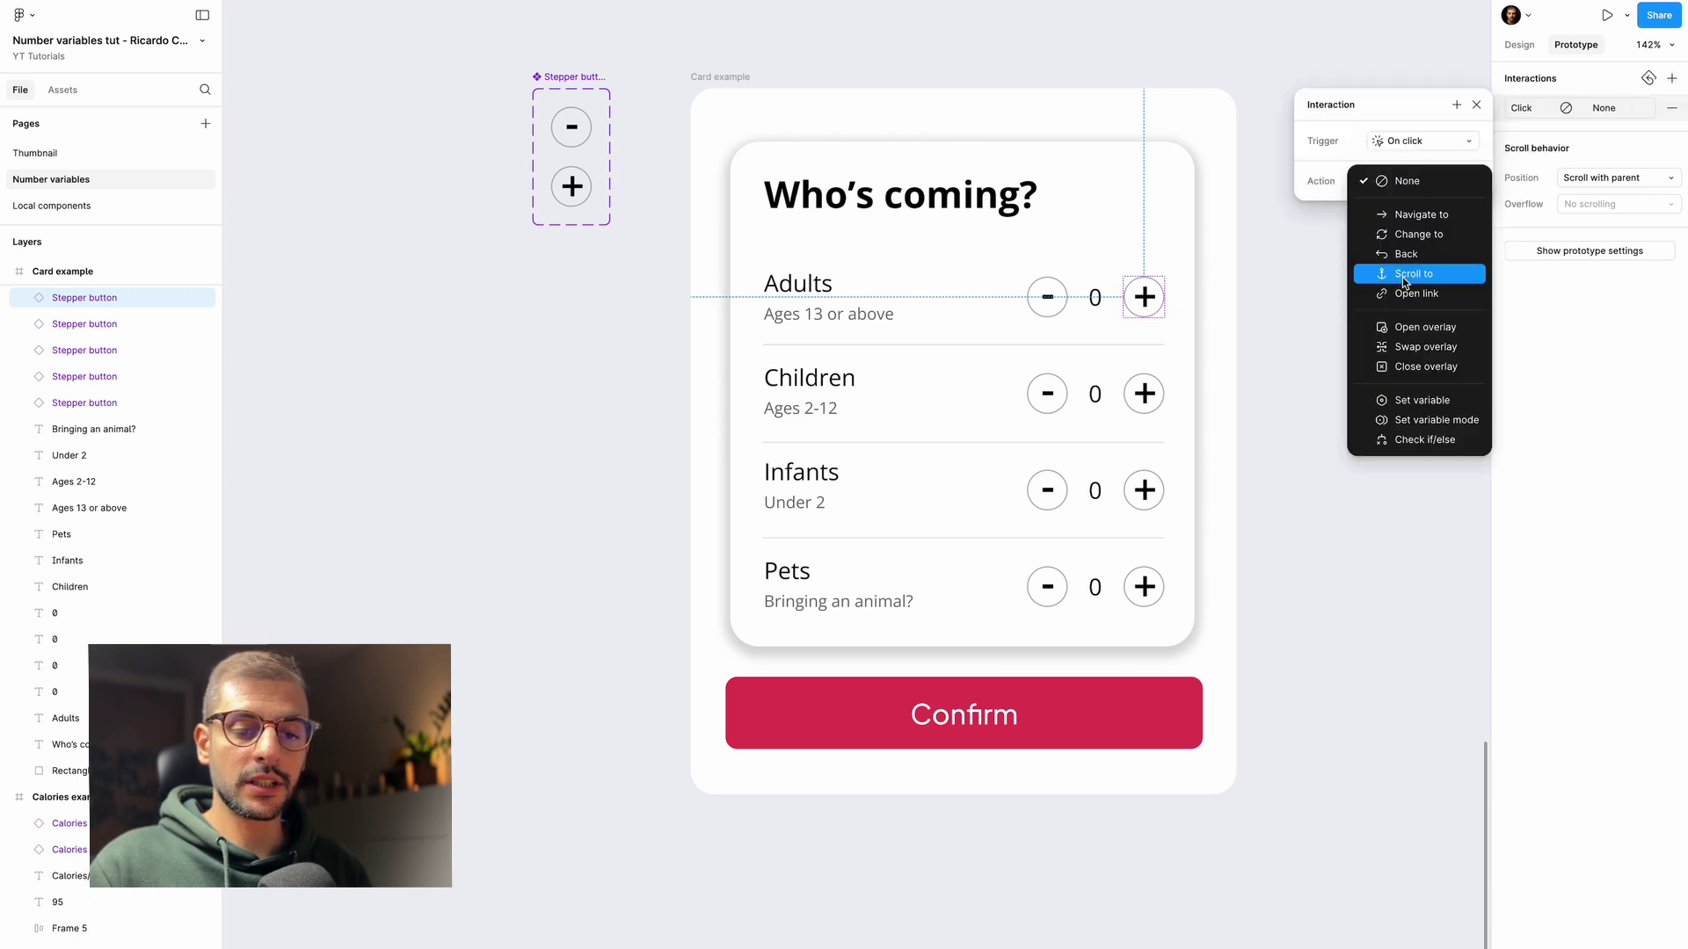
{"action": "left_click", "coordinate": [1407, 401]}
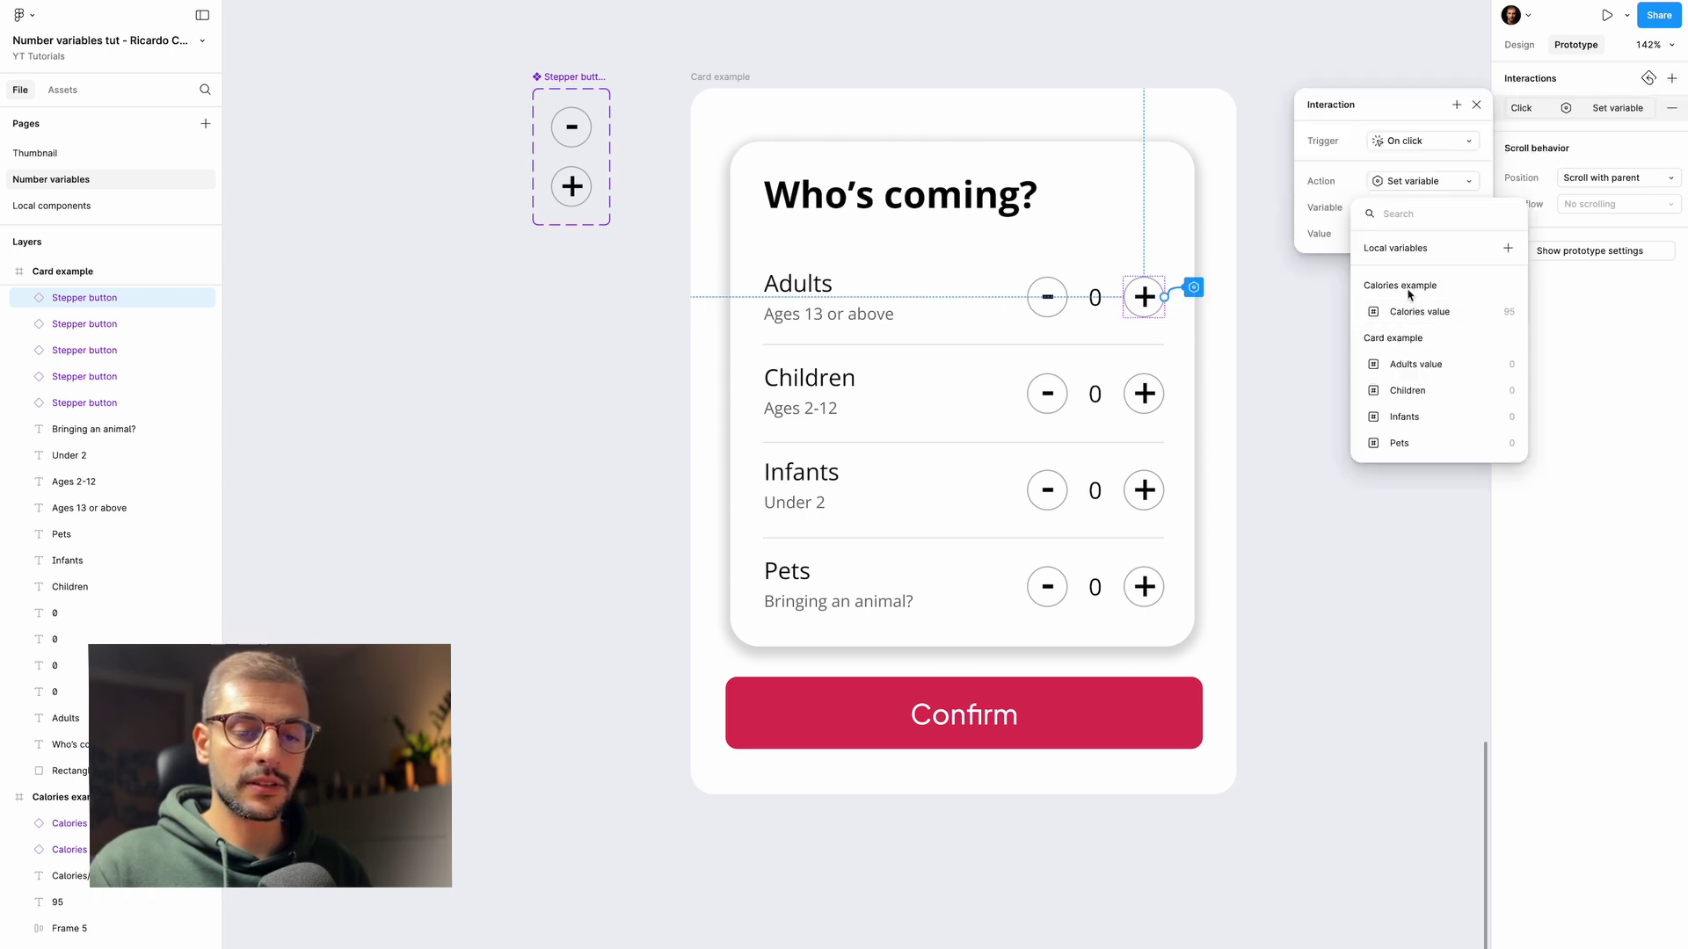
{"action": "left_click", "coordinate": [1420, 363]}
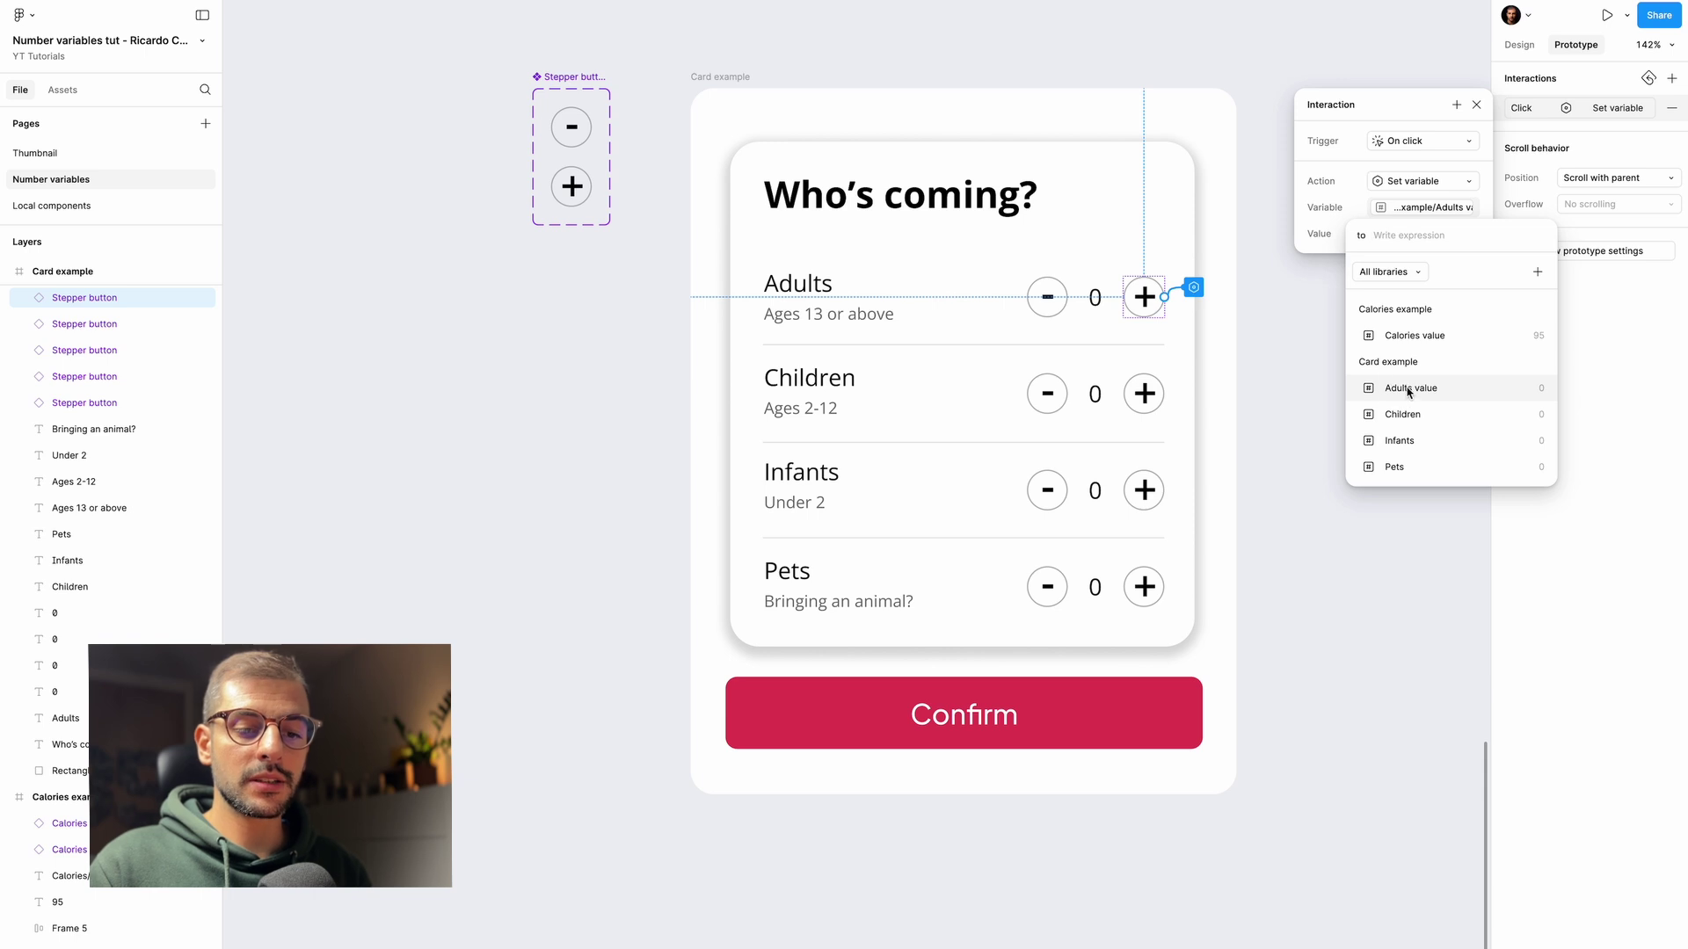
{"action": "left_click", "coordinate": [1409, 390]}
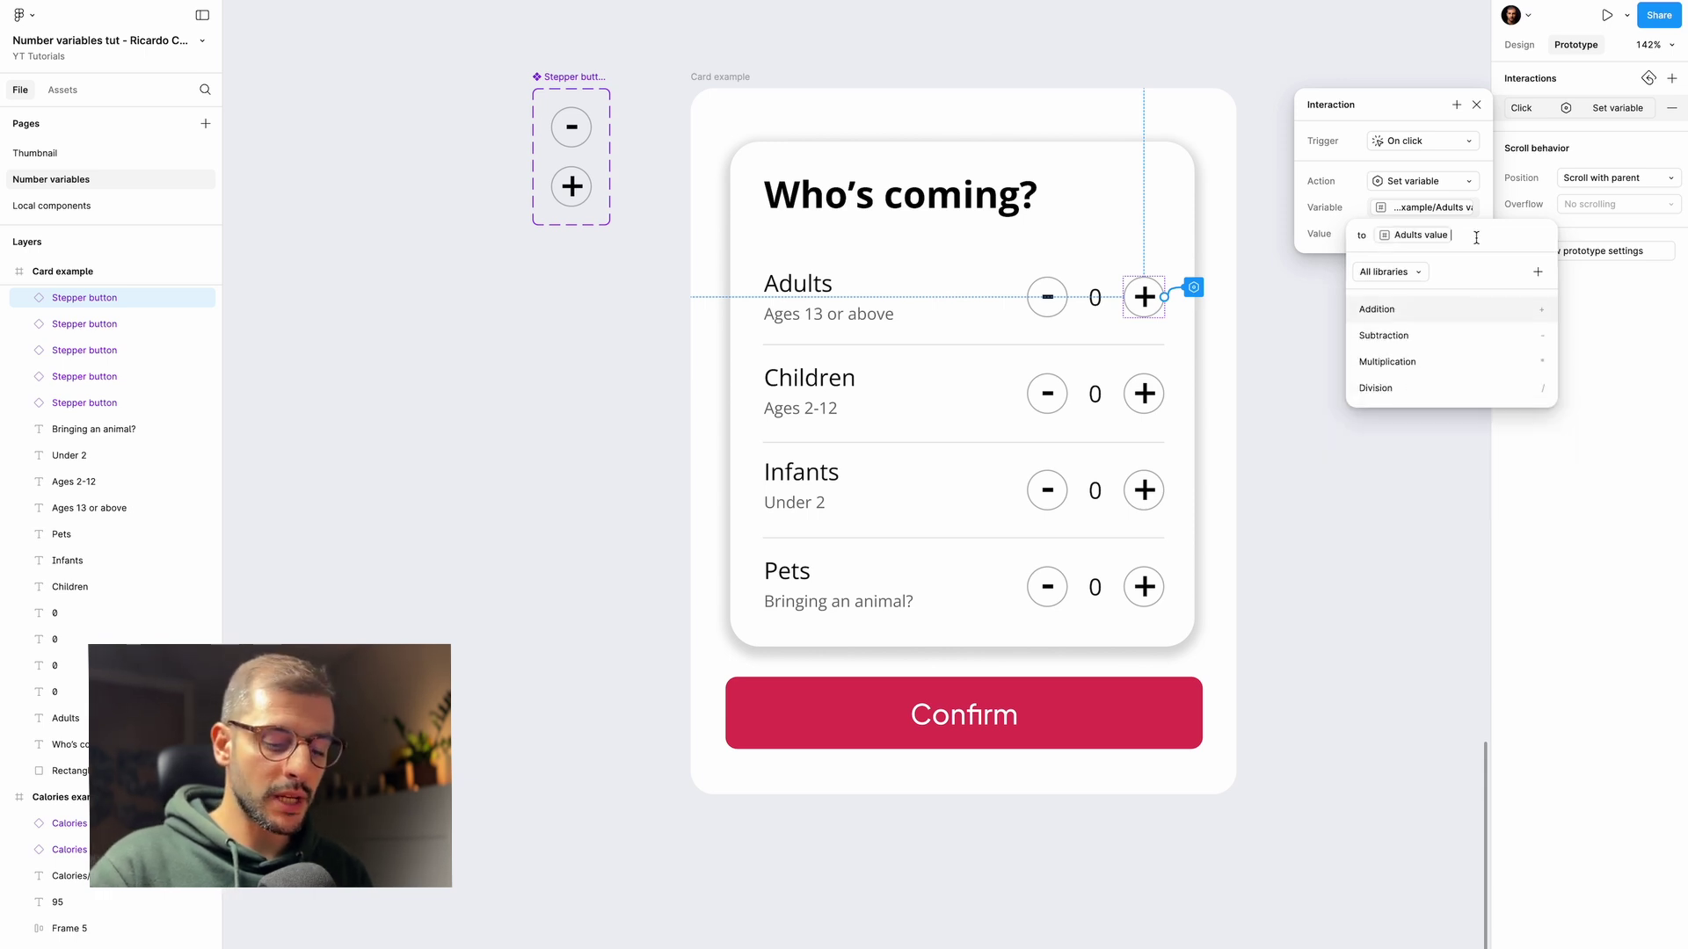
{"action": "type", "text": "+1"}
{"action": "key", "text": "Return"}
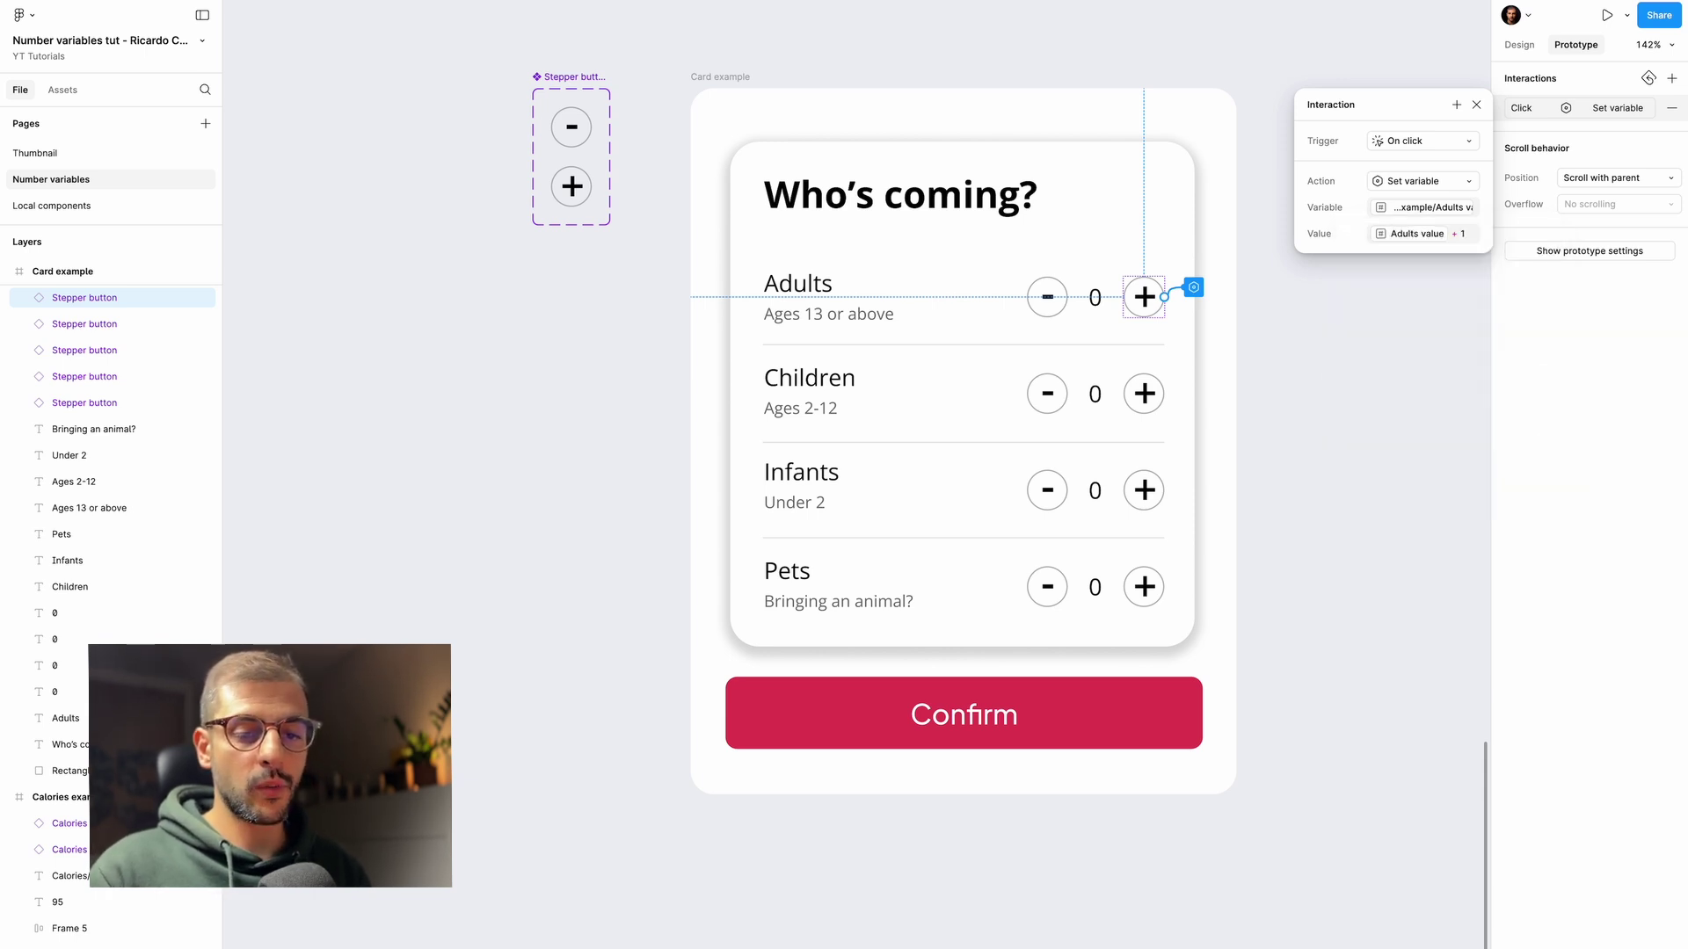
{"action": "left_click", "coordinate": [1477, 105]}
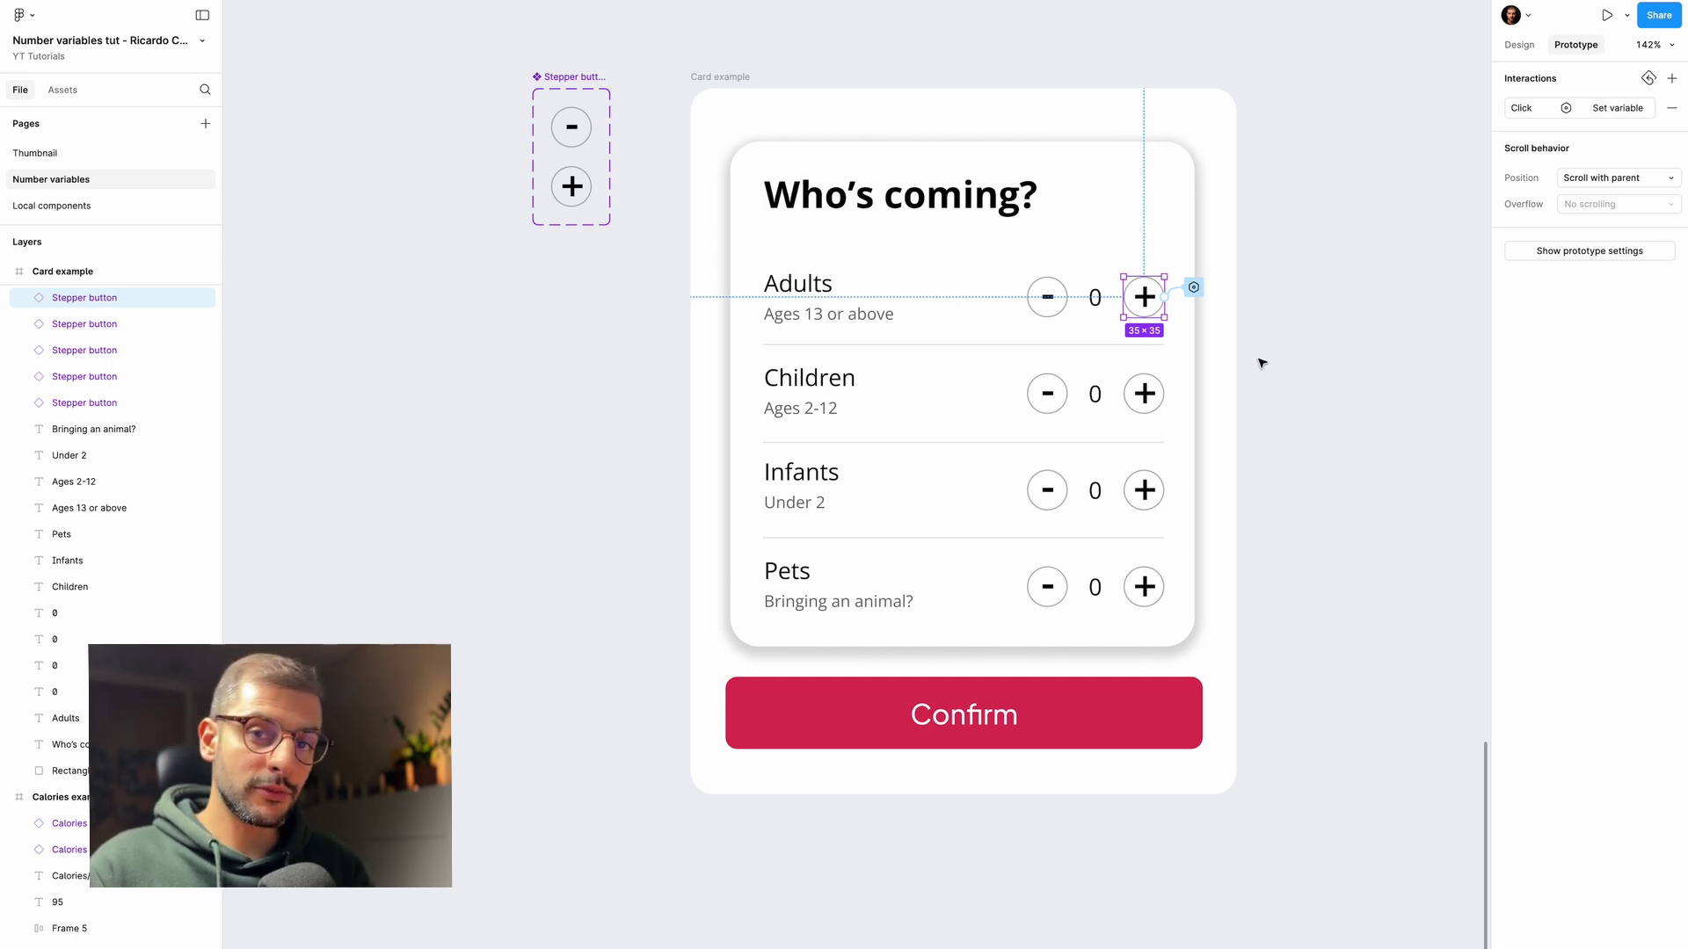
- Copy the adults plus button's interaction onto the children, infants and pets plus buttons
{"action": "left_click", "coordinate": [1266, 343]}
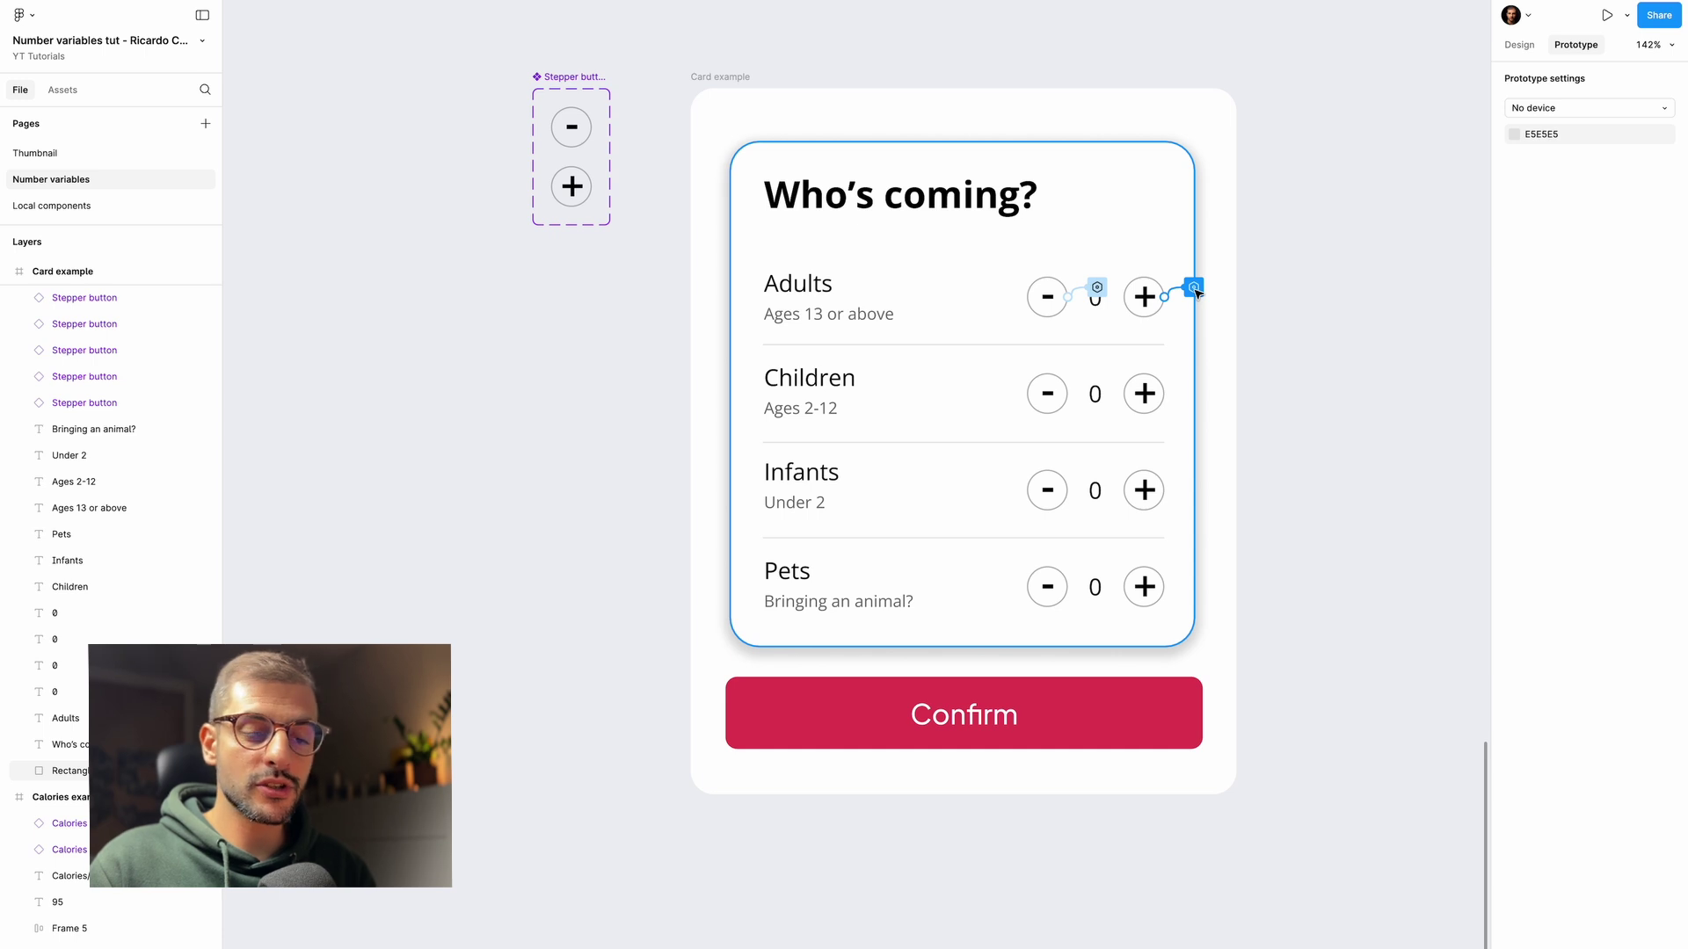
{"action": "left_click", "coordinate": [1194, 289]}
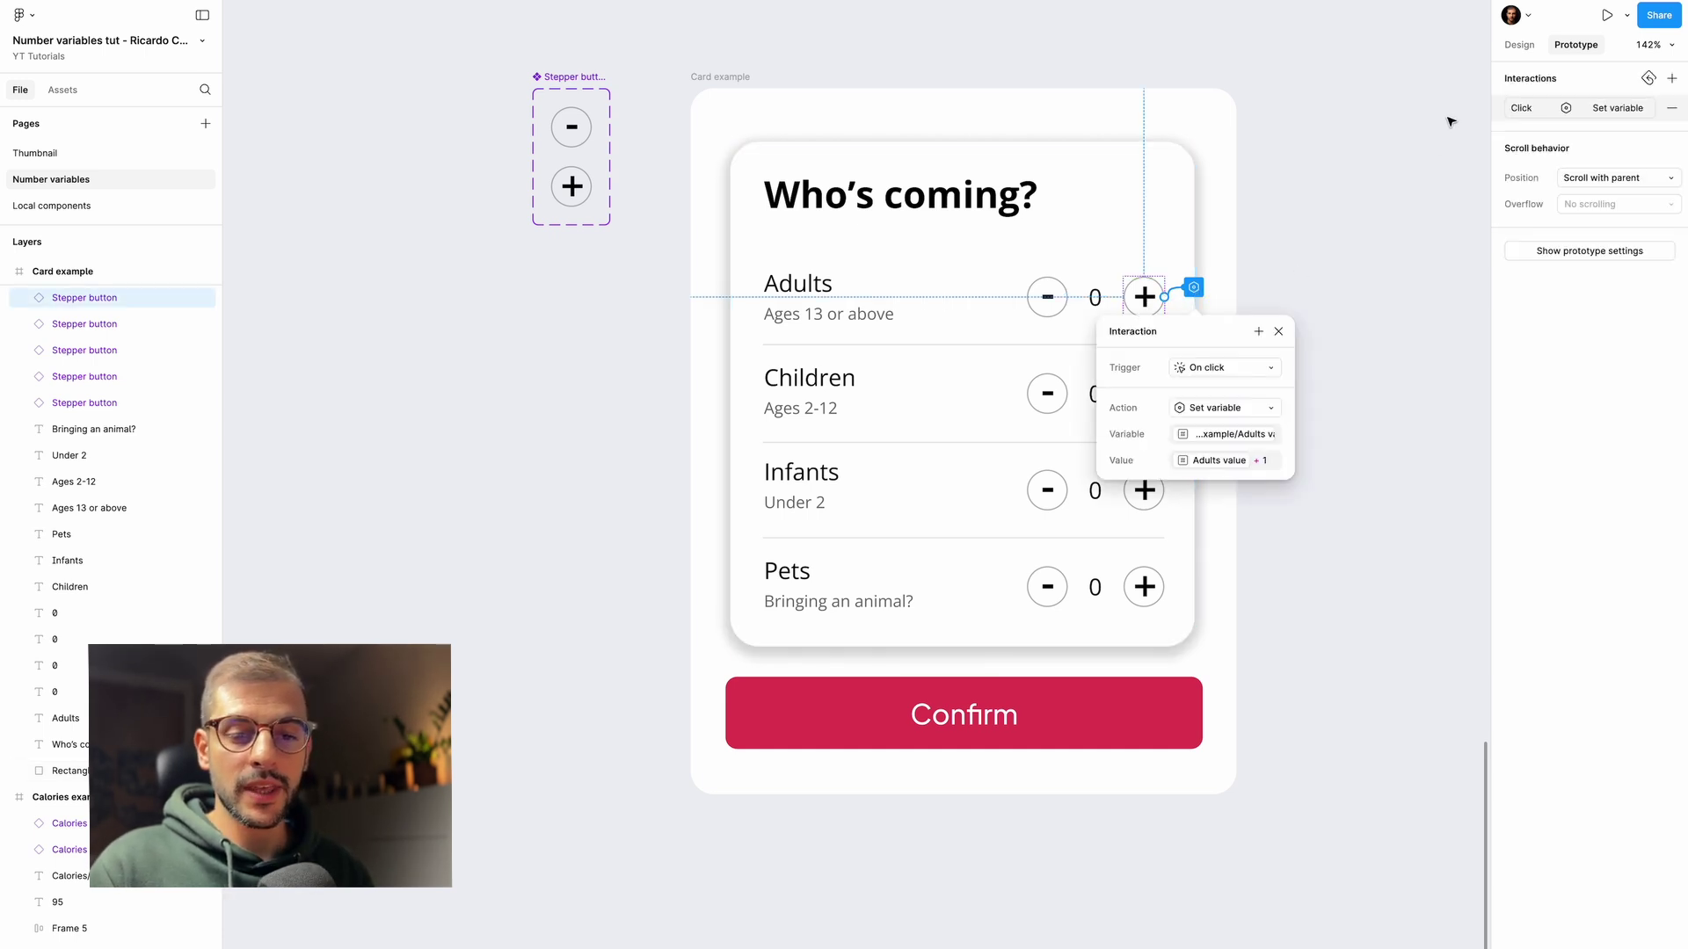
{"action": "left_click", "coordinate": [1499, 117]}
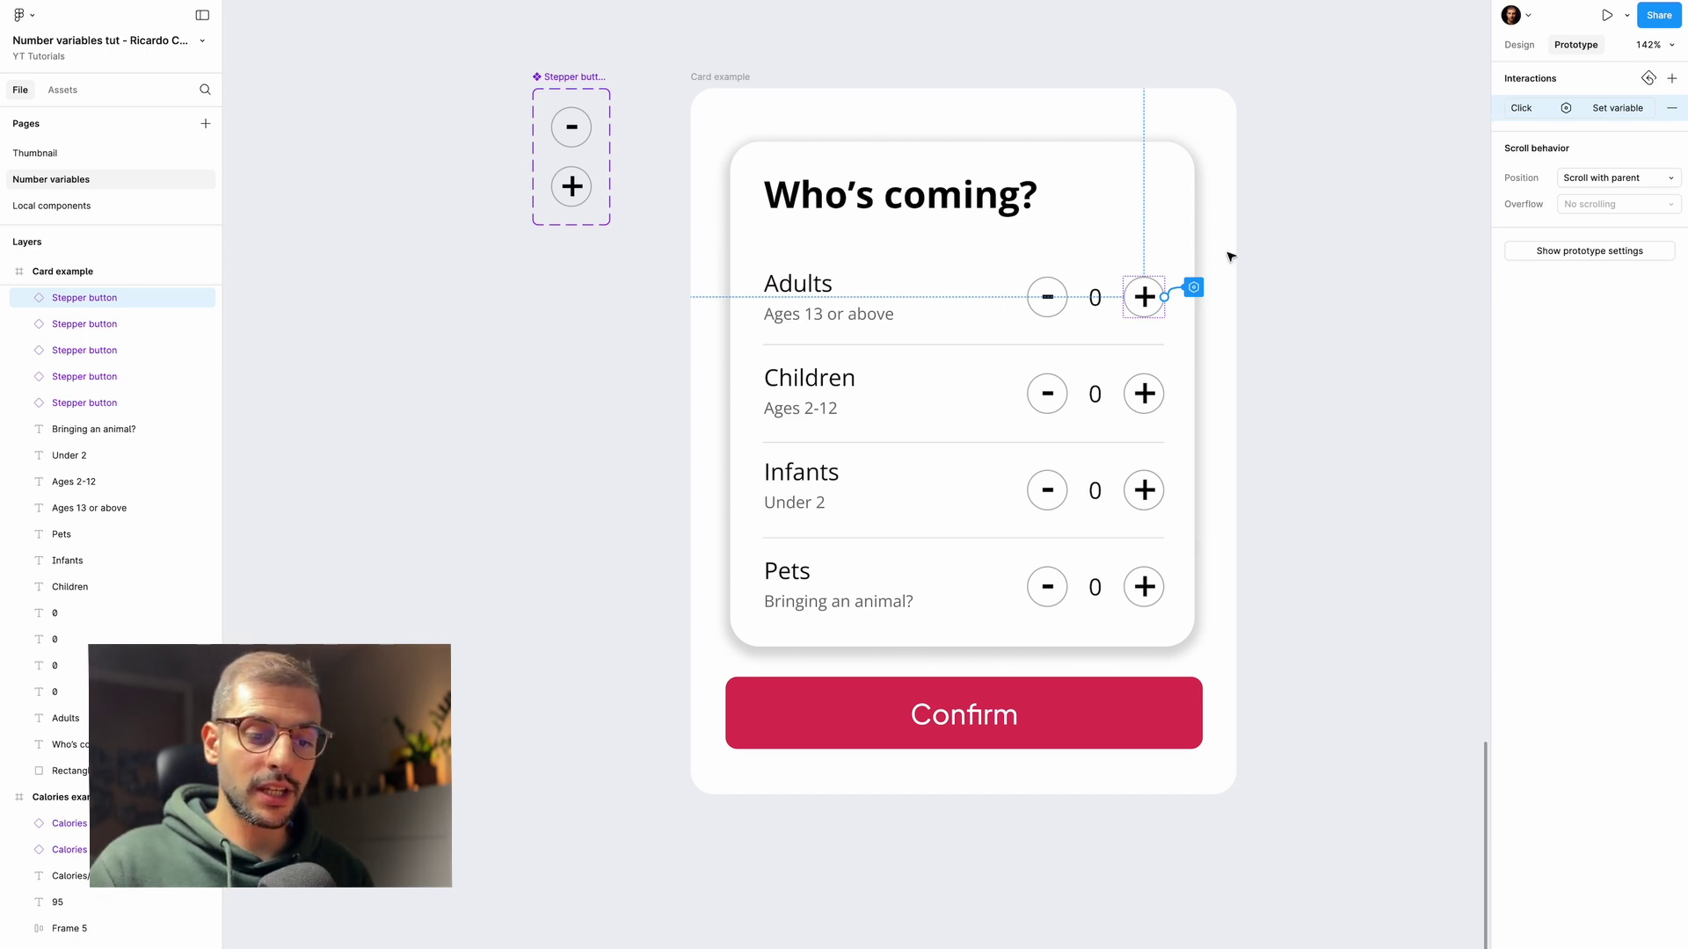
{"action": "left_click", "coordinate": [1157, 395]}
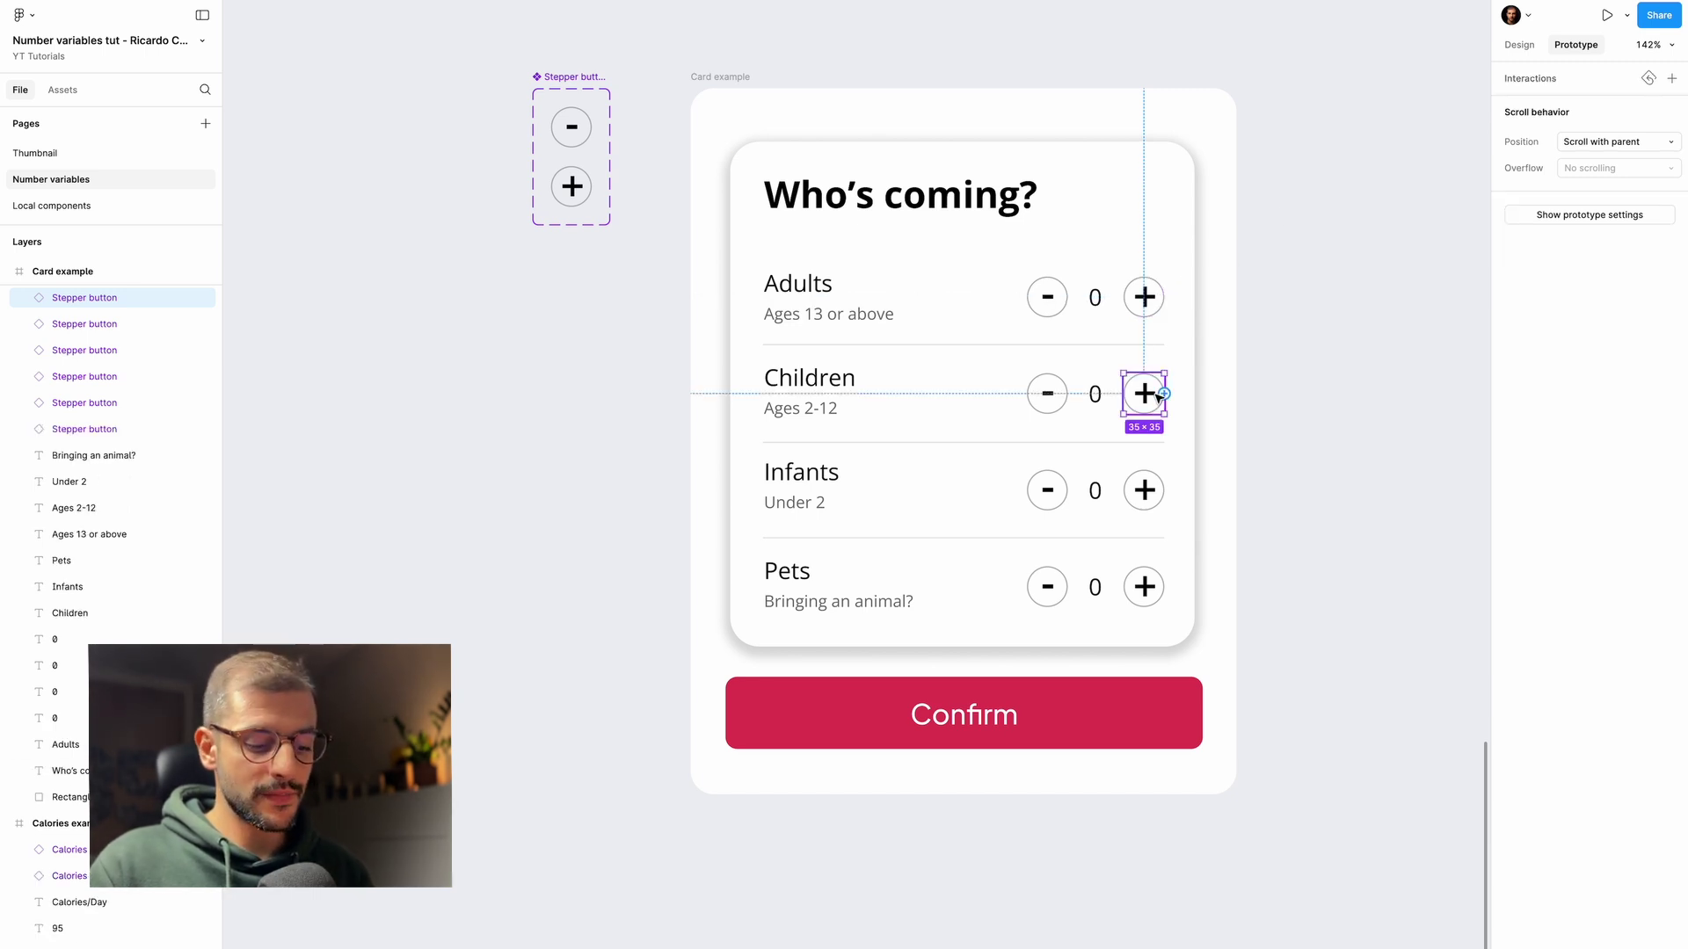
{"action": "key", "text": "ctrl+v"}
{"action": "left_click_drag", "start_coordinate": [1156, 397], "coordinate": [1157, 596]}
{"action": "key", "text": "ctrl+v"}
- Change the pets plus button's interaction so it sets the Pets variable to Pets + 1
{"action": "left_click", "coordinate": [1194, 578]}
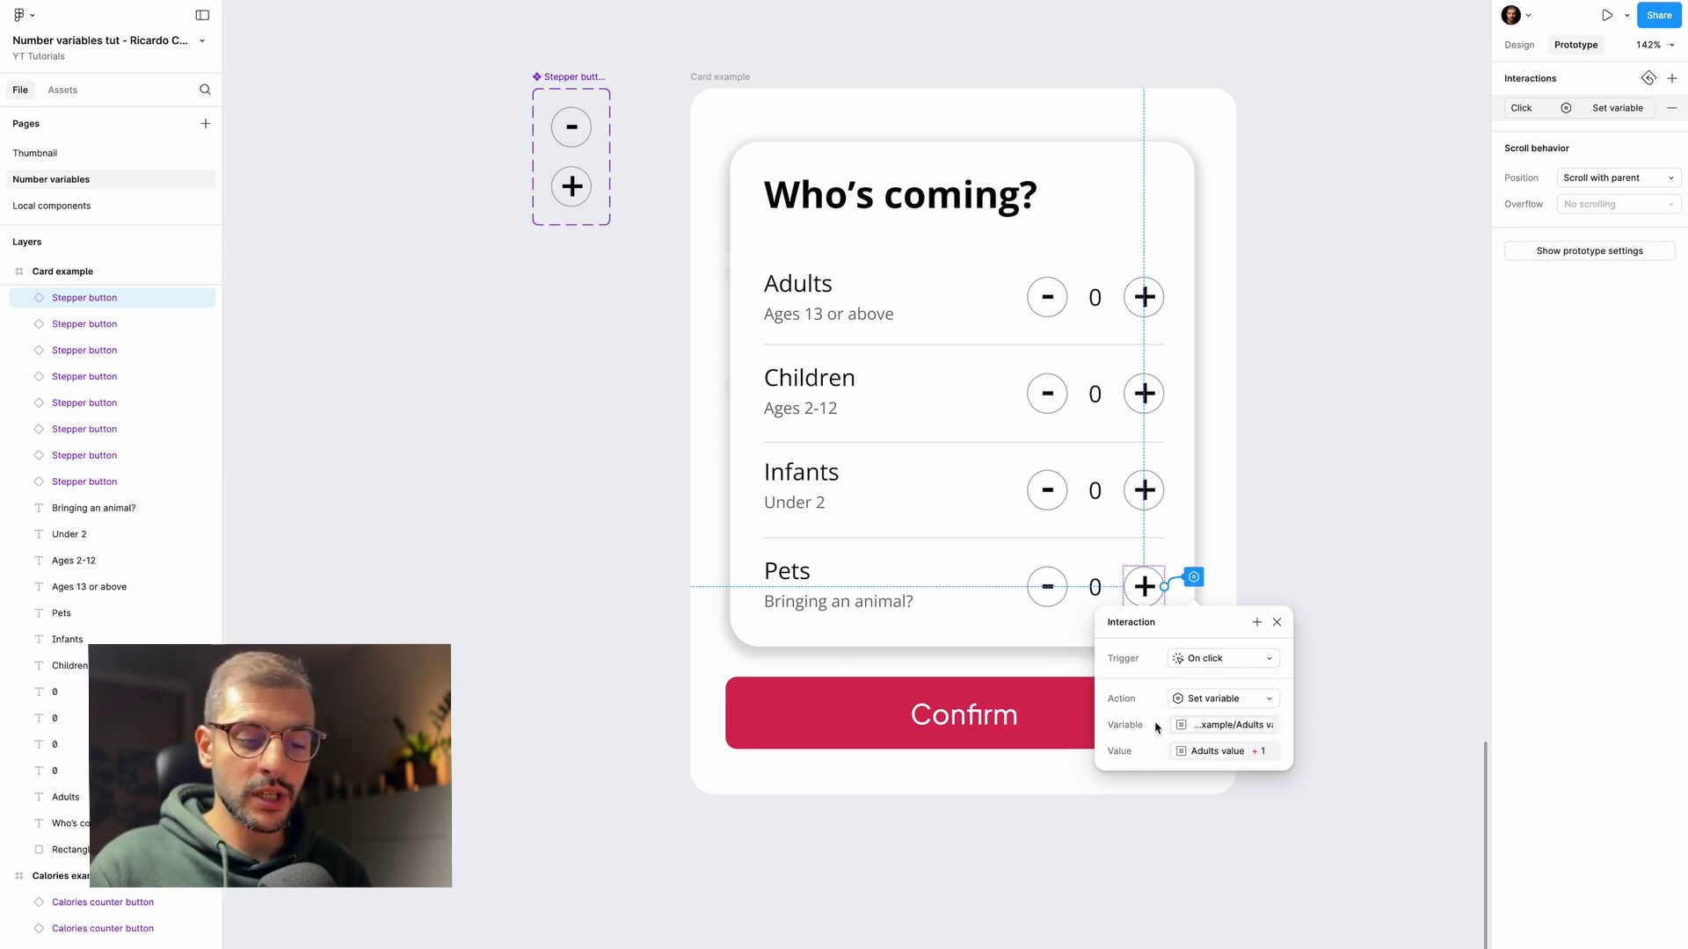
{"action": "left_click", "coordinate": [1211, 726]}
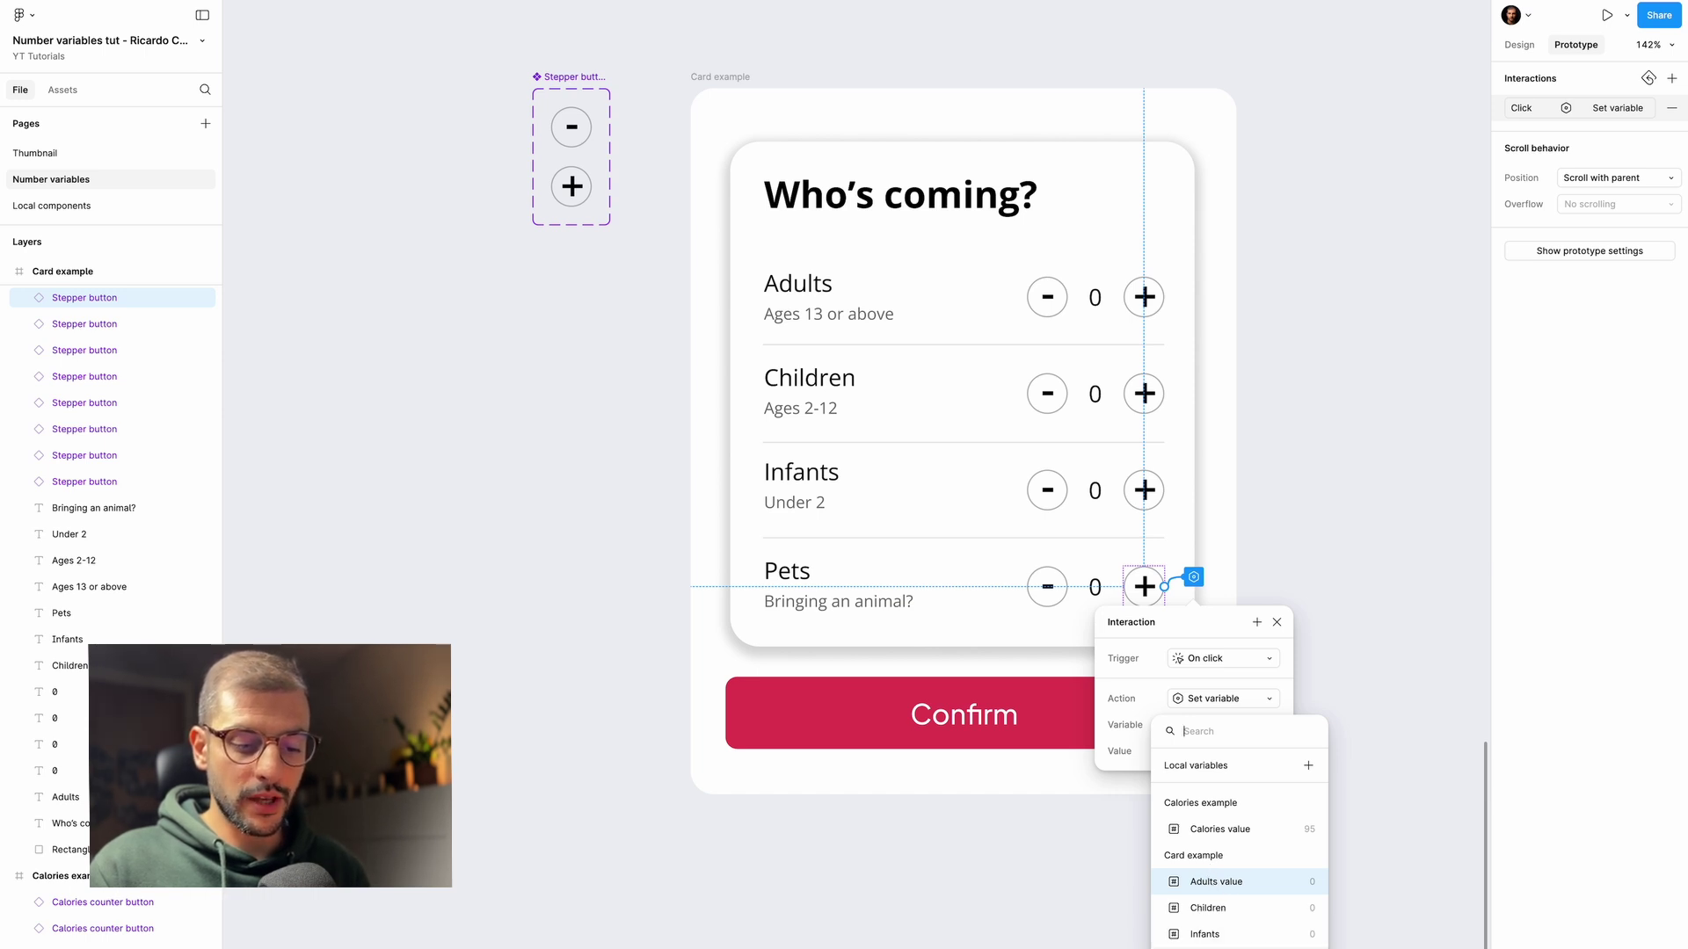
{"action": "left_click", "coordinate": [1221, 946]}
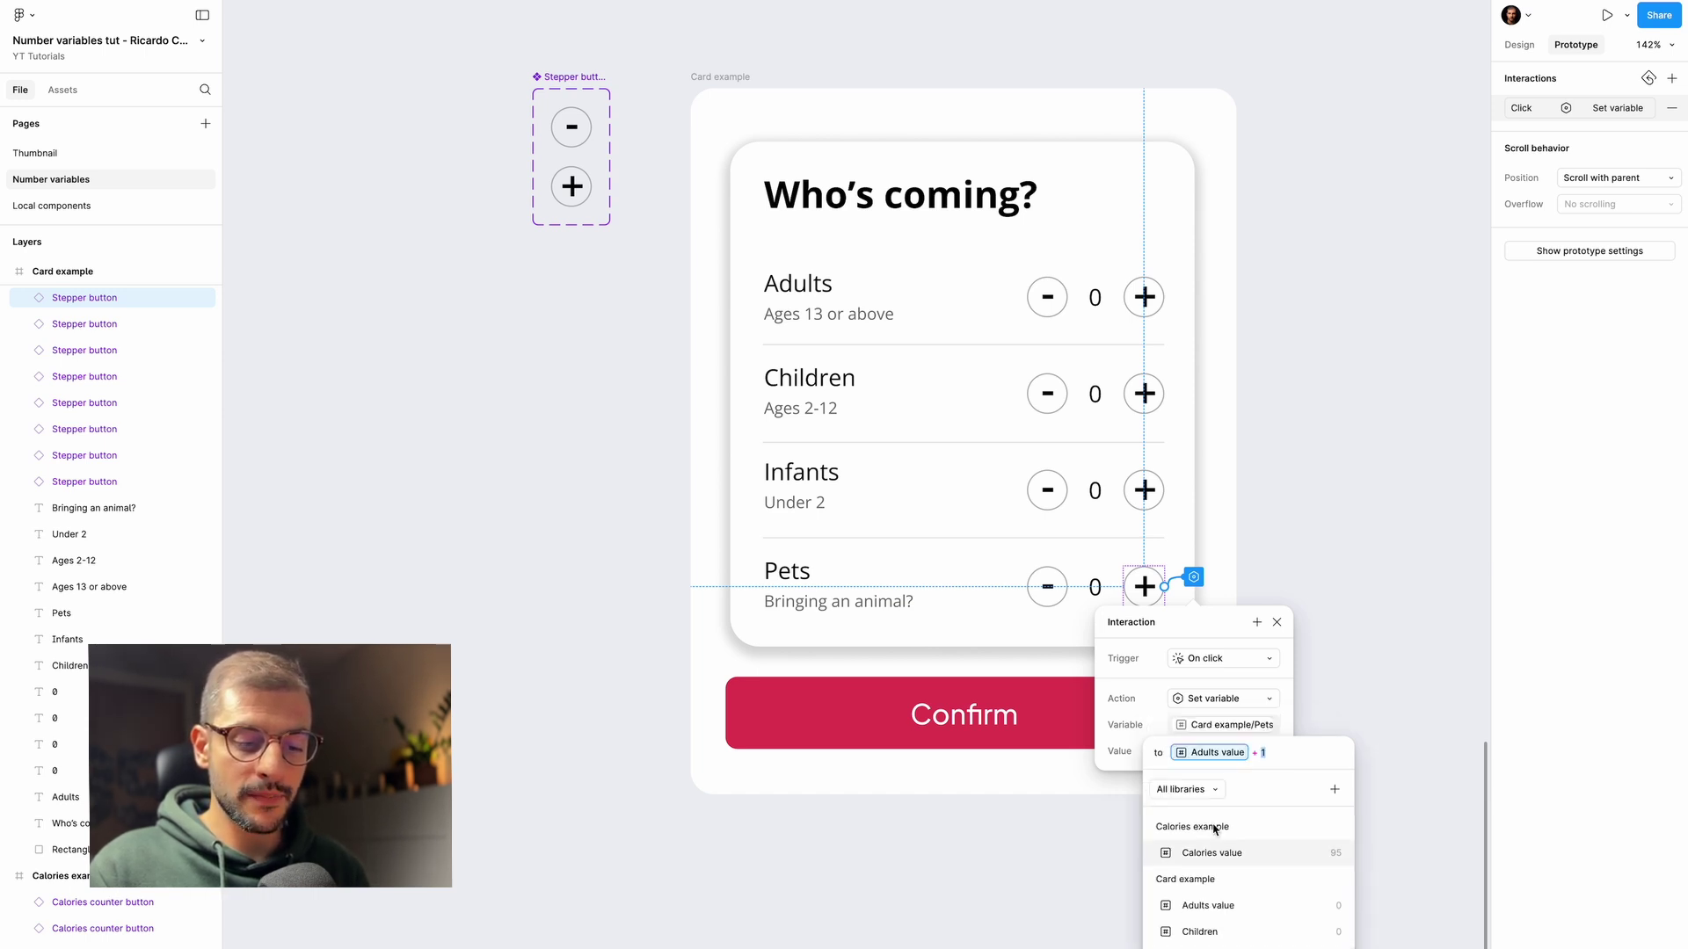
{"action": "left_click", "coordinate": [1206, 756]}
{"action": "key", "text": "BackSpace"}
{"action": "key", "text": "BackSpace"}
{"action": "key", "text": "BackSpace"}
{"action": "key", "text": "BackSpace"}
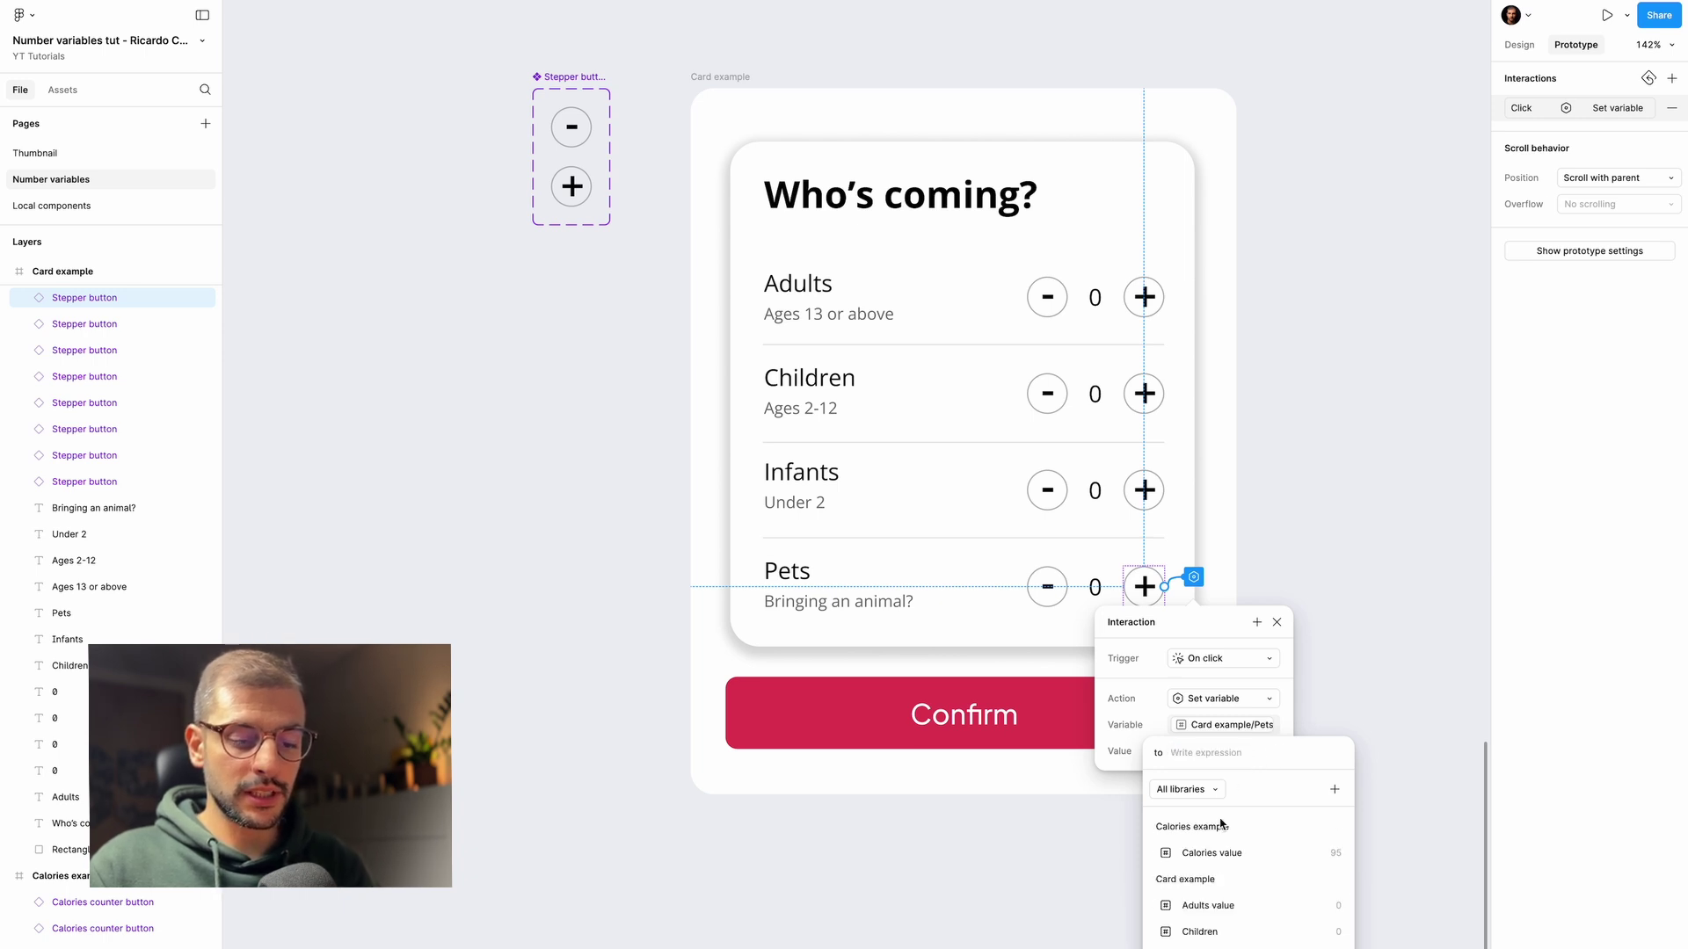
{"action": "type", "text": "Pets"}
{"action": "key", "text": "Return"}
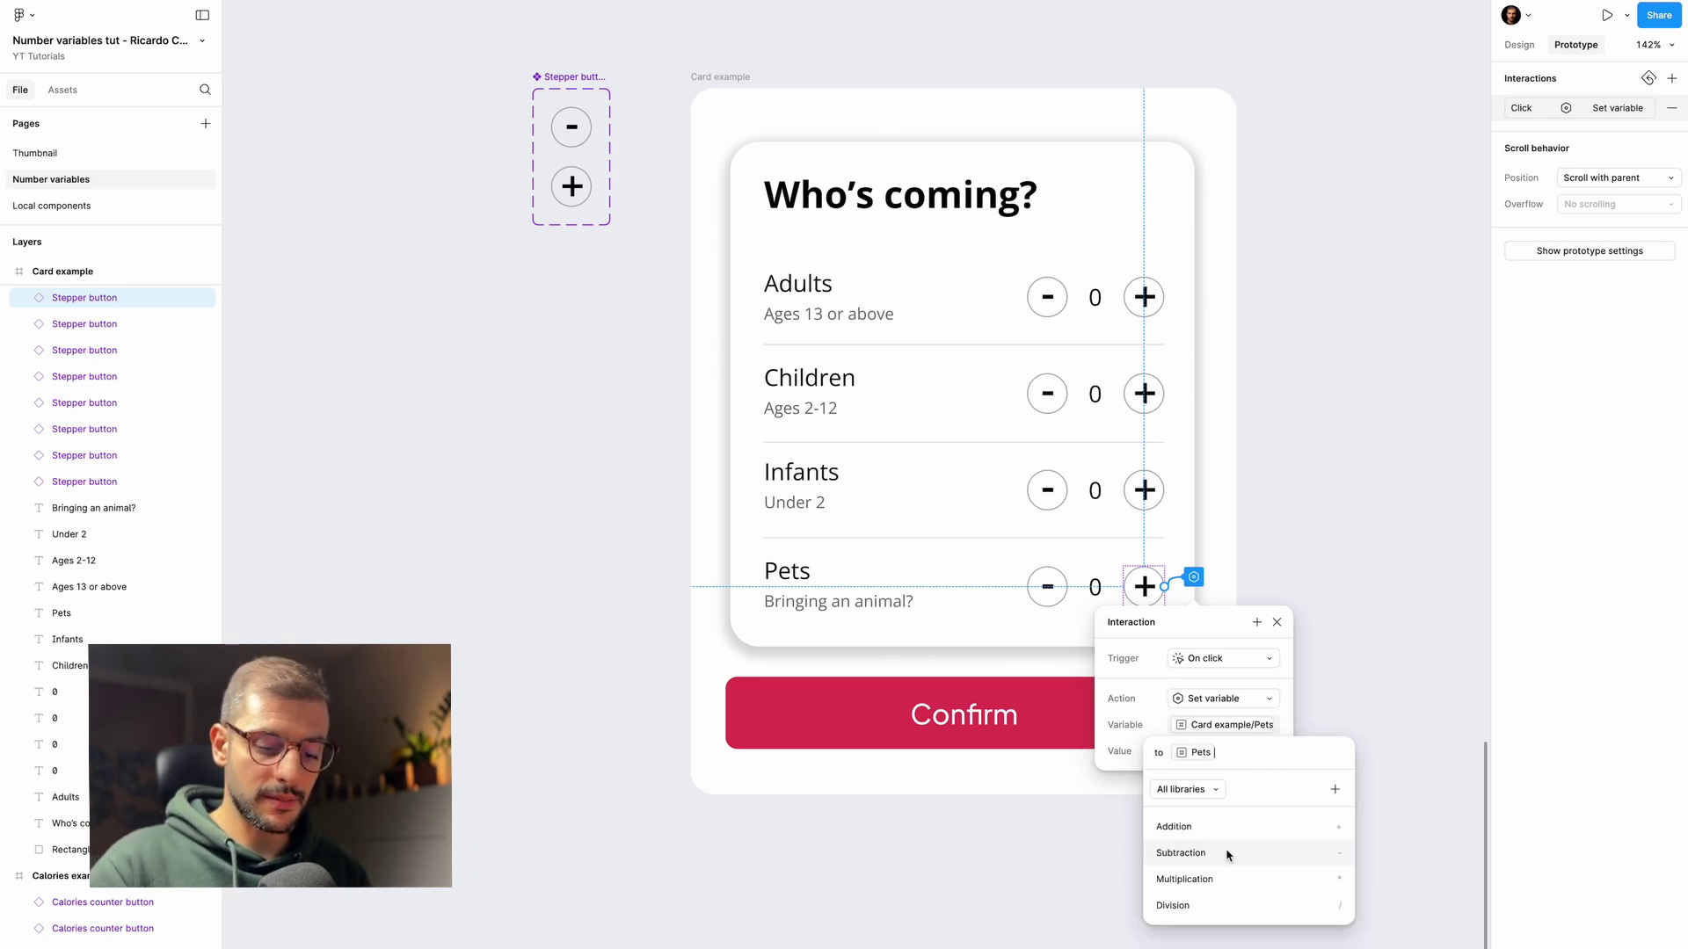
{"action": "type", "text": "+ 1"}
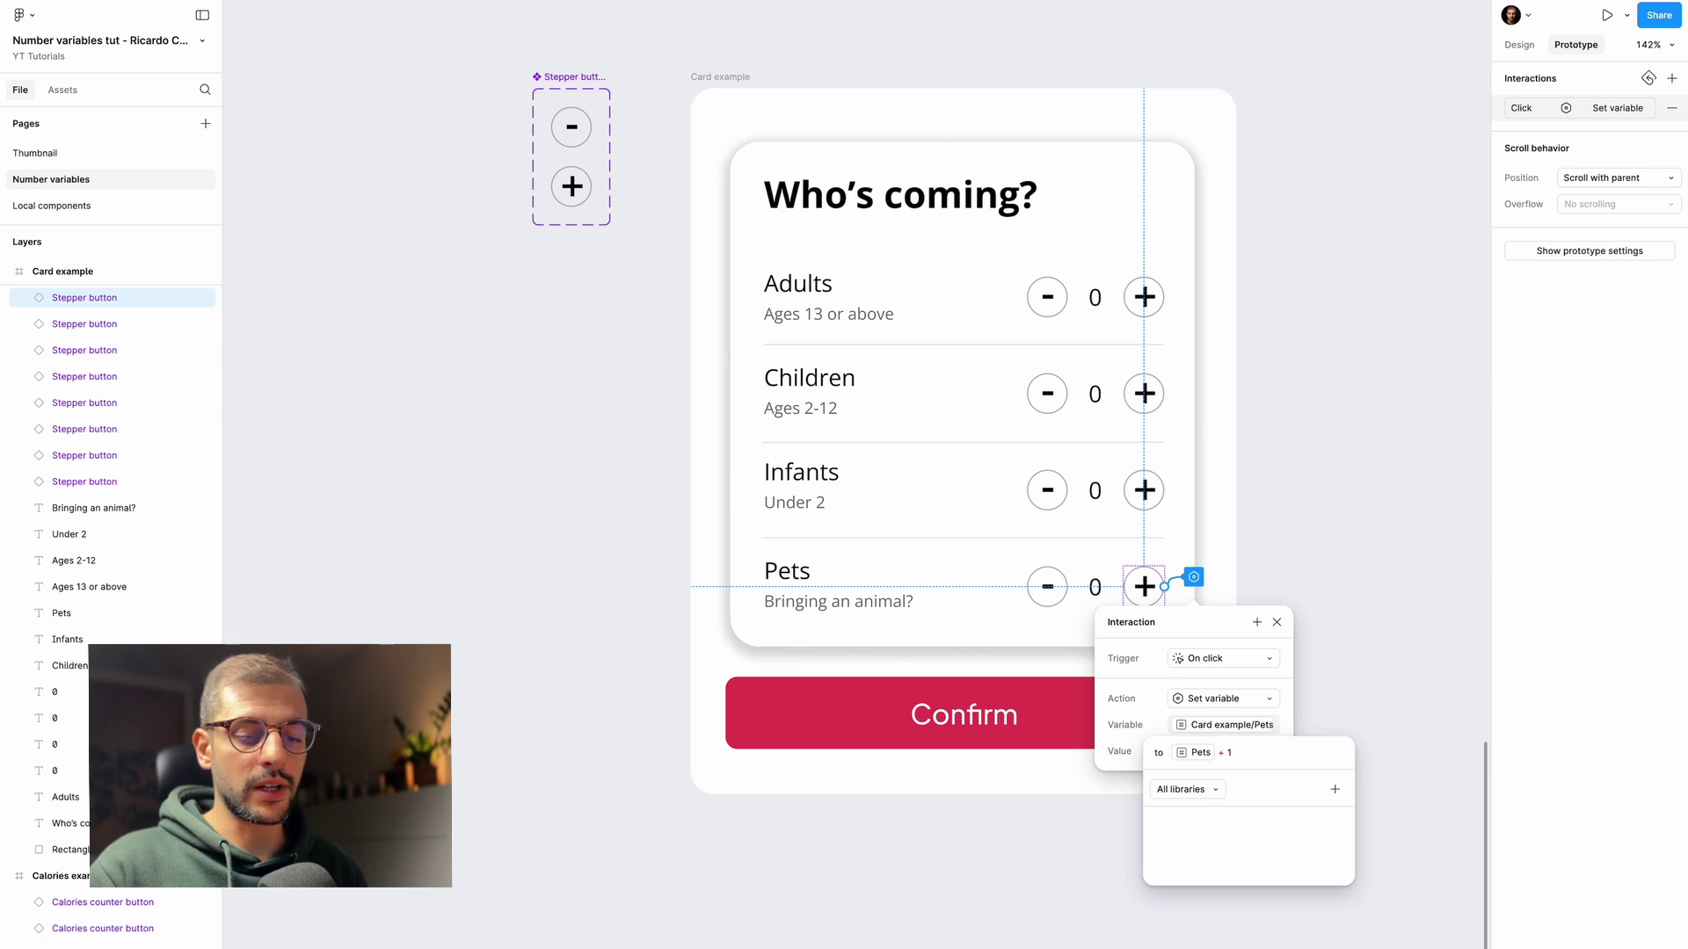
{"action": "key", "text": "Return"}
{"action": "left_click", "coordinate": [1276, 622]}
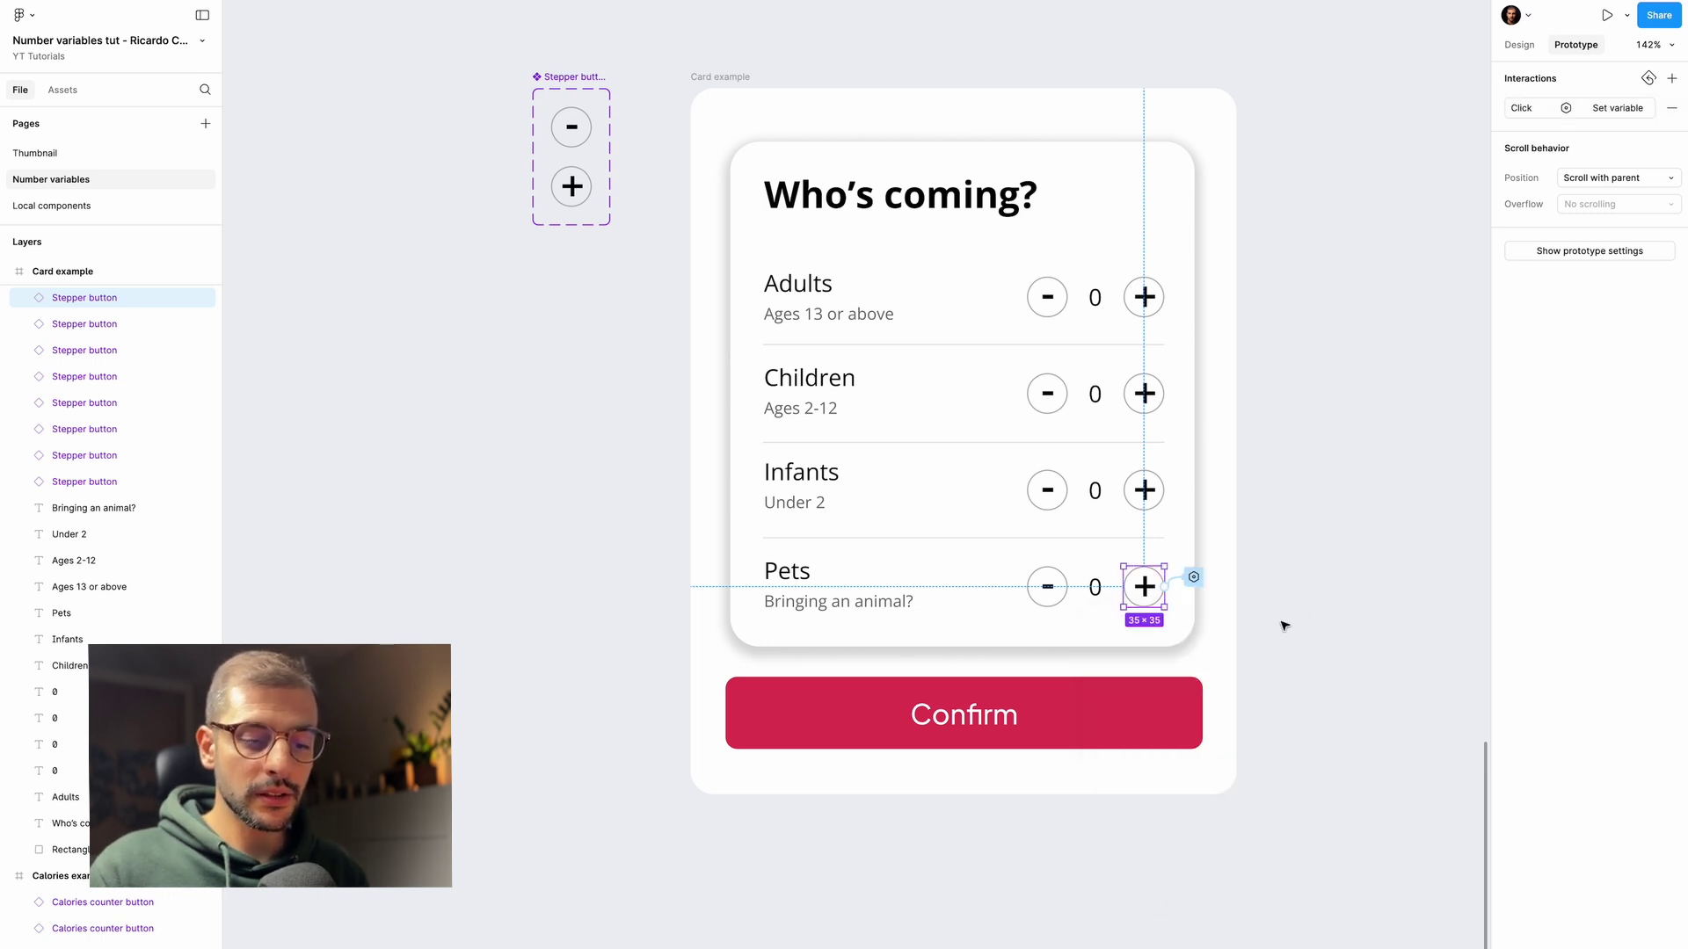
- Retarget the infants plus button's interaction to the Infants variable and the children plus button's interaction to the Children variable
{"action": "left_click", "coordinate": [1154, 490]}
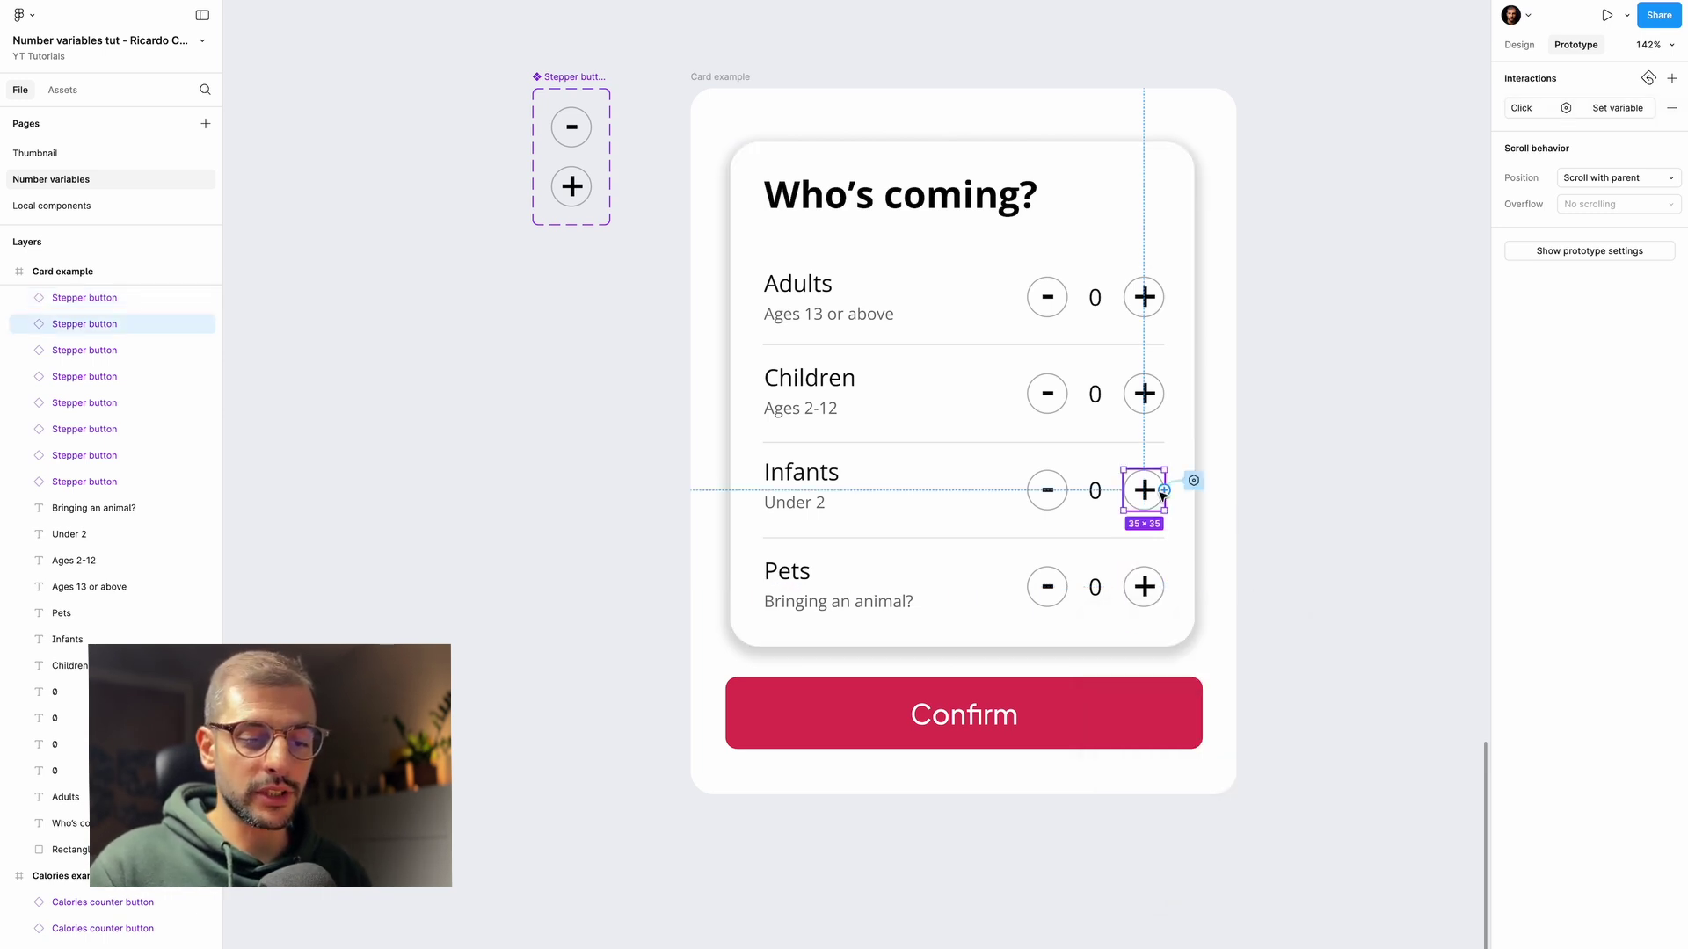
{"action": "left_click", "coordinate": [1193, 482]}
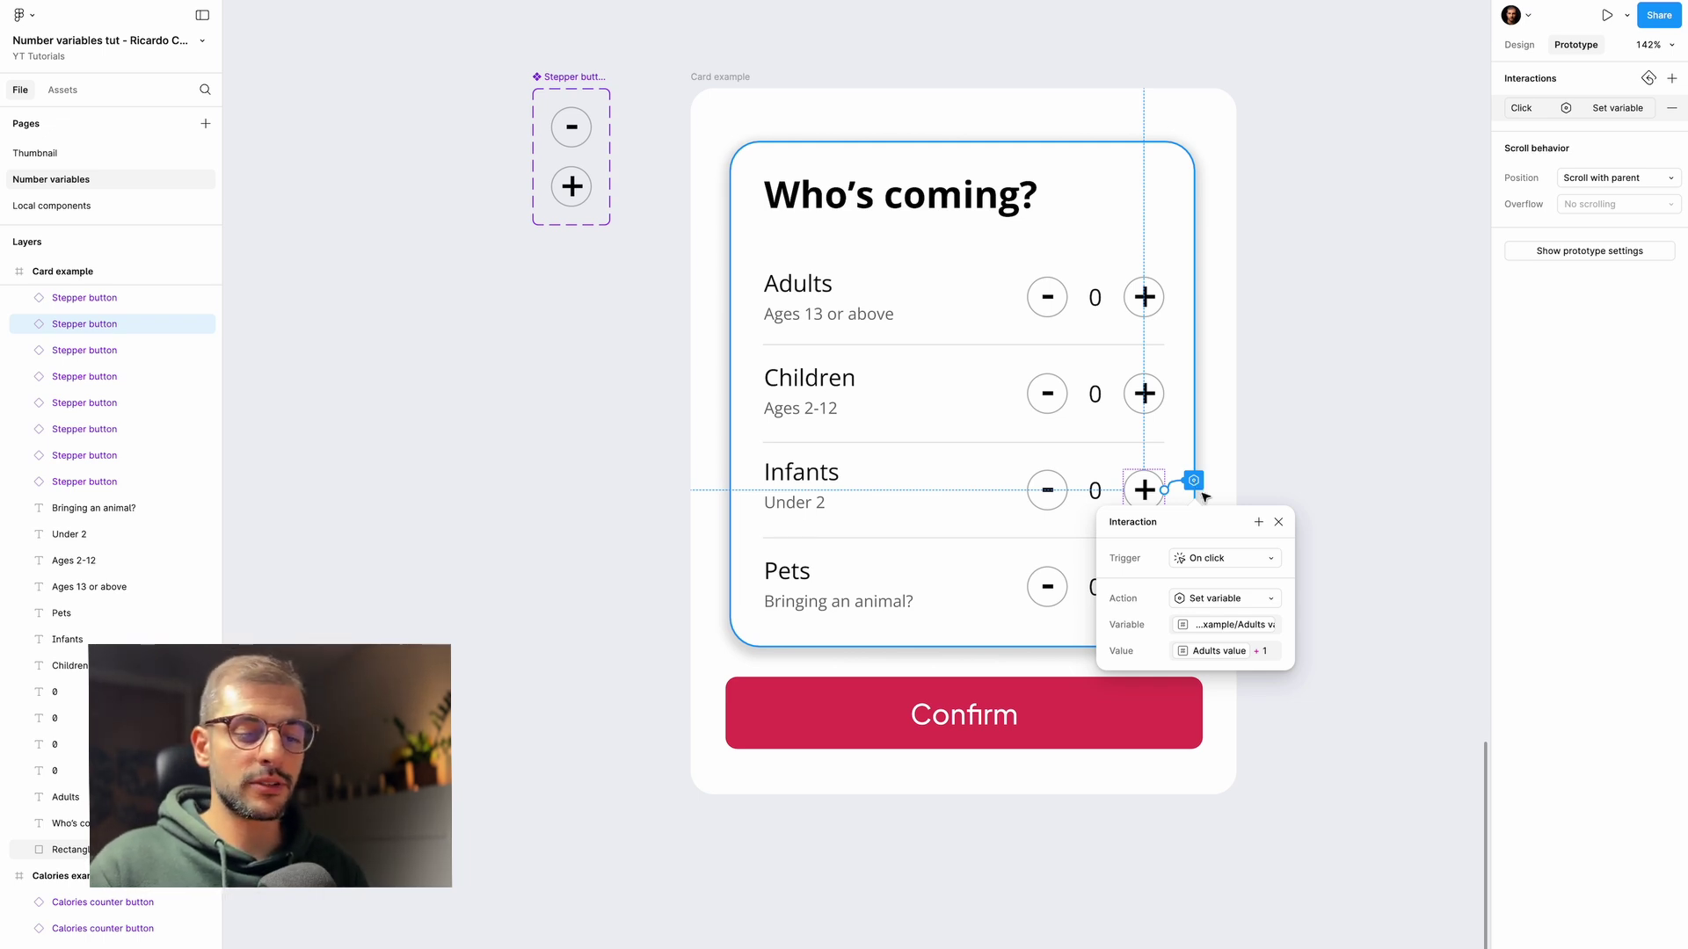
{"action": "left_click", "coordinate": [1255, 626]}
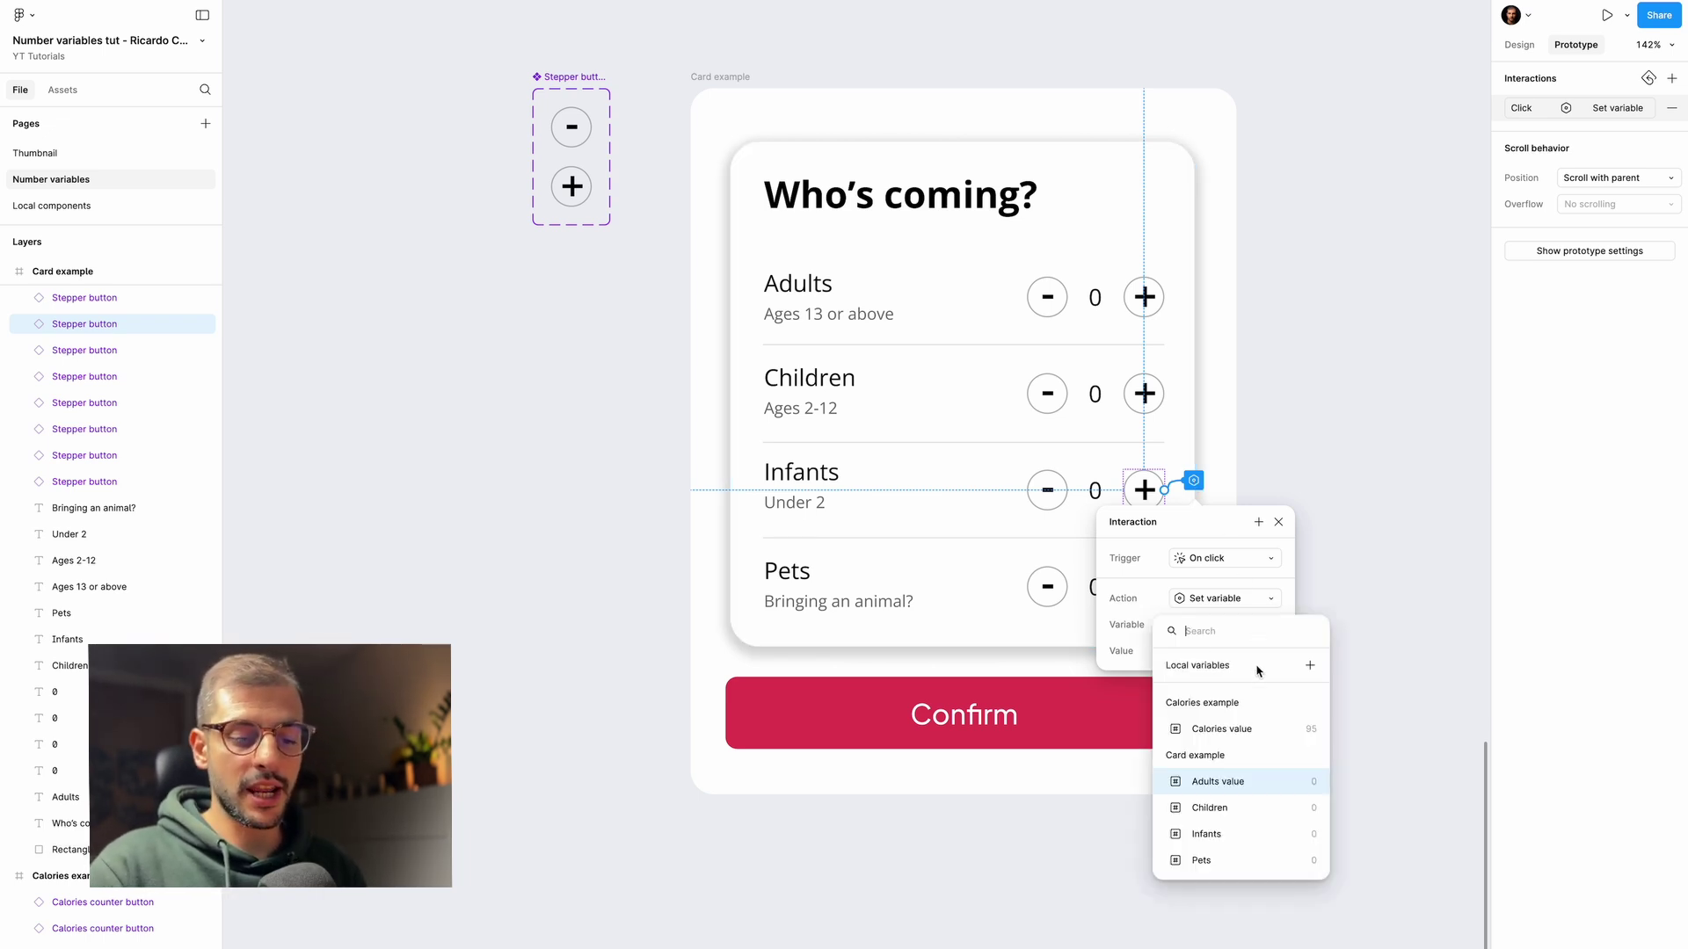
{"action": "left_click", "coordinate": [1206, 835]}
{"action": "key", "text": "Tab"}
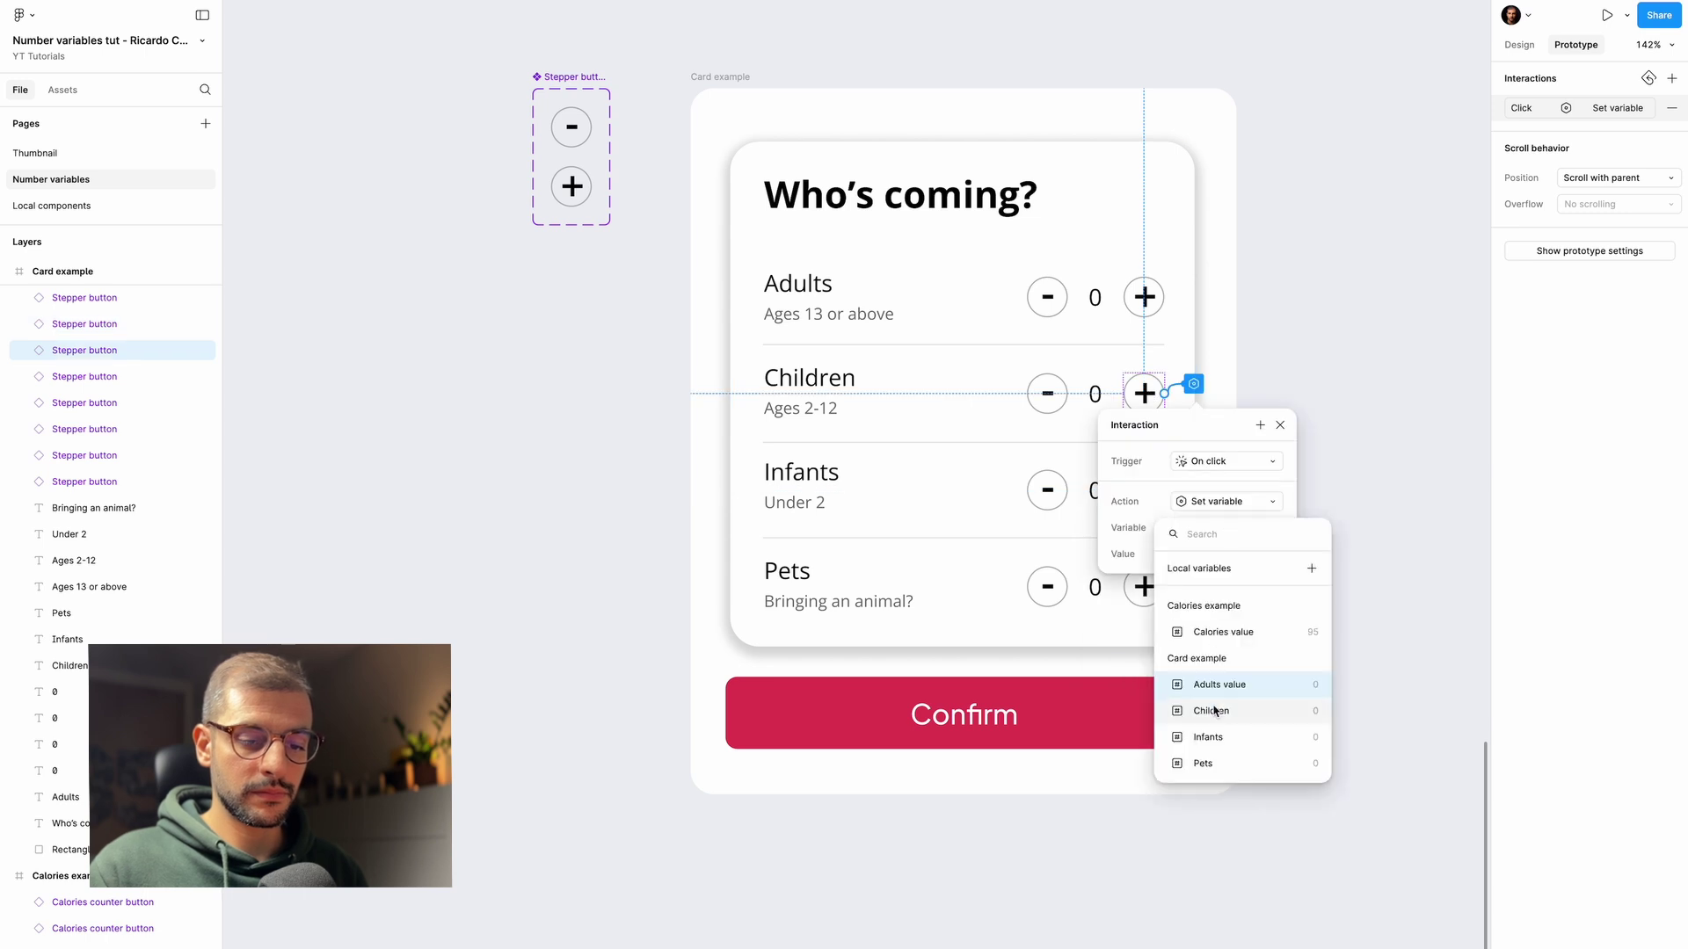
{"action": "left_click", "coordinate": [1209, 711]}
- Retarget the children, infants and pets minus buttons' Set variable interactions to the Children, Infants and Pets variables, each reduced by 1
{"action": "left_click", "coordinate": [1071, 308]}
{"action": "left_click", "coordinate": [1055, 396]}
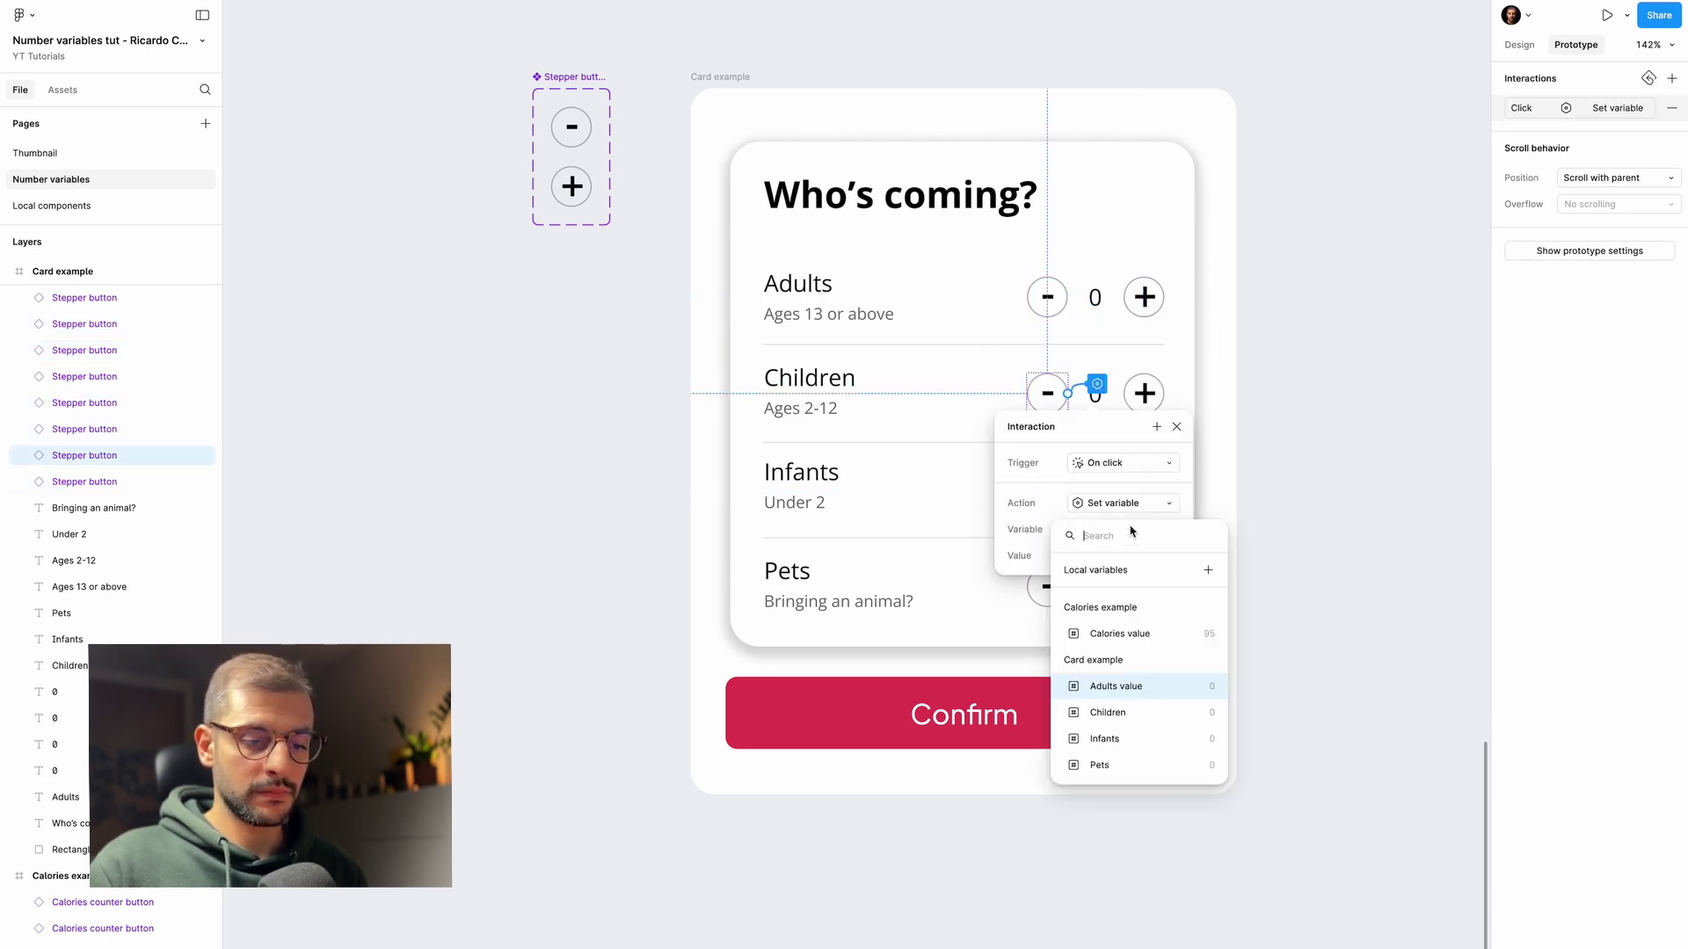
{"action": "left_click", "coordinate": [1047, 489]}
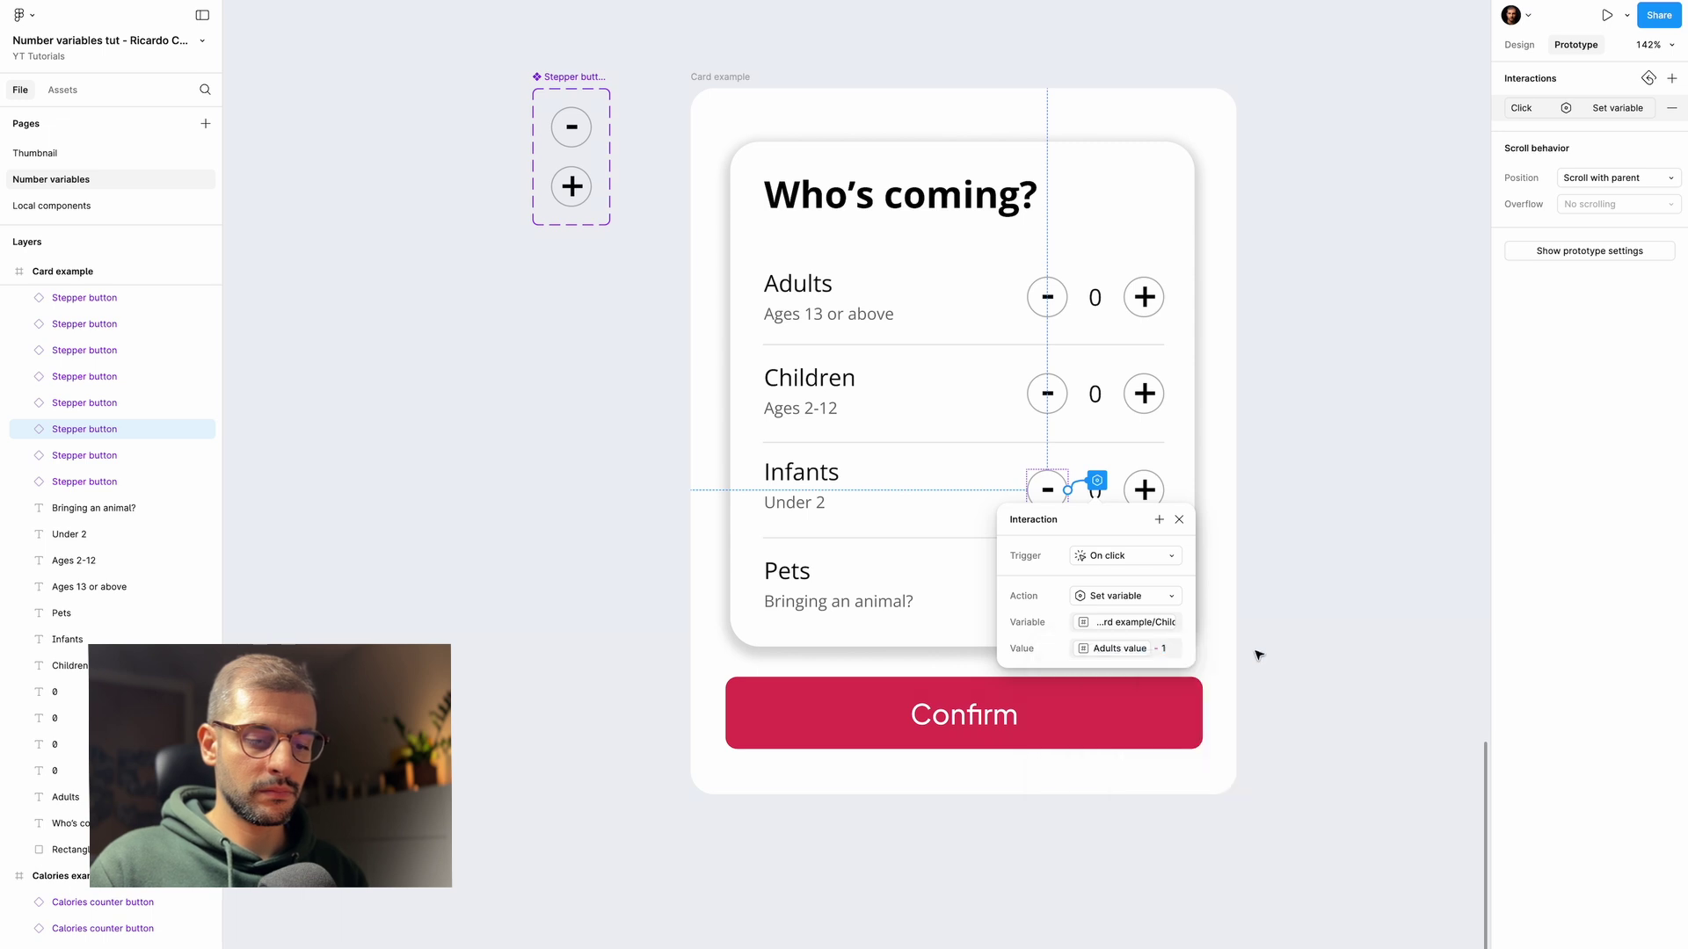
{"action": "left_click", "coordinate": [1315, 667]}
{"action": "left_click", "coordinate": [1047, 585]}
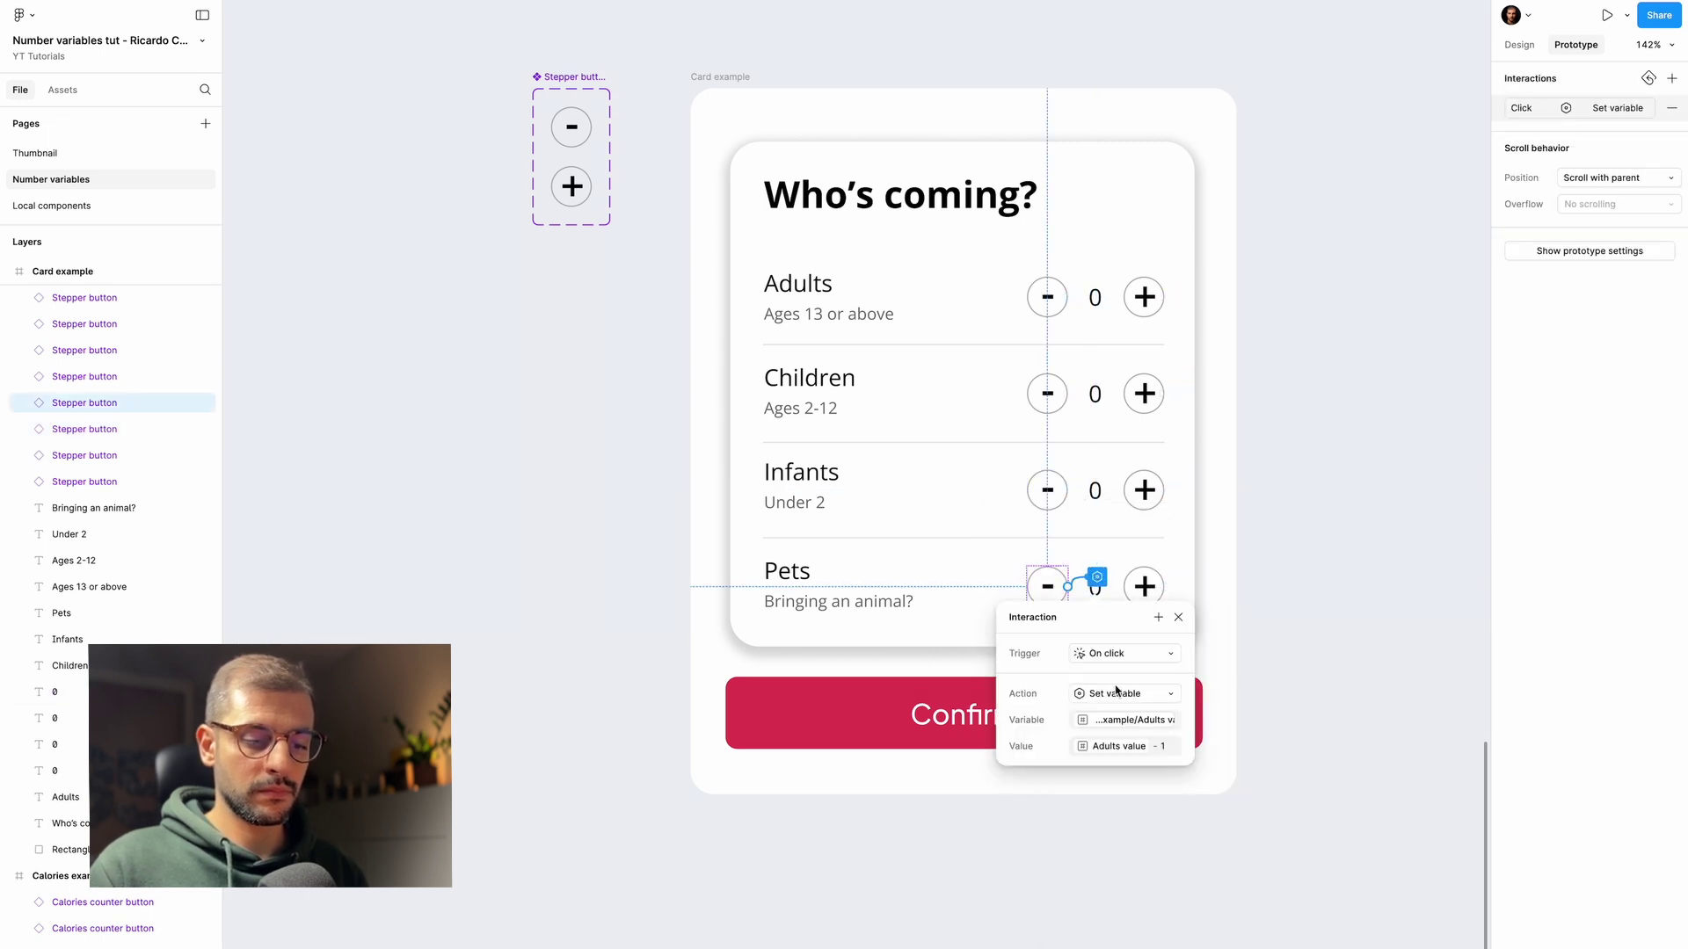
{"action": "left_click", "coordinate": [1300, 425]}
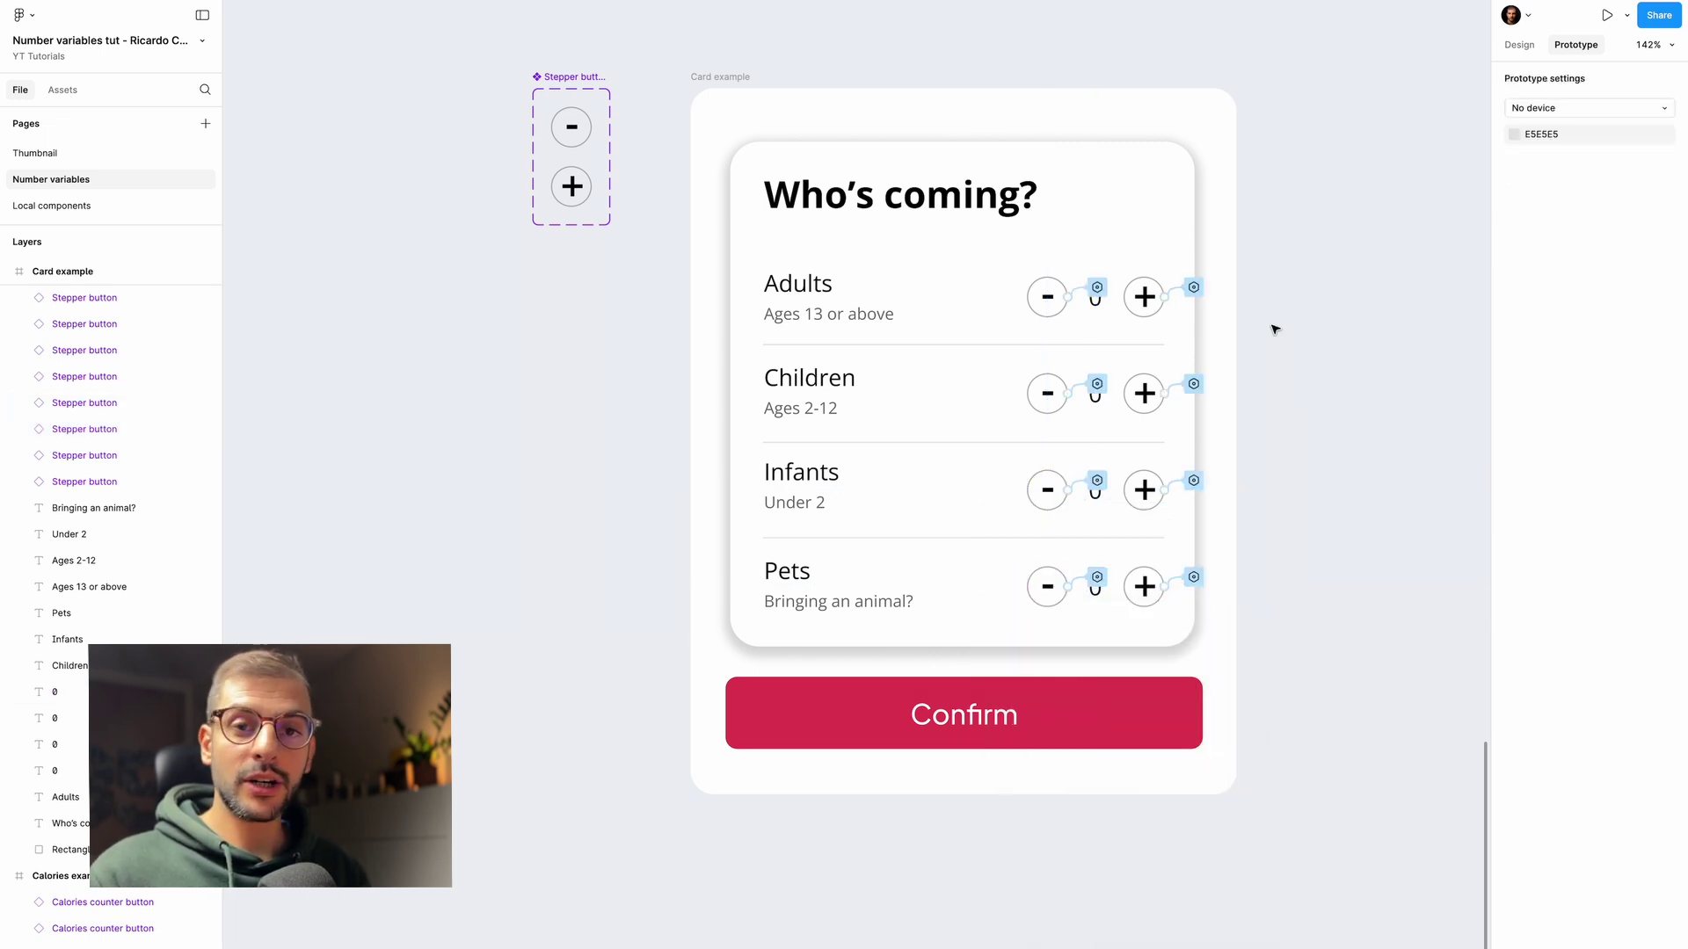
{"action": "left_click", "coordinate": [1099, 297]}
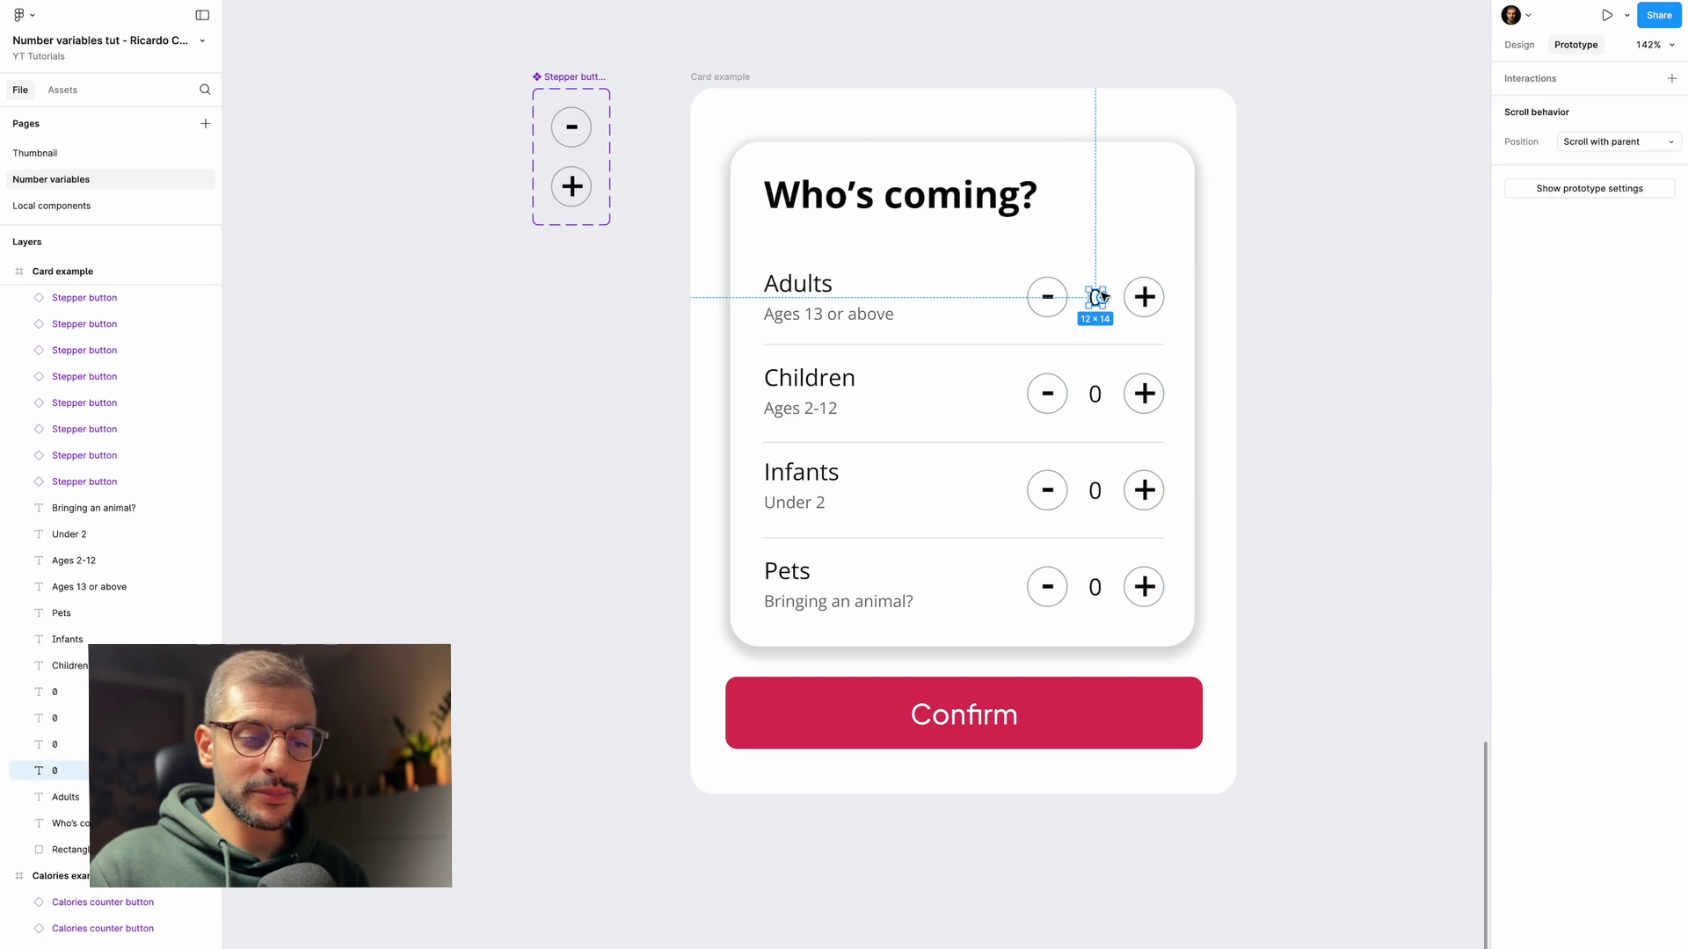
{"action": "left_click", "coordinate": [1273, 354]}
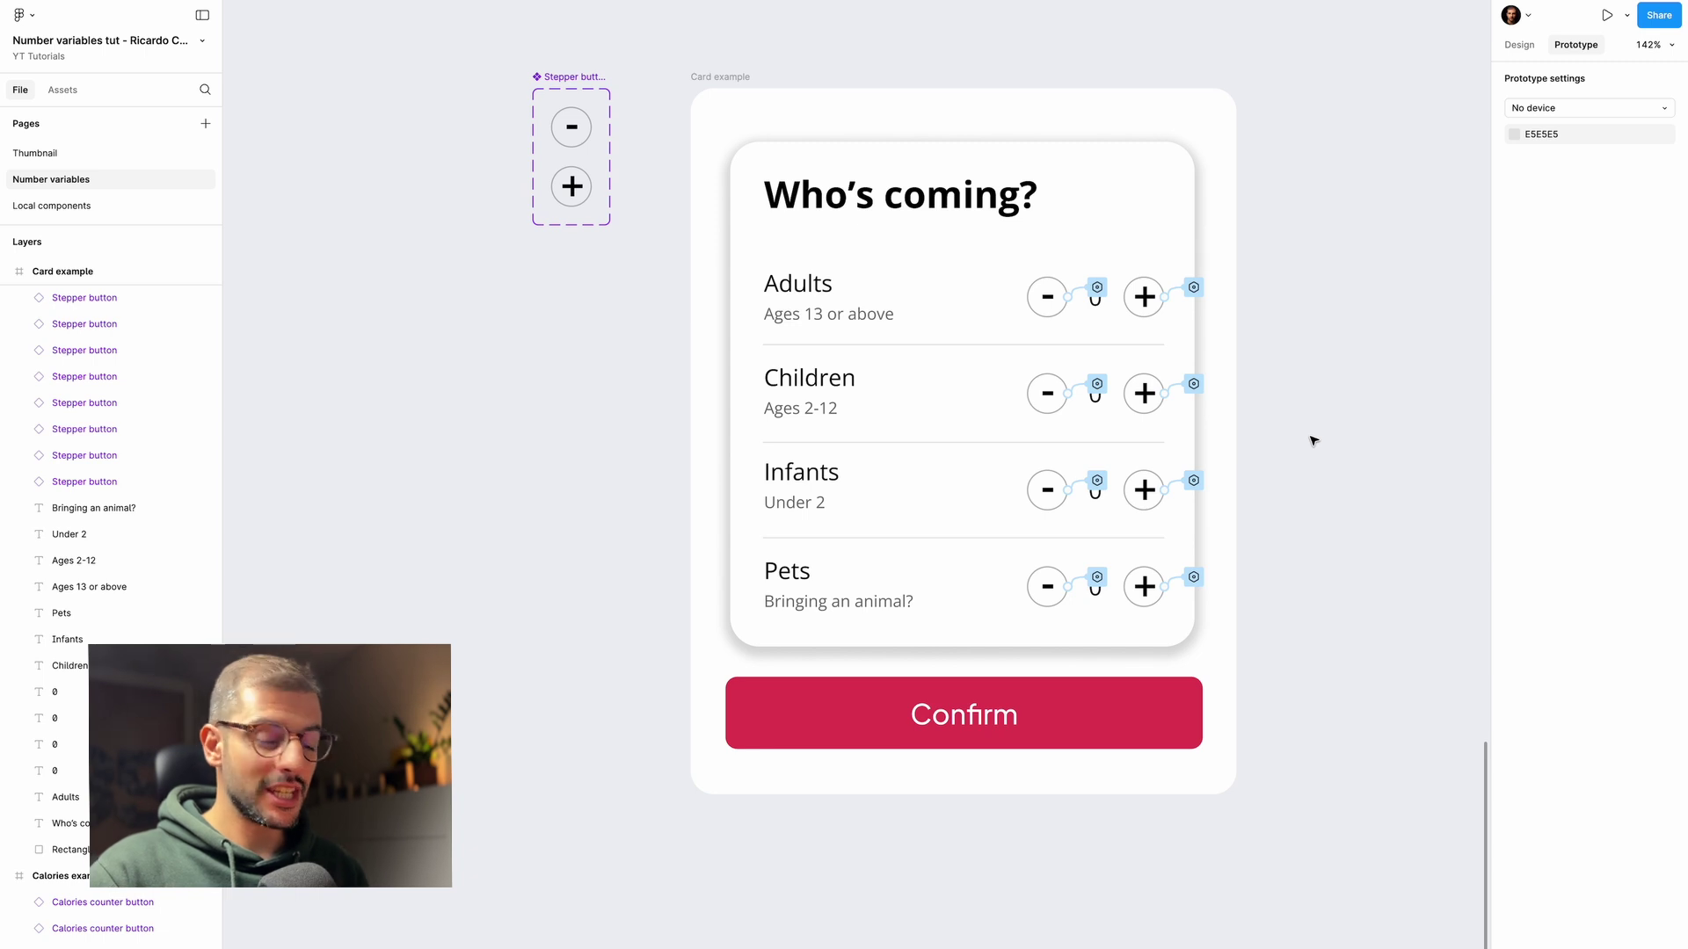
- Preview the prototype inside the editor and advance it to the guest selection card
{"action": "key", "text": "shift+space"}
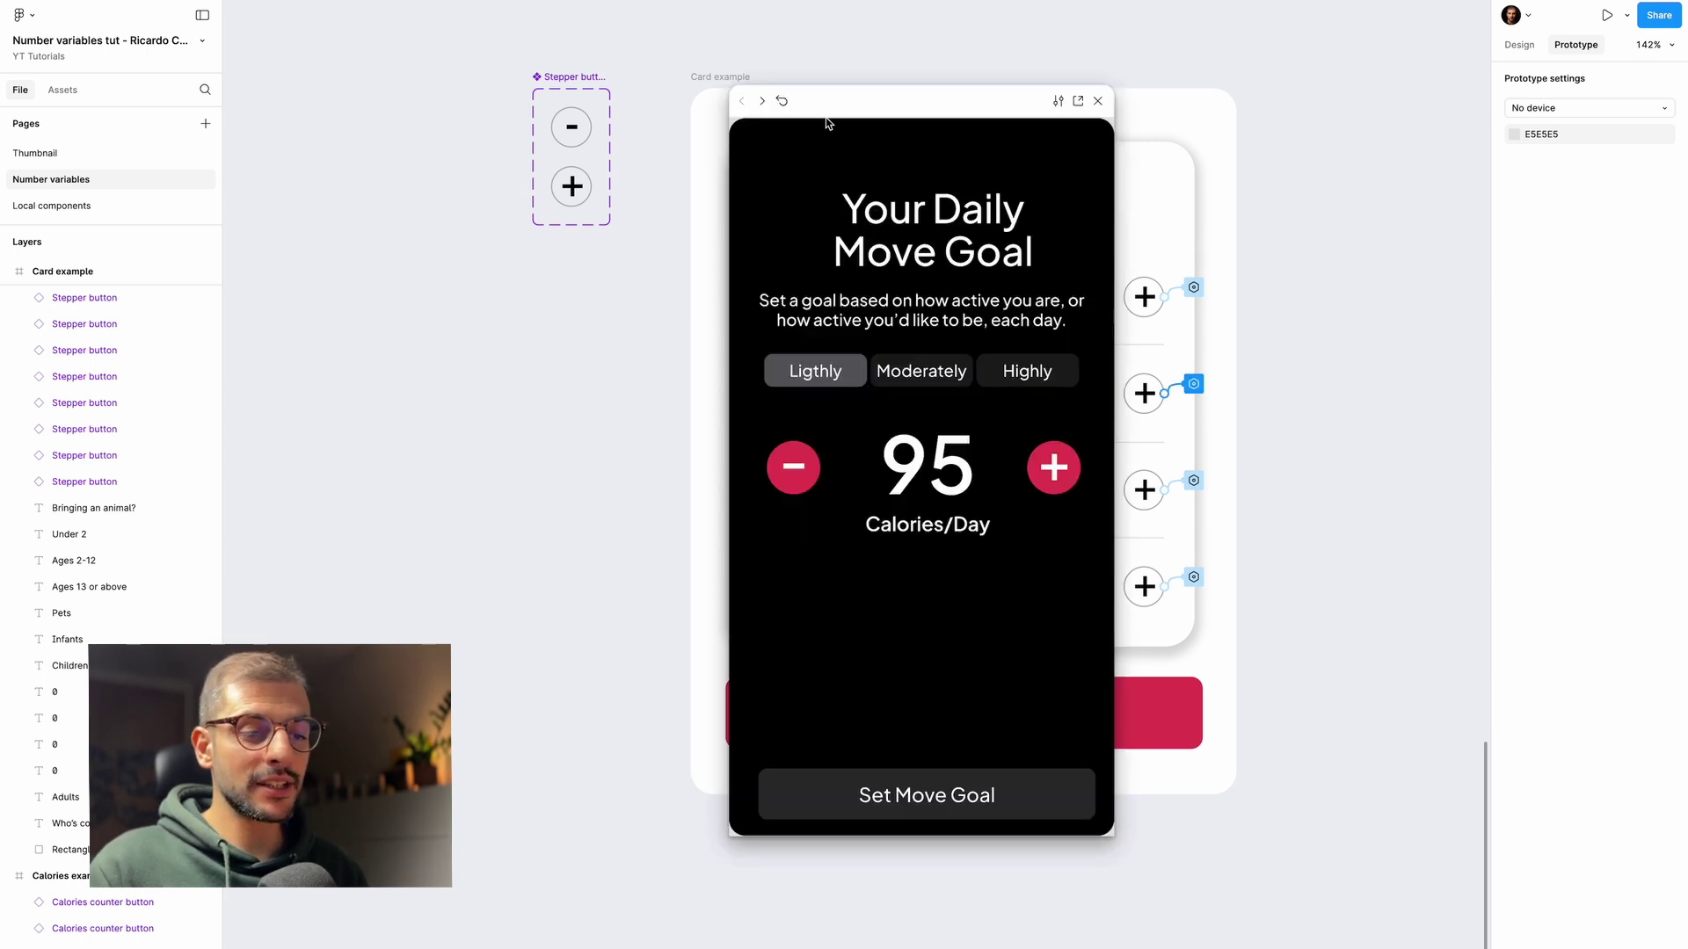
{"action": "left_click", "coordinate": [762, 101]}
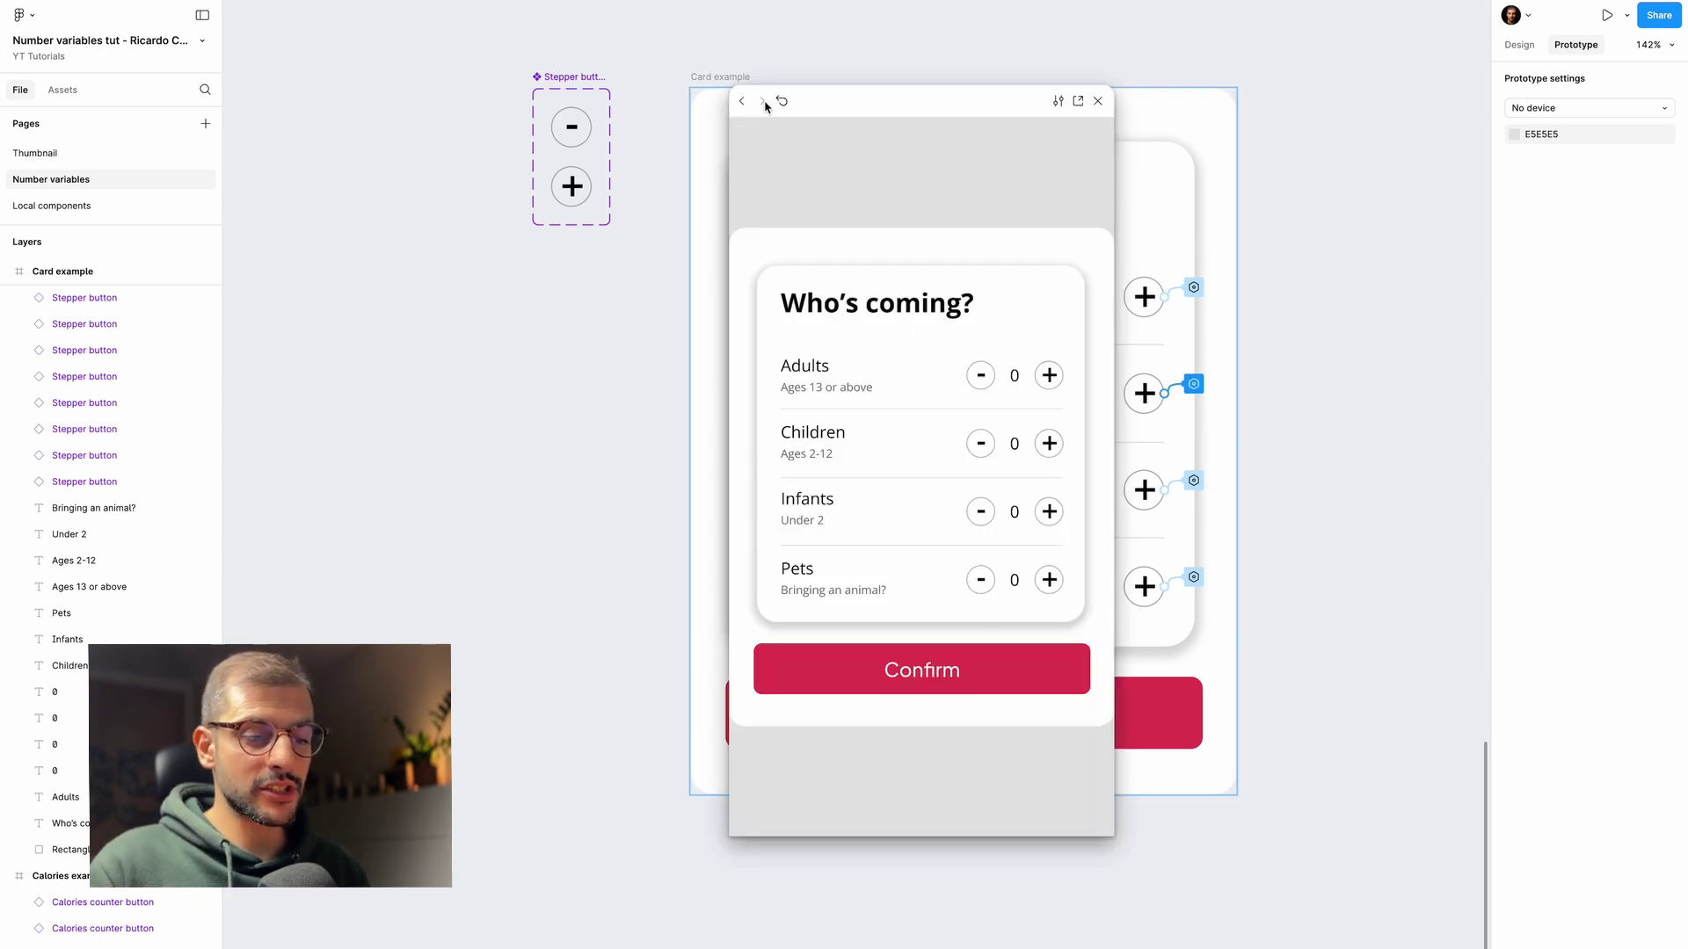
{"action": "left_click_drag", "start_coordinate": [936, 105], "coordinate": [930, 67]}
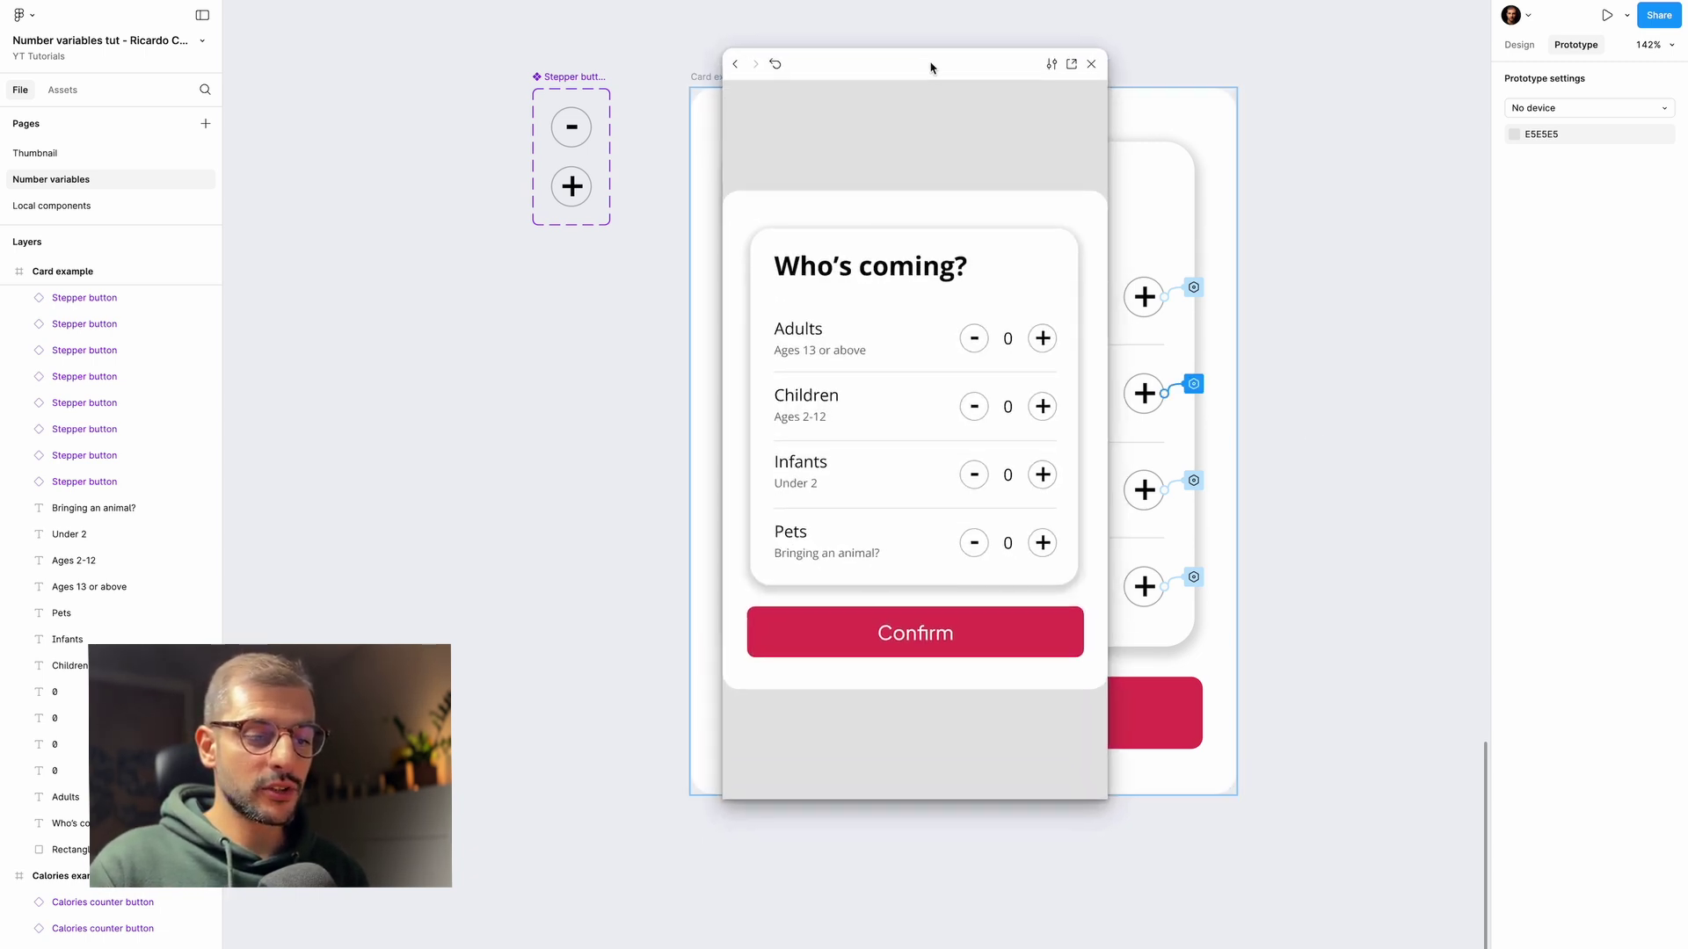
- Test the plus buttons in the preview by raising Adults to 10, Children to 5 and Infants to 2
{"action": "left_click", "coordinate": [1041, 340]}
{"action": "left_click", "coordinate": [1041, 340]}
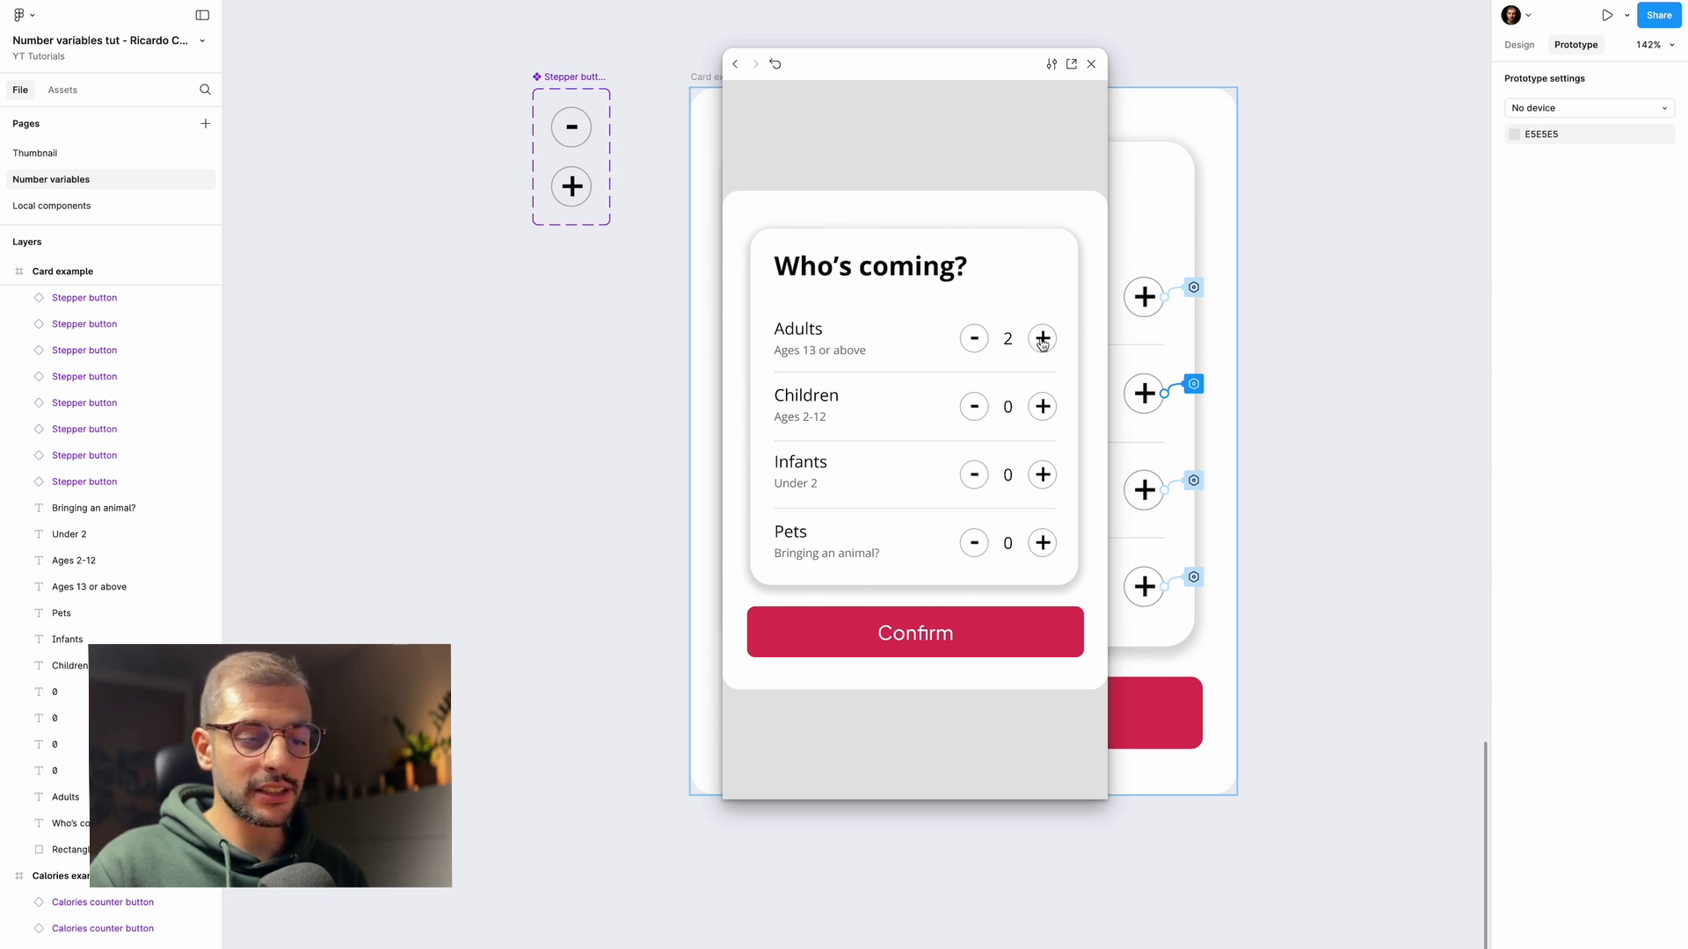
{"action": "left_click", "coordinate": [1042, 340]}
{"action": "left_click", "coordinate": [1043, 408]}
{"action": "left_click", "coordinate": [1043, 408]}
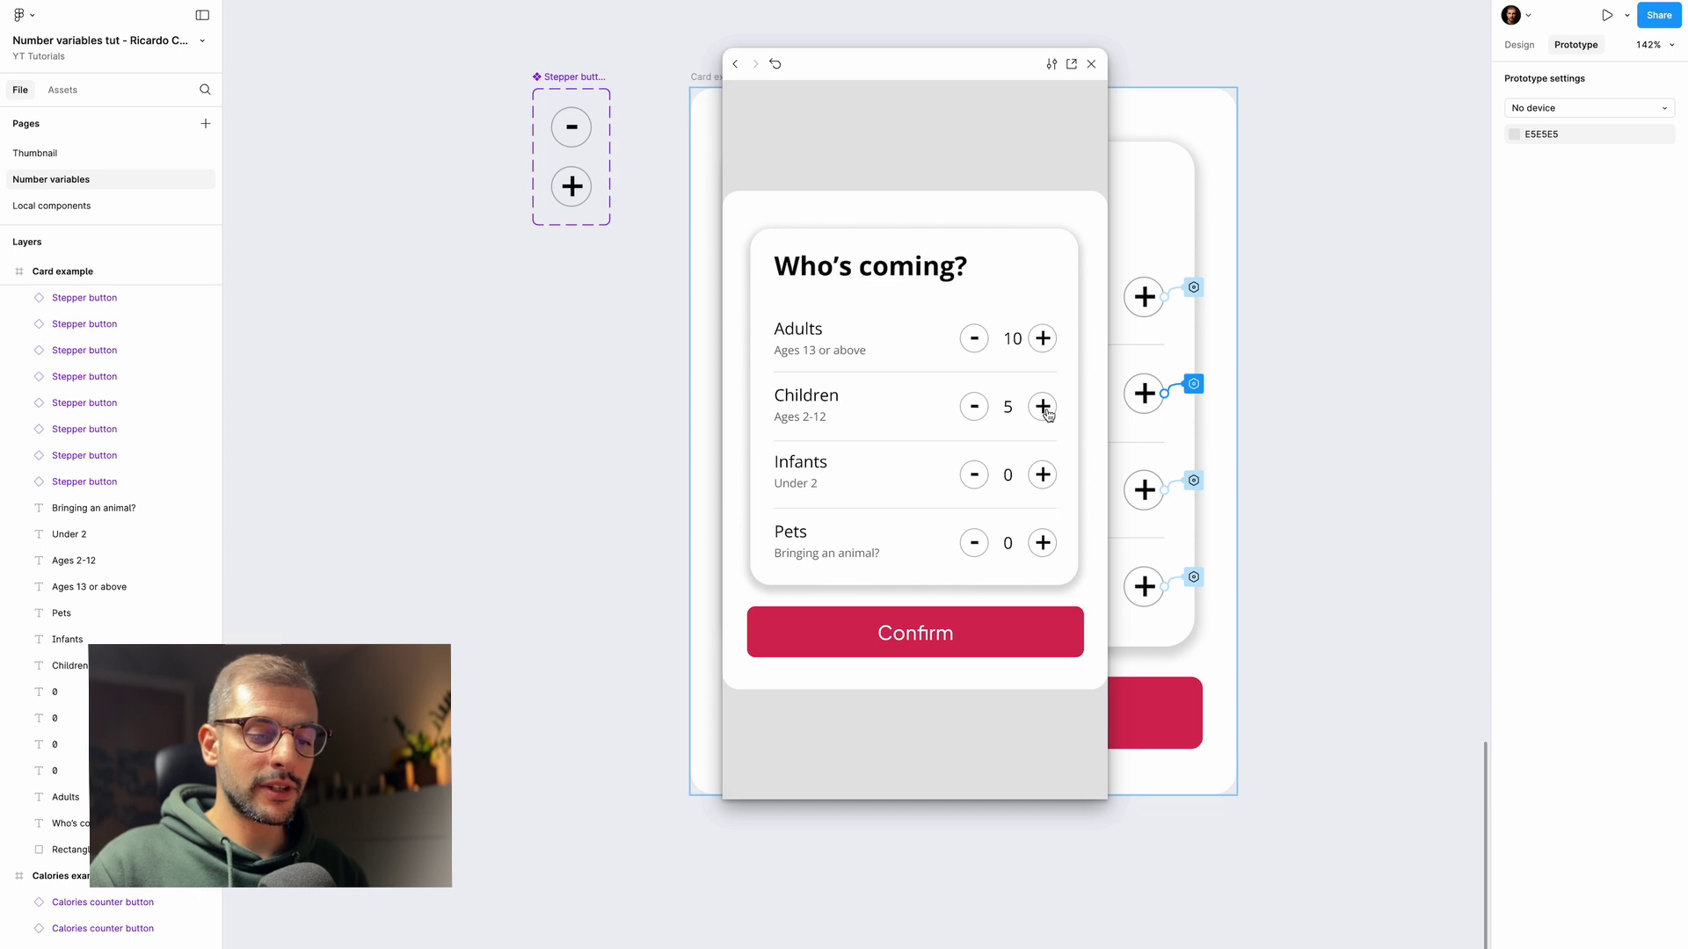
{"action": "left_click", "coordinate": [1043, 476]}
{"action": "left_click", "coordinate": [1044, 475]}
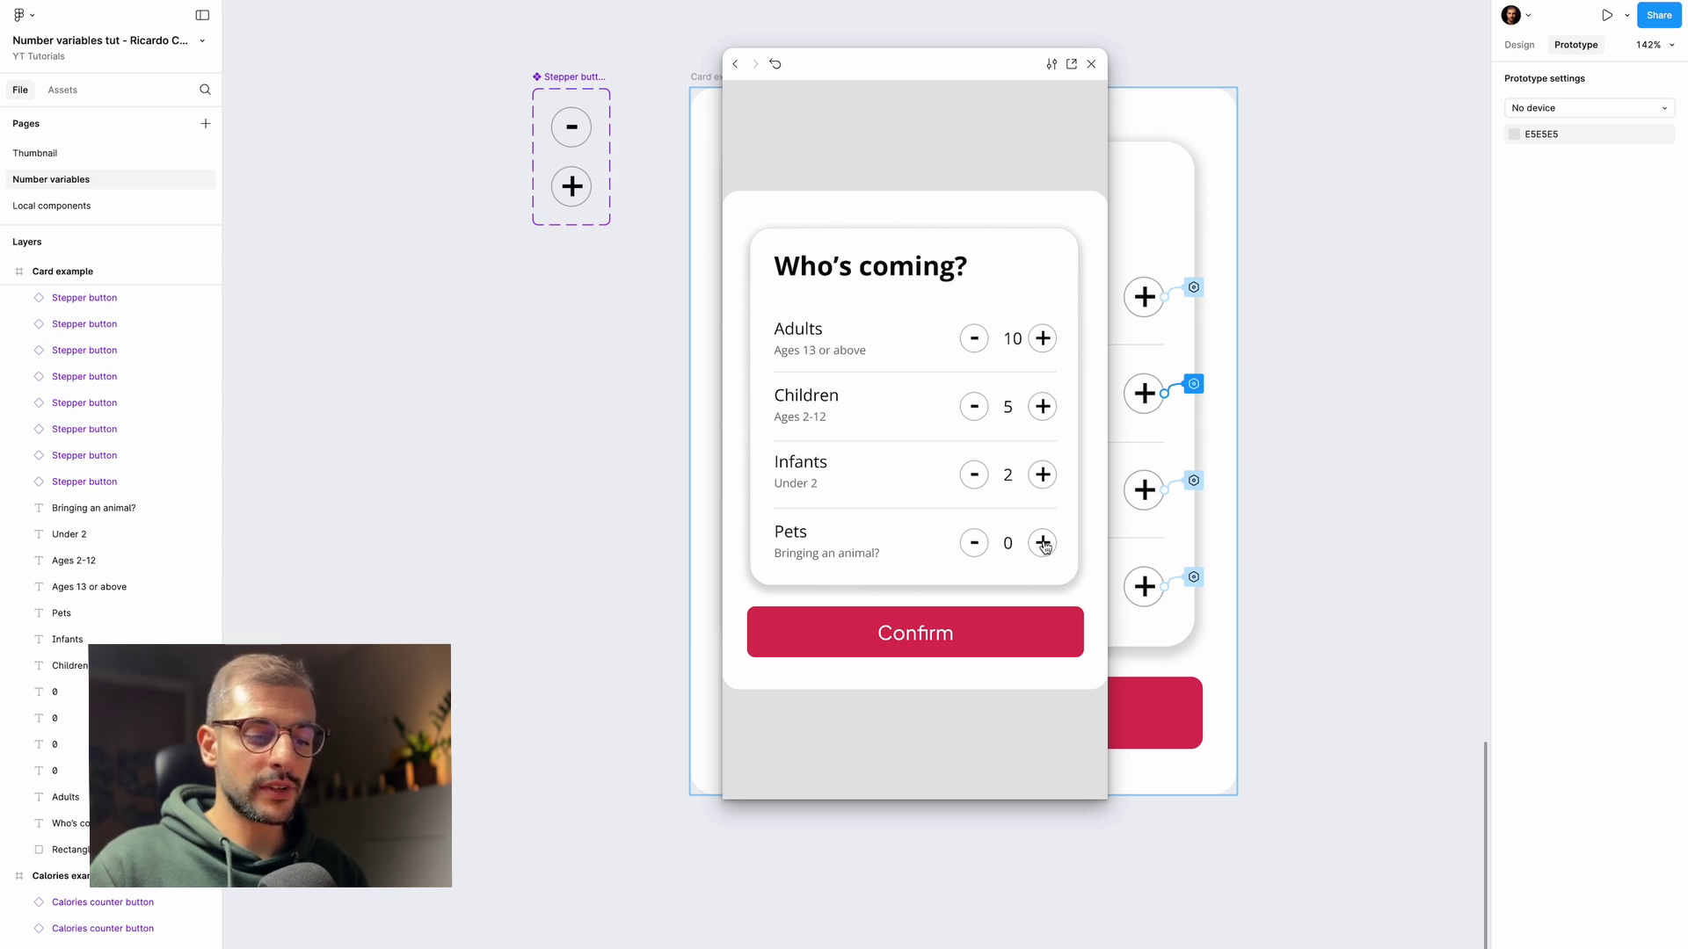
- Test the minus buttons in the preview, bringing Pets to 3, Infants to 0, Children to 3 and Adults to 7
{"action": "left_click", "coordinate": [980, 548]}
{"action": "left_click", "coordinate": [980, 549]}
{"action": "left_click", "coordinate": [980, 548]}
{"action": "left_click", "coordinate": [975, 477]}
{"action": "left_click", "coordinate": [975, 476]}
{"action": "left_click", "coordinate": [975, 408]}
{"action": "left_click", "coordinate": [976, 408]}
{"action": "left_click", "coordinate": [976, 346]}
{"action": "left_click", "coordinate": [976, 346]}
{"action": "left_click", "coordinate": [976, 346]}
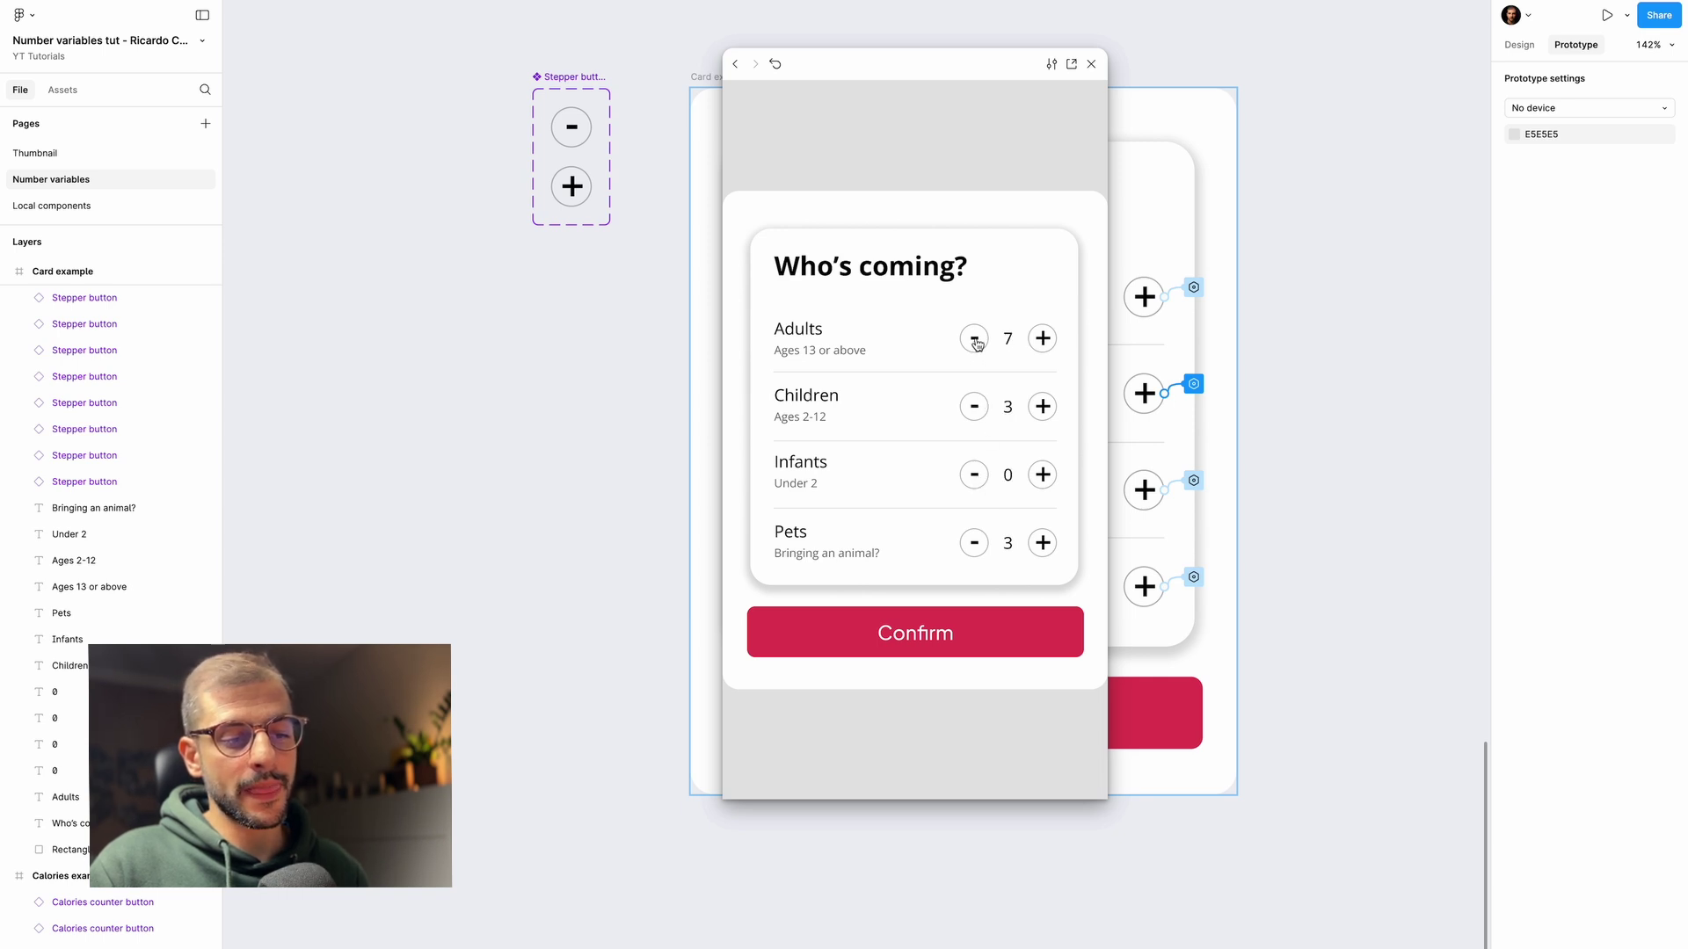
- Check in the preview whether Children can drop below zero by lowering it to -5
{"action": "left_click", "coordinate": [976, 408]}
{"action": "left_click", "coordinate": [976, 407]}
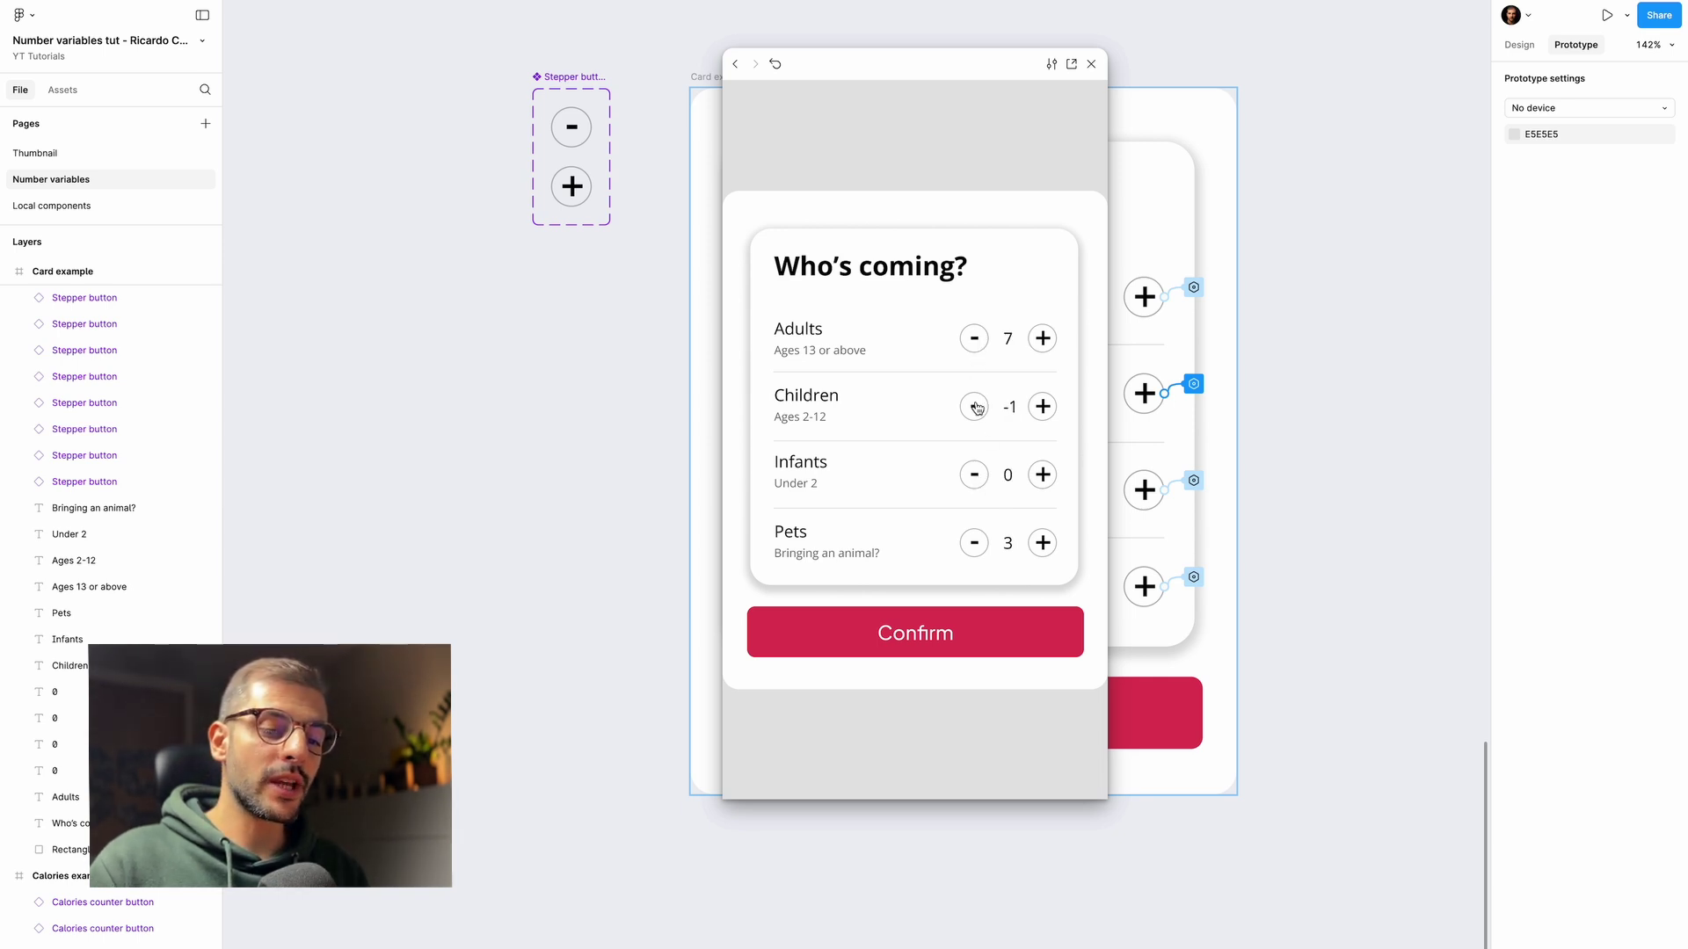
{"action": "left_click", "coordinate": [975, 407]}
{"action": "left_click", "coordinate": [975, 413]}
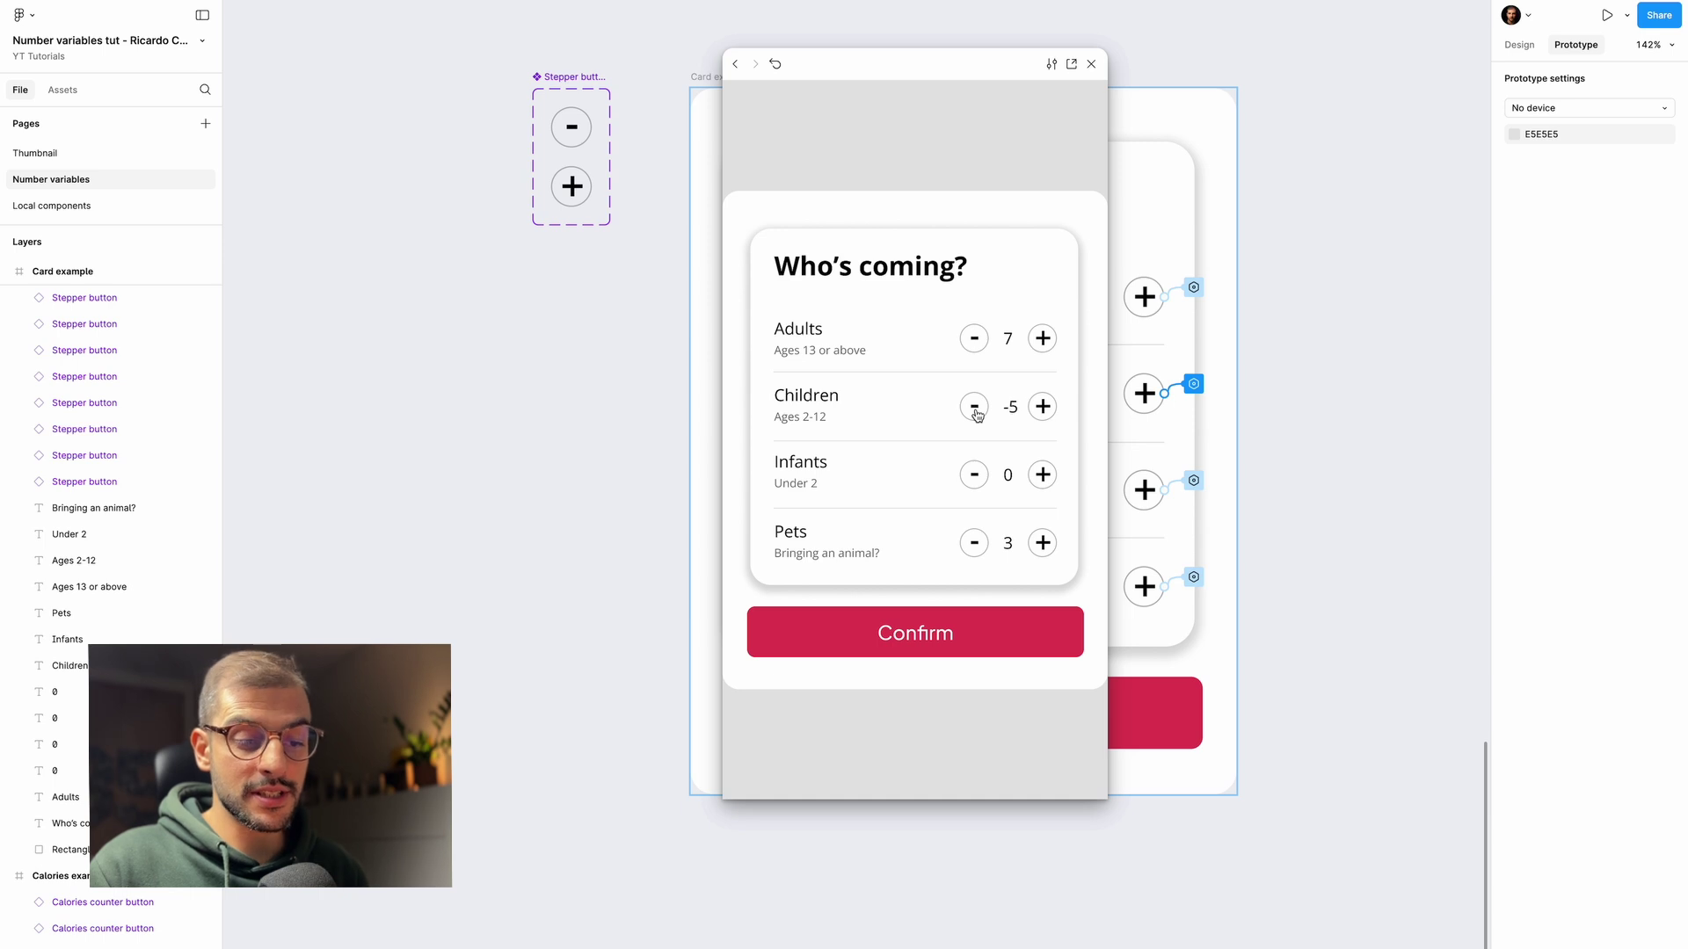
- Raise both the Children and Infants counts to 4 in the preview
{"action": "left_click", "coordinate": [1044, 408]}
{"action": "left_click", "coordinate": [1045, 410]}
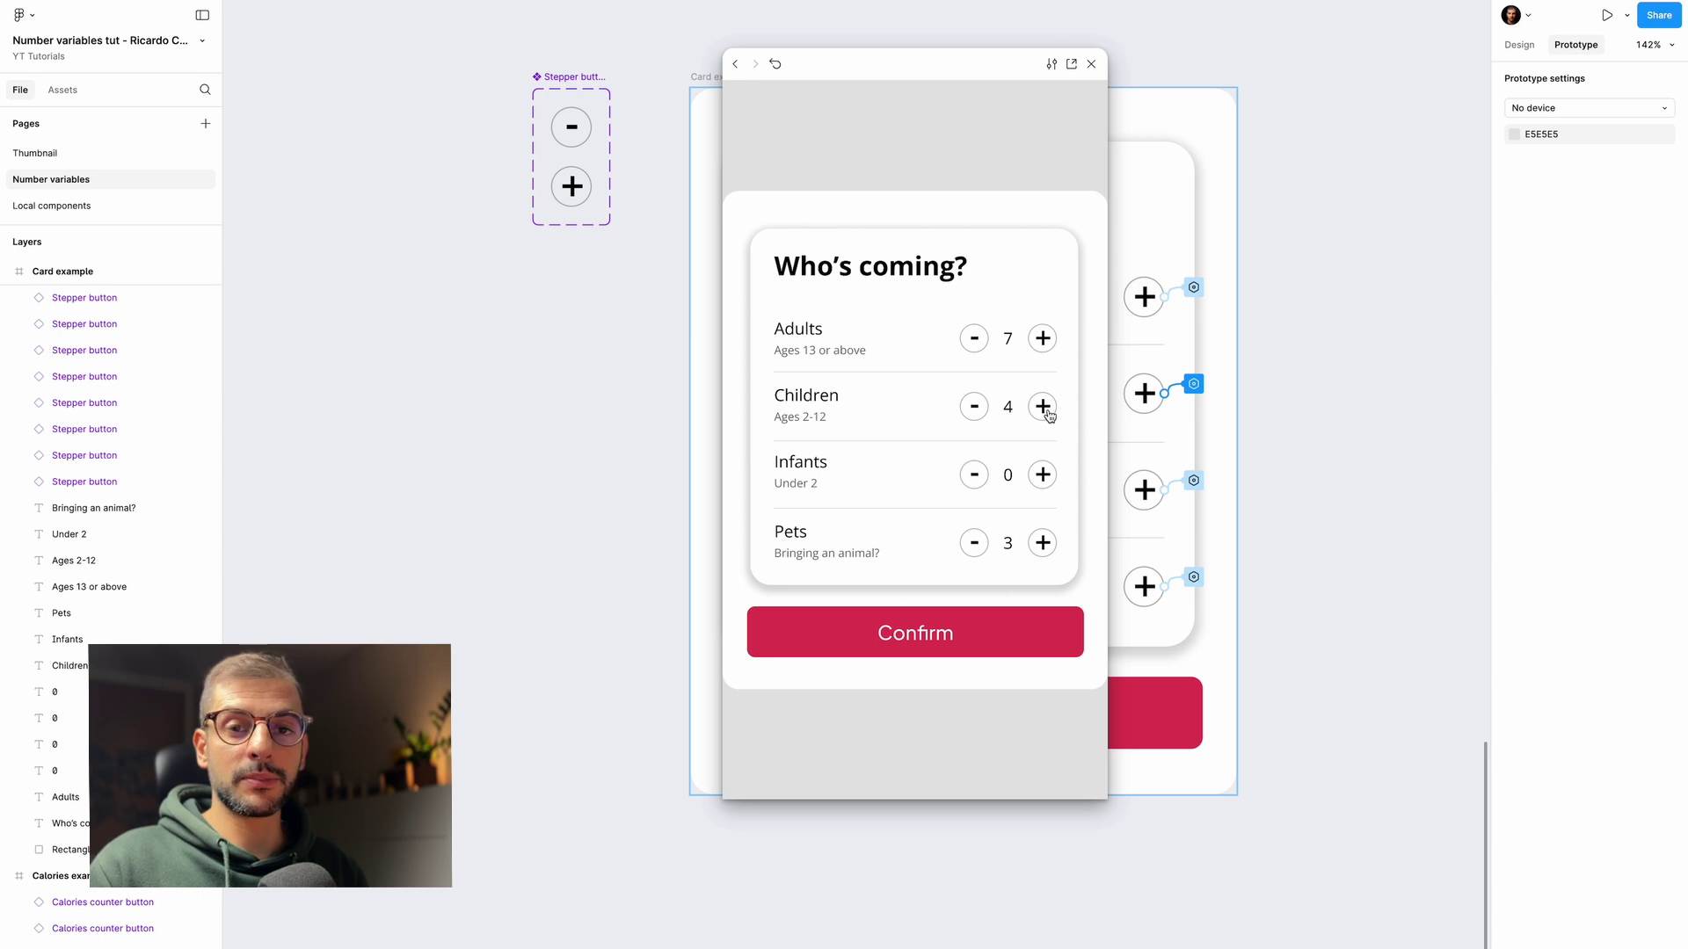
{"action": "left_click", "coordinate": [1045, 475]}
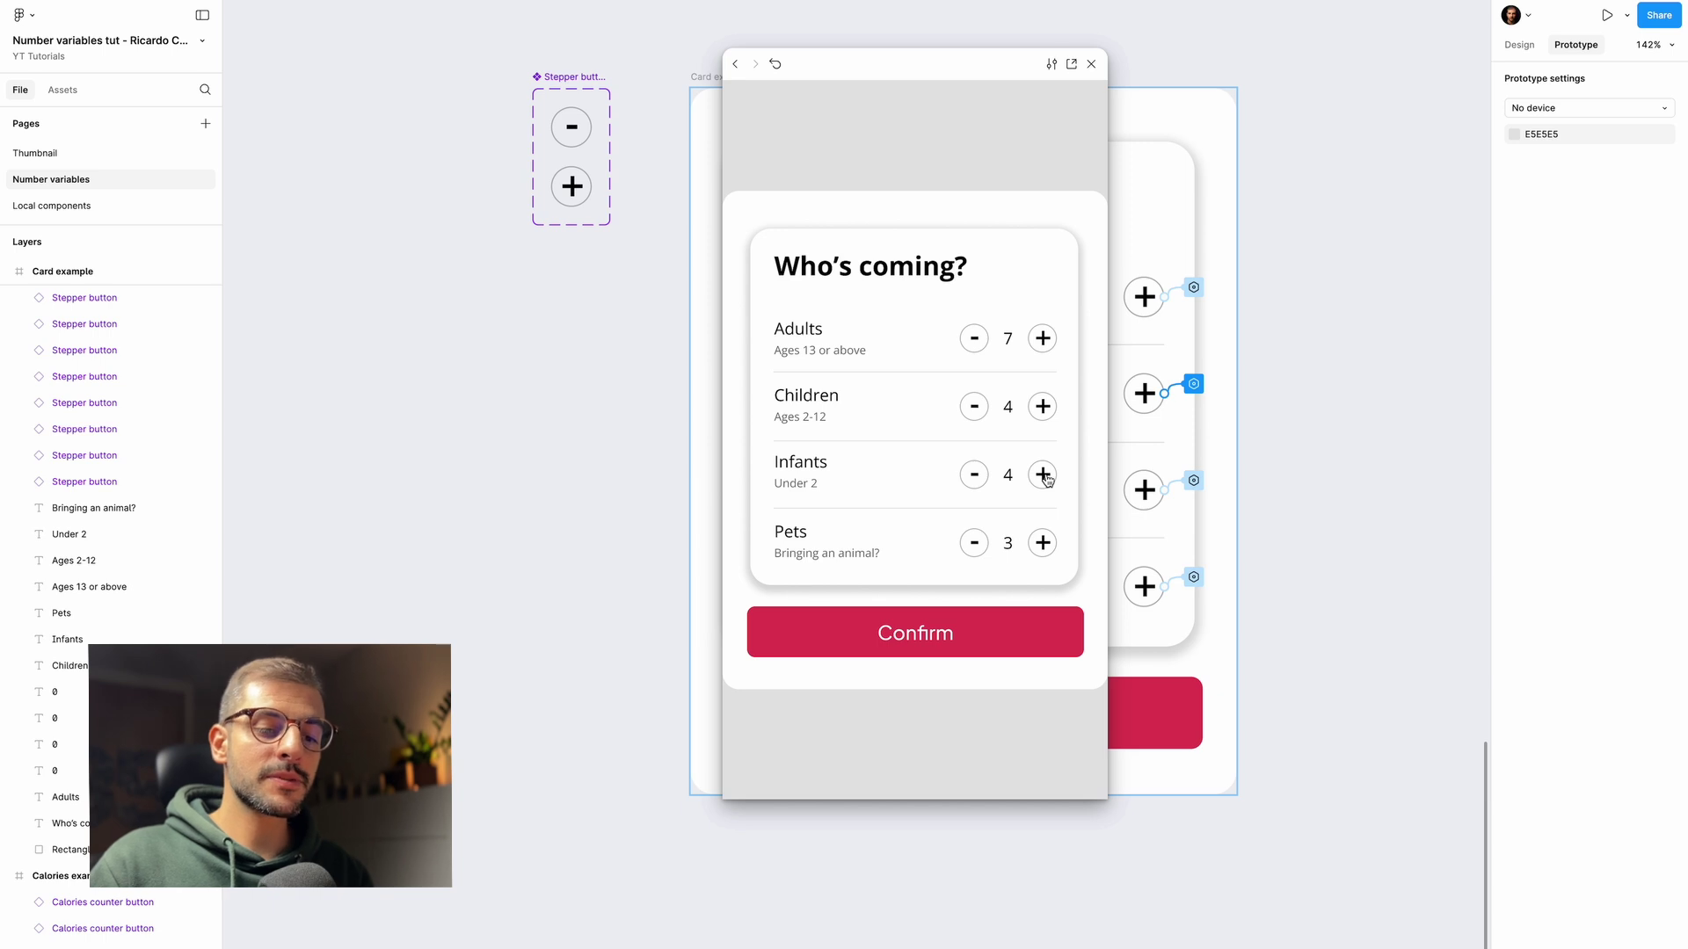
- Test the plus and minus buttons across all four rows, ending at Adults 8, Children 3, Infants 4 and Pets 3
{"action": "left_click", "coordinate": [975, 407]}
{"action": "left_click", "coordinate": [1040, 344]}
{"action": "left_click", "coordinate": [1042, 406]}
{"action": "left_click", "coordinate": [1046, 475]}
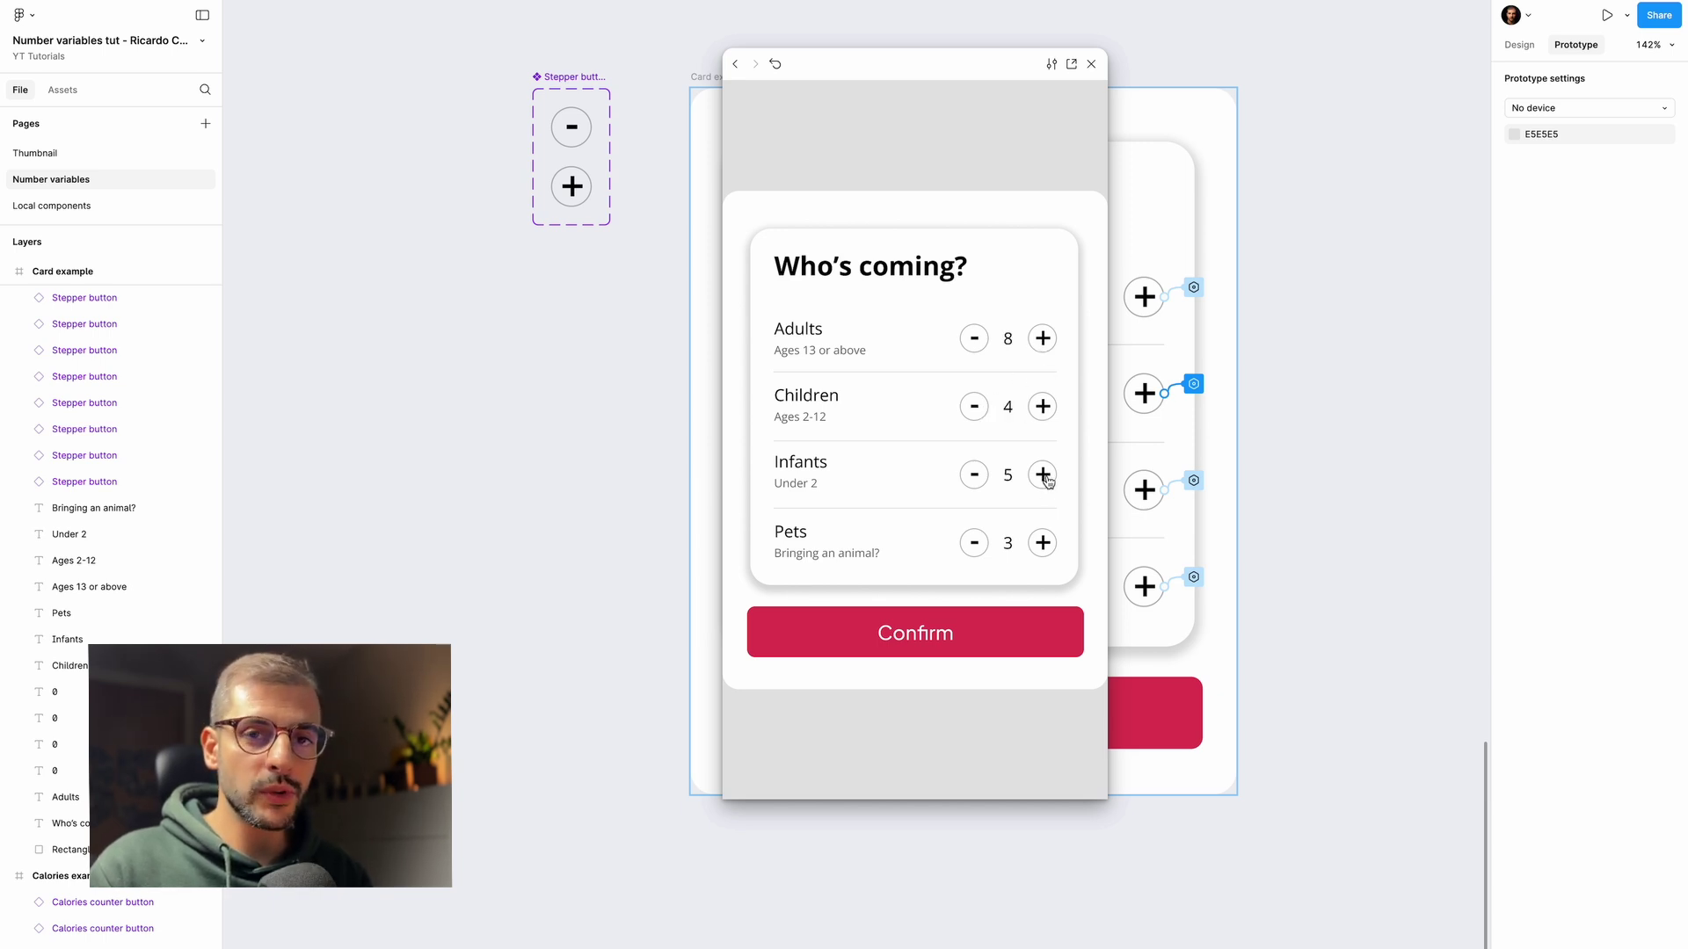
{"action": "left_click", "coordinate": [1043, 542]}
{"action": "left_click", "coordinate": [974, 542]}
{"action": "left_click", "coordinate": [974, 475]}
{"action": "left_click", "coordinate": [976, 407]}
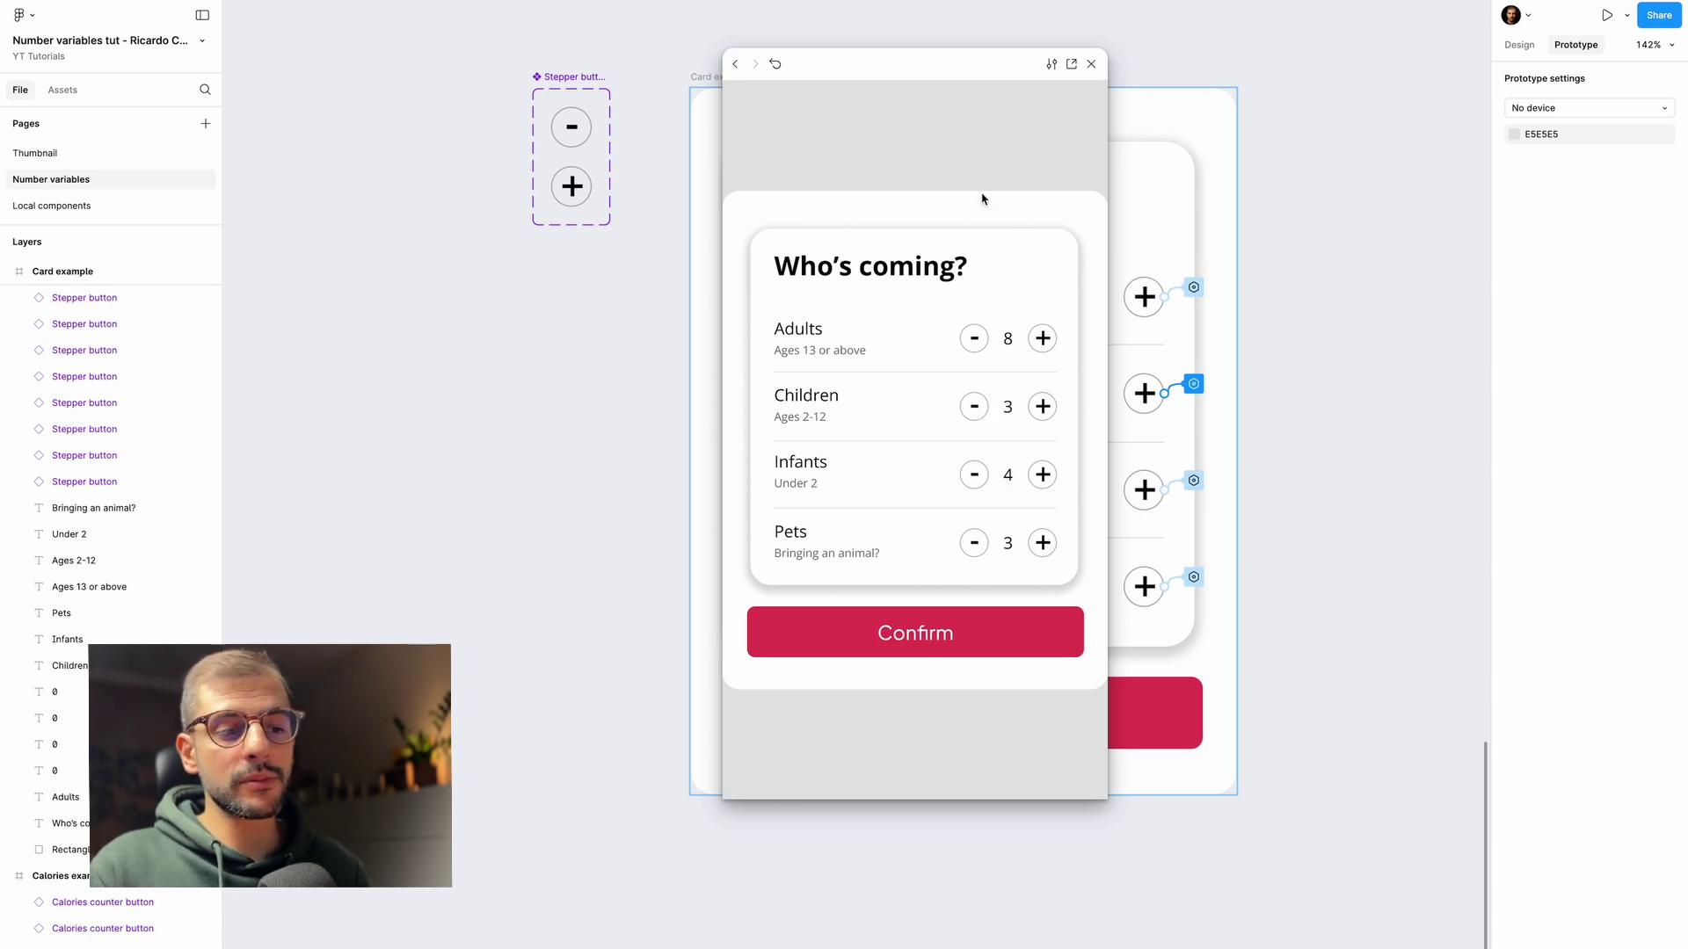
{"action": "left_click_drag", "start_coordinate": [970, 66], "coordinate": [489, 71]}
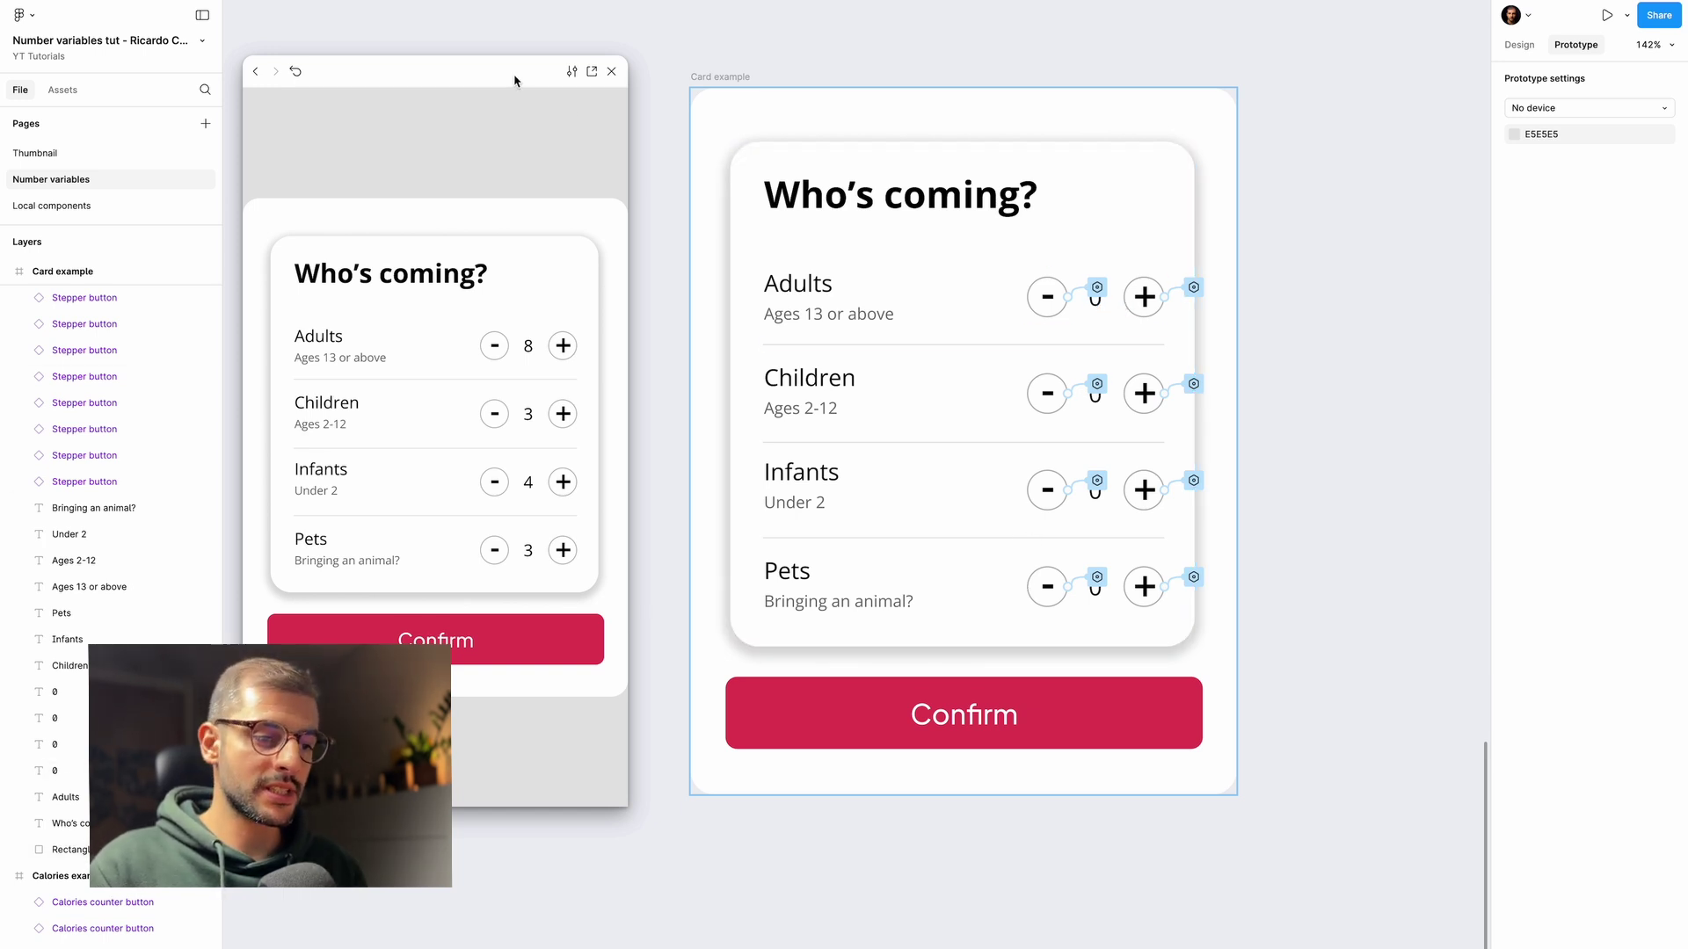
{"action": "left_click_drag", "start_coordinate": [527, 81], "coordinate": [1010, 79]}
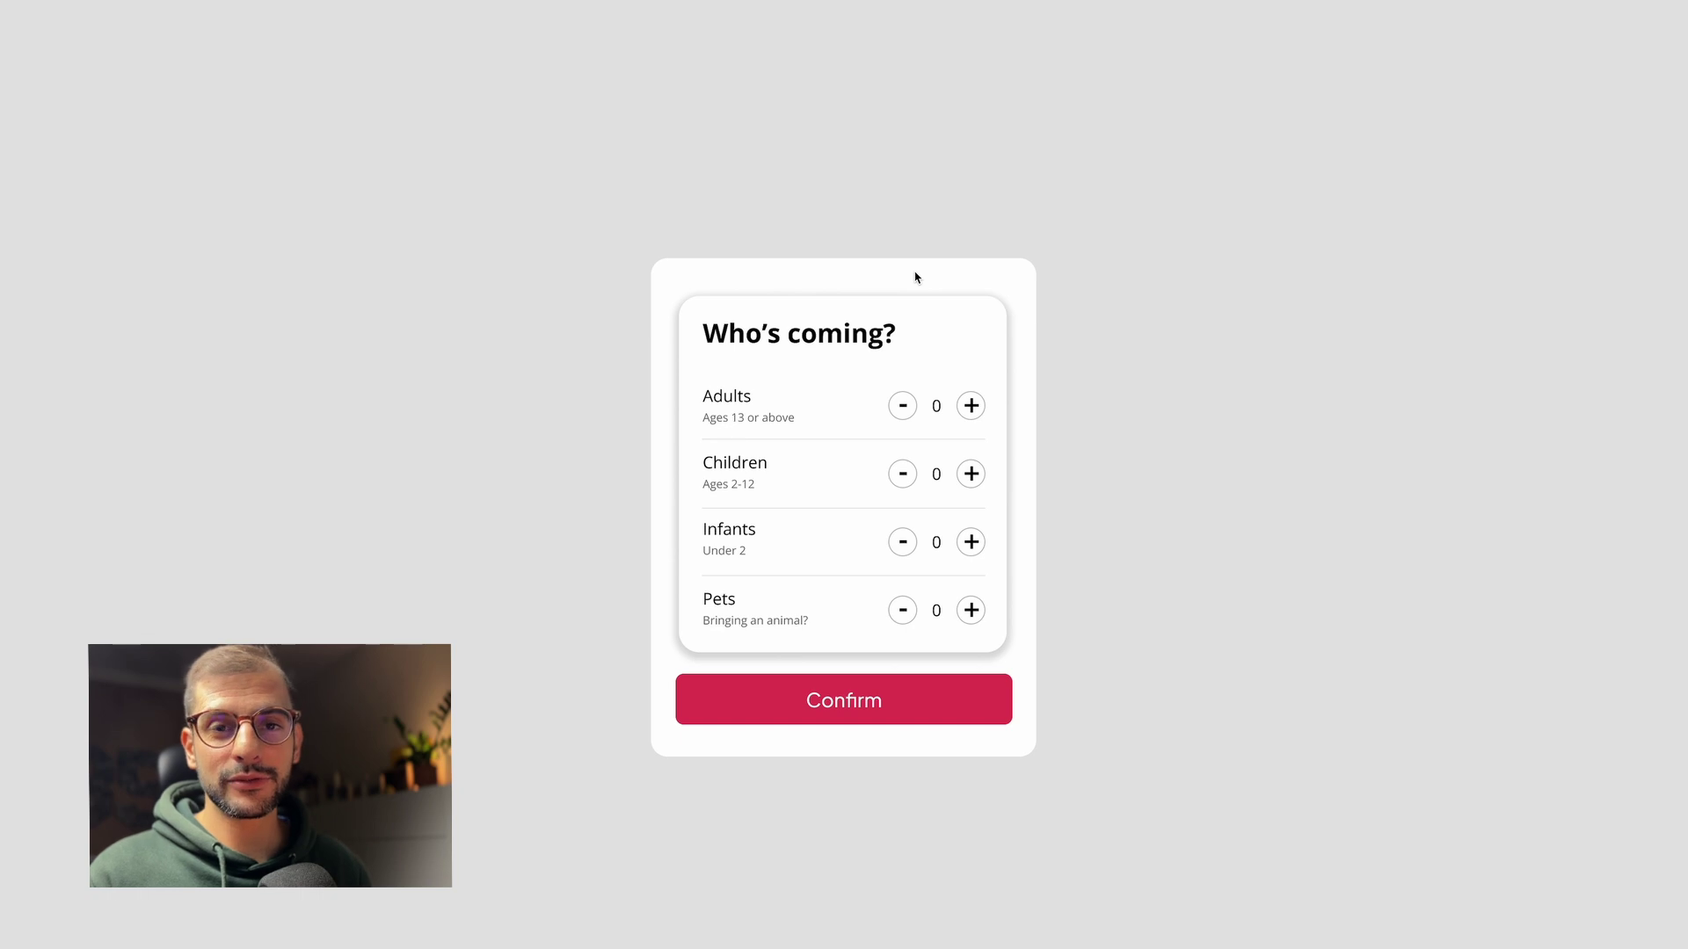